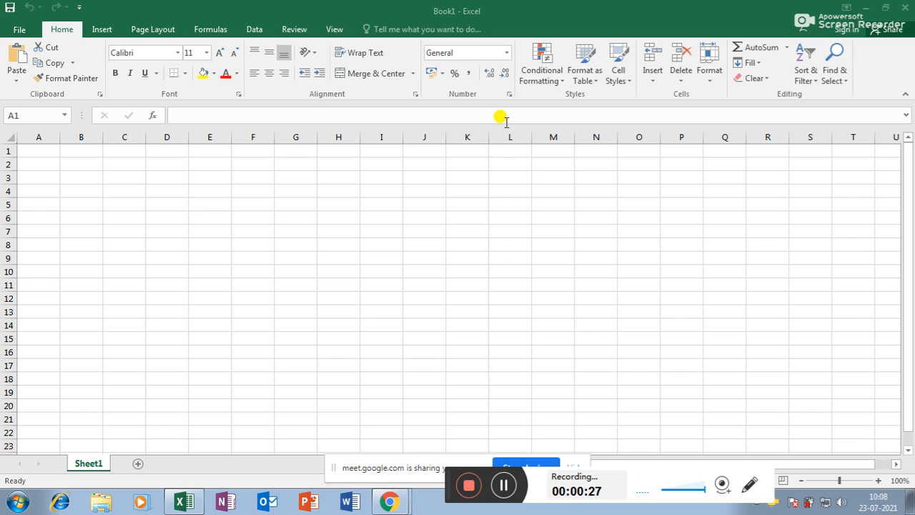
Step: Open the recent 'dashboard' workbook
click(19, 30)
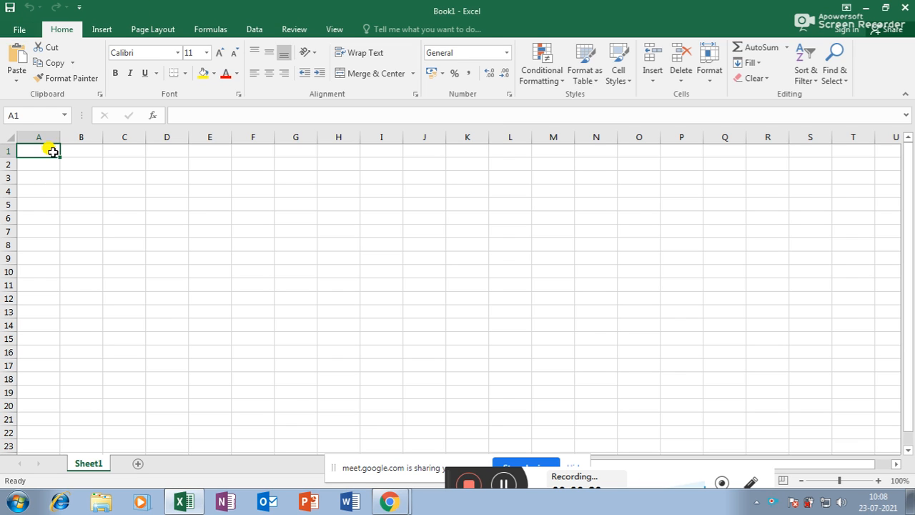
click(20, 31)
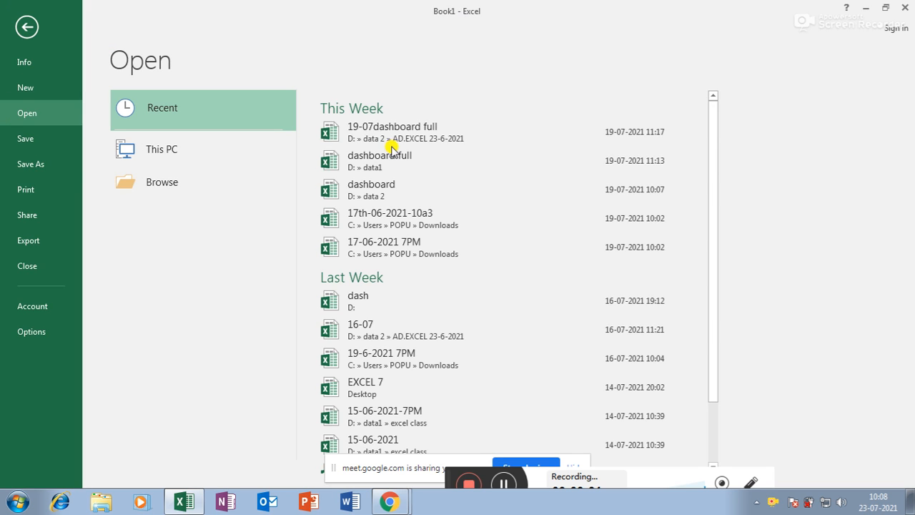
click(371, 190)
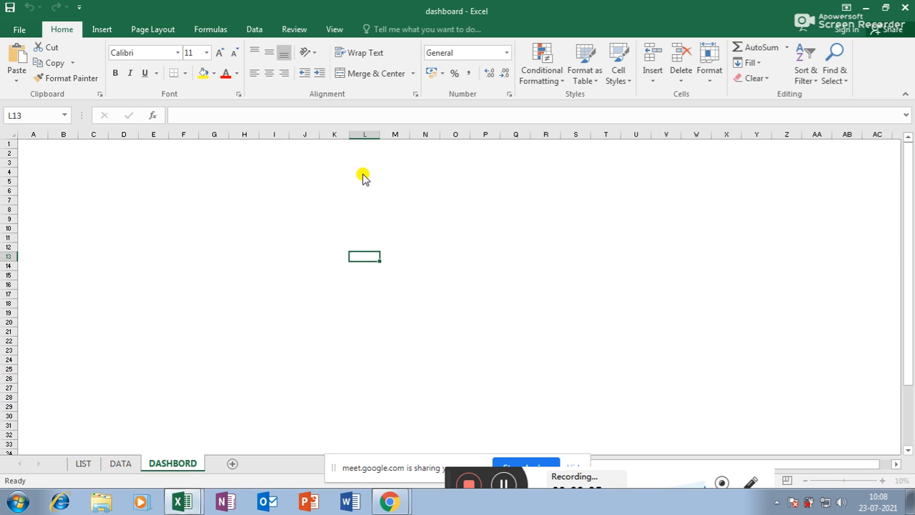
Step: Copy the LIST sheet's sales table A1:G17
click(83, 465)
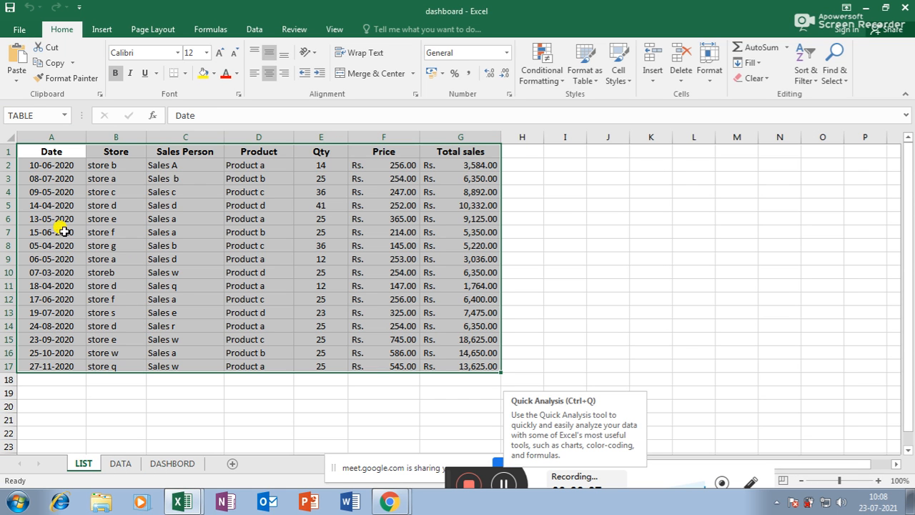
drag(45, 153, 444, 361)
key(ctrl+c)
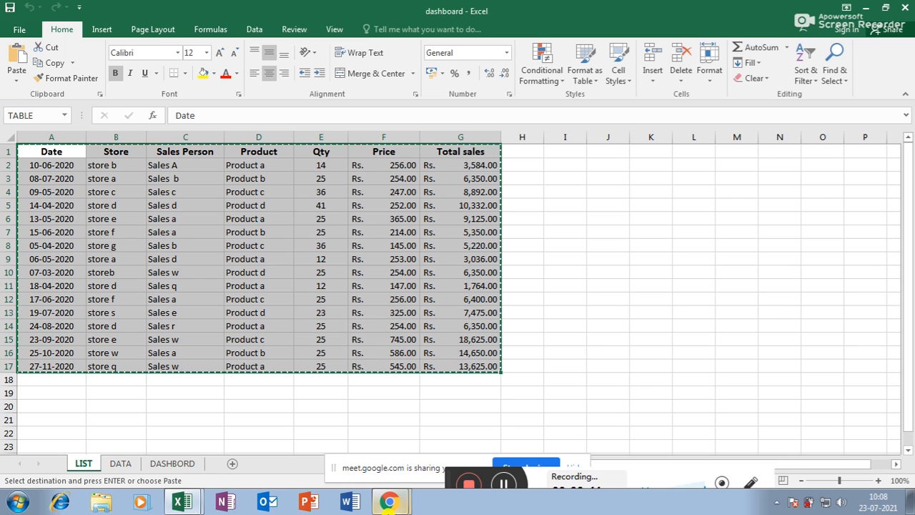
click(188, 502)
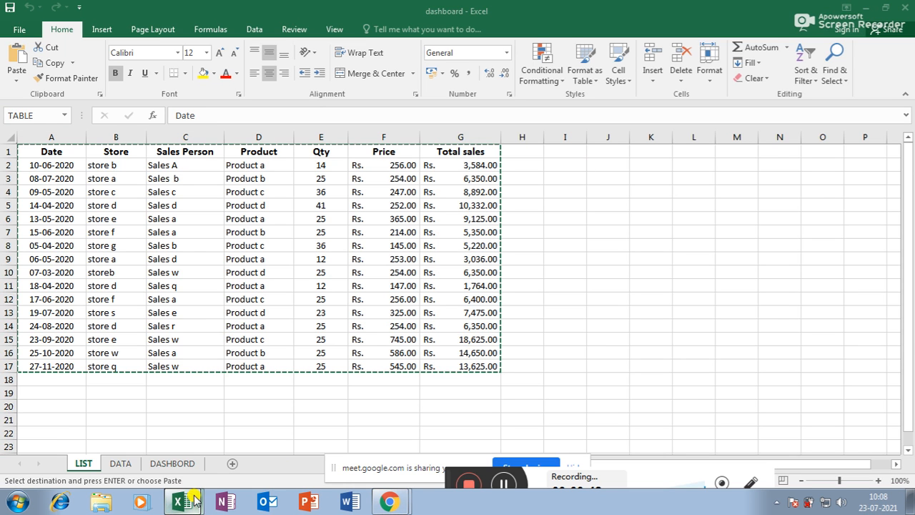
Step: Paste the sales table at A1 of Book1, discarding the large clipboard contents
click(208, 450)
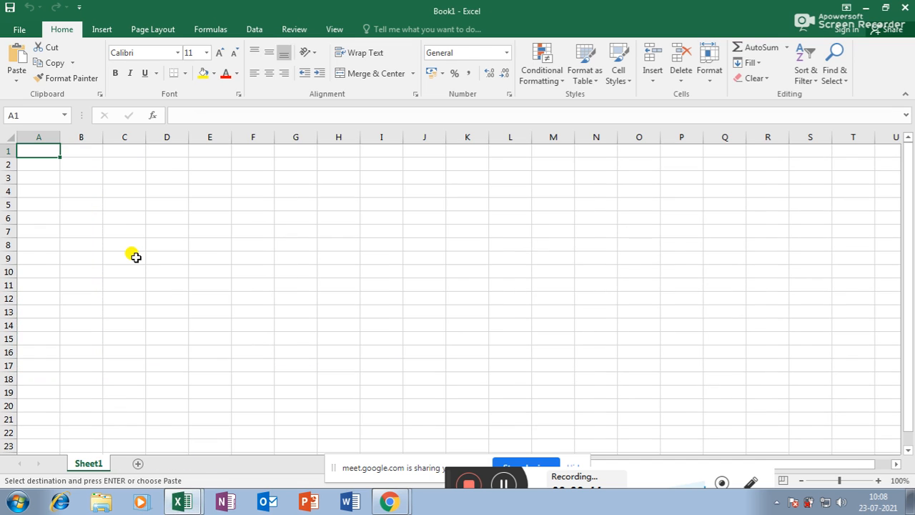
key(ctrl+v)
drag(275, 137, 405, 136)
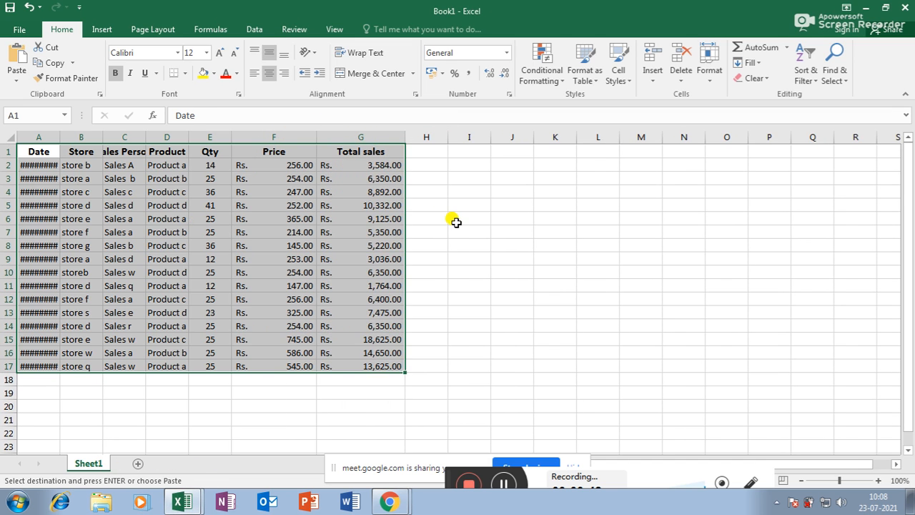
click(184, 502)
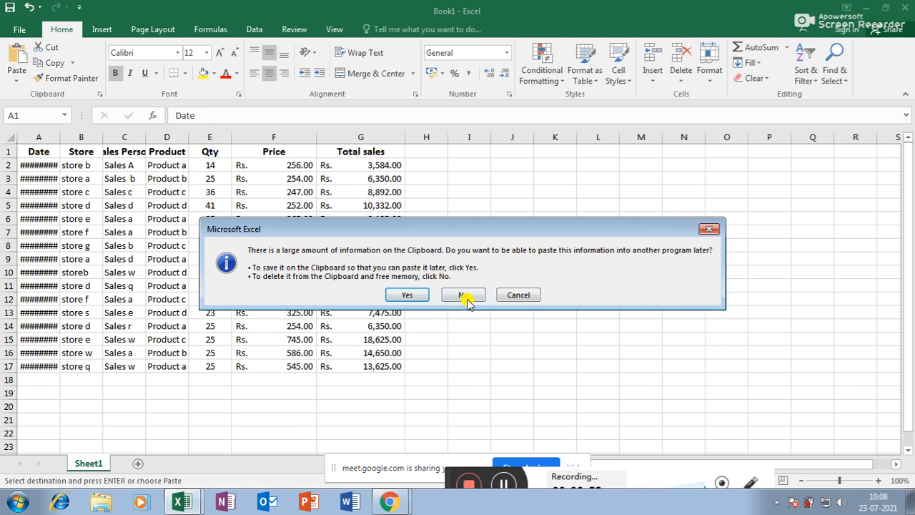
click(460, 294)
Step: Widen columns A through E and G so dates and headers show fully
key(ctrl+a)
drag(189, 137, 226, 140)
double_click(145, 136)
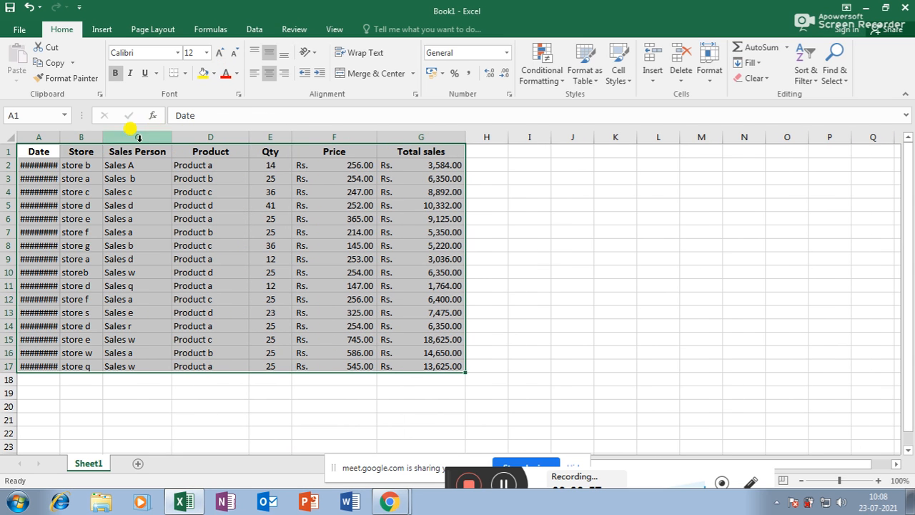
drag(102, 136, 123, 136)
drag(60, 136, 98, 136)
drag(523, 137, 521, 138)
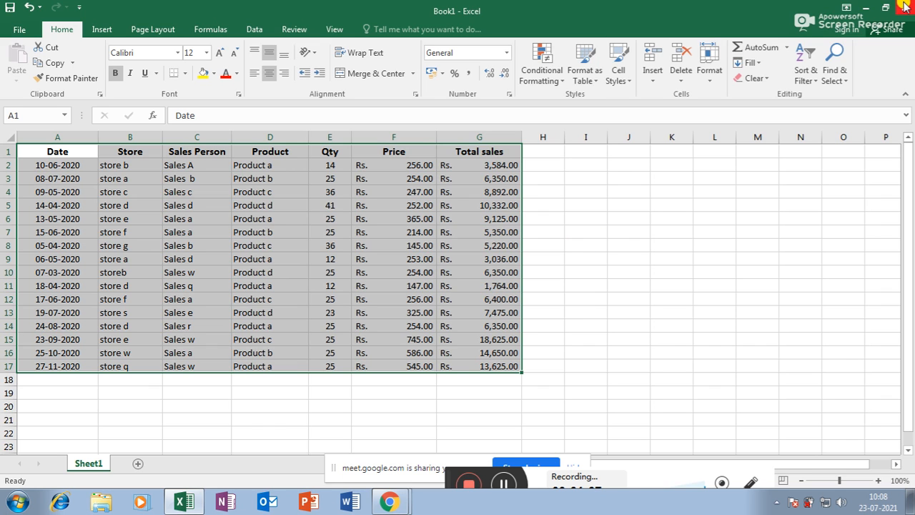
drag(351, 138, 359, 138)
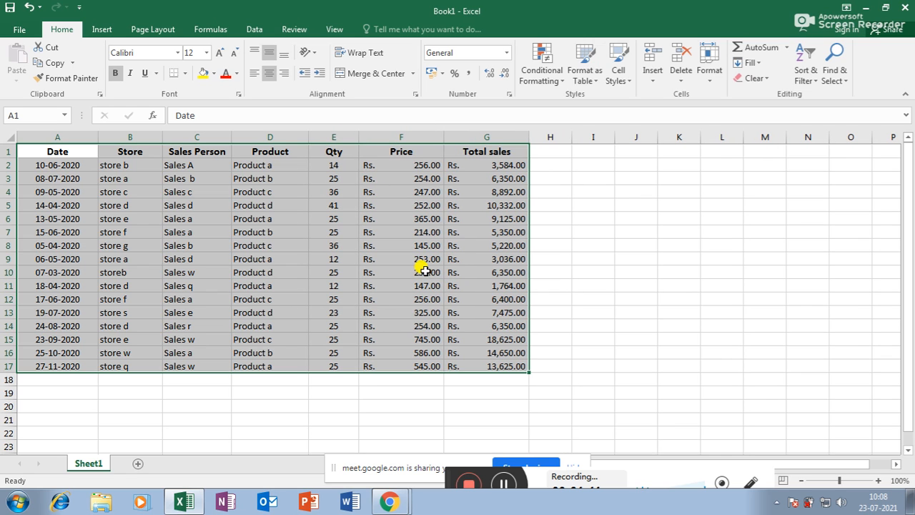
Step: Protect Sheet1 from the Review tab with a confirmed password
click(290, 30)
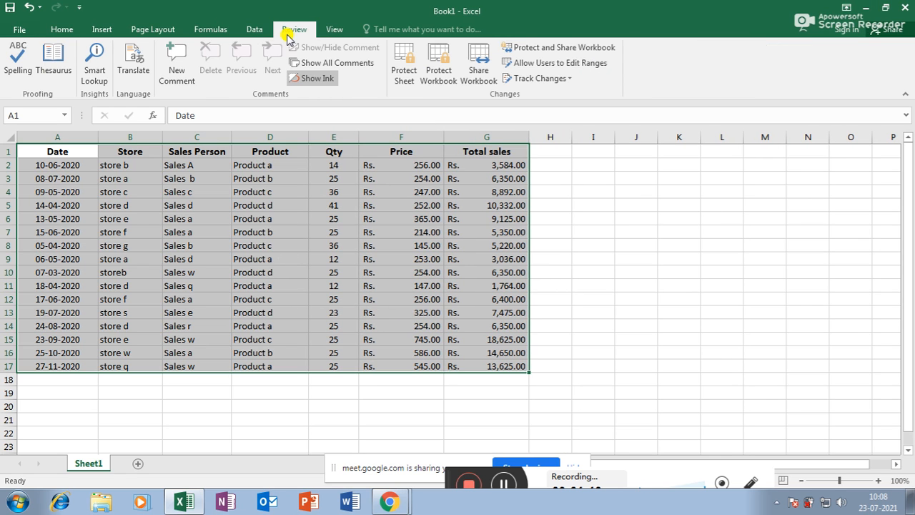
click(403, 64)
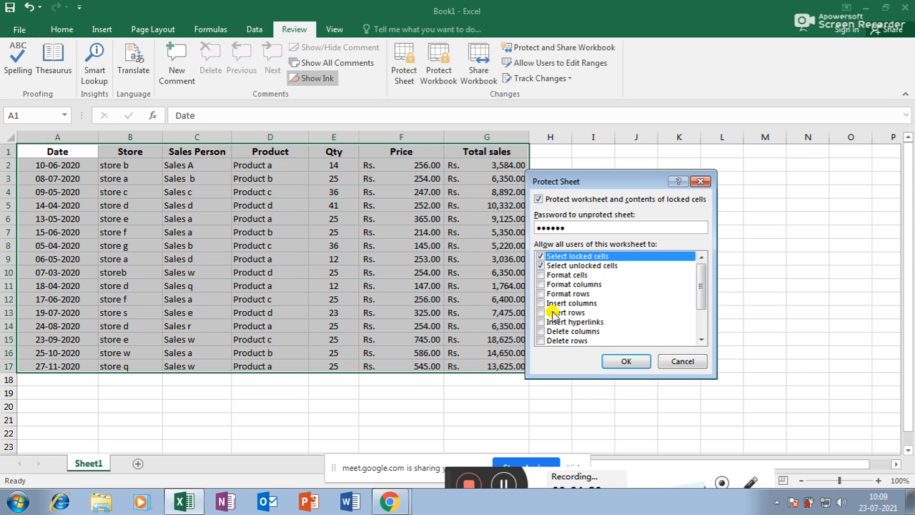
click(777, 503)
click(778, 504)
click(629, 362)
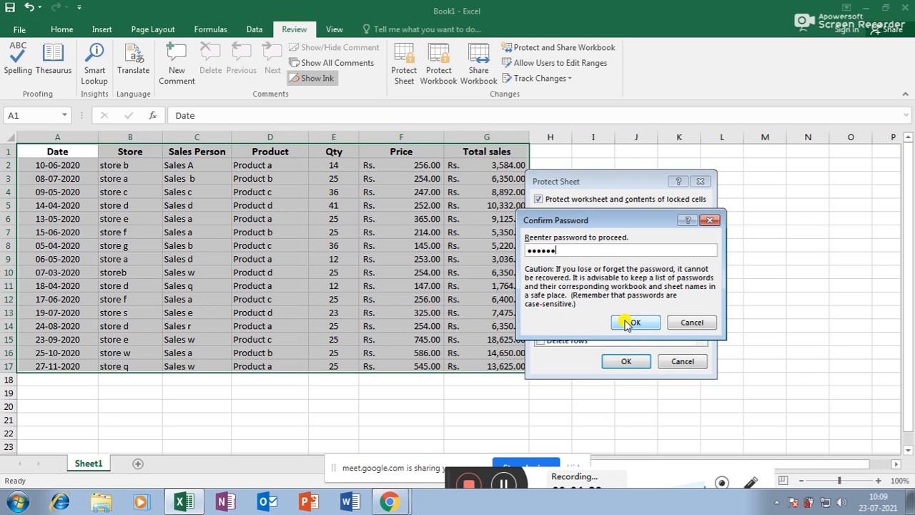
click(627, 323)
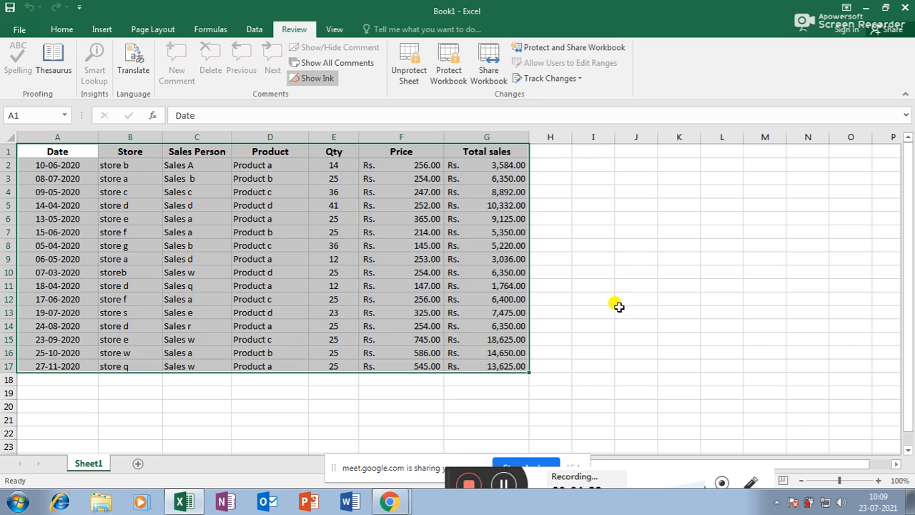
Step: Try editing a cell and the range D5:F12, dismissing each protected-sheet warning
click(636, 285)
click(565, 271)
double_click(565, 271)
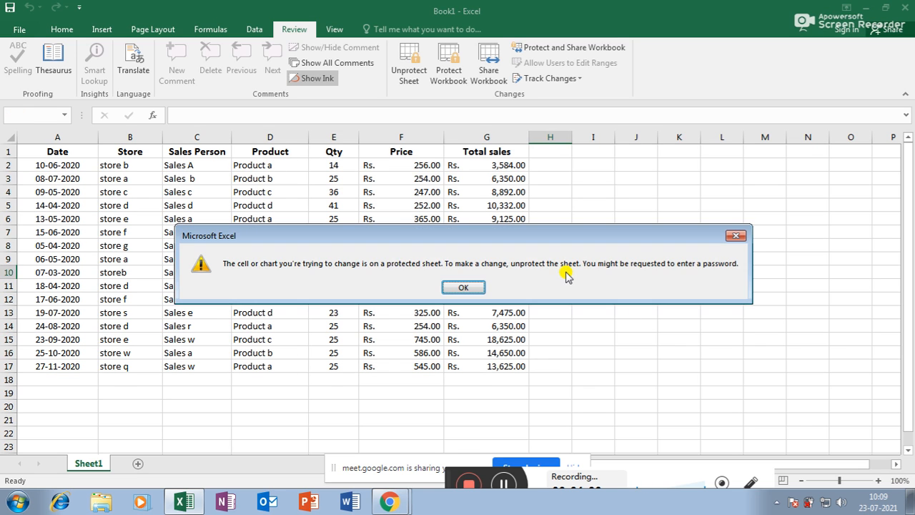
key(Return)
drag(308, 207, 363, 290)
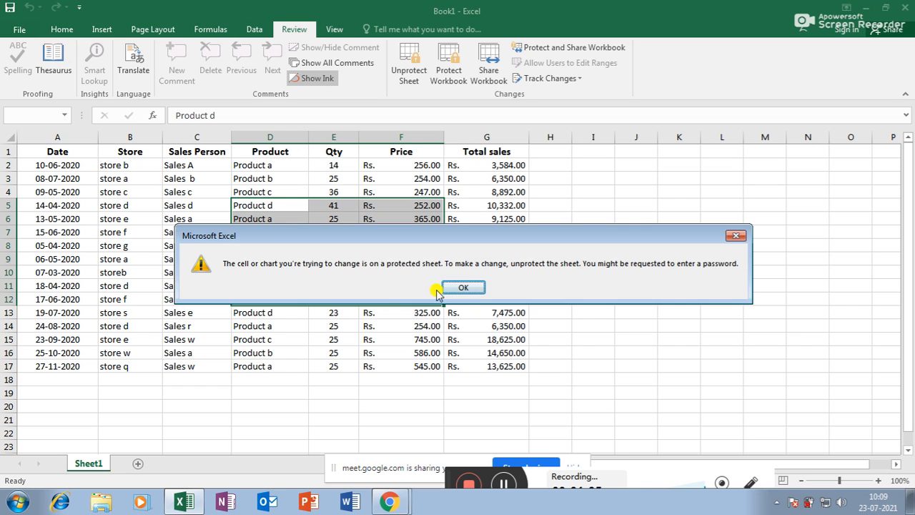
click(459, 287)
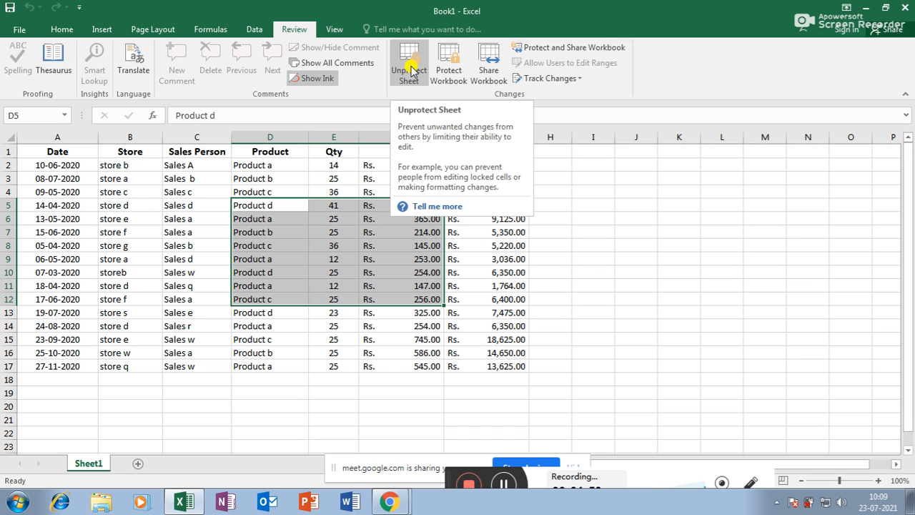
click(329, 286)
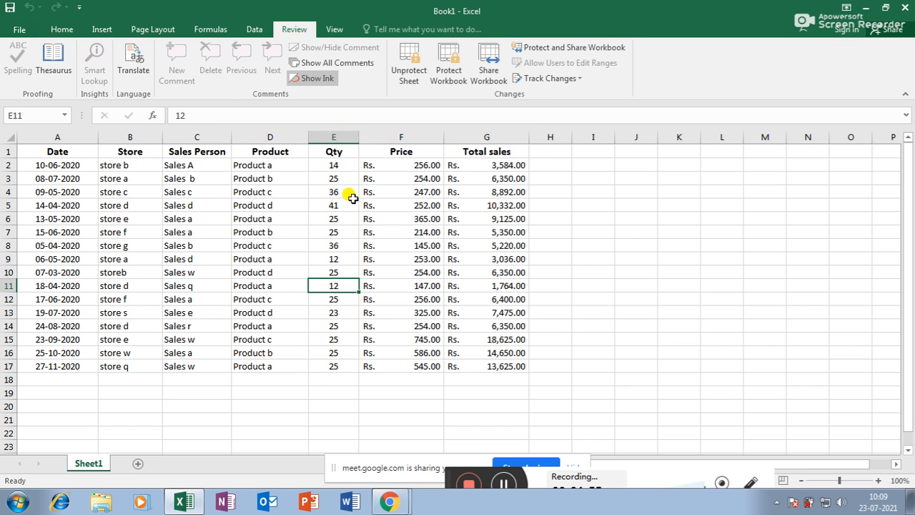
drag(156, 137, 168, 138)
click(190, 217)
click(250, 230)
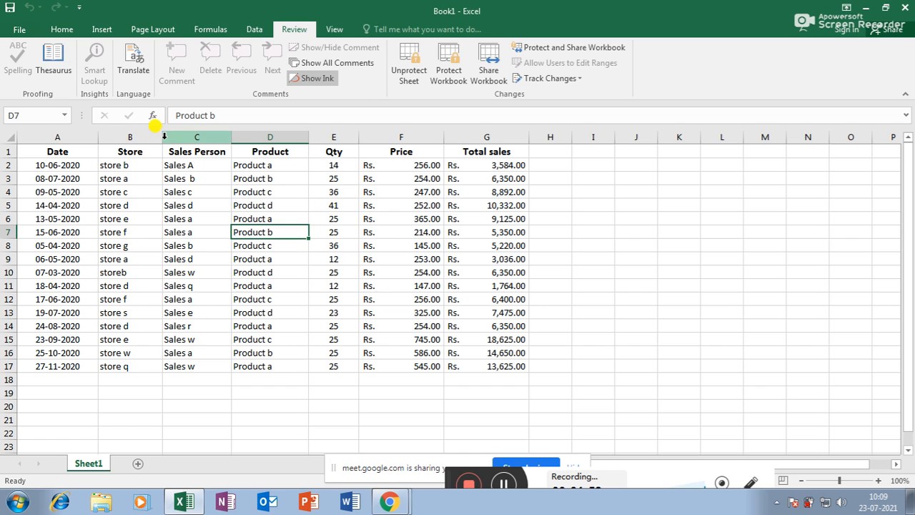
click(189, 313)
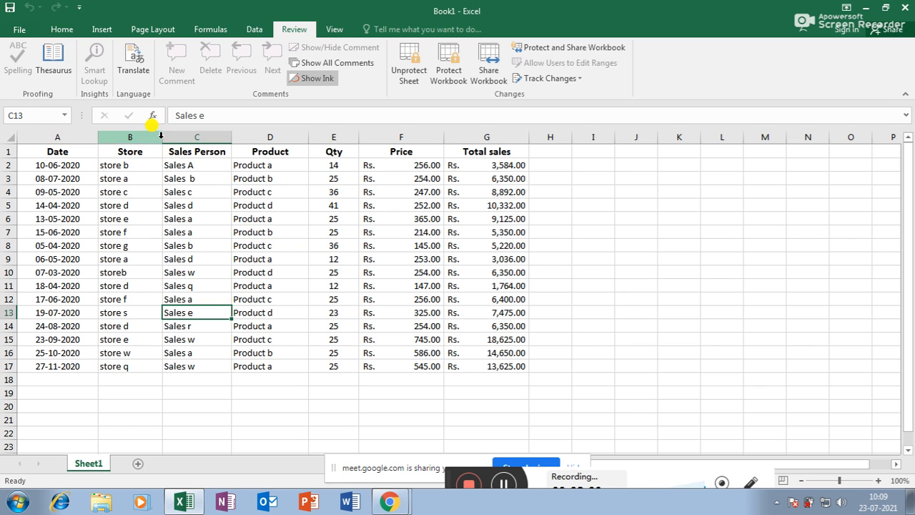
click(261, 270)
click(383, 245)
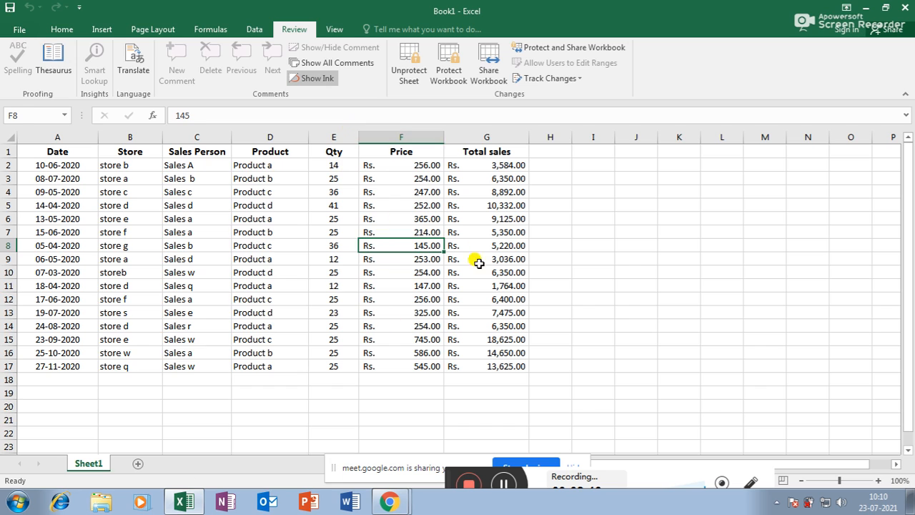
click(501, 297)
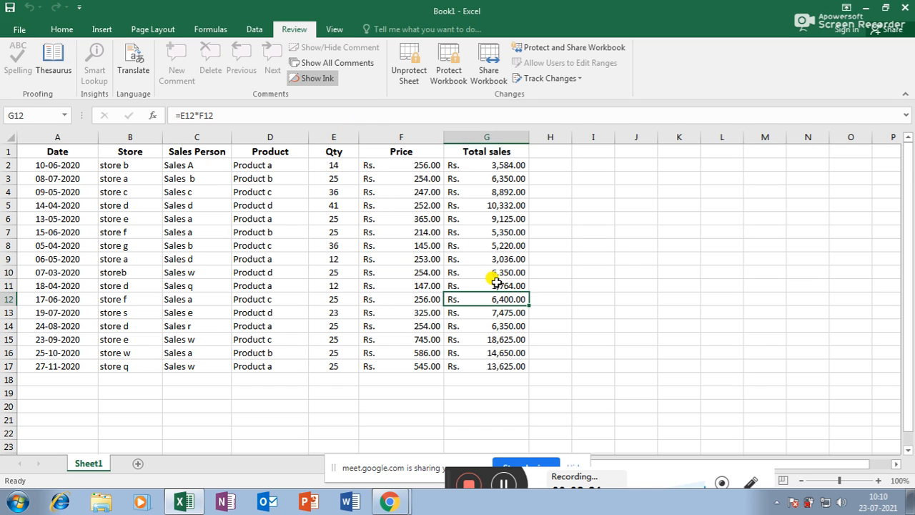
Step: Unprotect Sheet1 with its password and resize the Qty, Price and Total sales columns
click(409, 66)
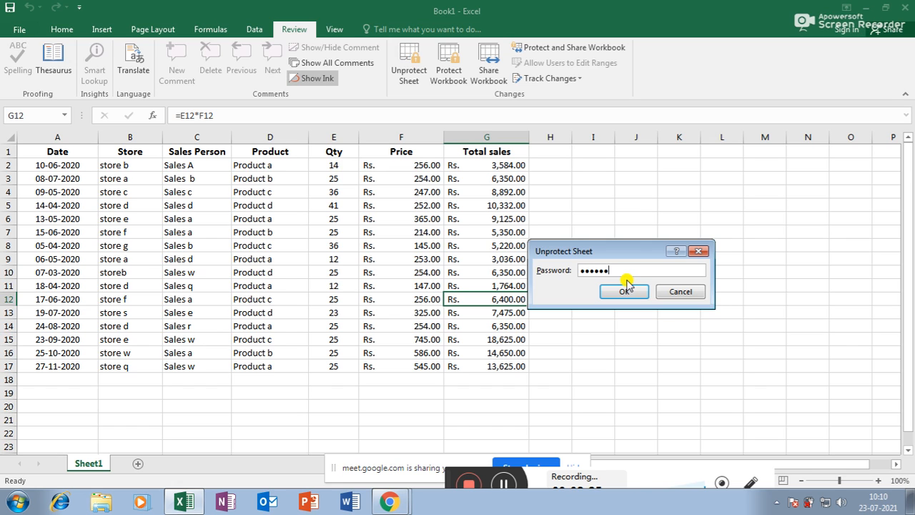
click(624, 290)
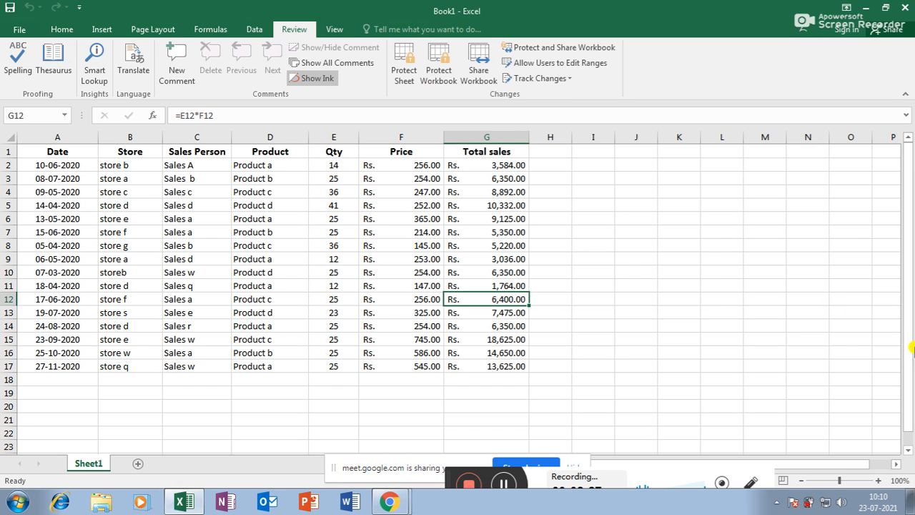
drag(527, 141, 537, 141)
drag(444, 138, 456, 138)
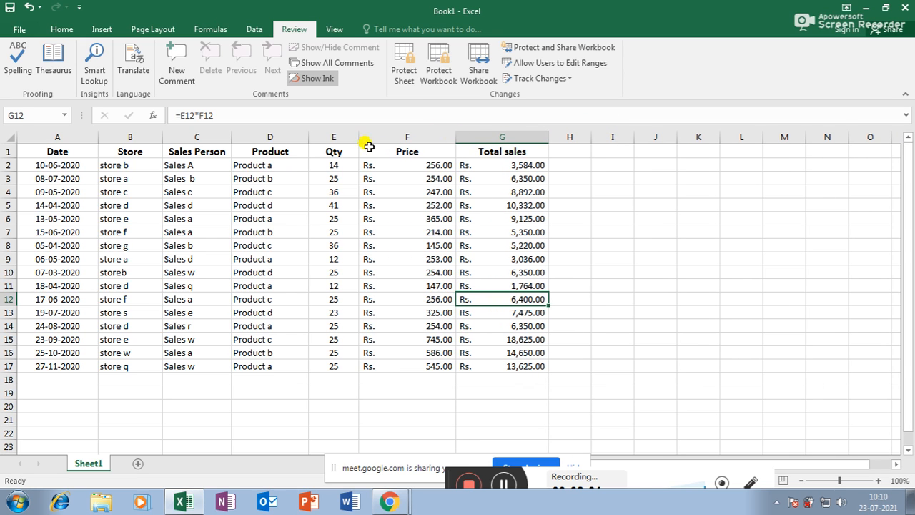
drag(358, 136, 369, 137)
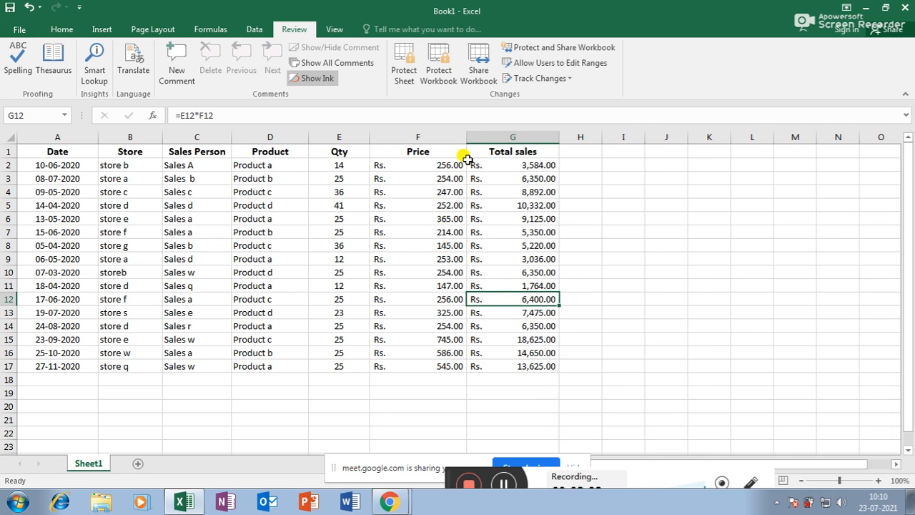
drag(466, 138, 450, 142)
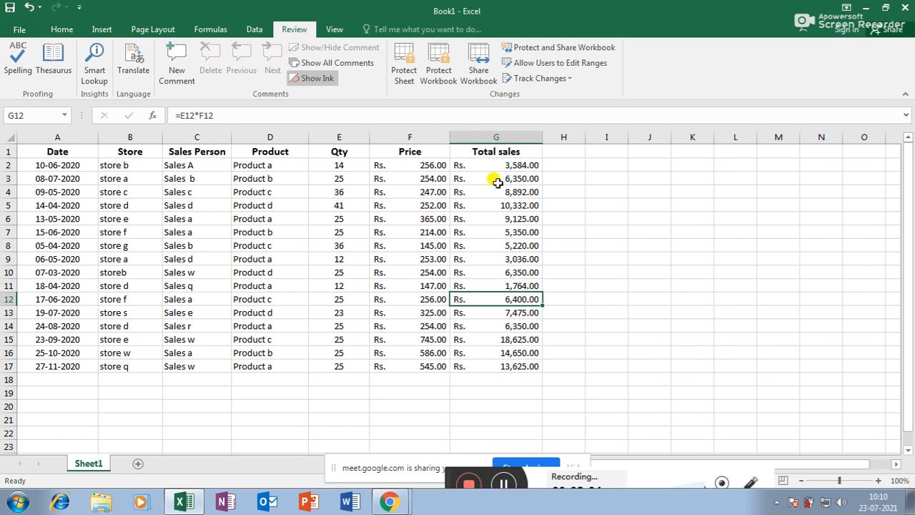
drag(541, 140, 538, 140)
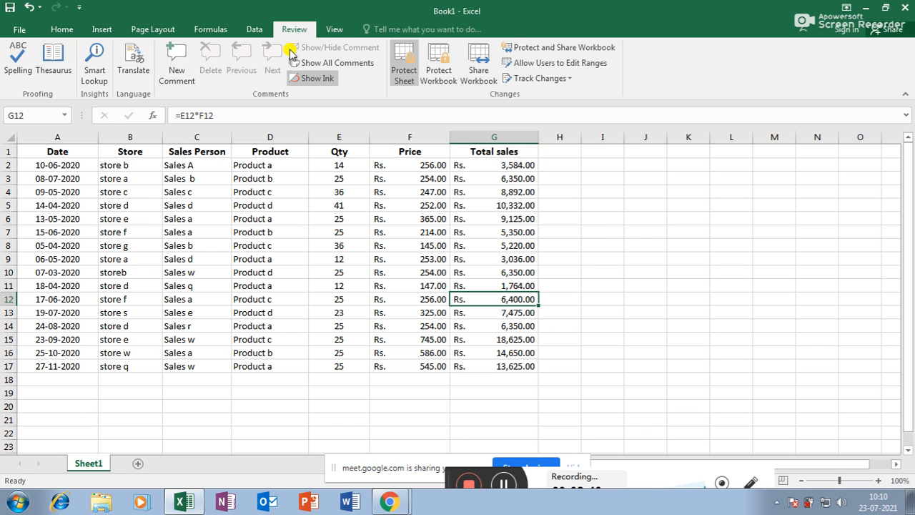
Step: In Save As, choose the Desktop folder and name the file JIJO
click(17, 32)
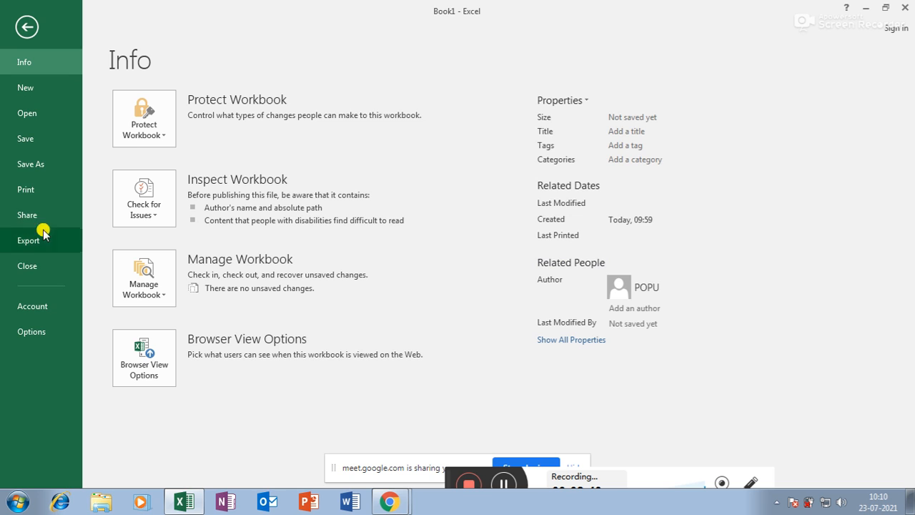
click(36, 141)
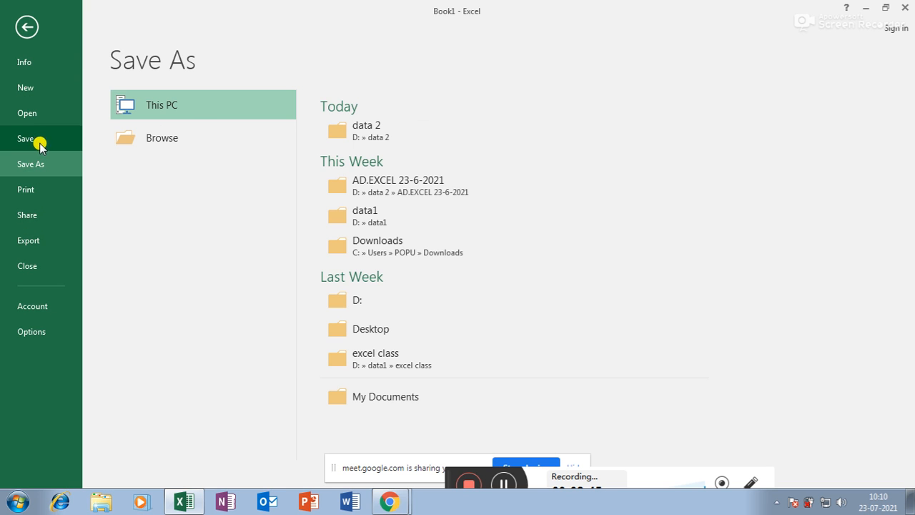
click(194, 107)
click(193, 107)
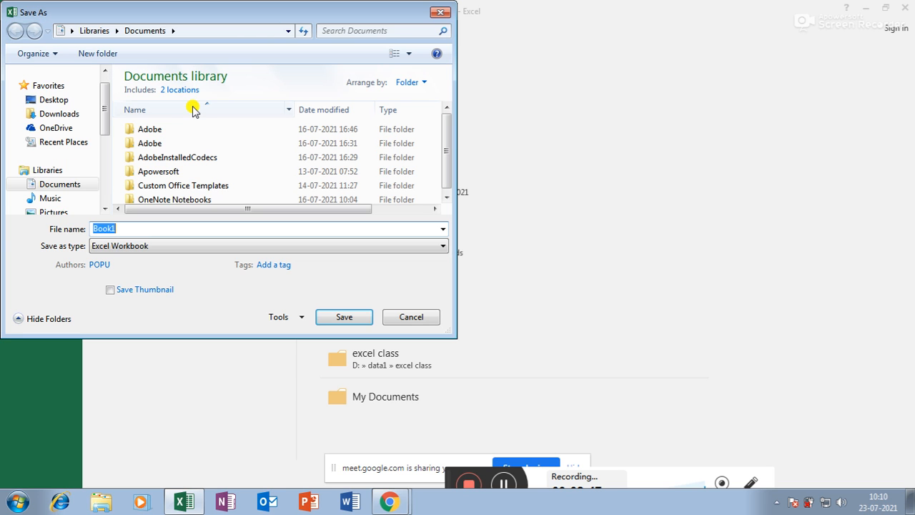
click(62, 103)
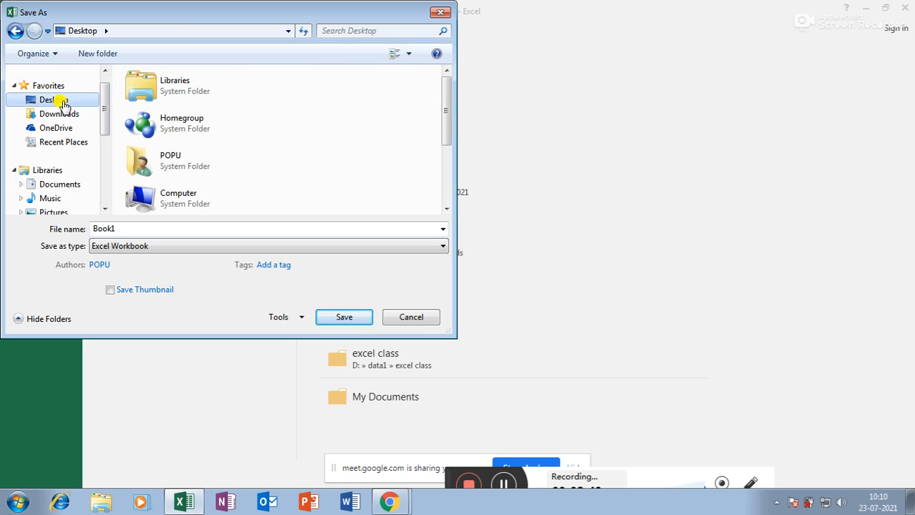
double_click(127, 228)
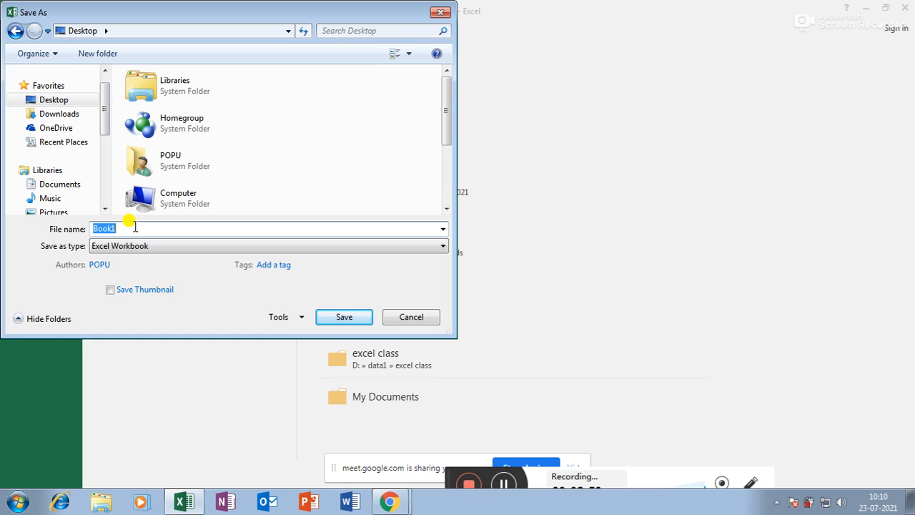
text(JIJO)
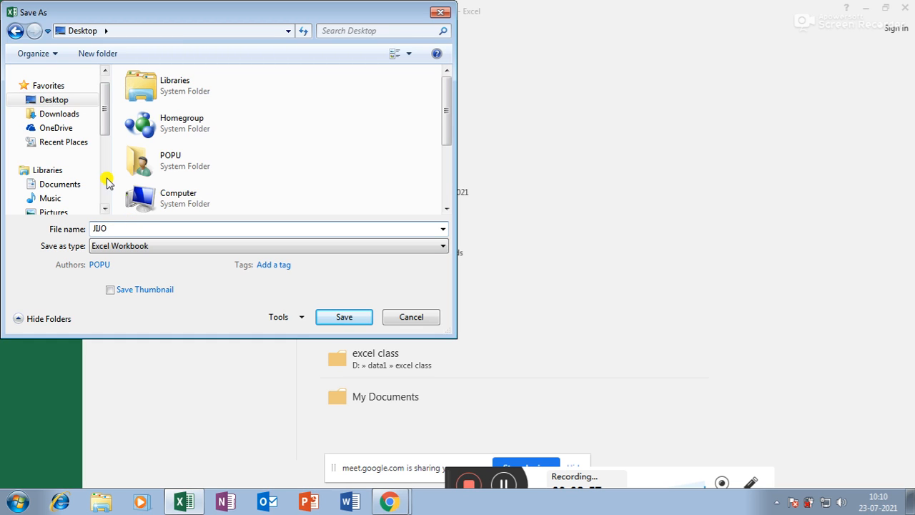
click(301, 323)
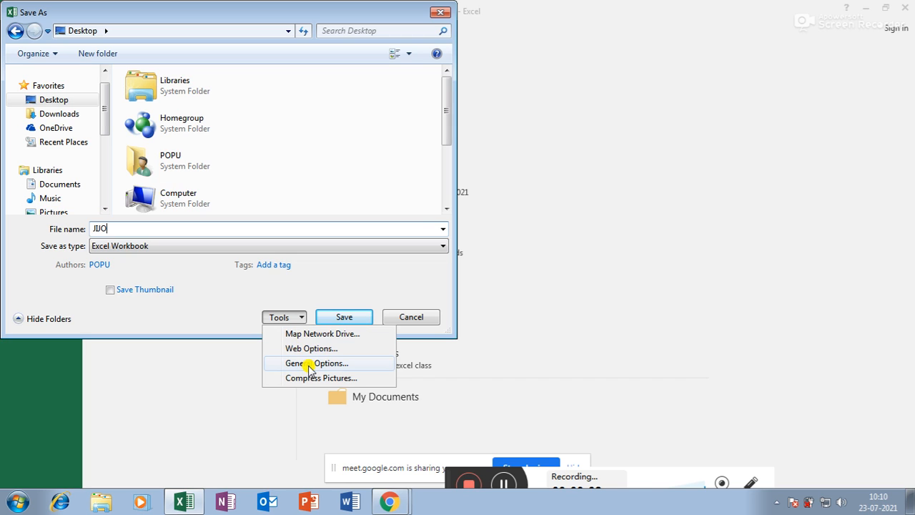
Step: In General Options, set a password to open and a password to modify
click(300, 318)
click(301, 319)
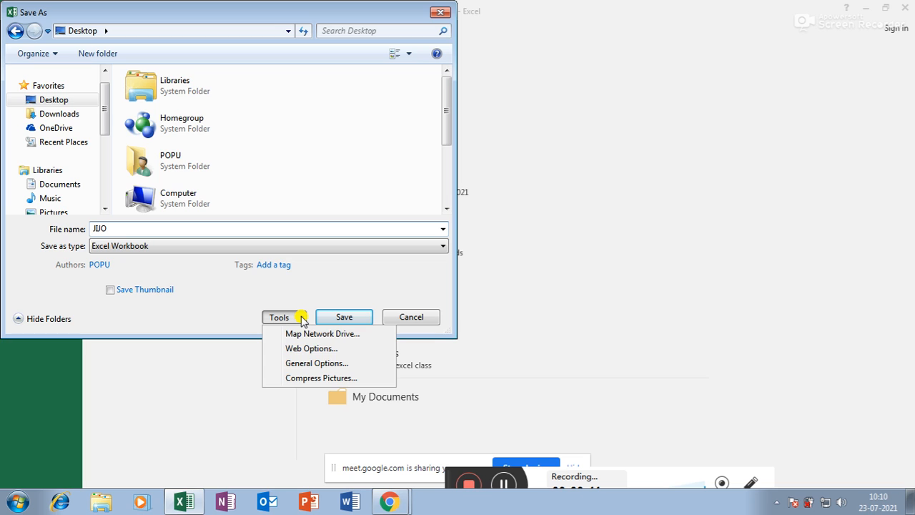
click(305, 364)
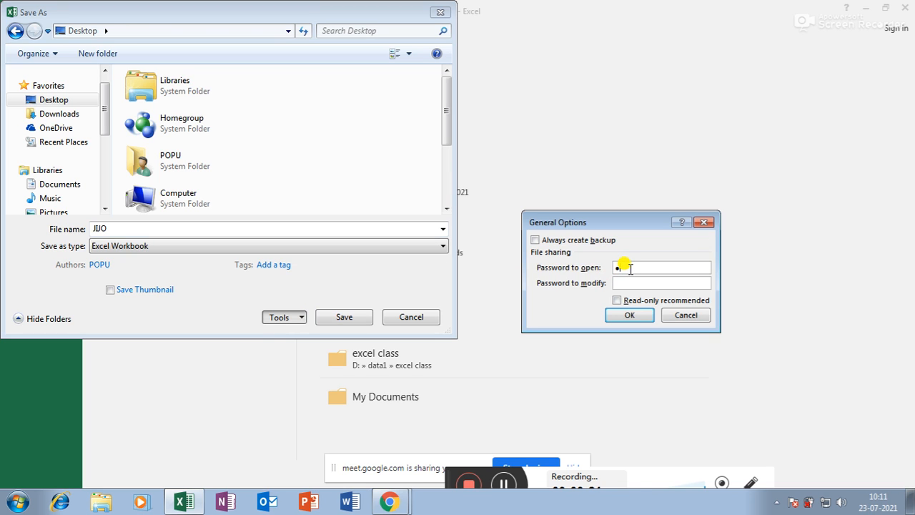
click(631, 282)
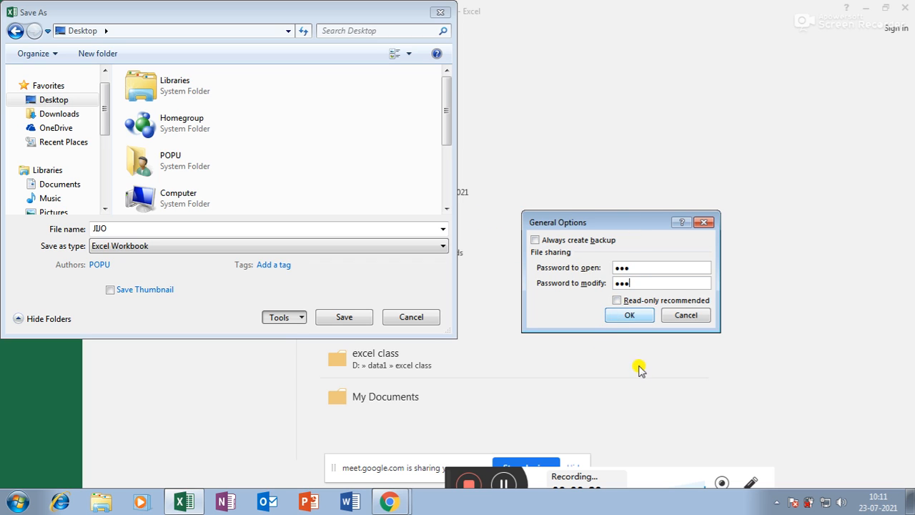
click(638, 317)
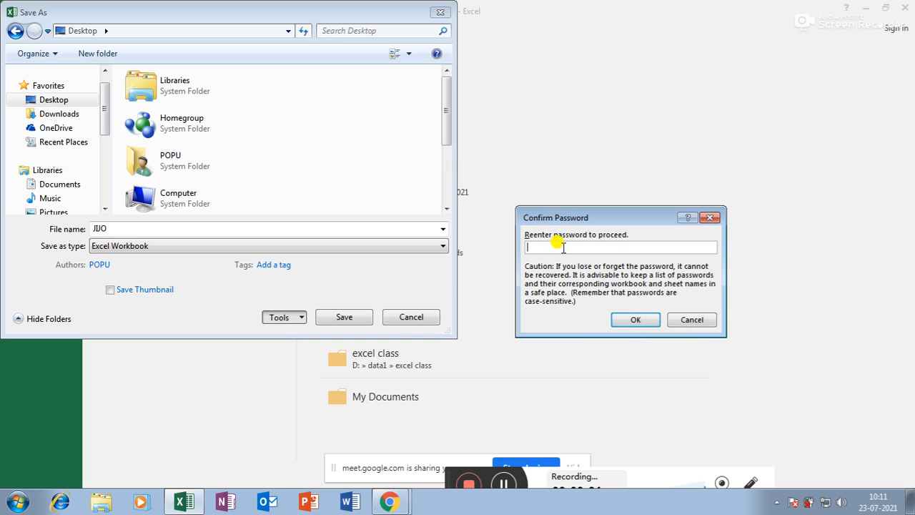
Step: Confirm both passwords, save JIJO to the Desktop, and close Excel
click(634, 320)
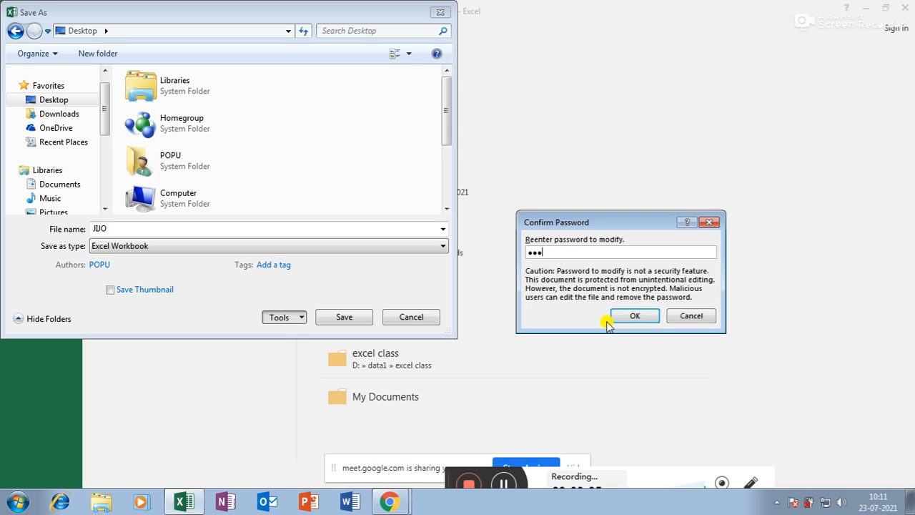
click(635, 320)
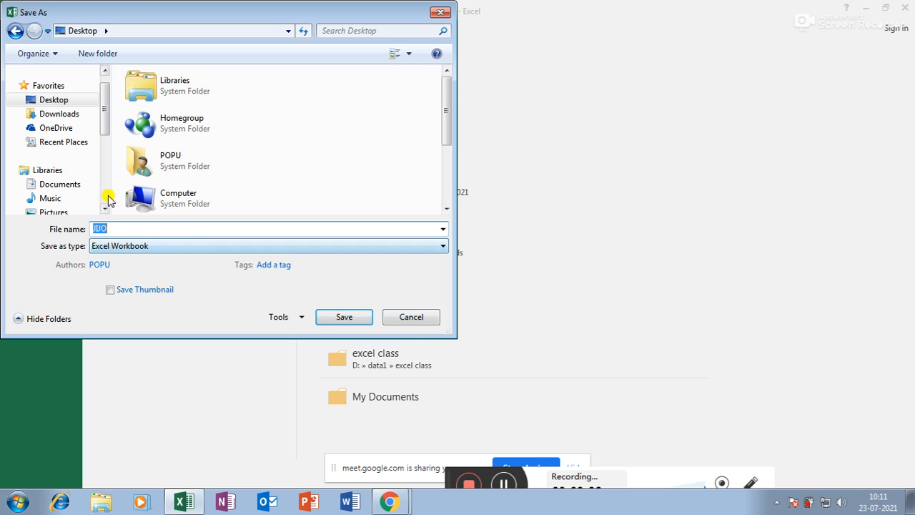
click(366, 317)
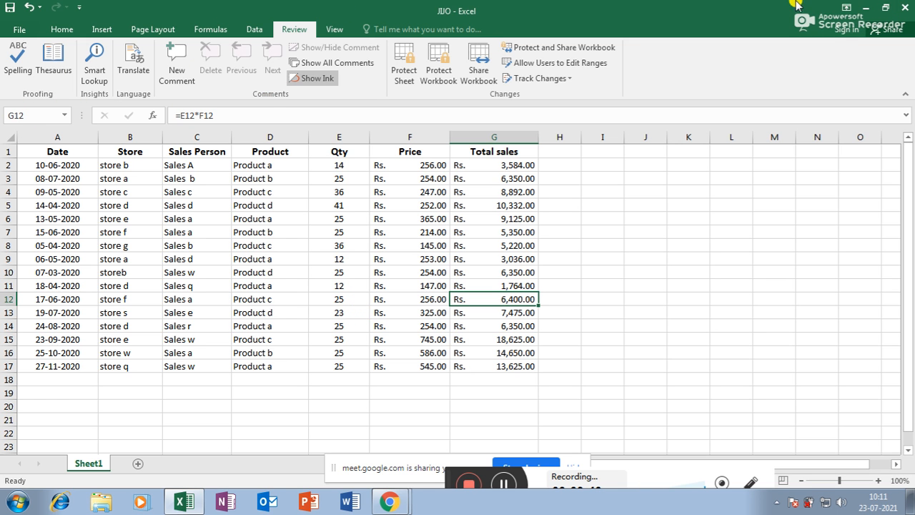
click(905, 7)
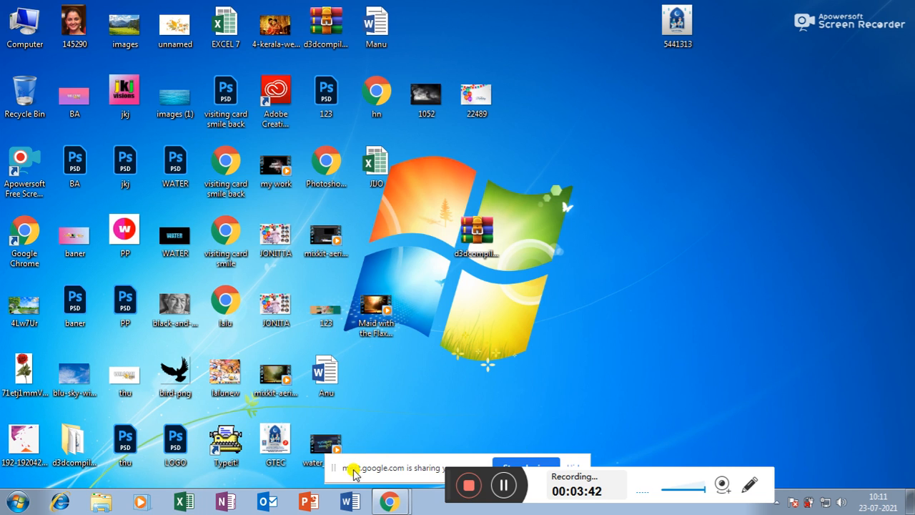
Step: Open JIJO from the Desktop, entering its open password and then its modify password
drag(333, 471, 492, 512)
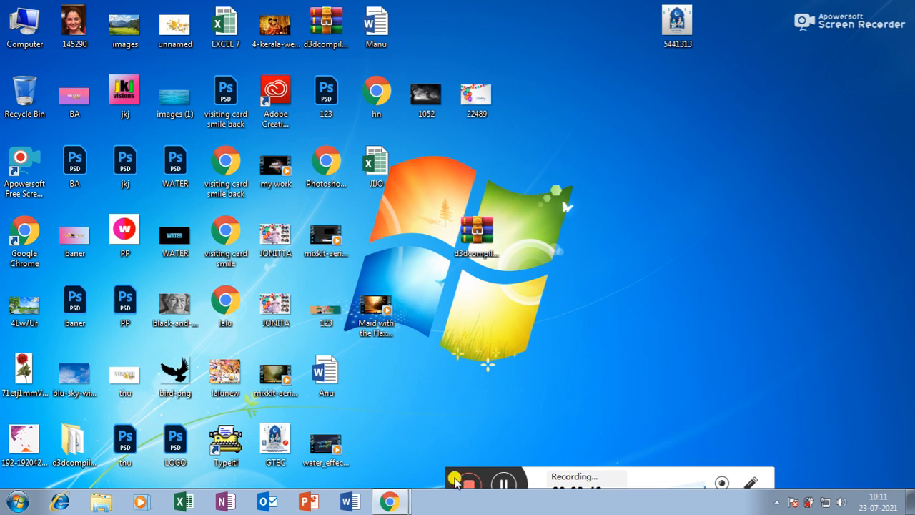
drag(457, 474, 435, 504)
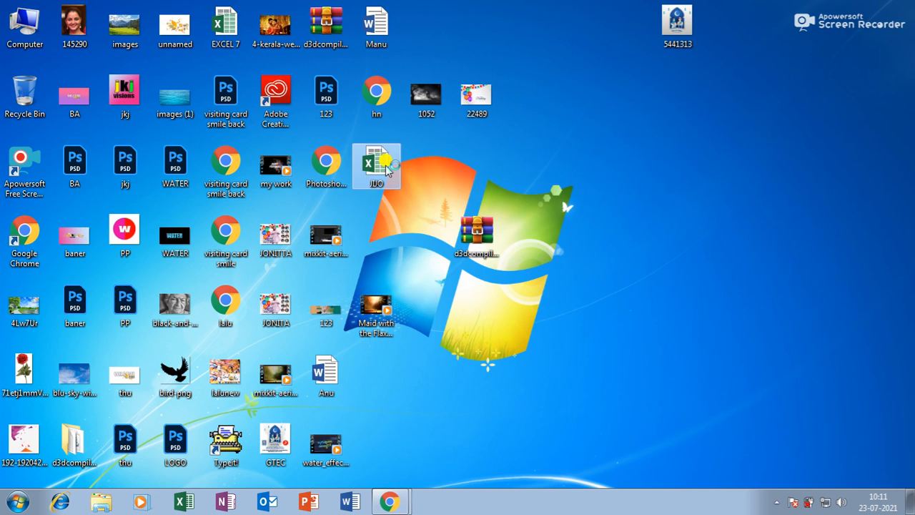
double_click(387, 167)
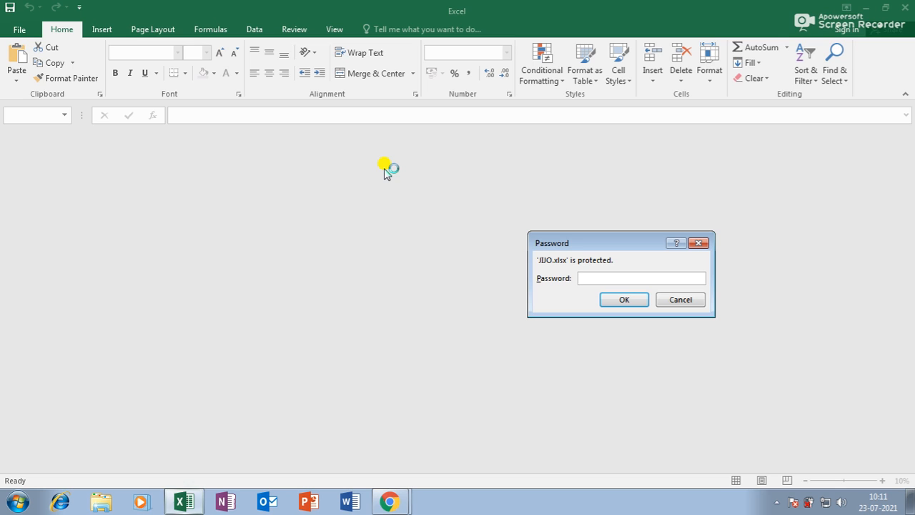
drag(605, 241, 374, 209)
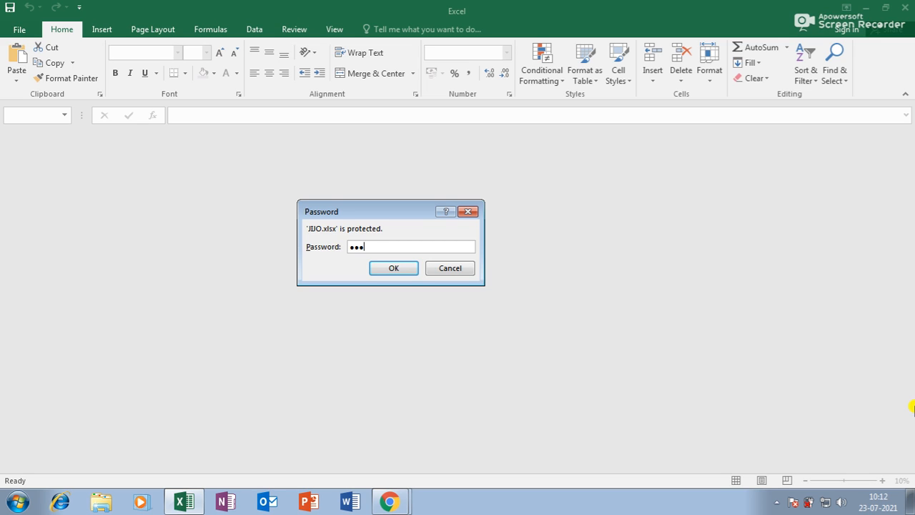
click(391, 272)
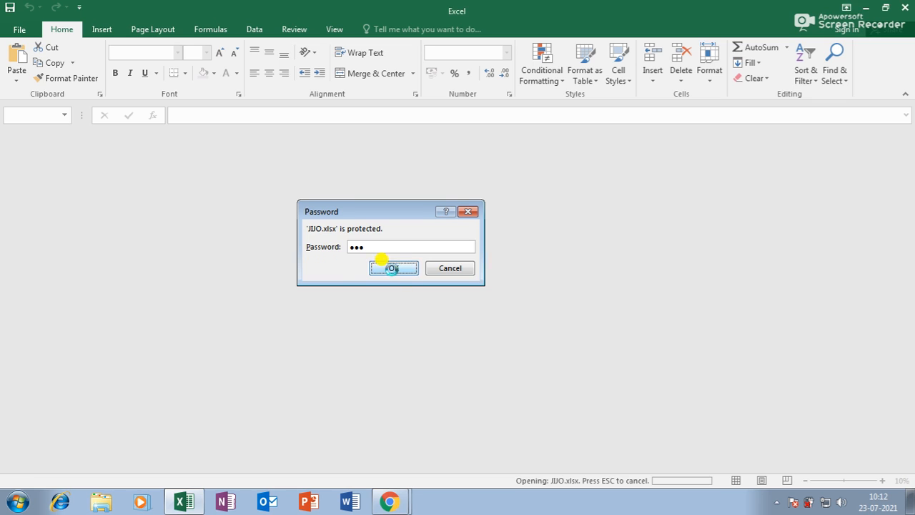
text(••)
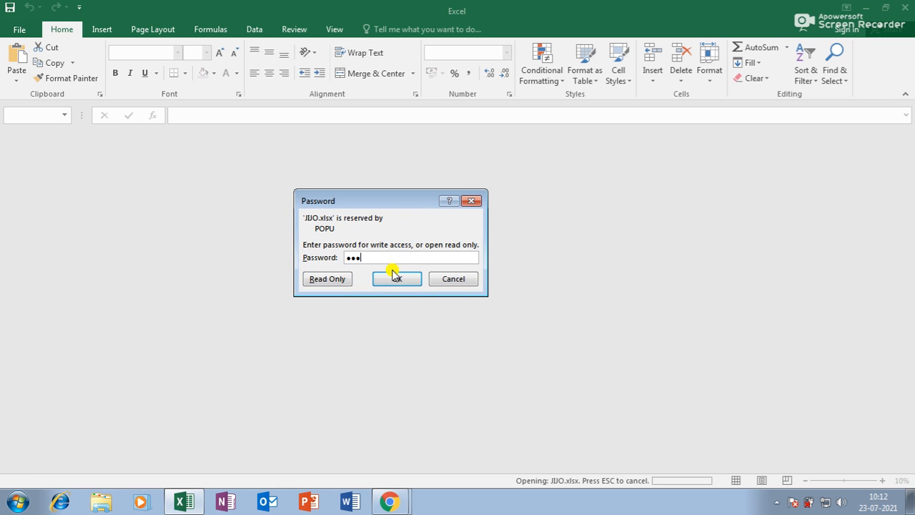
click(411, 283)
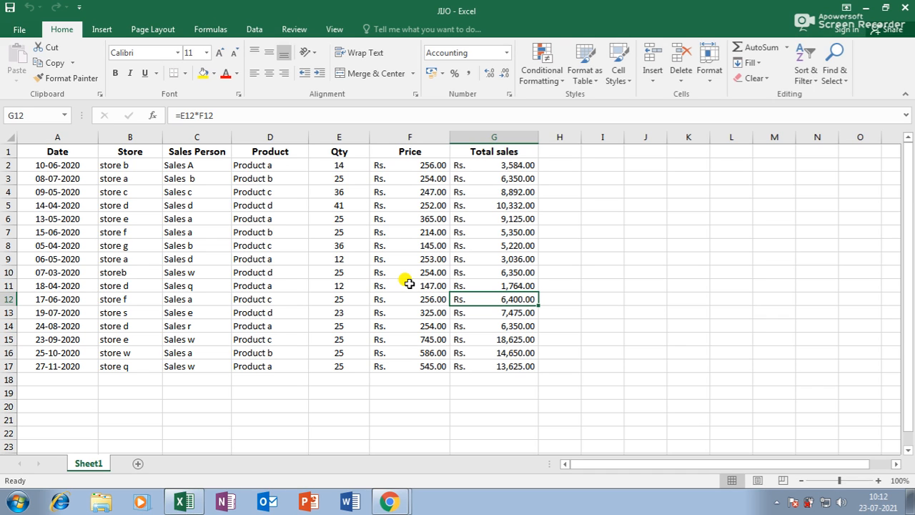
Step: Copy the sales table into a new blank workbook
drag(49, 152, 471, 362)
key(ctrl+c)
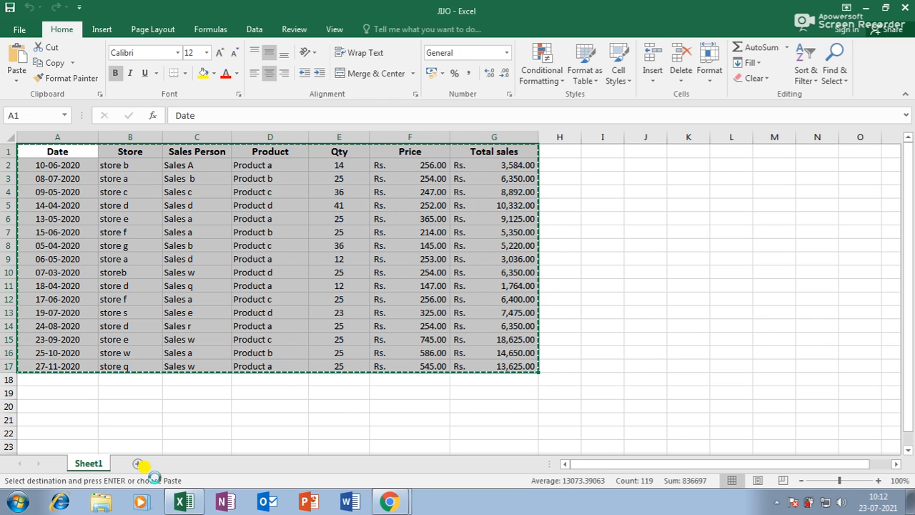
key(ctrl+n)
key(ctrl+v)
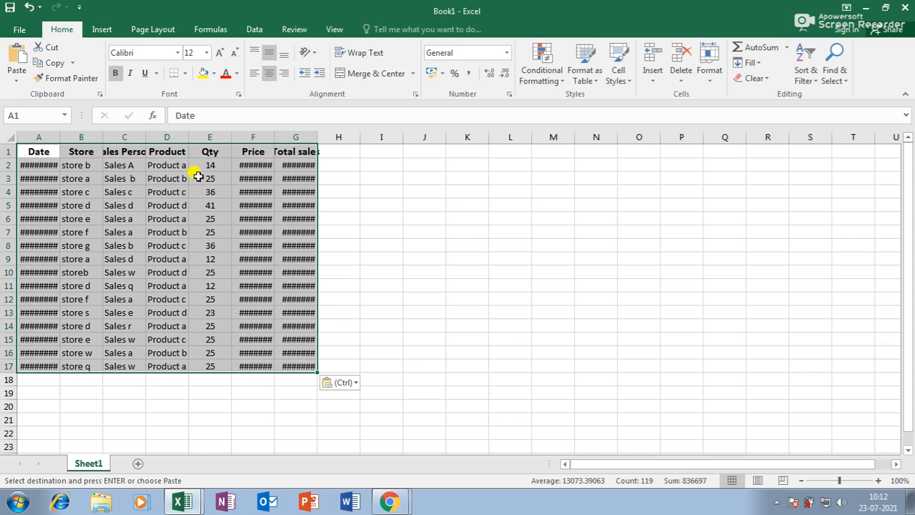
Step: Fit the Total sales and Price columns and widen the Qty and Product columns
click(388, 242)
double_click(318, 138)
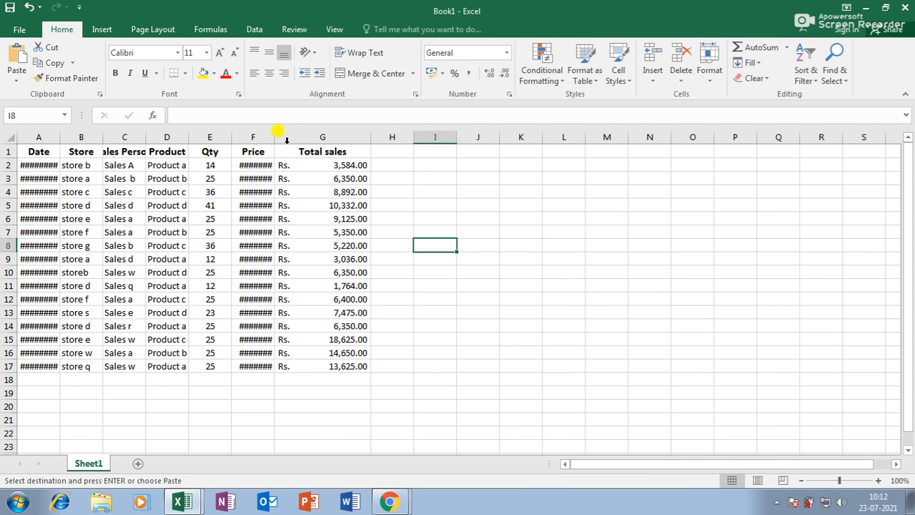
double_click(274, 137)
drag(232, 137, 254, 136)
drag(189, 135, 218, 135)
click(276, 259)
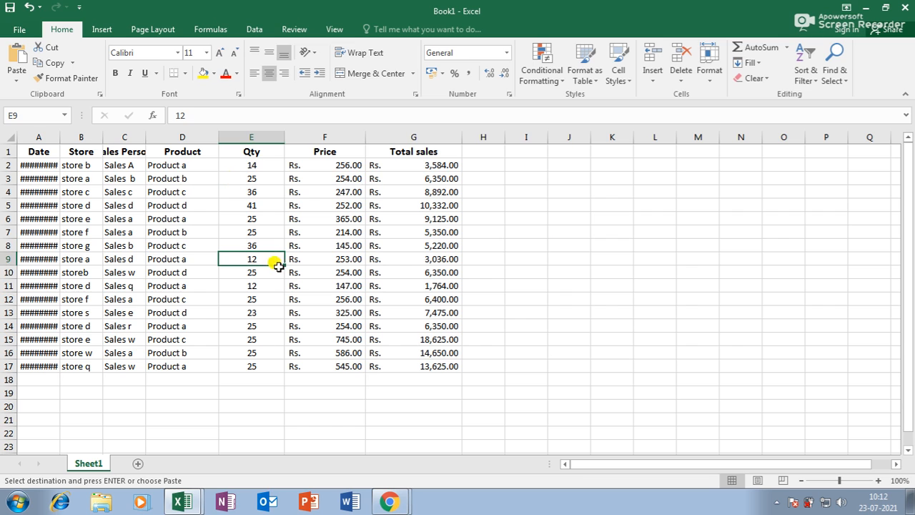
Step: Protect the new sheet with a confirmed password
click(294, 29)
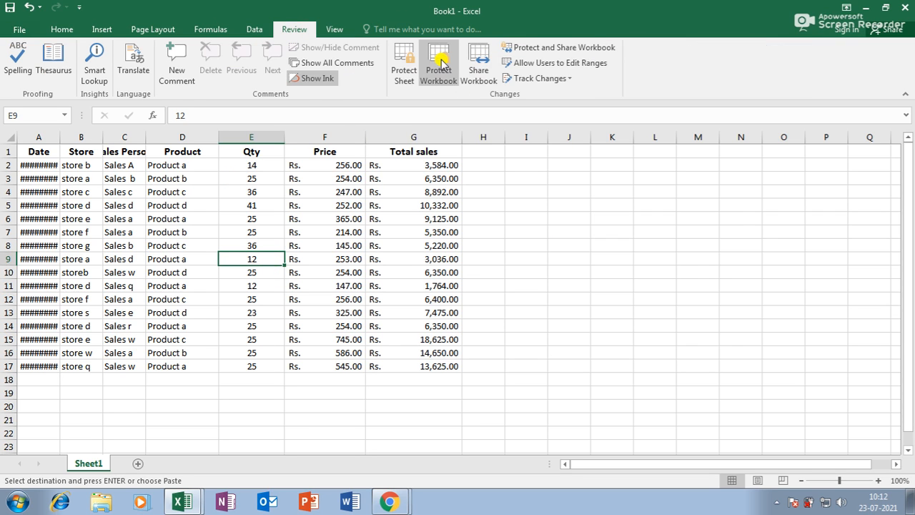
click(404, 63)
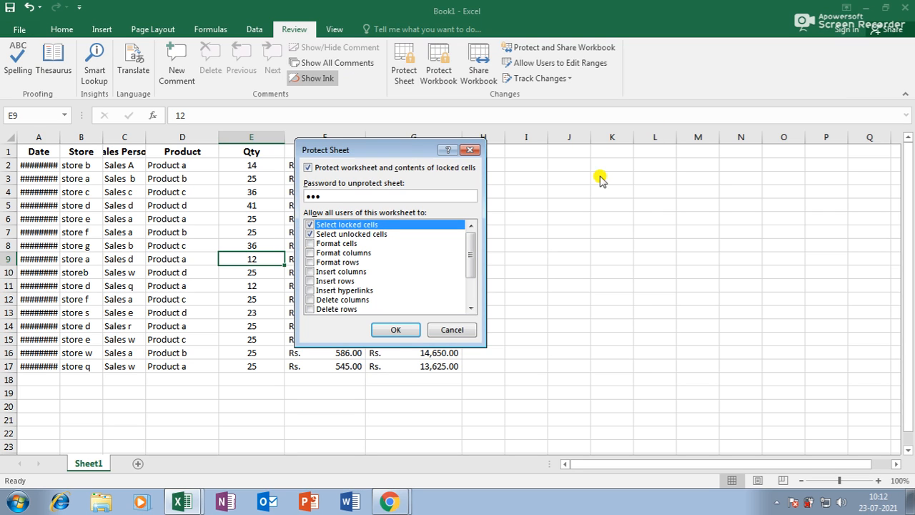
click(387, 334)
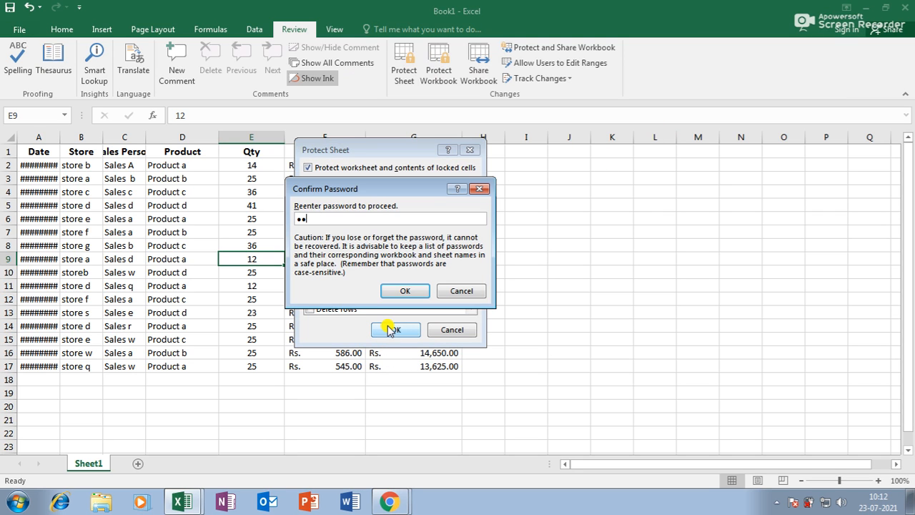
click(405, 291)
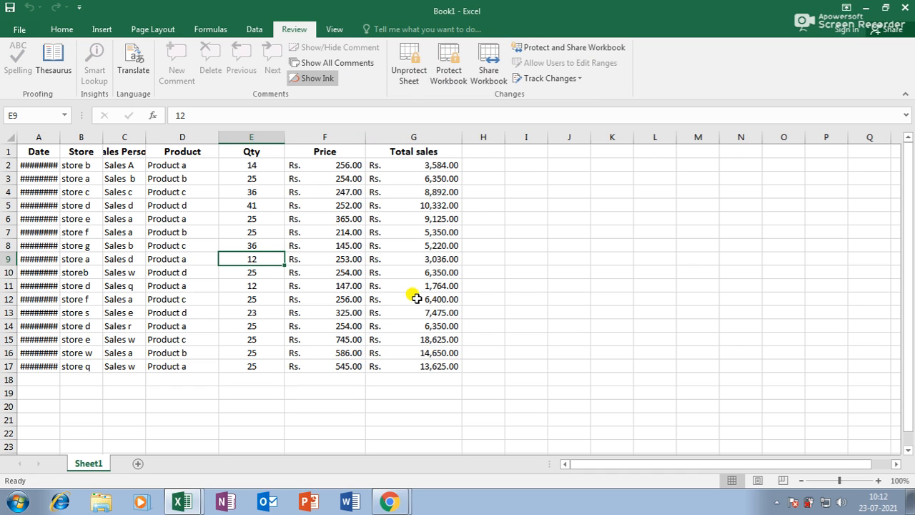
Step: Save the workbook to the Desktop under the name JKJ
click(19, 30)
click(37, 138)
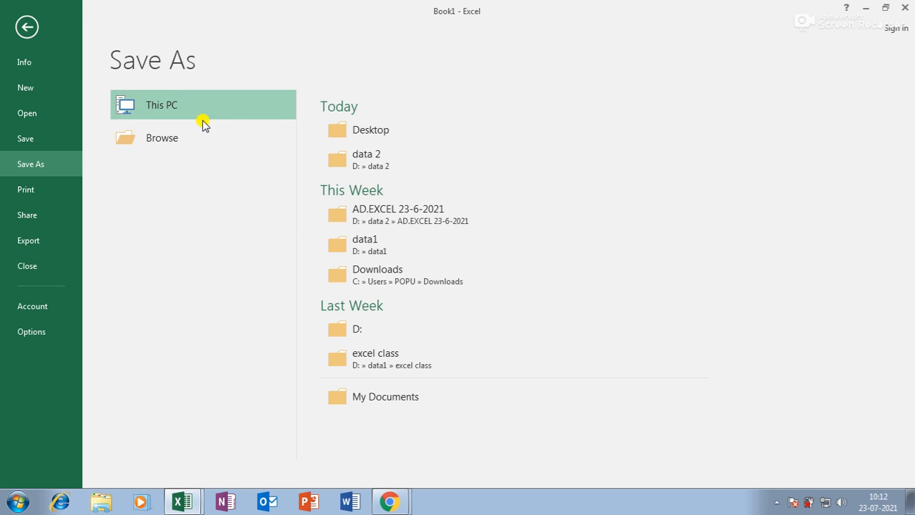
click(381, 130)
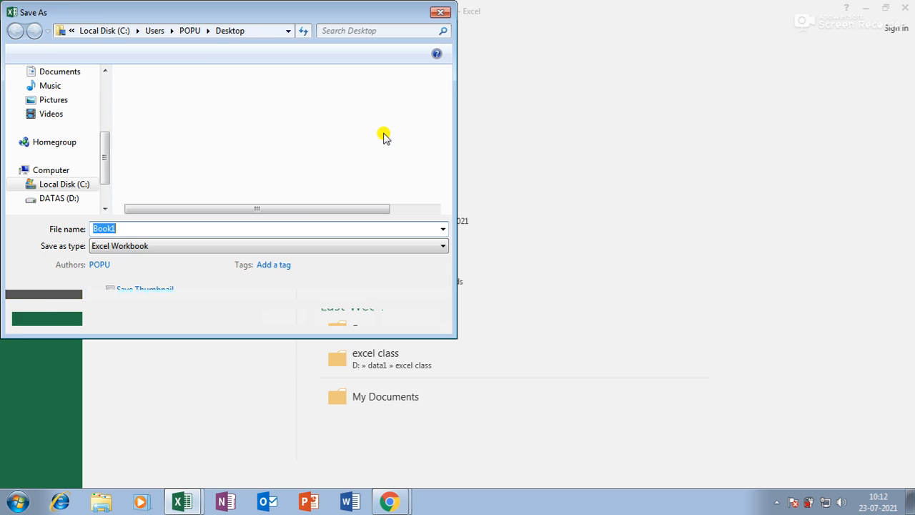
drag(106, 179, 102, 96)
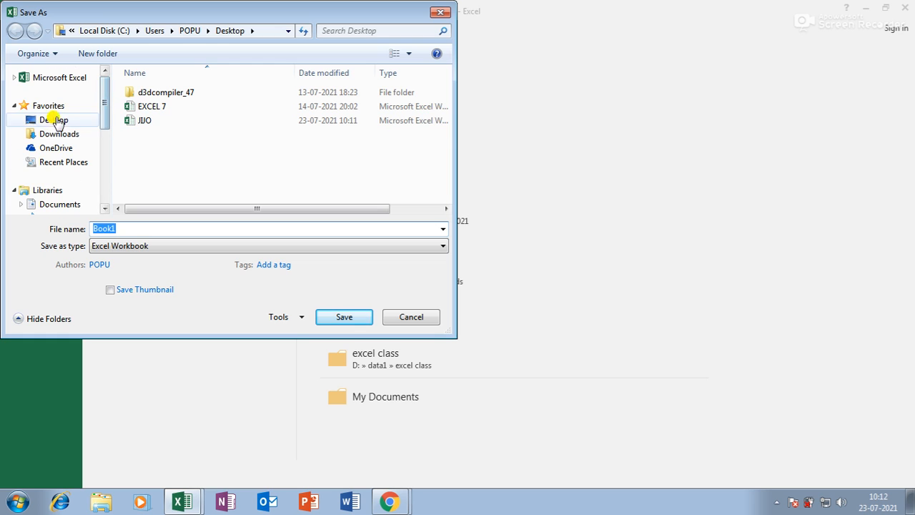
click(55, 122)
click(134, 229)
text(JKJ)
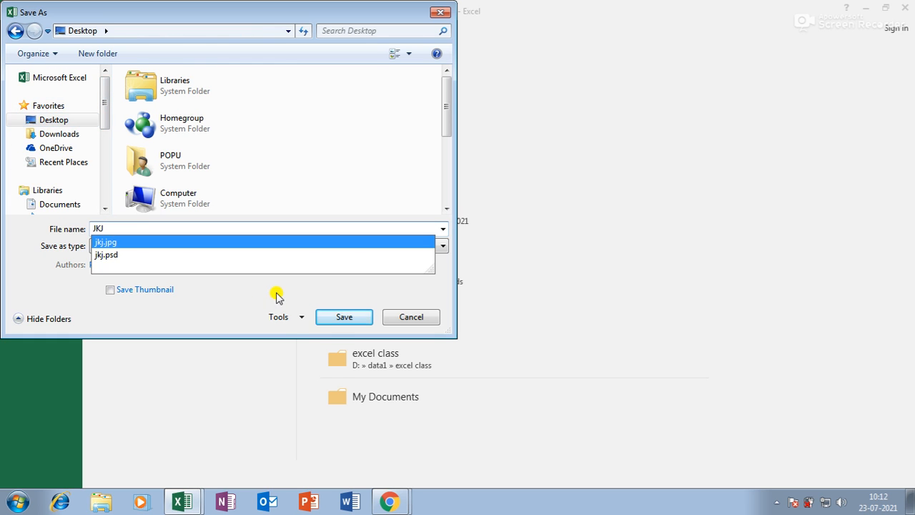
click(344, 317)
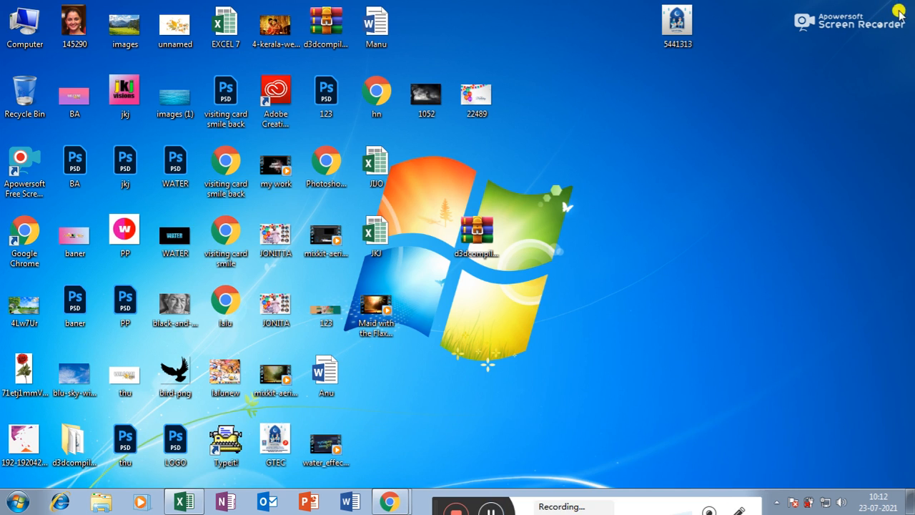
Step: Open JKJ from the Desktop and confirm cell E9 cannot be edited
double_click(377, 247)
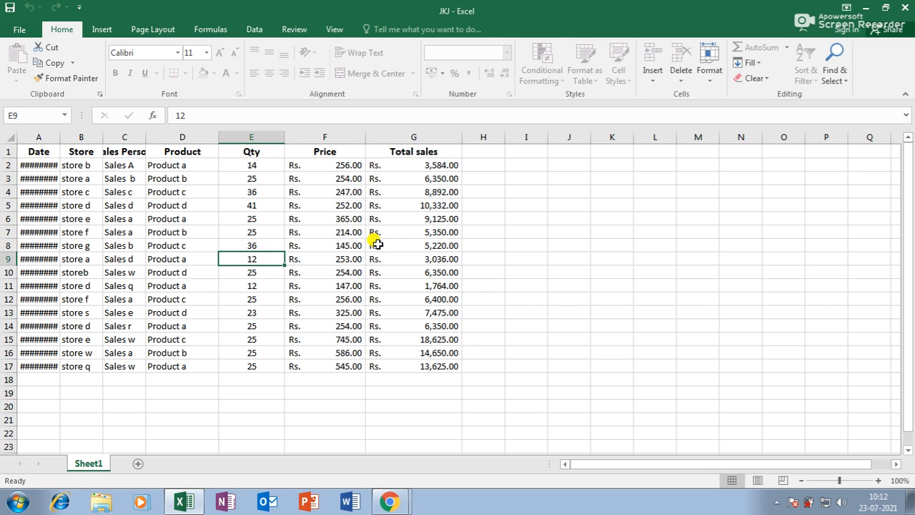
double_click(377, 244)
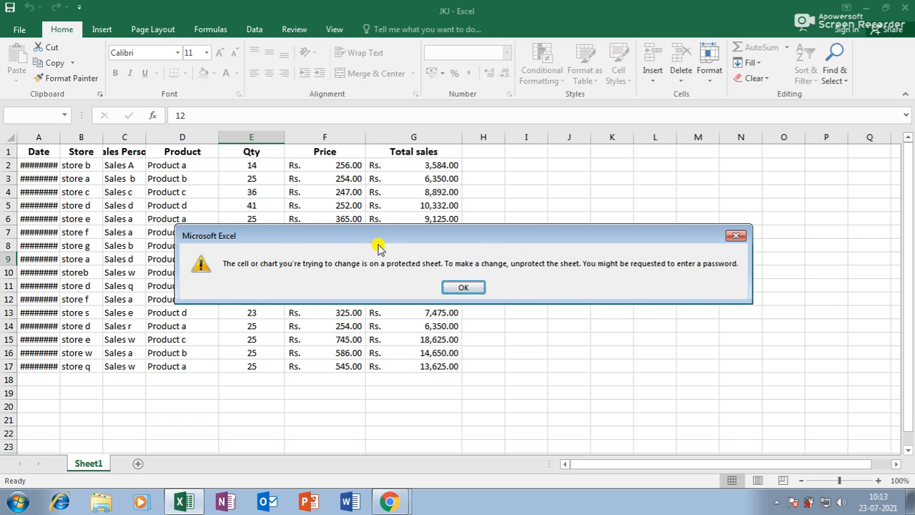
click(463, 287)
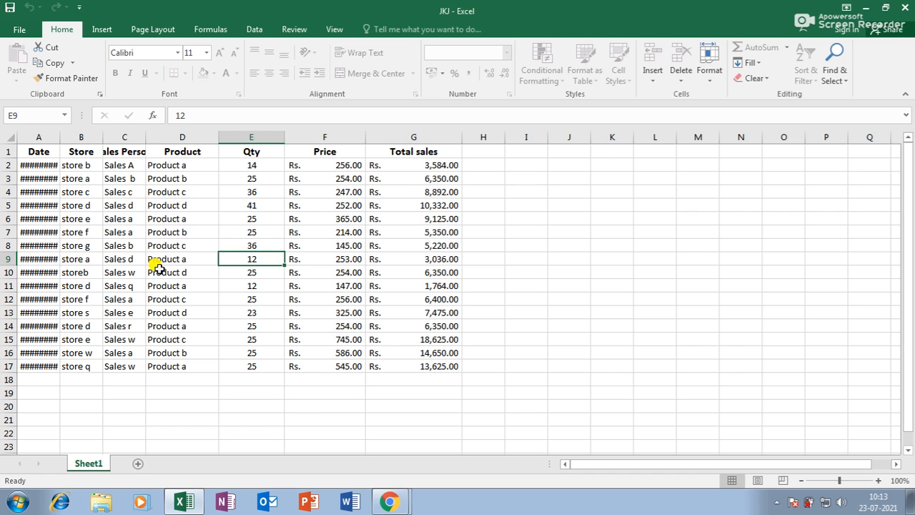
Step: Bring up Save As for the JKJ workbook, pointed at the Desktop folder
click(21, 32)
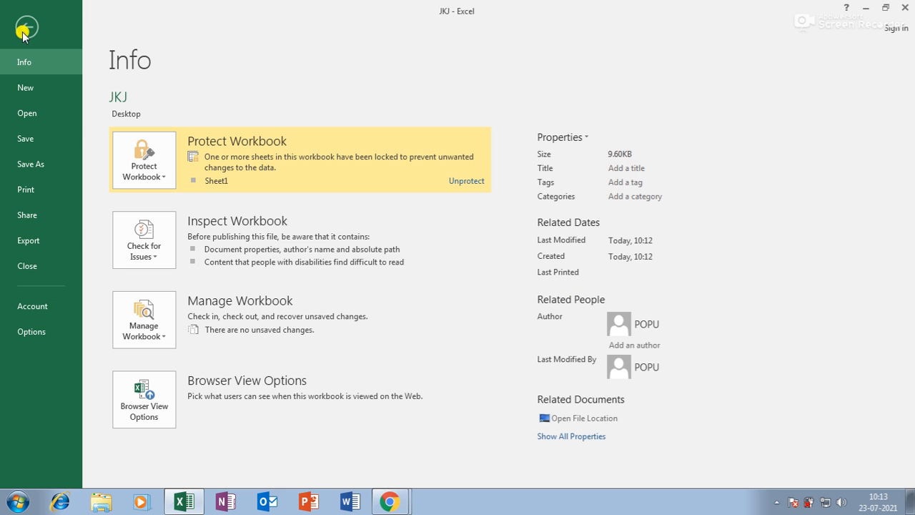
click(33, 163)
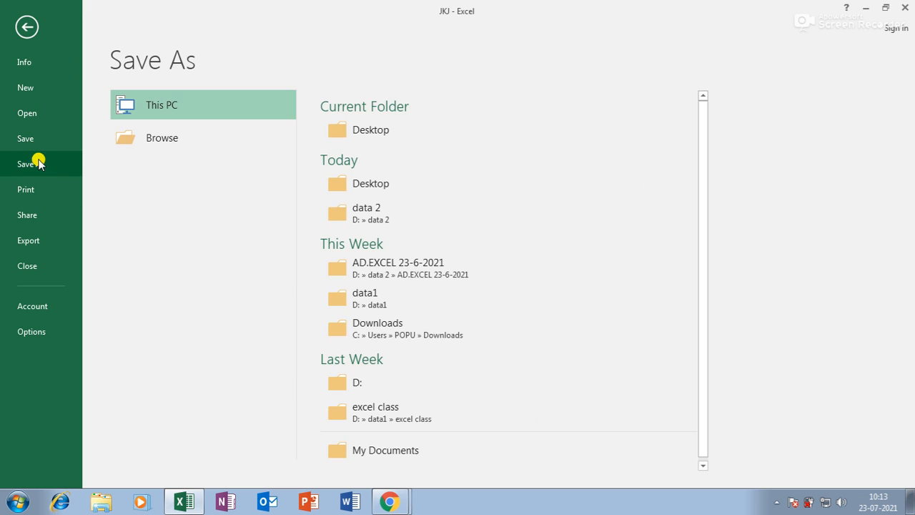
double_click(180, 107)
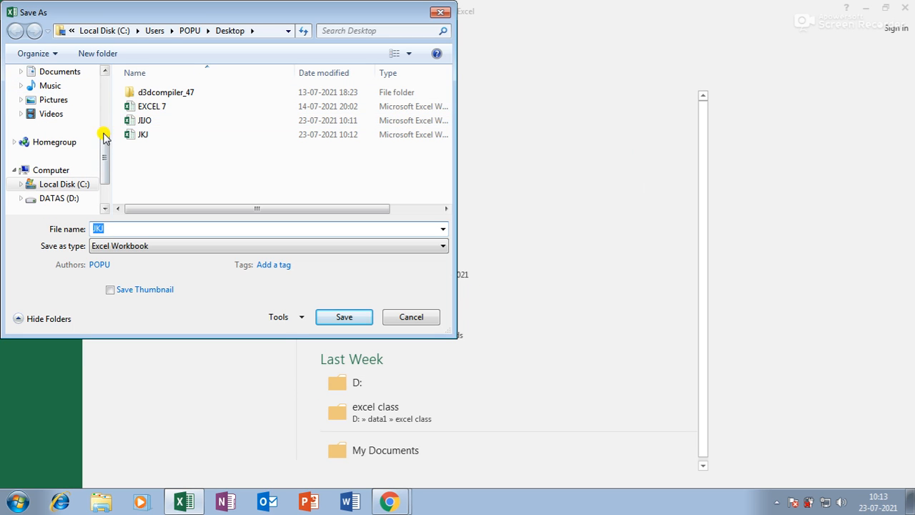
drag(104, 136, 98, 71)
click(47, 119)
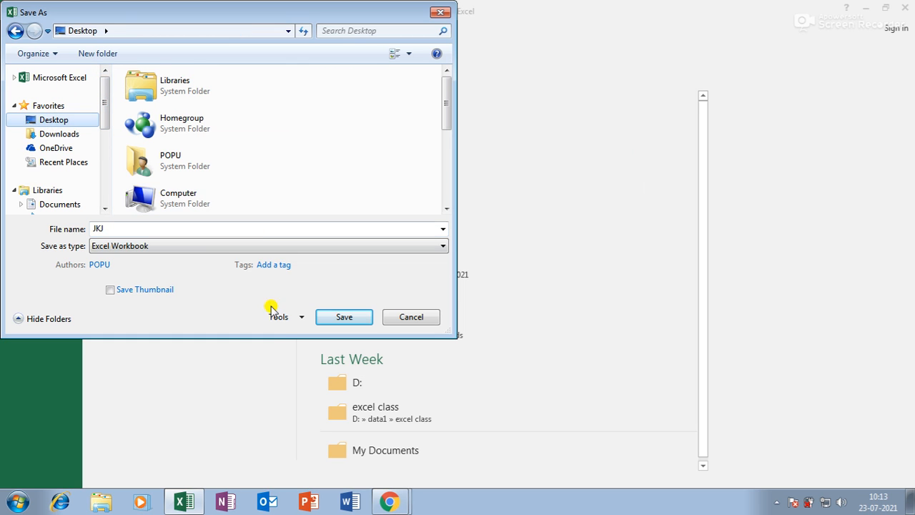
Step: Review the General Options password settings, cancel both dialogs without saving, and close Excel
click(299, 317)
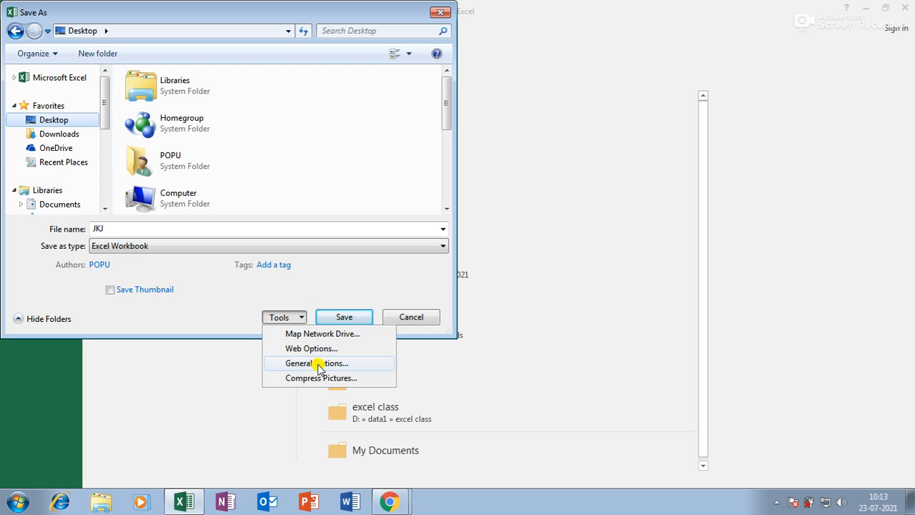
click(319, 365)
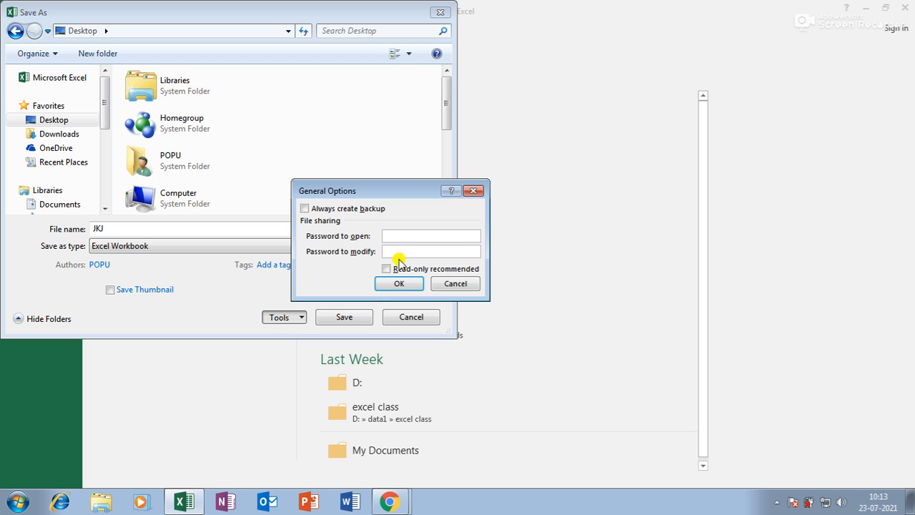
click(441, 283)
click(431, 320)
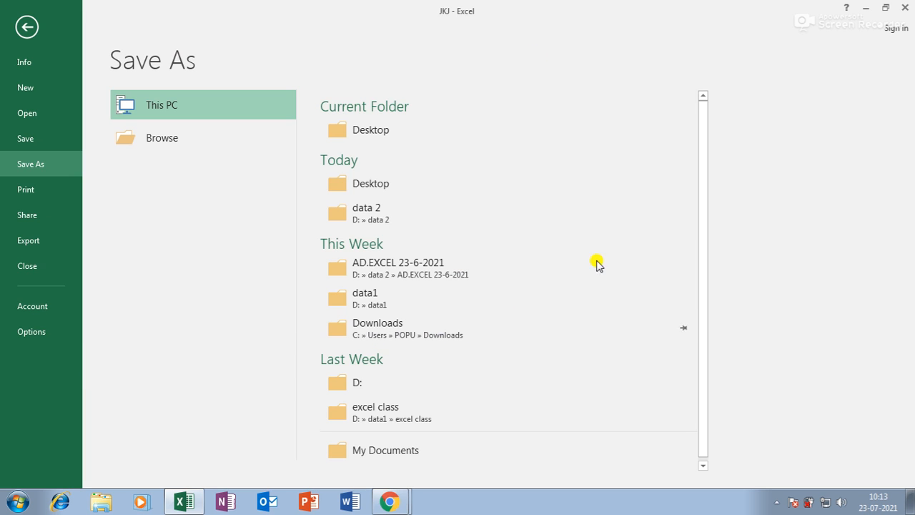
click(905, 7)
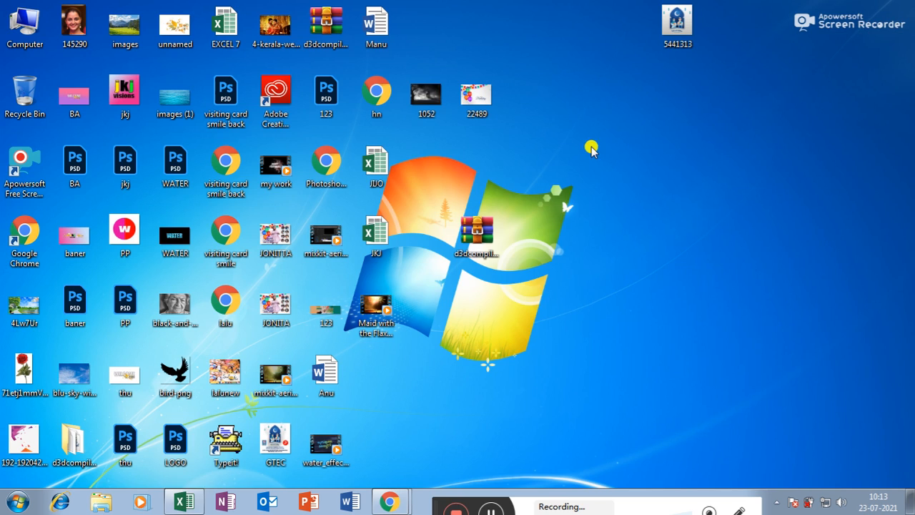
Step: Restart Excel and reopen the JKJ workbook from recent files, cancelling the JIJO password prompts
click(190, 504)
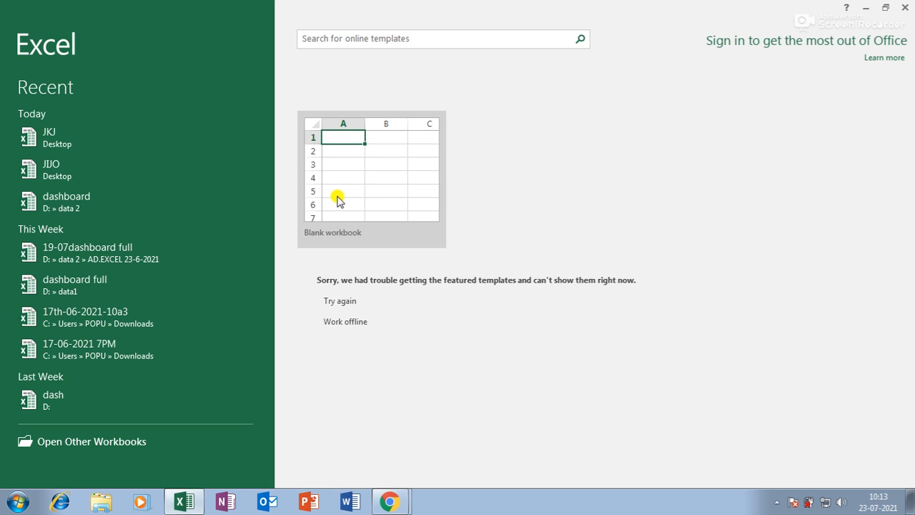
click(331, 183)
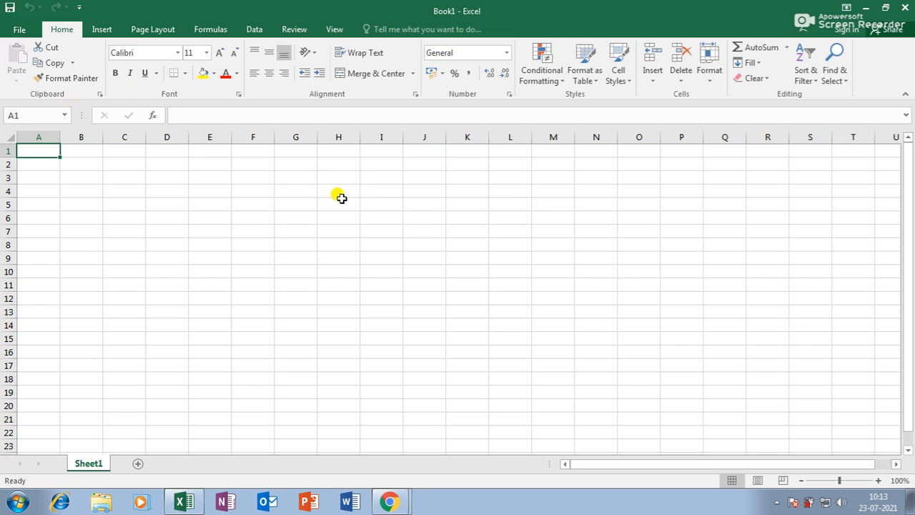
click(22, 29)
click(409, 165)
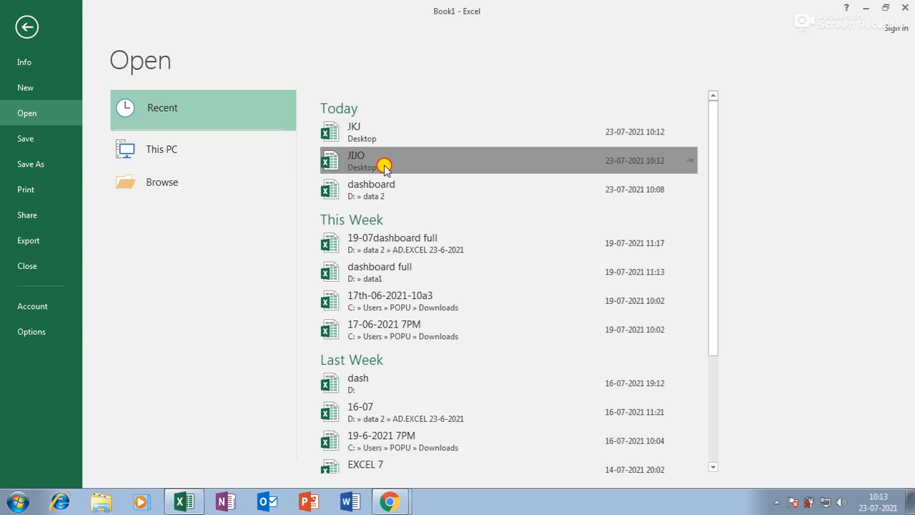
click(466, 270)
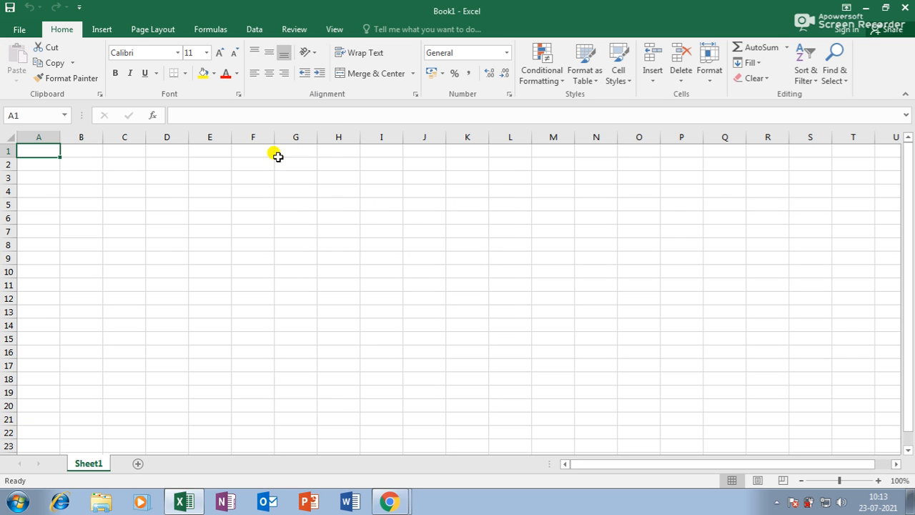
click(18, 27)
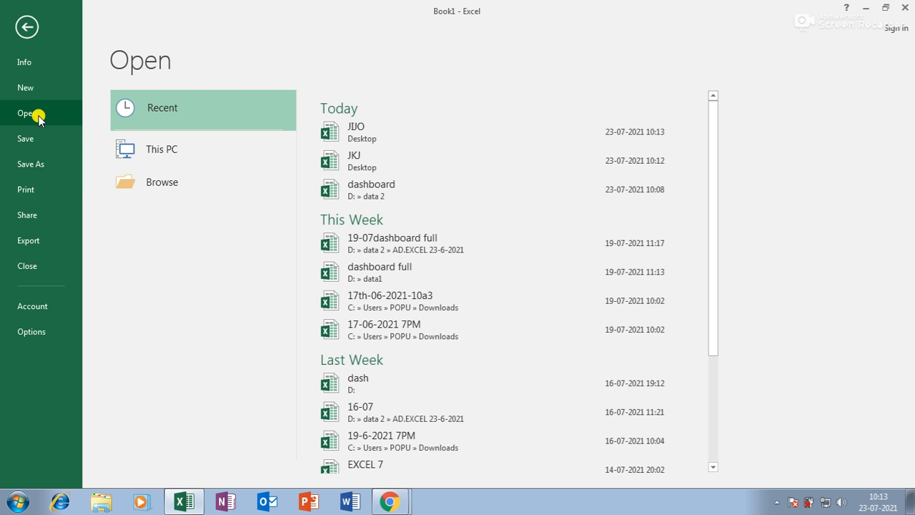
click(398, 129)
click(454, 268)
click(20, 30)
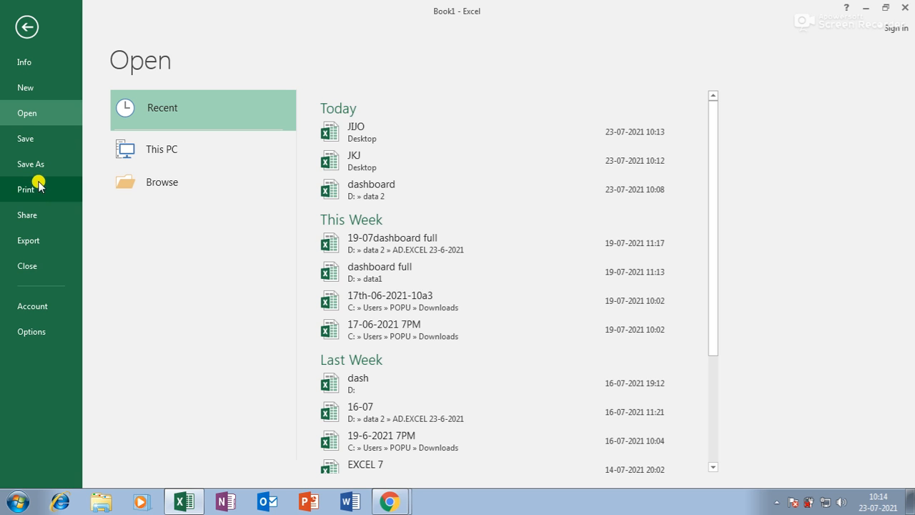
click(385, 164)
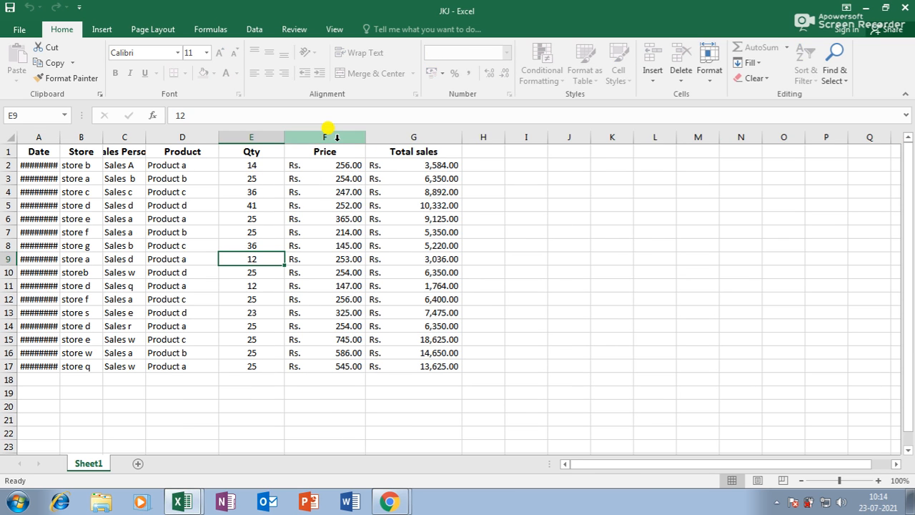
Step: Unprotect Sheet1 with its password and add a new blank Sheet2
click(293, 30)
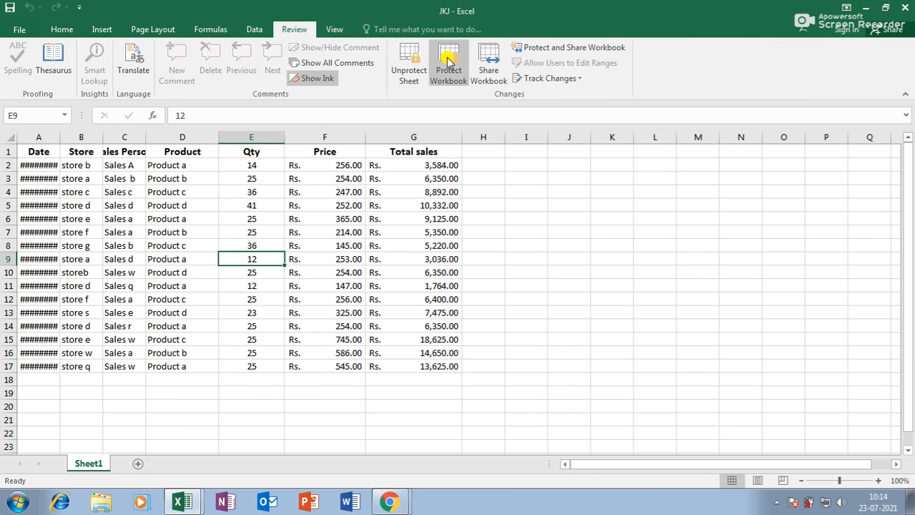
click(405, 63)
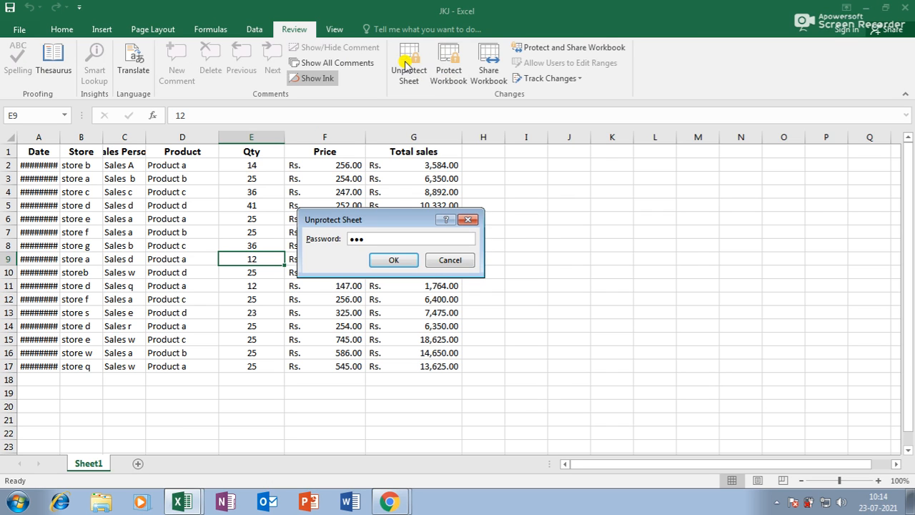
key(Return)
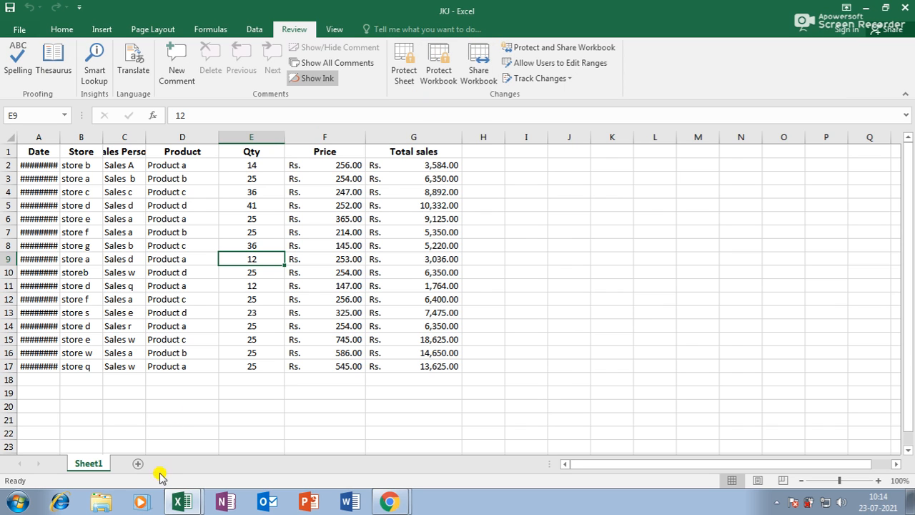
click(136, 464)
Step: Add Sheet3, Sheet4 and Sheet5, then delete Sheet5
click(179, 465)
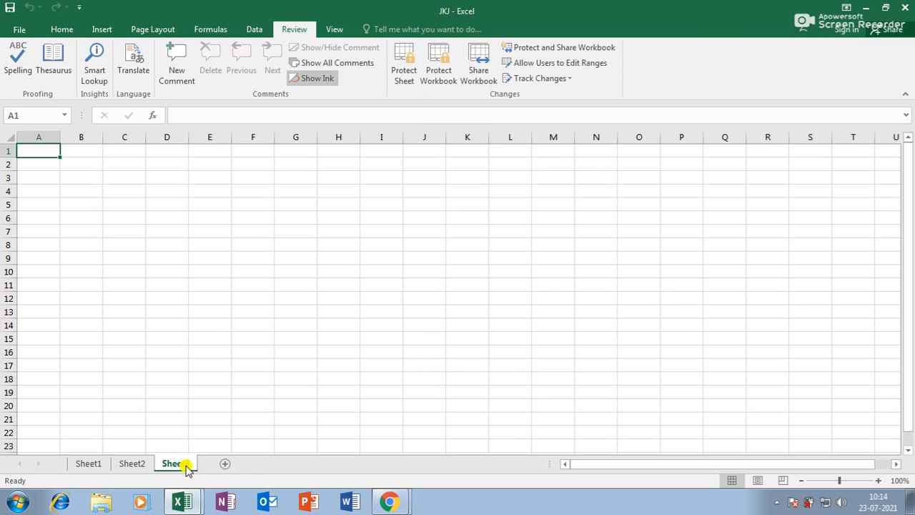
click(225, 464)
click(264, 466)
right_click(270, 466)
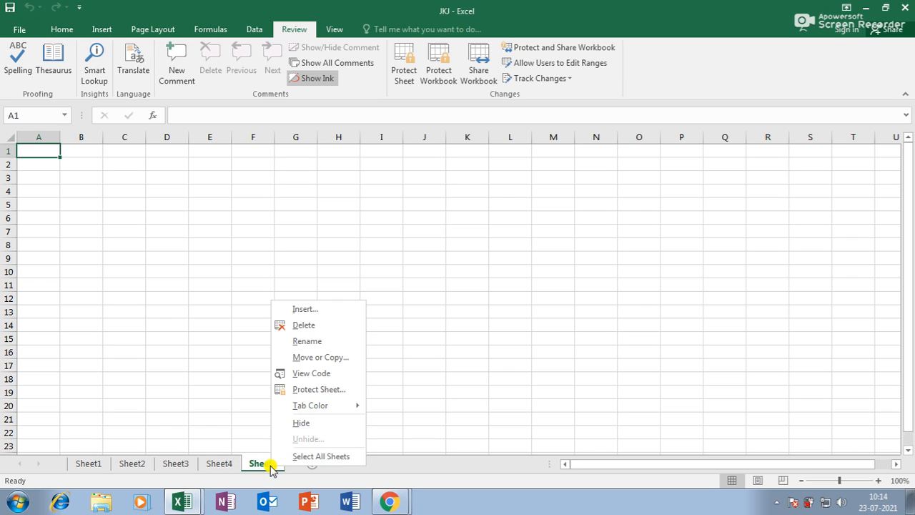
click(304, 325)
Step: Rename Sheet4 to JKJ
right_click(219, 464)
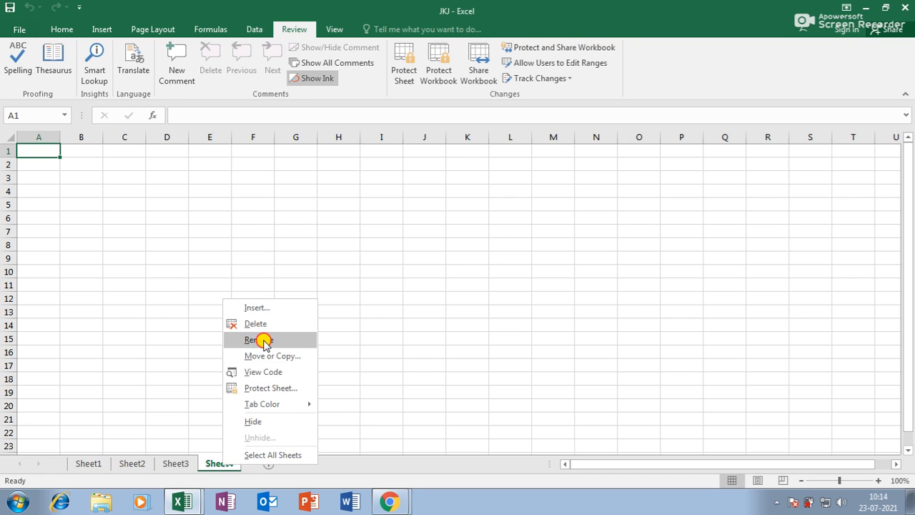
click(259, 340)
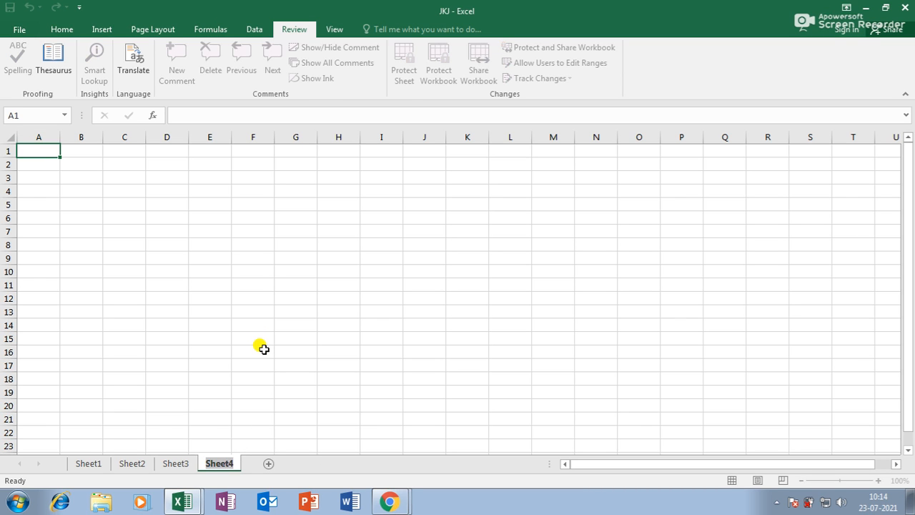
text(JKJ)
click(176, 464)
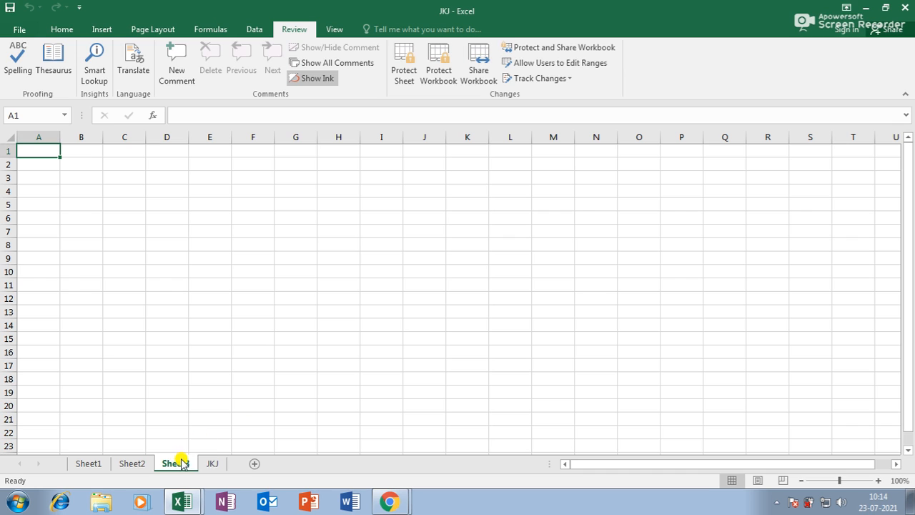
Step: Colour the JKJ sheet tab green and switch to Sheet3
right_click(212, 464)
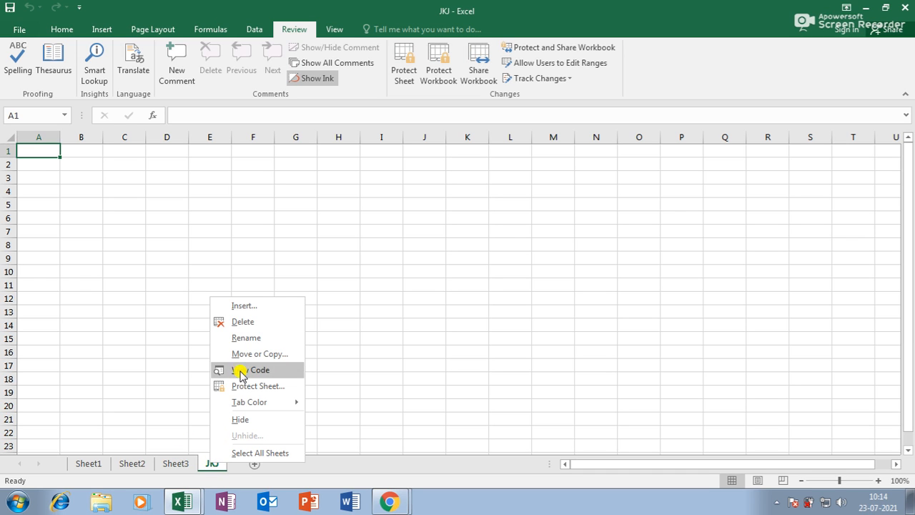
mouse_move(250, 409)
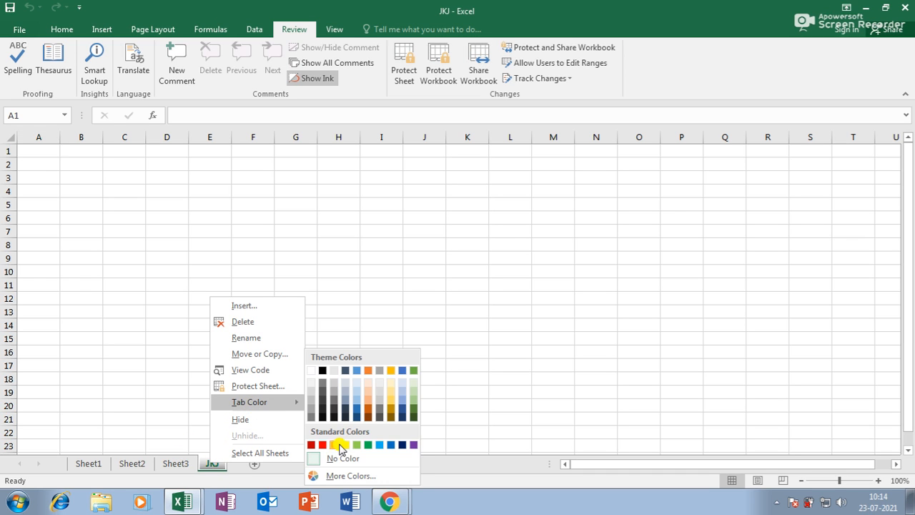
click(366, 445)
click(170, 463)
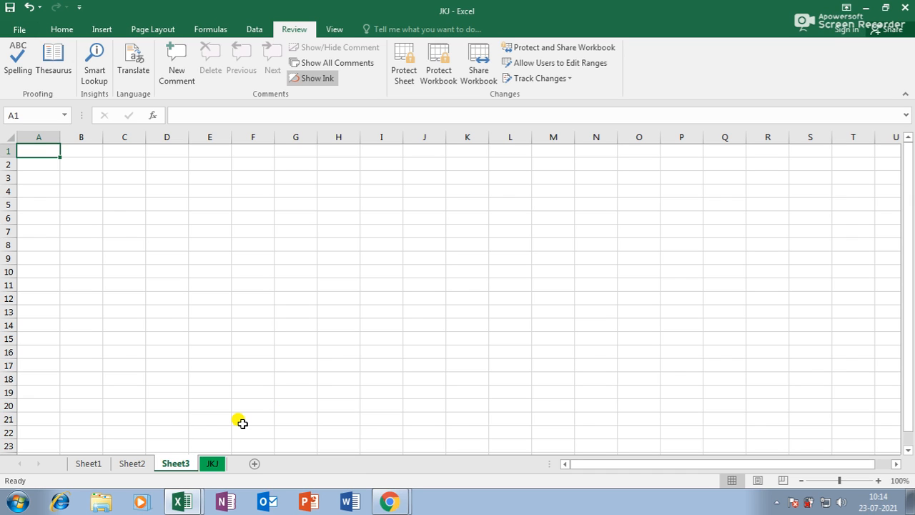
click(444, 61)
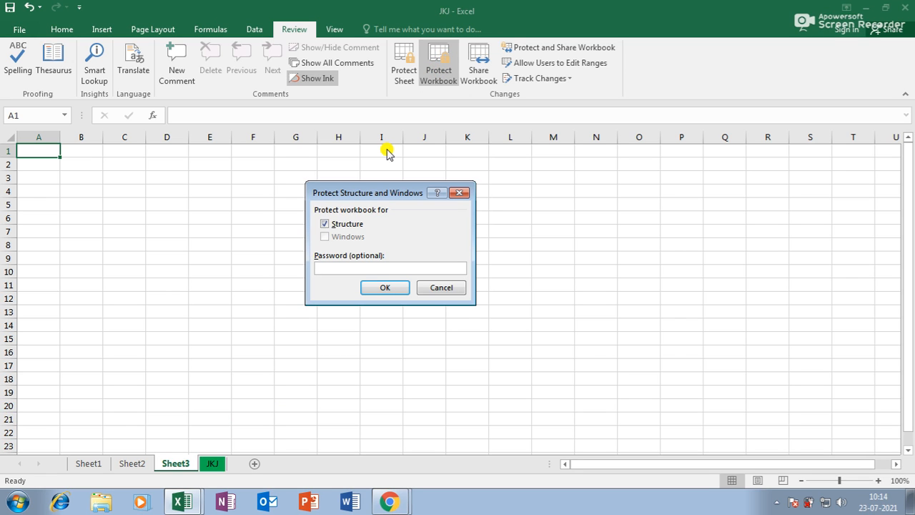
Step: Protect the workbook structure with a password, entering it twice to confirm
text(123)
key(Return)
text(123)
key(Return)
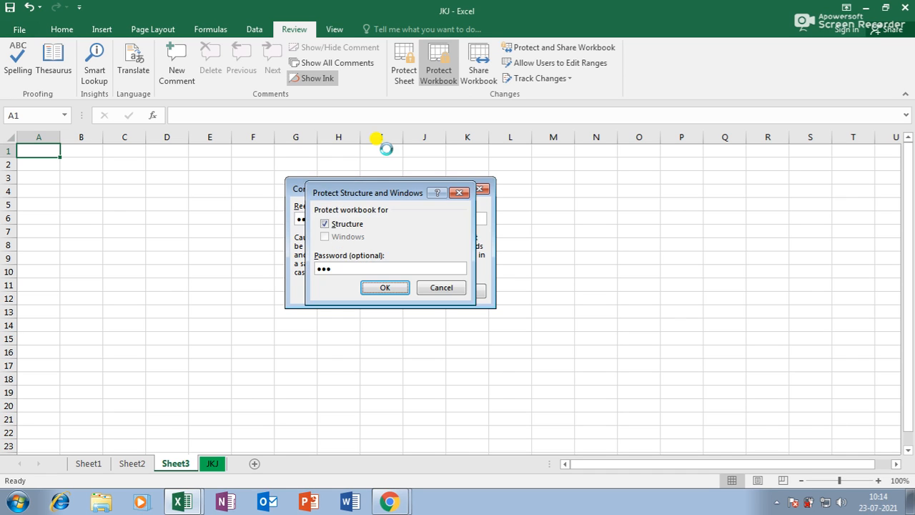
Step: Verify the JKJ tab's insert, delete, rename and tab colour options are now greyed out
right_click(236, 299)
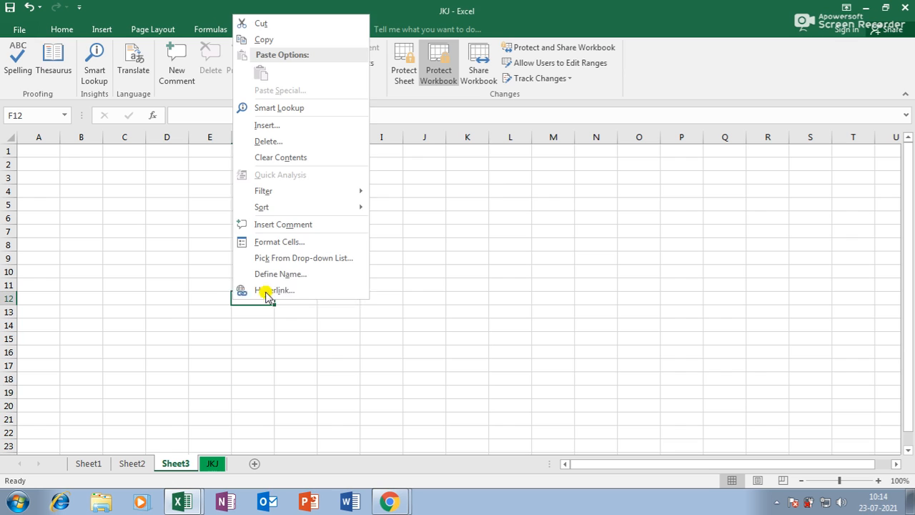
click(212, 464)
click(173, 465)
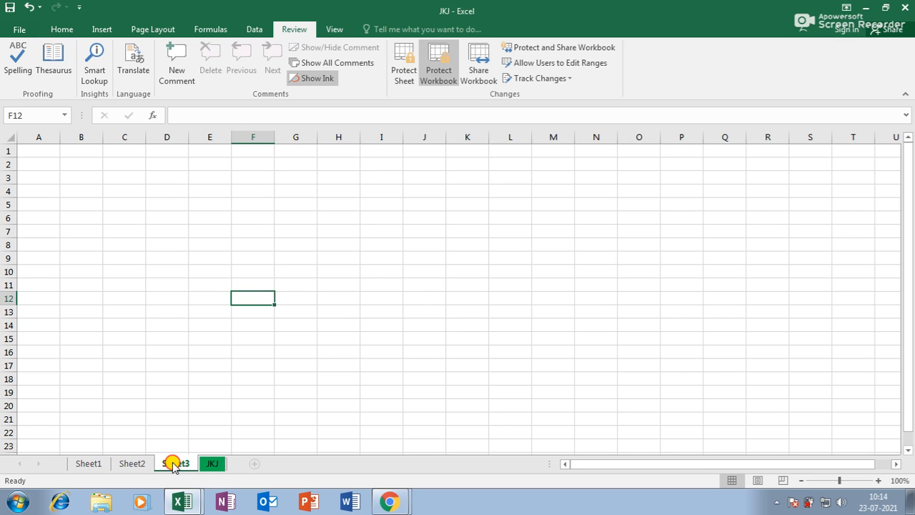
click(132, 464)
right_click(213, 464)
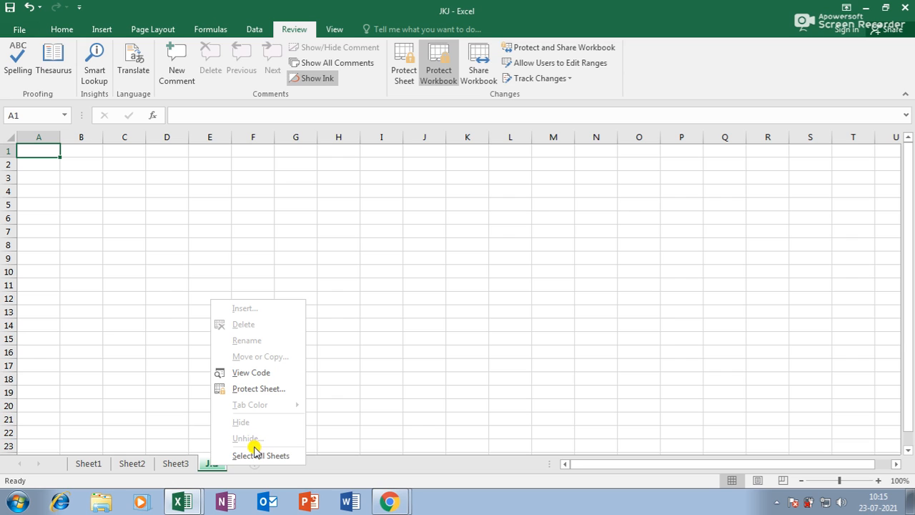
click(413, 370)
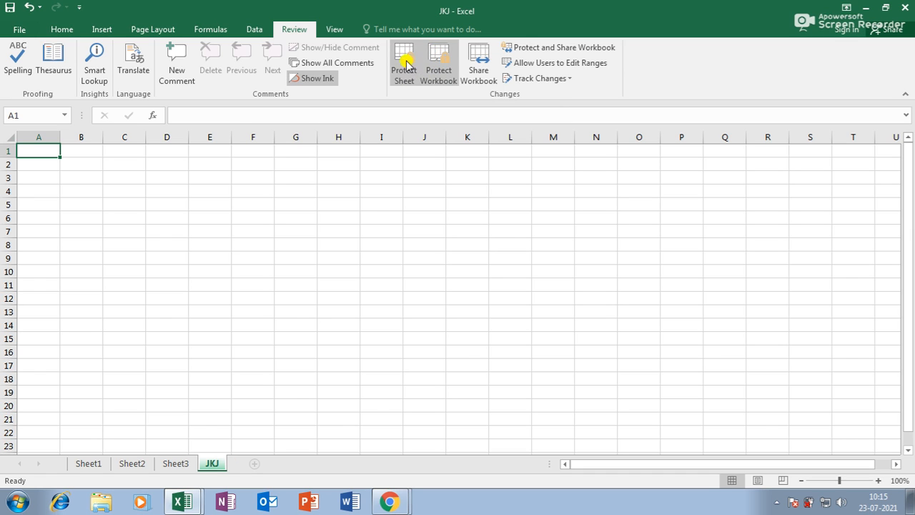
Step: Enter KKK in H7 and KJK in E8 on the JKJ sheet, then view Sheet3
click(321, 229)
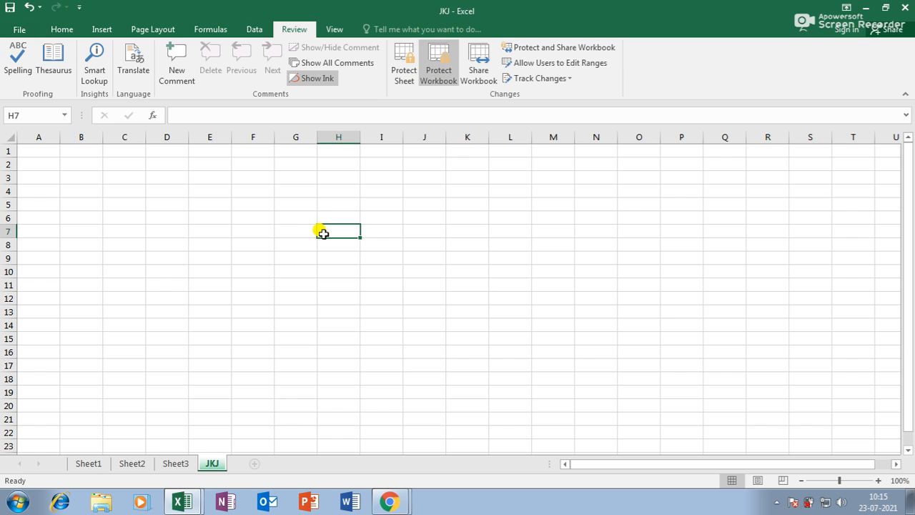
text(KKK)
key(Return)
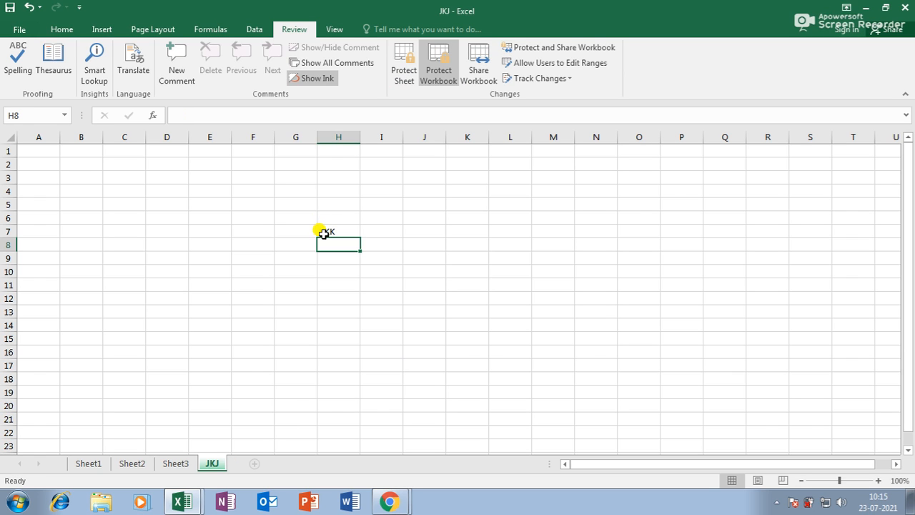
click(222, 240)
text(KJK)
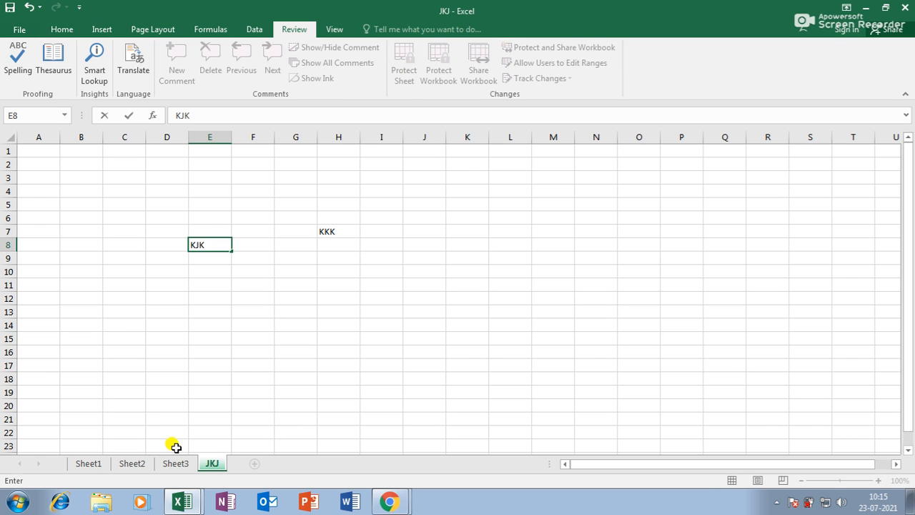
click(175, 464)
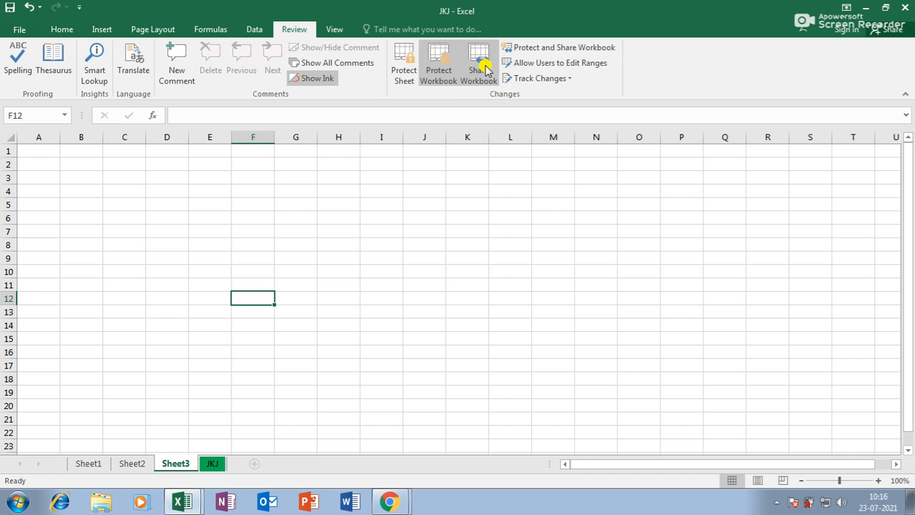
Step: Enable 'Allow changes by more than one user' in Share Workbook, save as shared, and recheck
click(484, 63)
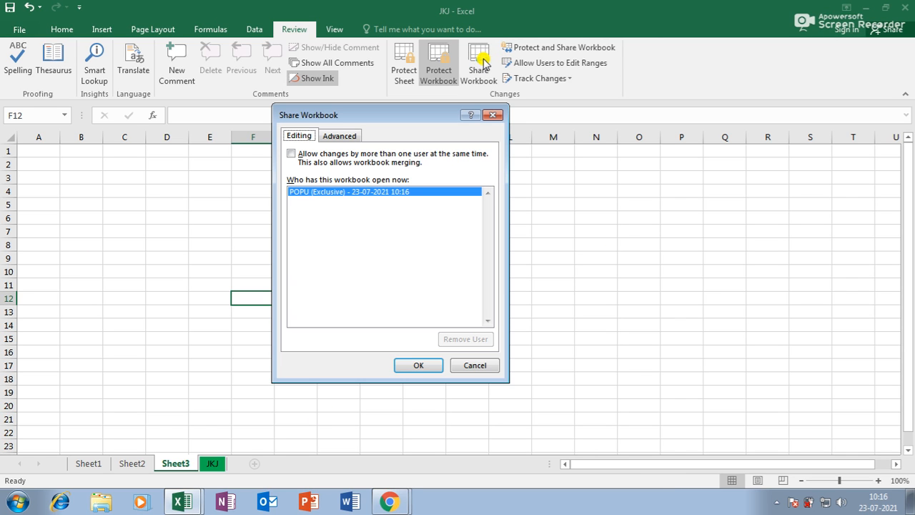
click(291, 155)
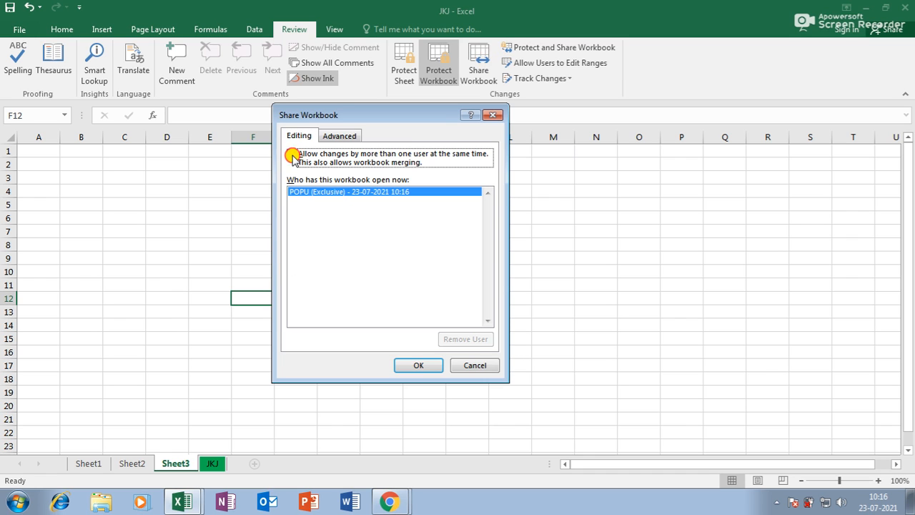
click(419, 365)
click(430, 286)
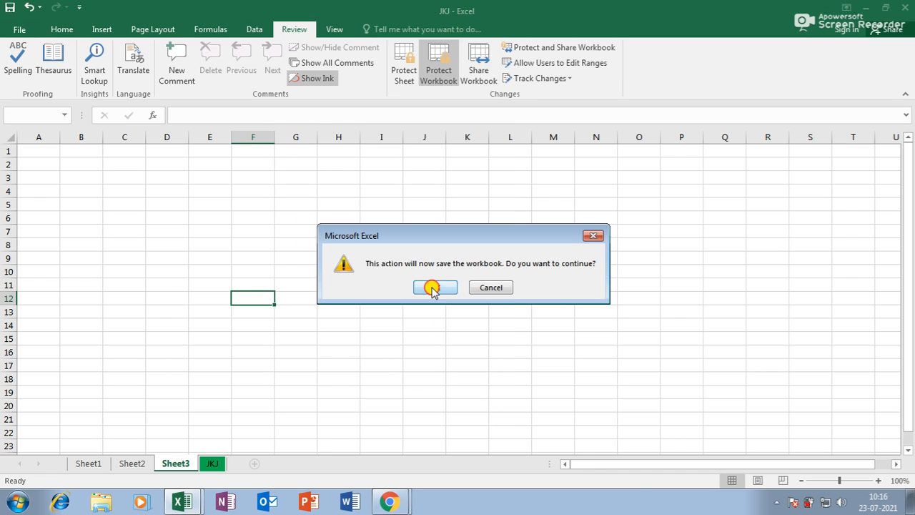
click(475, 61)
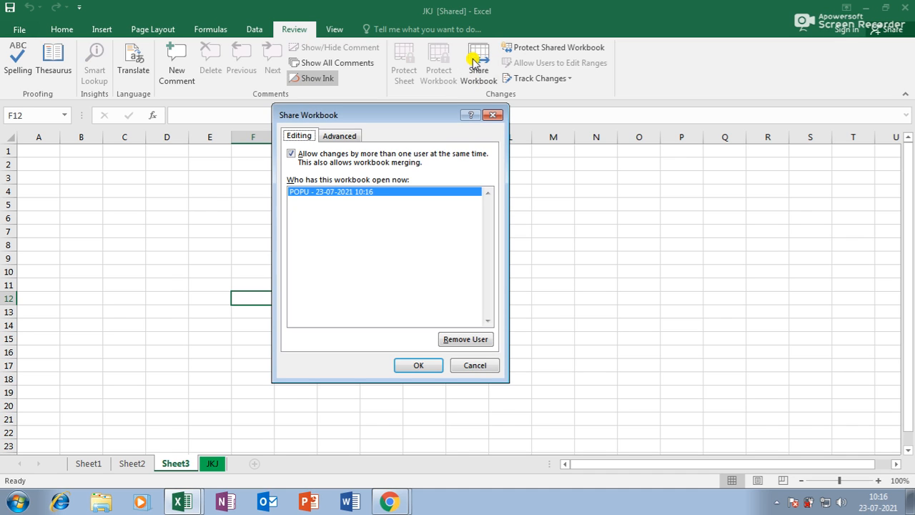
click(469, 366)
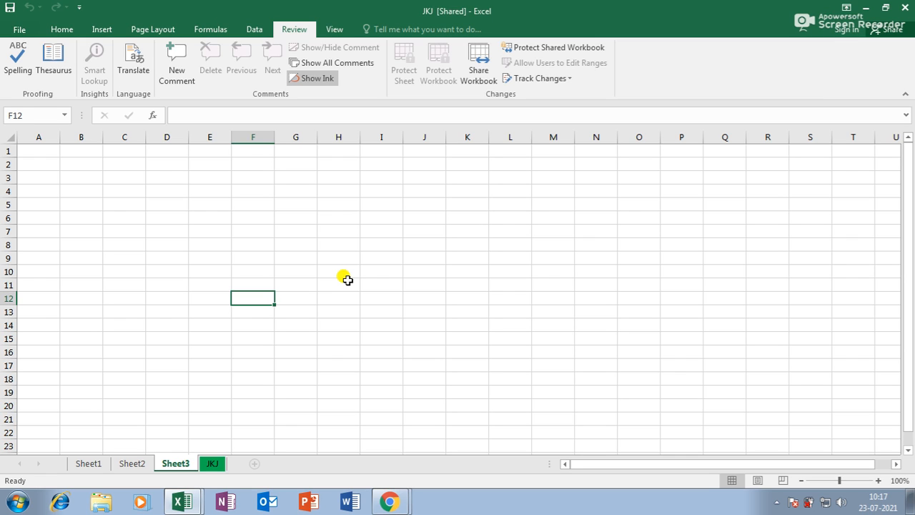
Step: Protect the shared workbook with the 'Sharing with track changes' option, then select cell K12
click(575, 48)
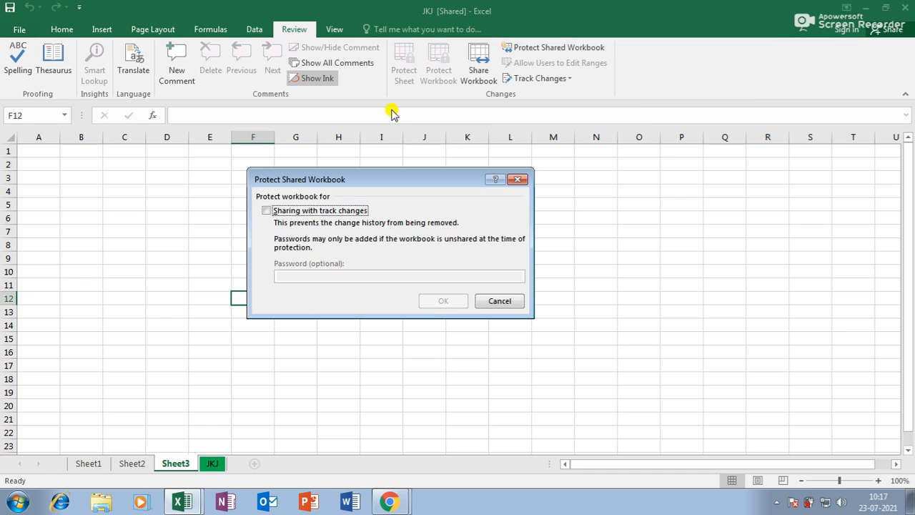
click(293, 210)
click(435, 301)
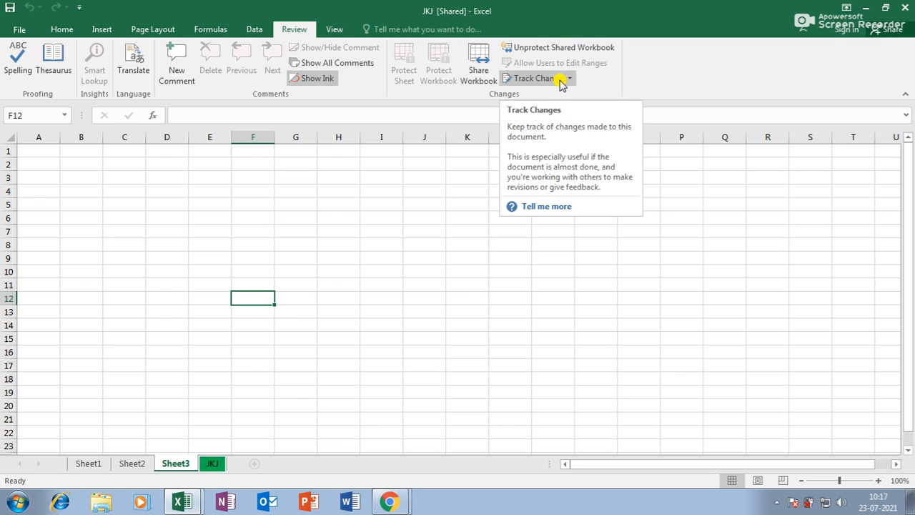
click(458, 299)
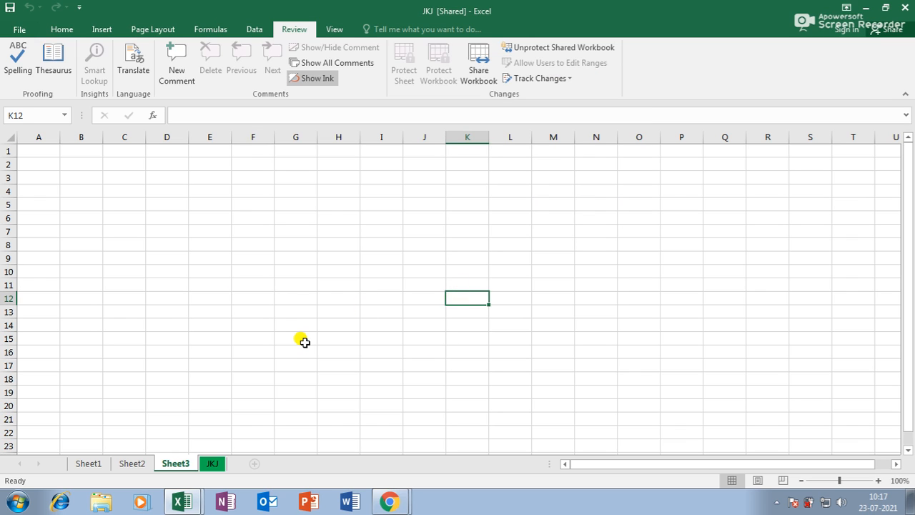
Step: Copy the sales table A1:G17 from Sheet1 into a new Book2 workbook
key(ctrl+n)
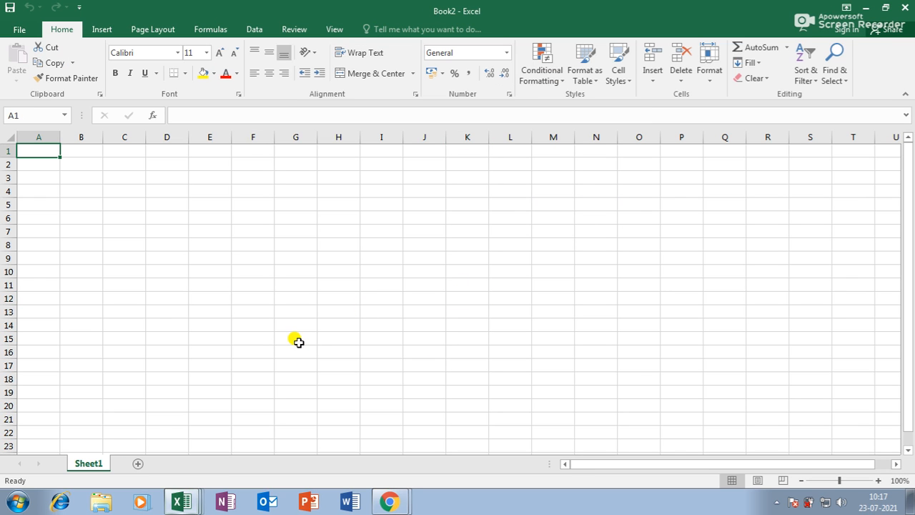
click(179, 505)
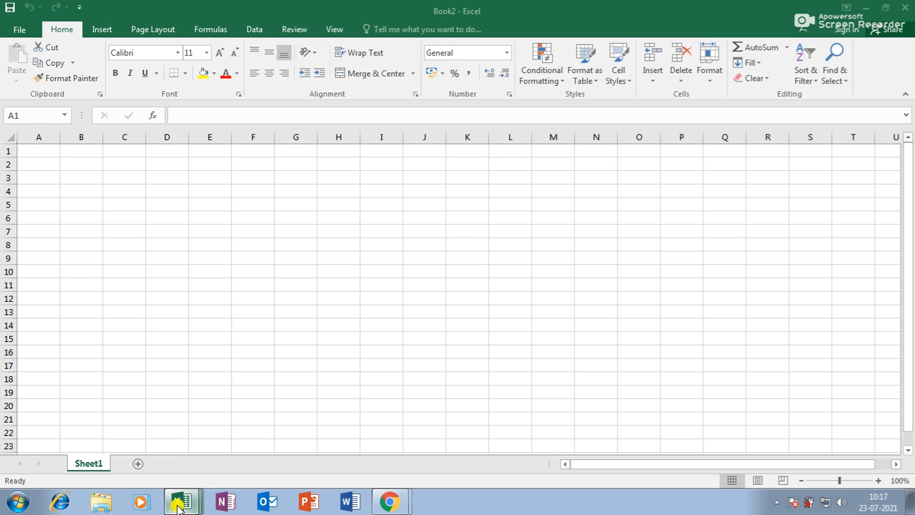
click(100, 464)
drag(43, 156, 435, 368)
key(ctrl+c)
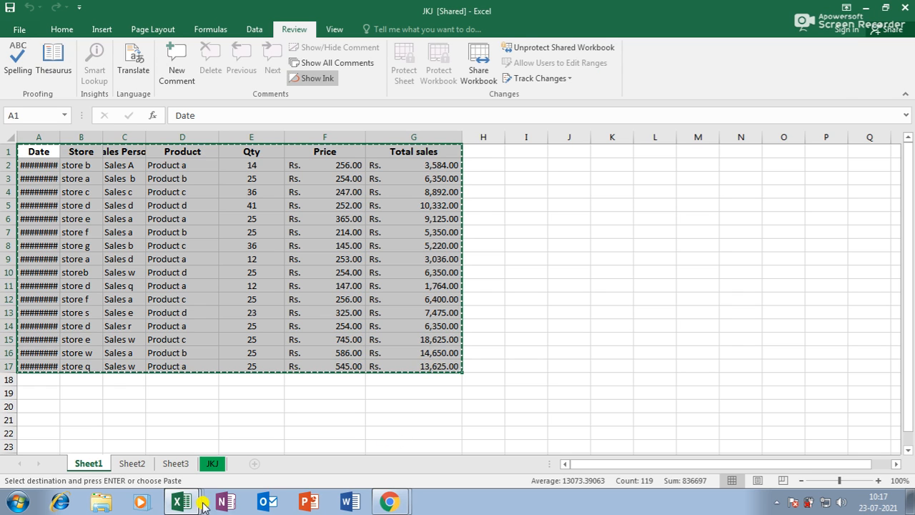
mouse_move(182, 504)
click(184, 475)
key(ctrl+v)
Step: Fit columns A, B, C, D, F and G so dates, names, prices and totals display fully
click(422, 256)
double_click(275, 138)
click(379, 166)
double_click(344, 138)
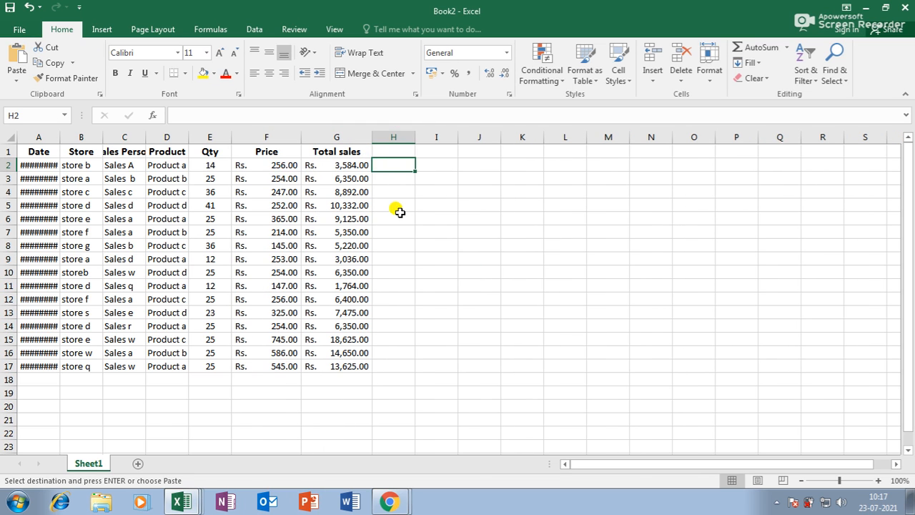
click(386, 215)
double_click(187, 139)
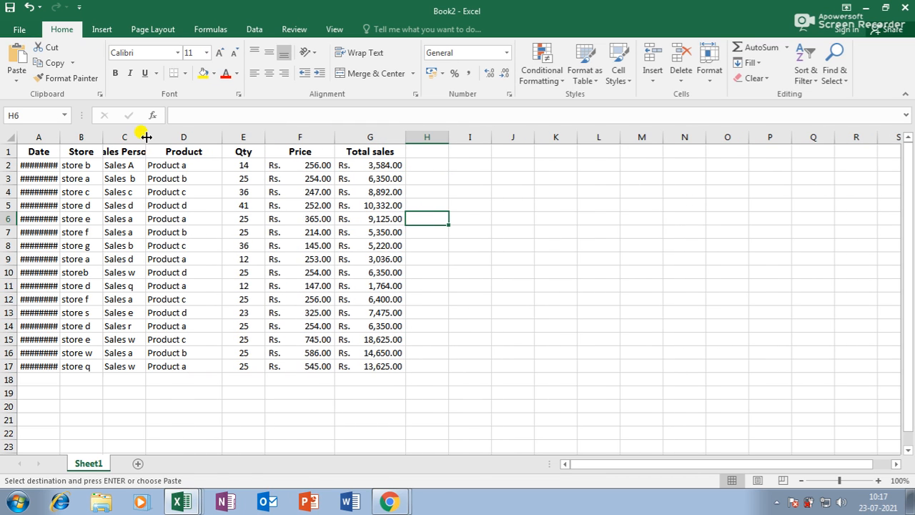
double_click(146, 138)
click(168, 136)
drag(161, 135, 184, 136)
drag(103, 137, 119, 137)
double_click(60, 137)
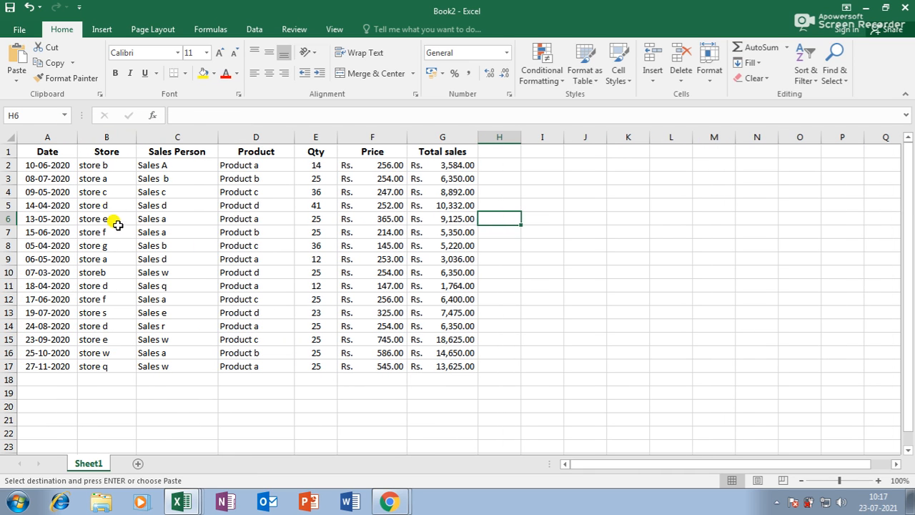
click(115, 231)
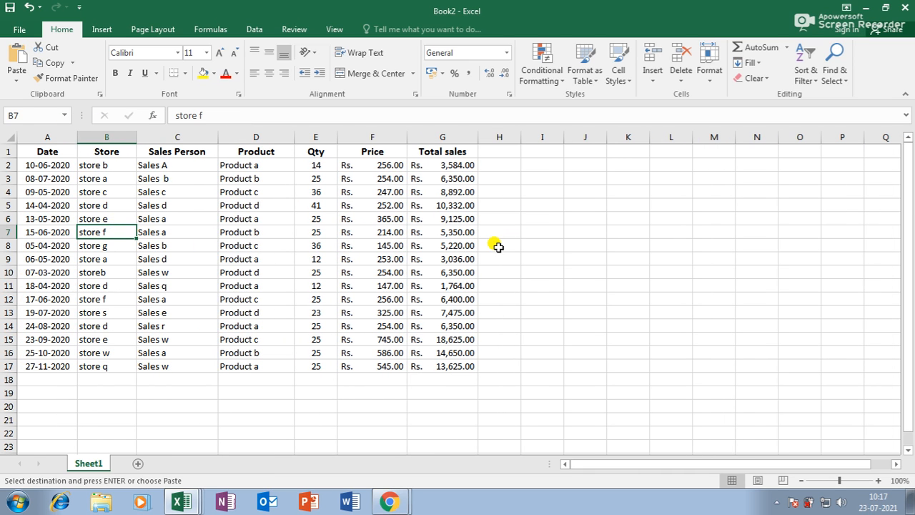
click(394, 286)
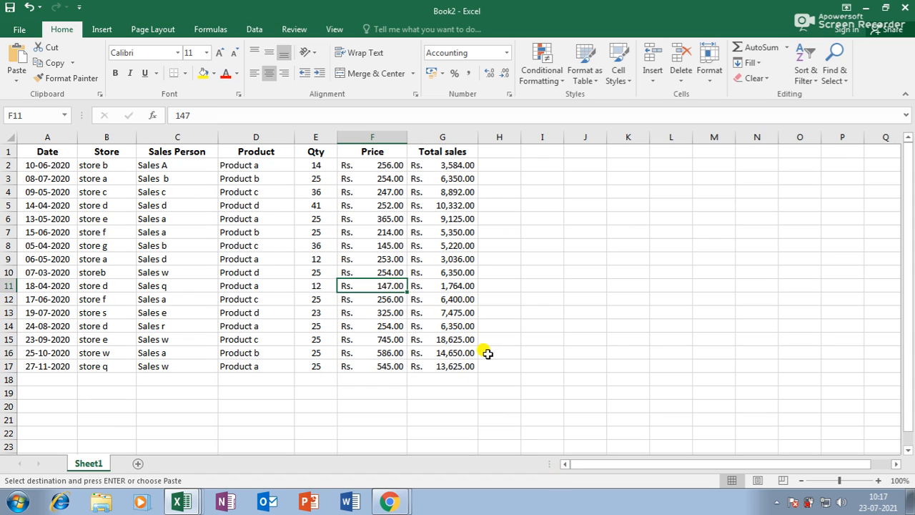
Step: Set E11's Qty to 21, revert it to 12, then re-enter 21
click(322, 287)
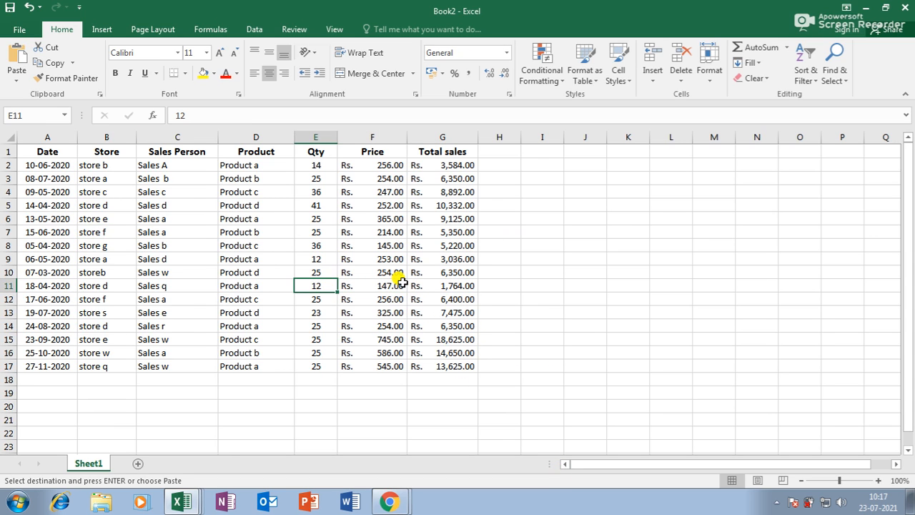
text(21)
key(Return)
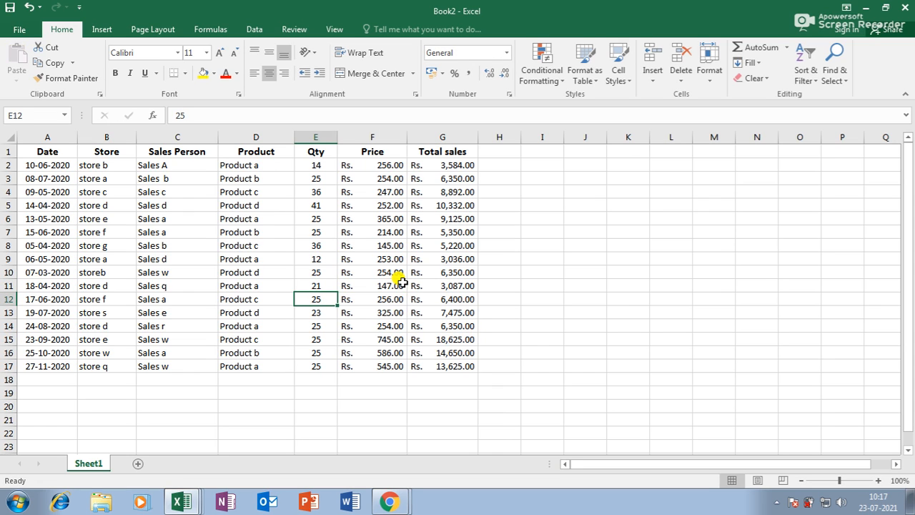
click(329, 283)
text(2)
key(Return)
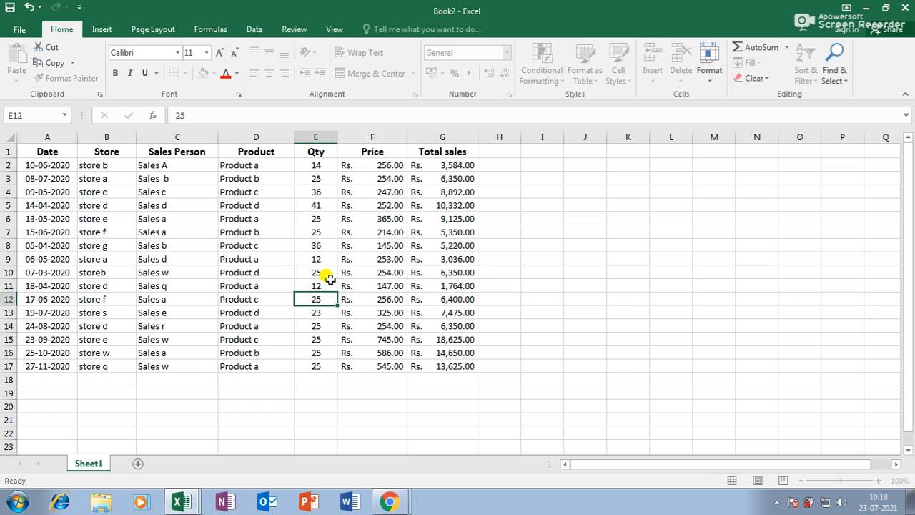
click(326, 286)
text(21)
key(Return)
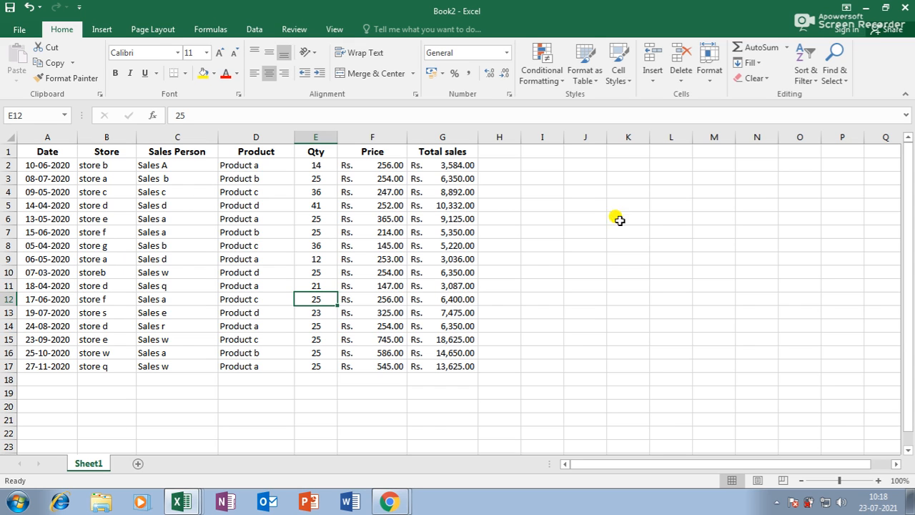
Step: Turn on 'Track changes while editing' via Highlight Changes and save the workbook as GGG
click(294, 29)
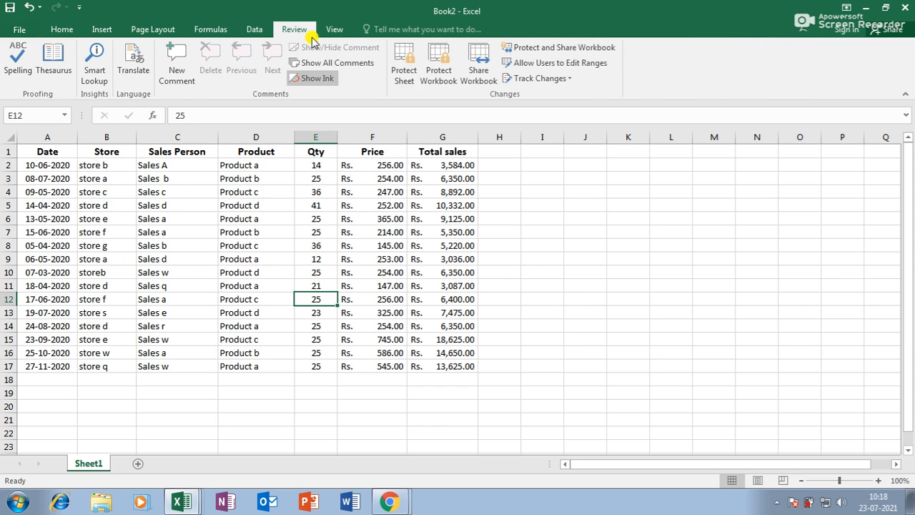
click(533, 78)
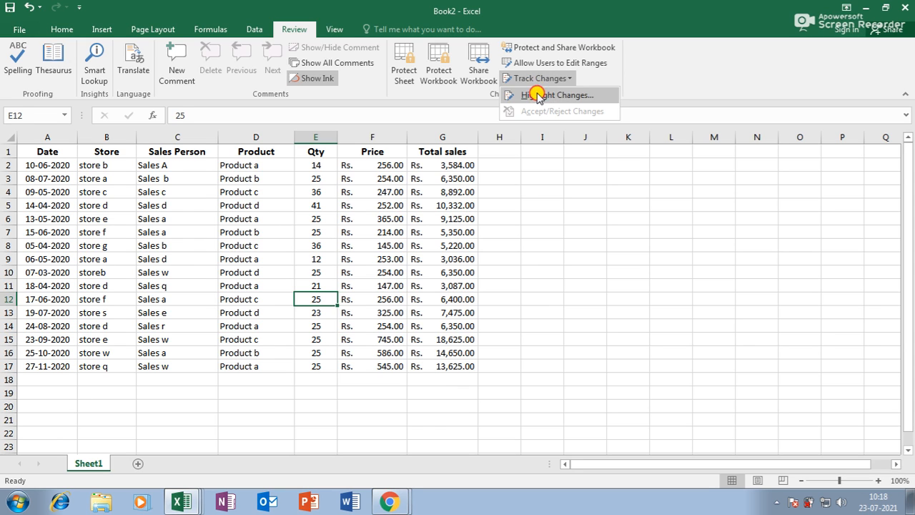
click(535, 92)
click(274, 187)
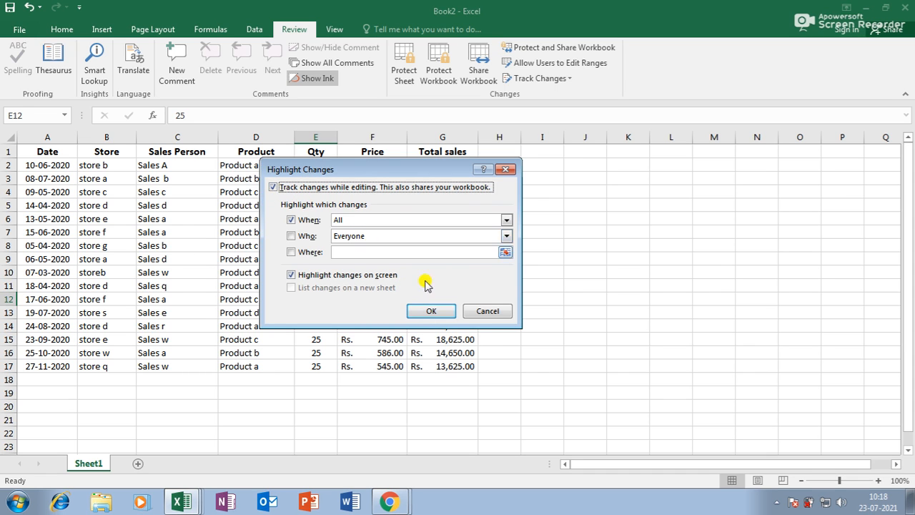
click(435, 311)
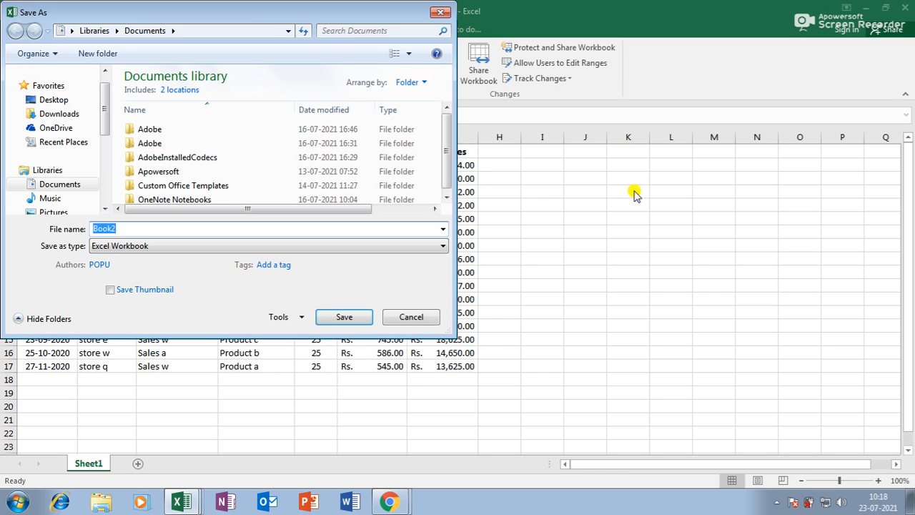
text(GGG)
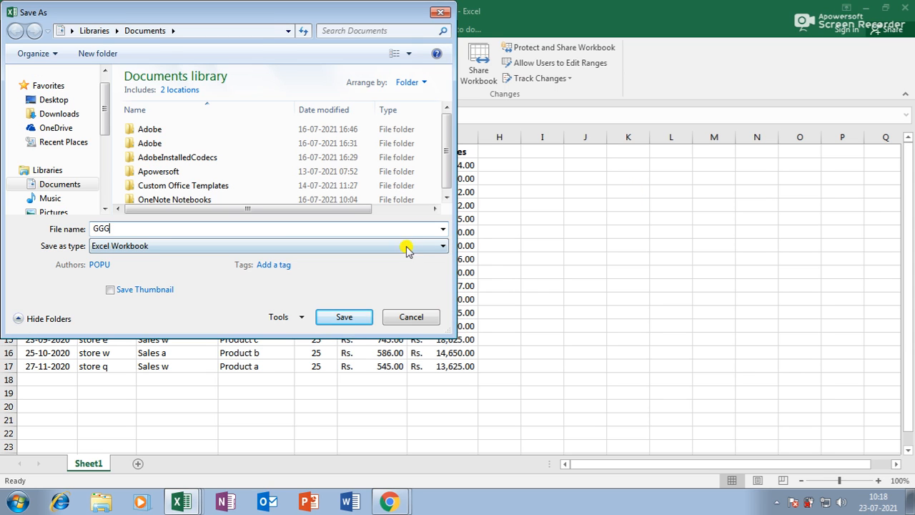
click(357, 318)
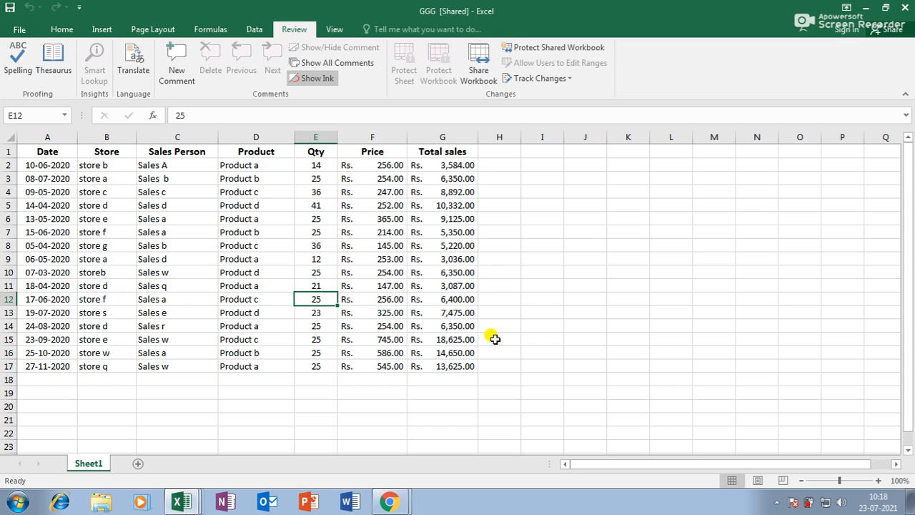
Step: Enter 12 as E11's Qty, tracked, so G11's Total sales becomes 1,764.00
click(322, 285)
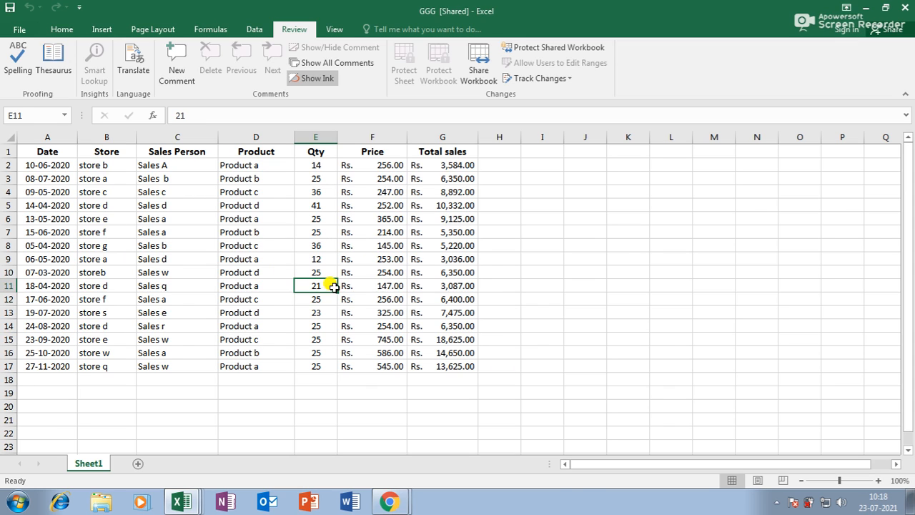
text(12)
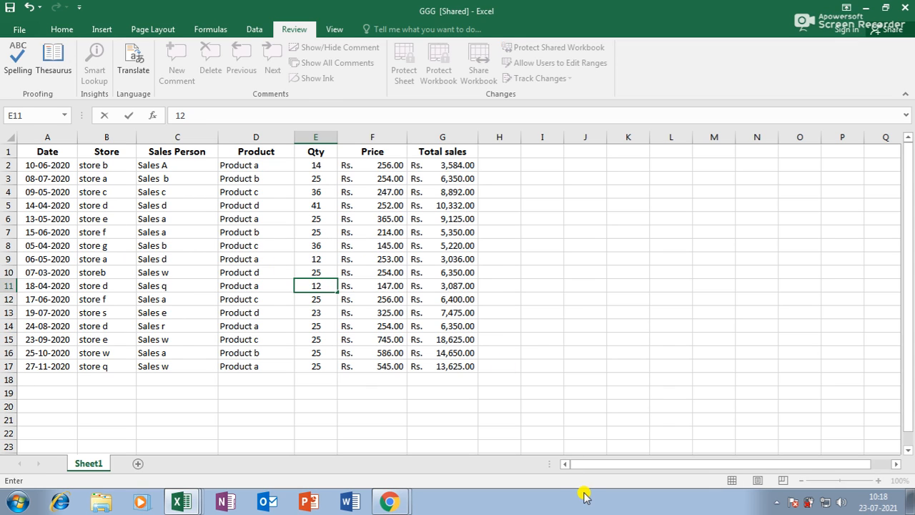
click(555, 354)
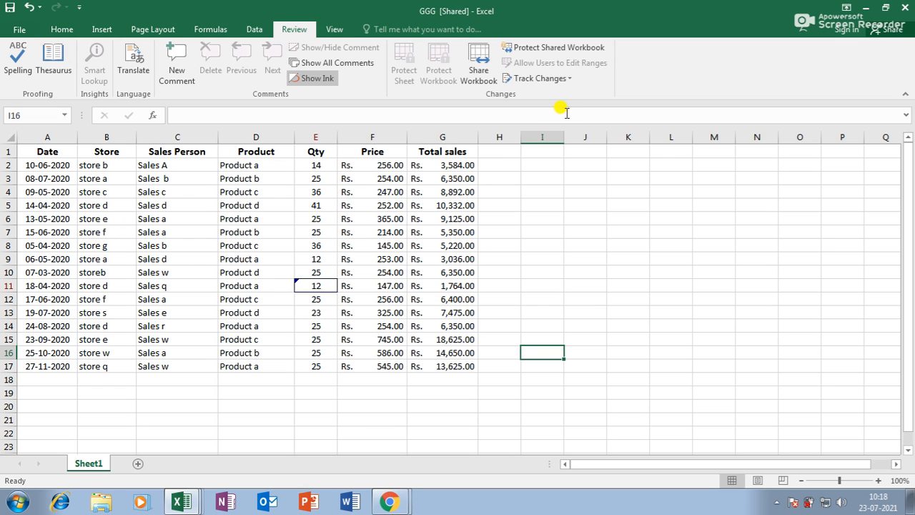
click(570, 79)
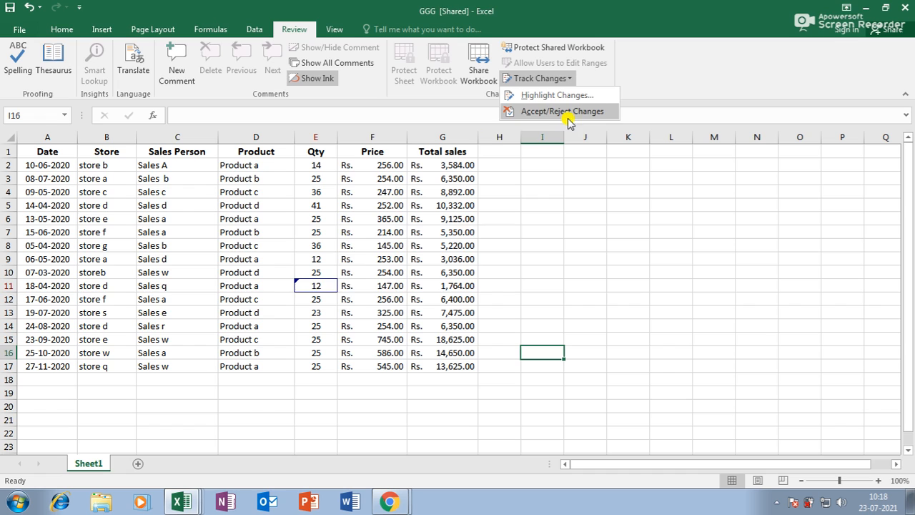
Step: Reject all tracked changes so E11 reads 21 again
click(538, 113)
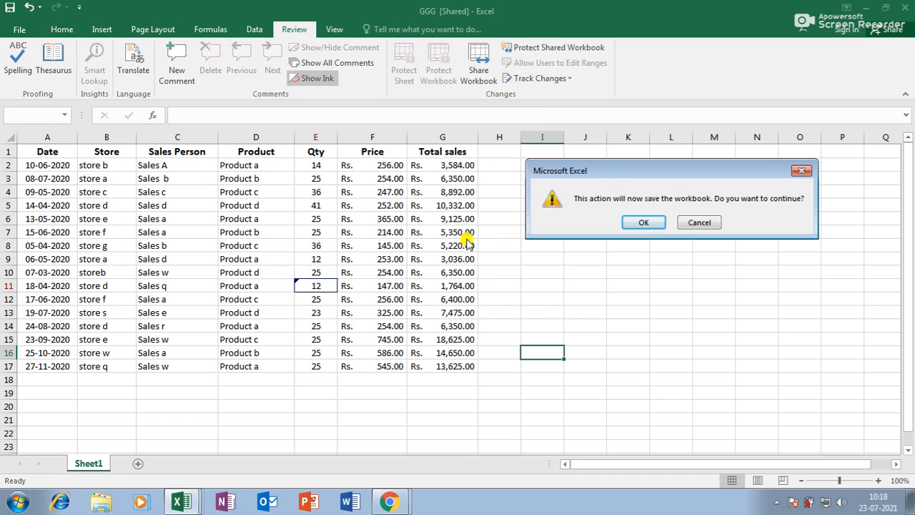
click(698, 222)
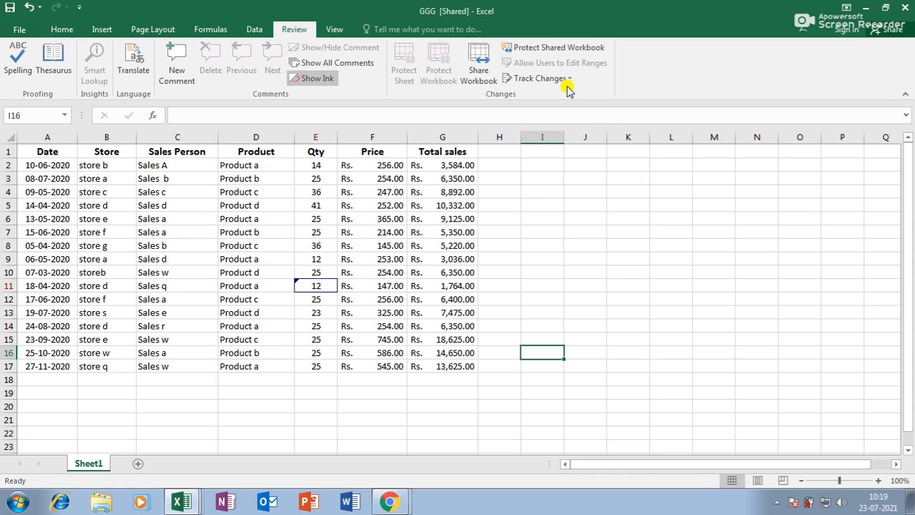
click(570, 80)
click(572, 112)
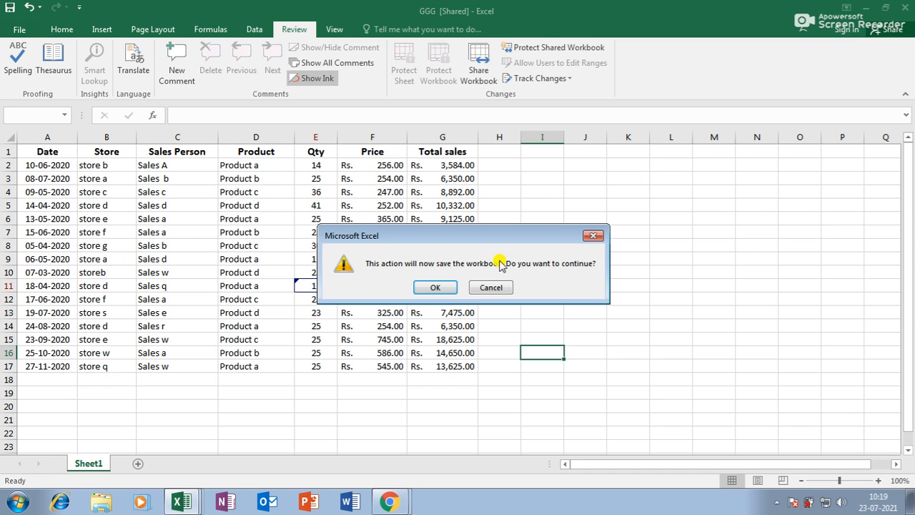
click(426, 285)
drag(382, 195, 569, 191)
click(600, 283)
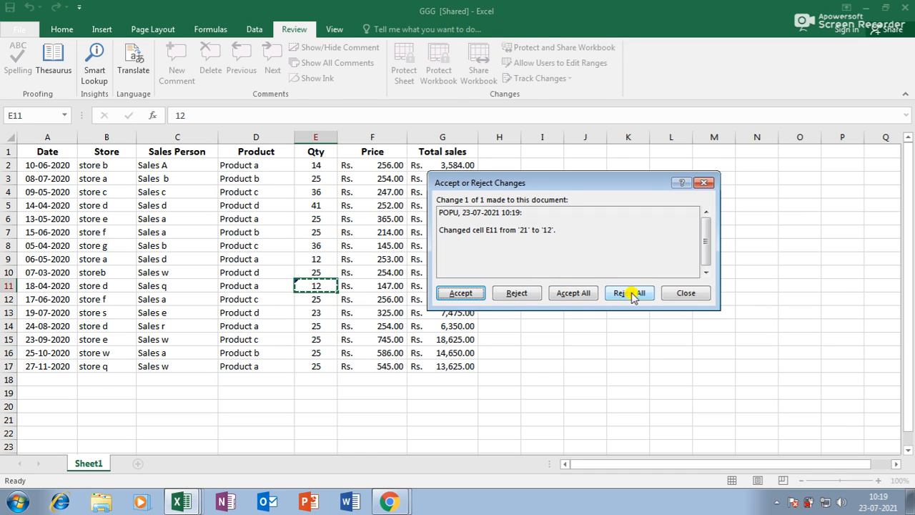
click(631, 292)
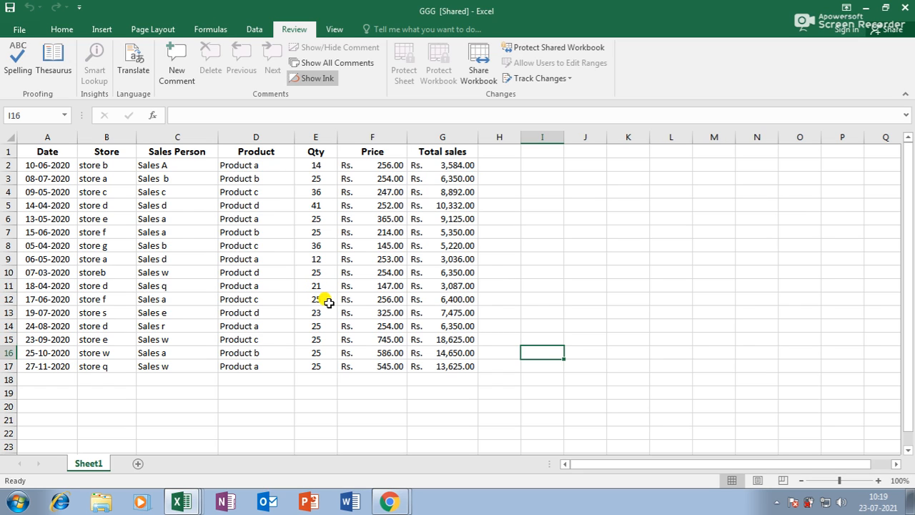
Step: Enter 14 as the E5 quantity, making G5 3,528.00
click(551, 79)
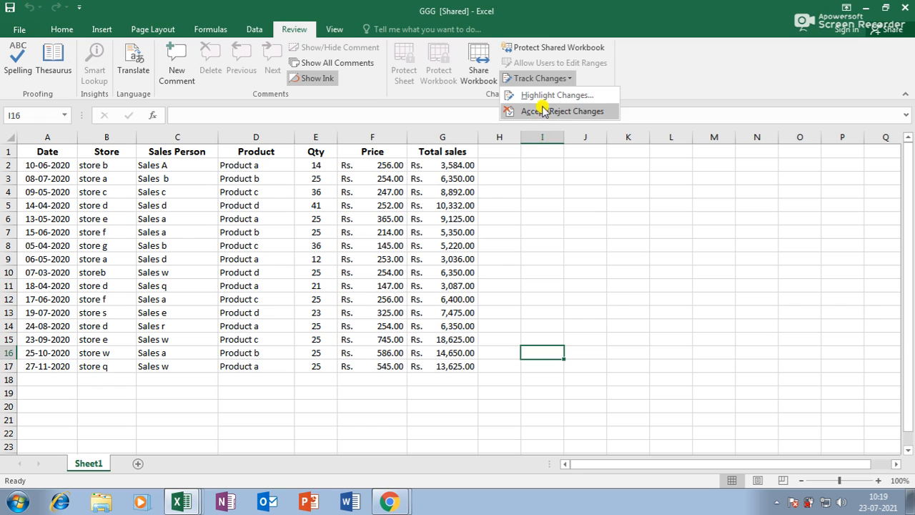
click(499, 272)
click(313, 208)
text(14)
key(Return)
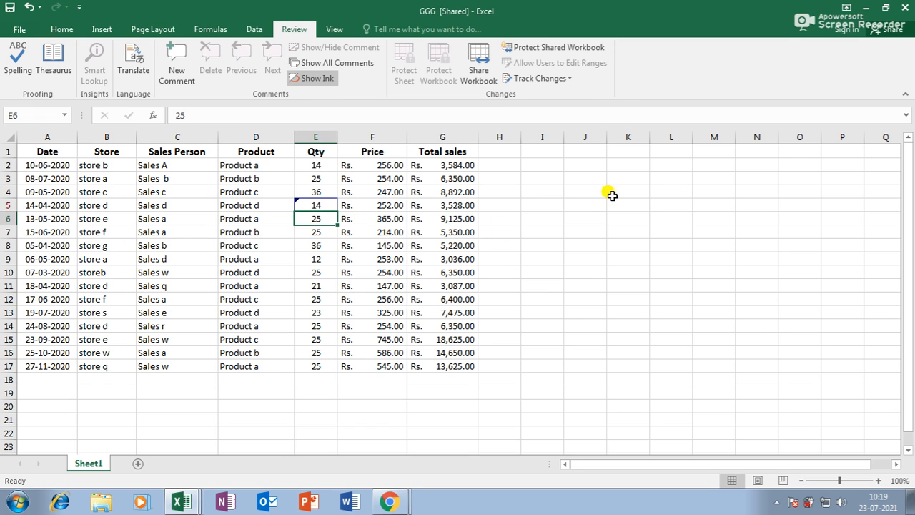
Step: Change E13's quantity from 23 to 25, recalculating G13 to 8,125.00
click(320, 313)
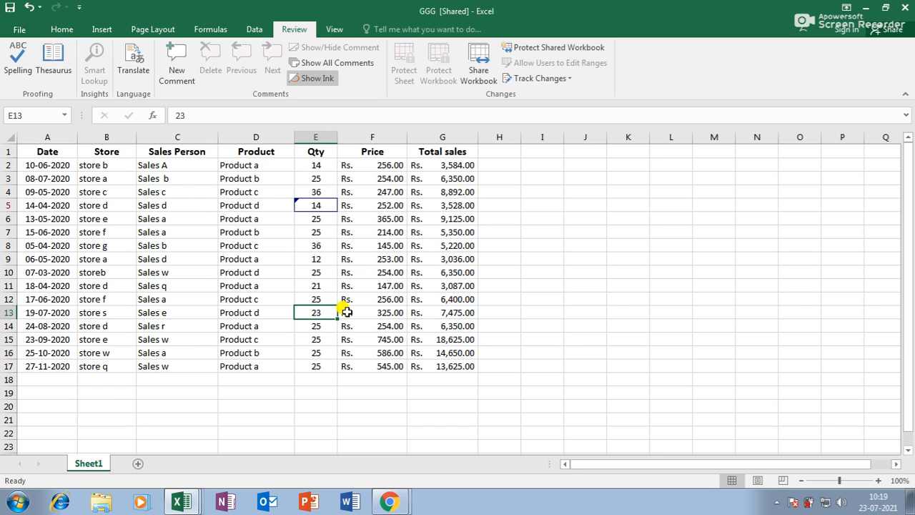
key(BackSpace)
text(5)
key(Return)
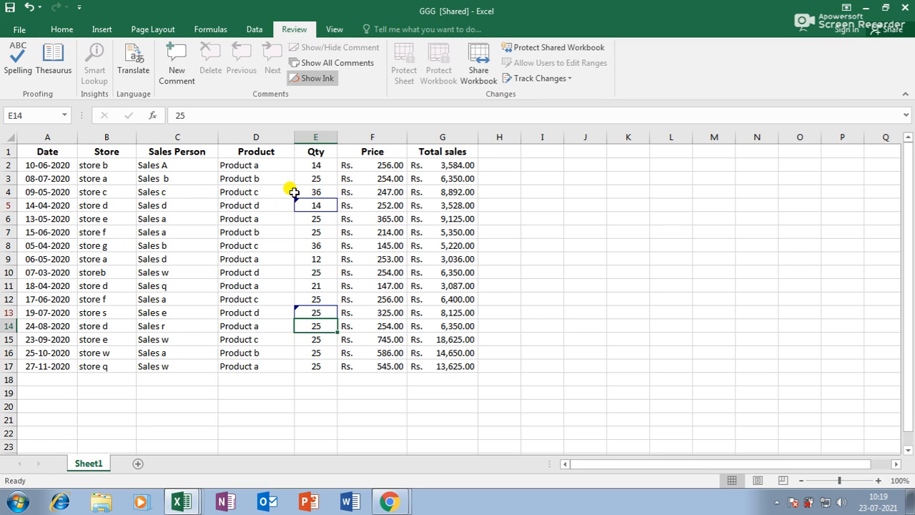
scroll(310, 319, up, 4)
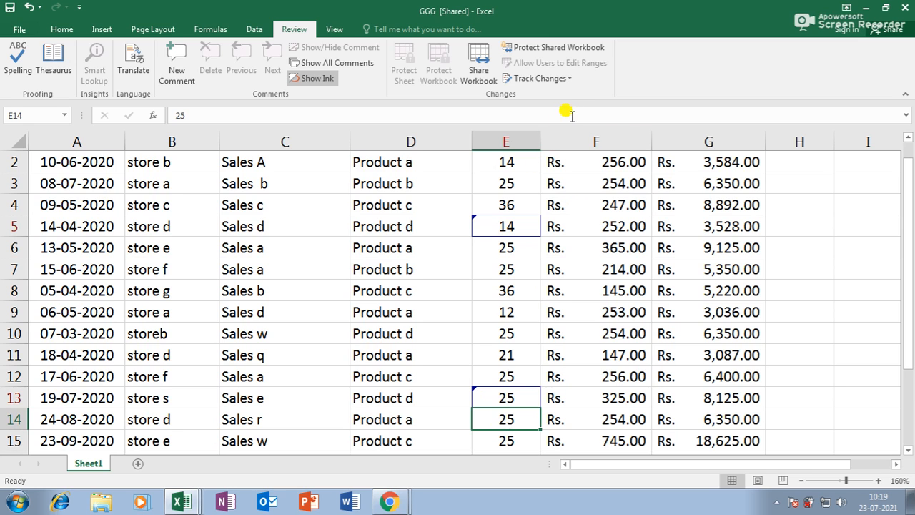
click(575, 80)
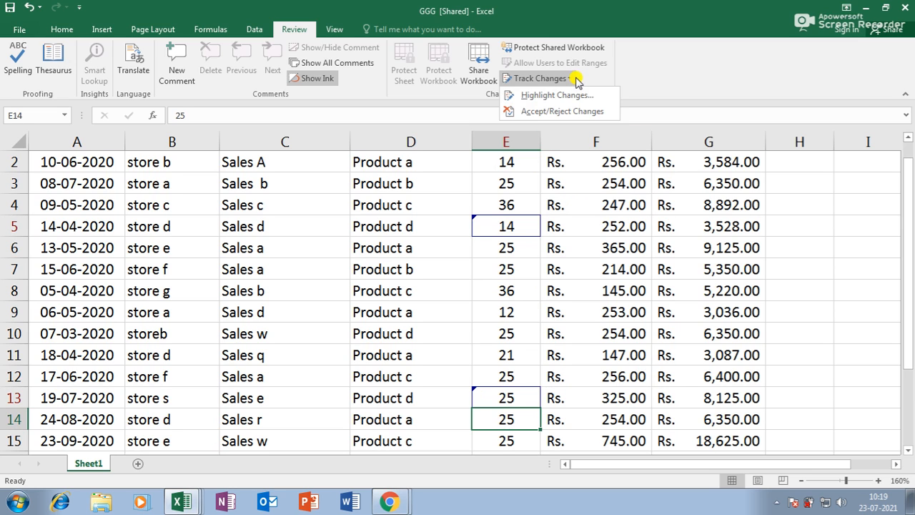
Step: Reject the tracked E5 and E13 edits, restoring quantities 41 and 23
click(560, 111)
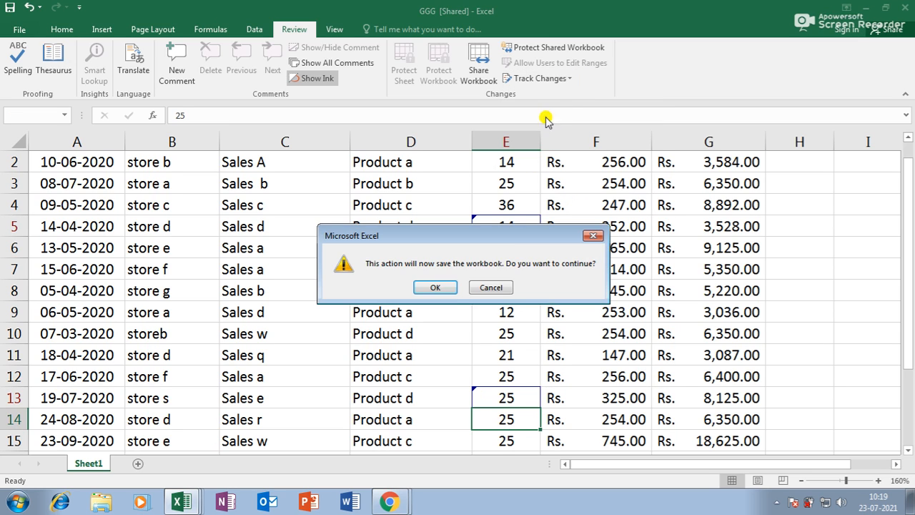
click(440, 289)
click(608, 283)
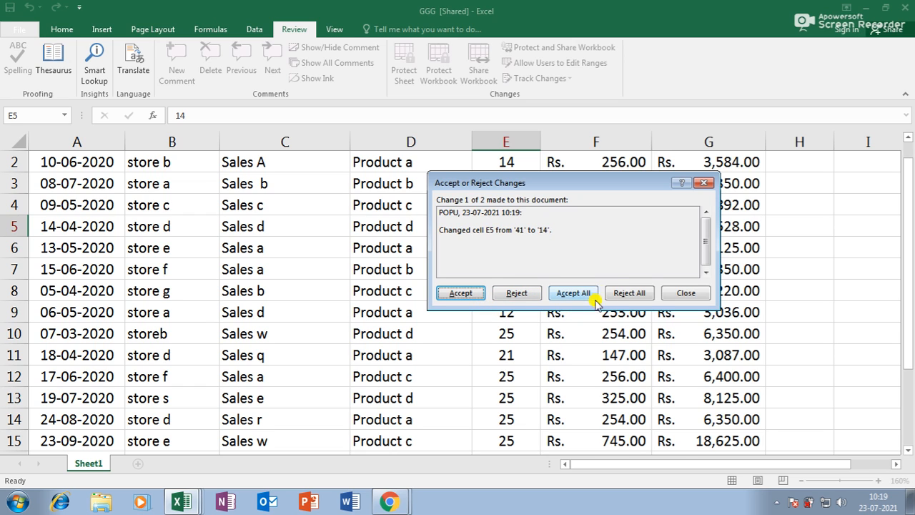
click(519, 294)
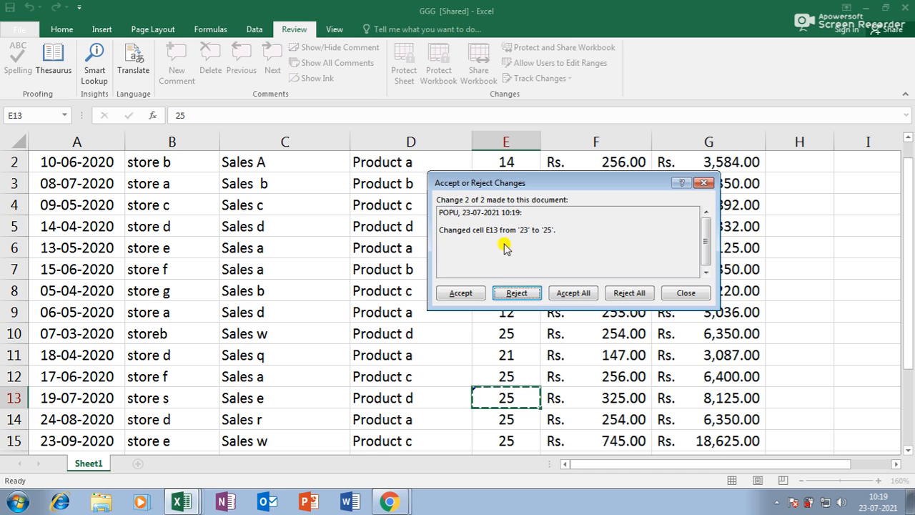
click(527, 293)
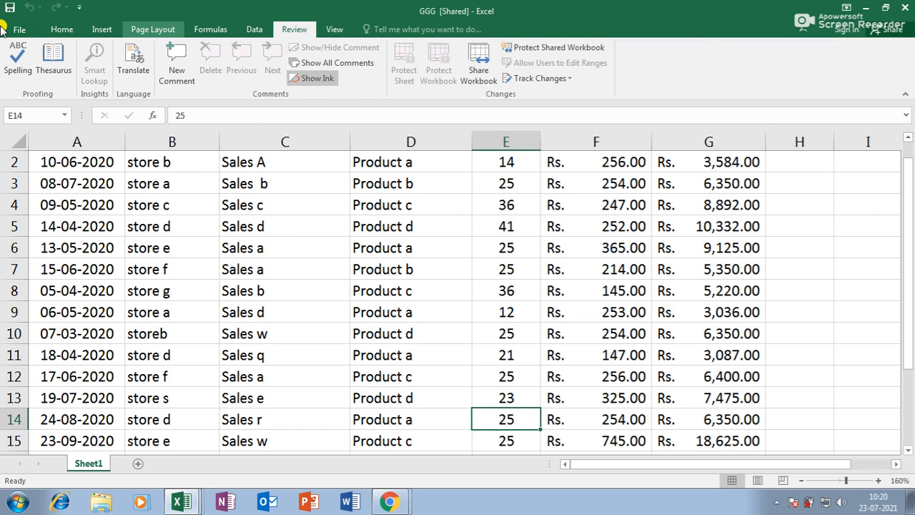
Step: Enter WEELCOME in cell C21 below the sales table
scroll(509, 331, down, 4)
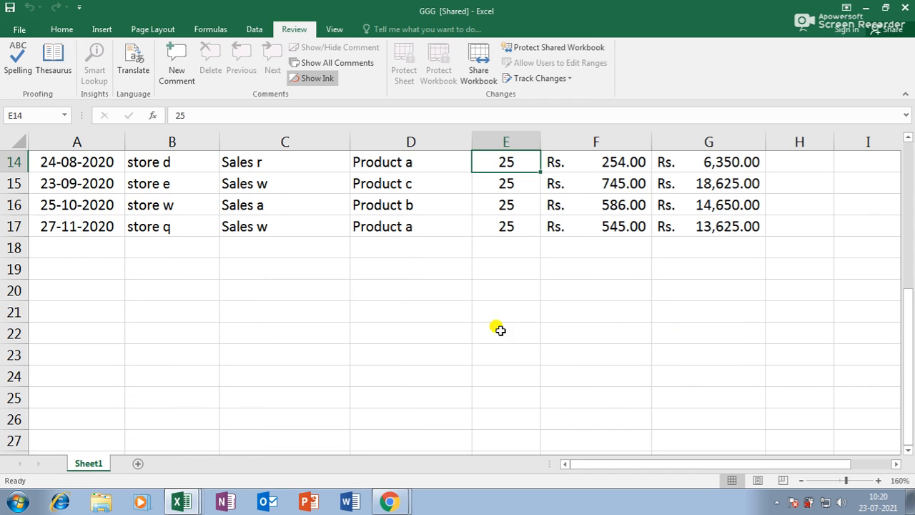
click(437, 306)
click(316, 312)
text(WEELCO)
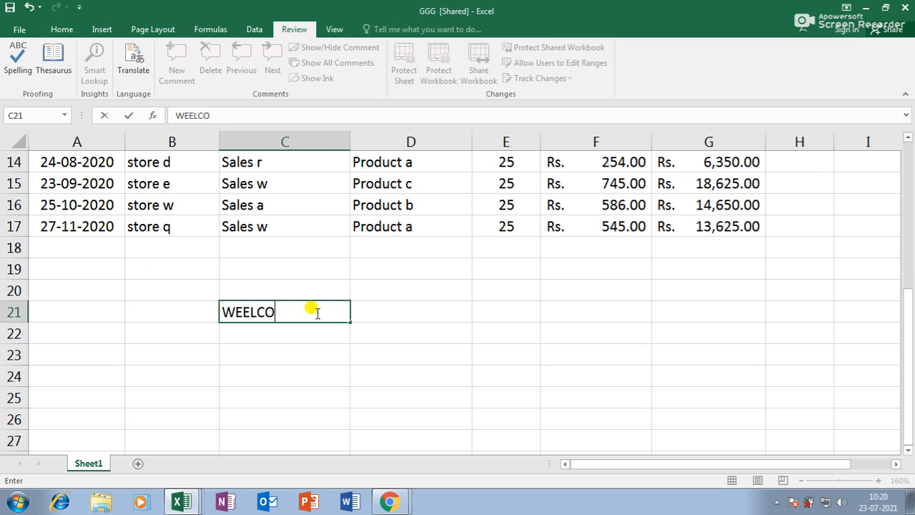
text(ME)
click(406, 439)
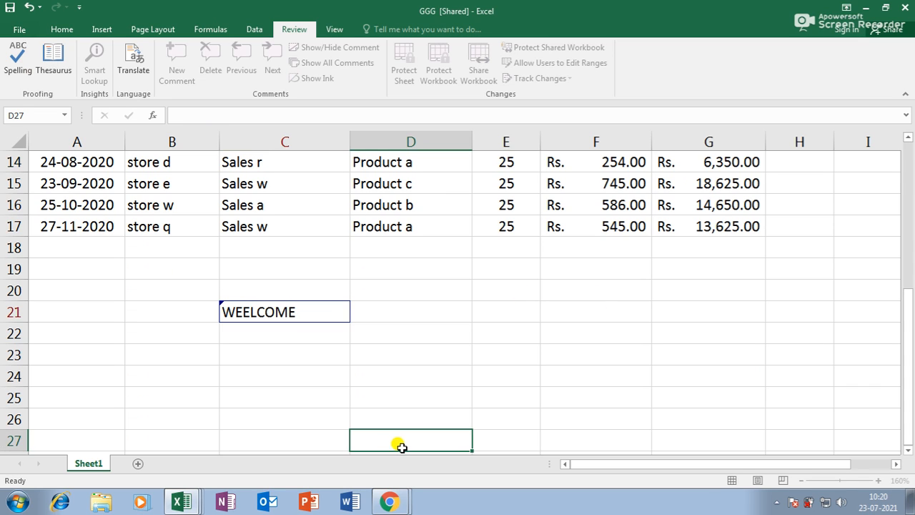
Step: Run a spell check from the top and close it at Qty without changes
click(279, 313)
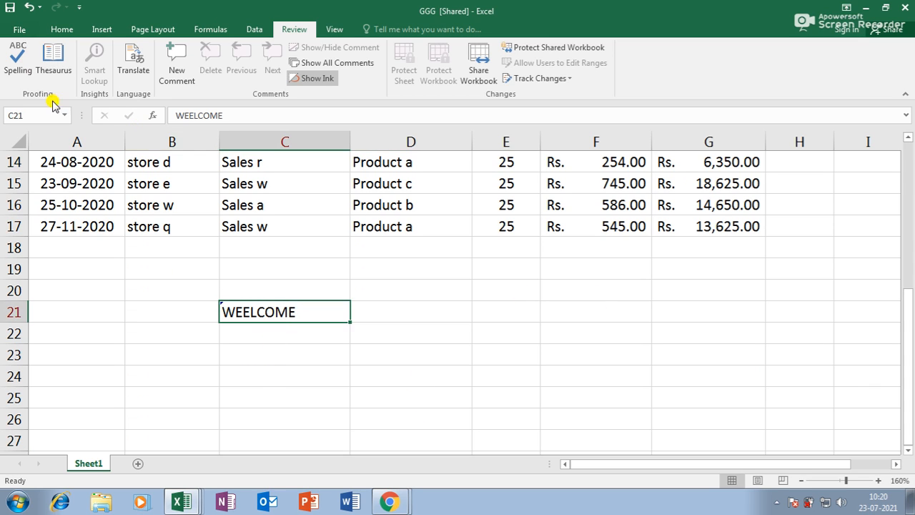
click(17, 61)
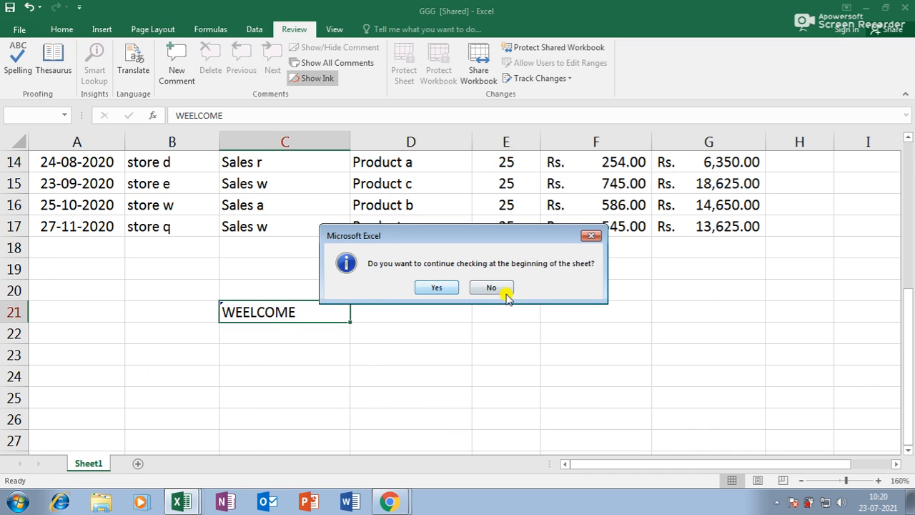
click(447, 288)
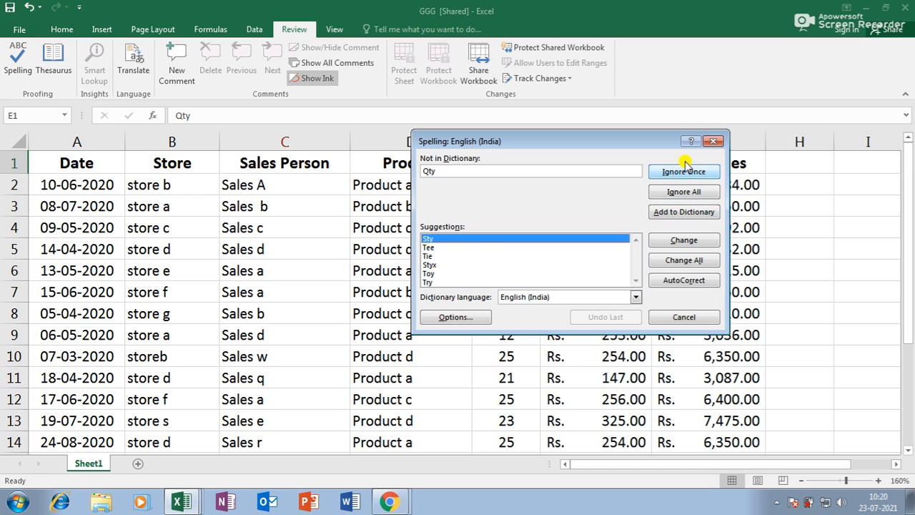
click(713, 141)
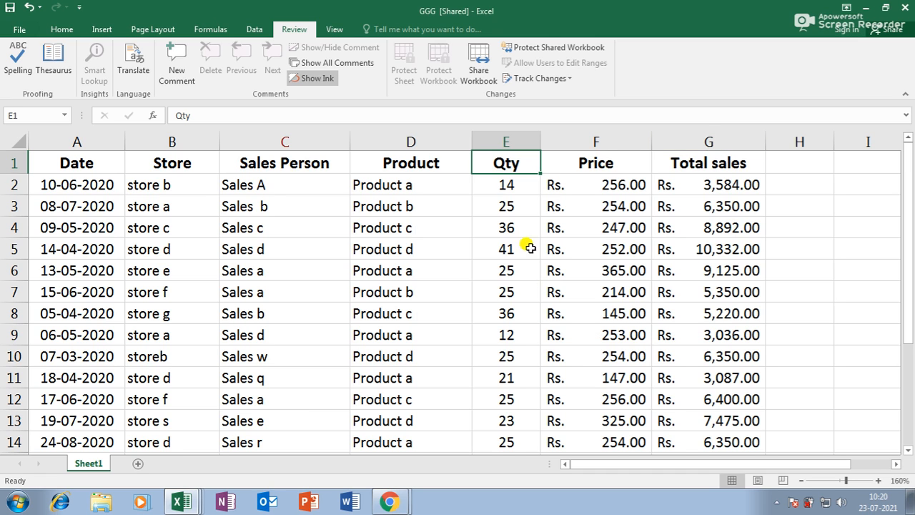
scroll(415, 273, down, 6)
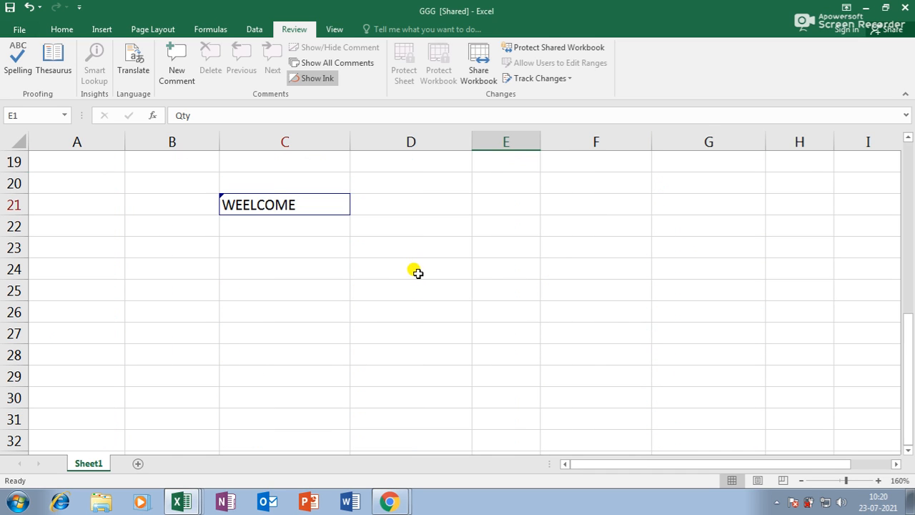
Step: Create a new workbook with WEELCOME in F8 and column F widened to fit
key(ctrl+n)
click(256, 244)
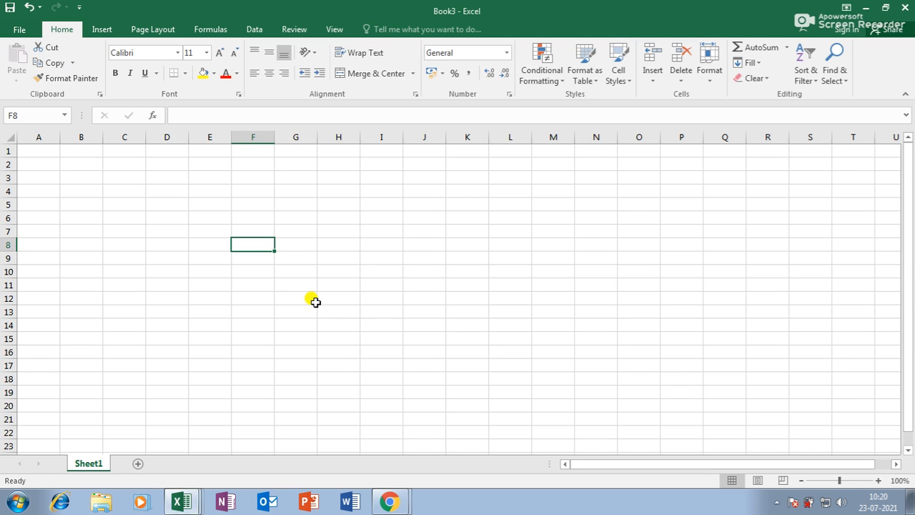
text(WEEL)
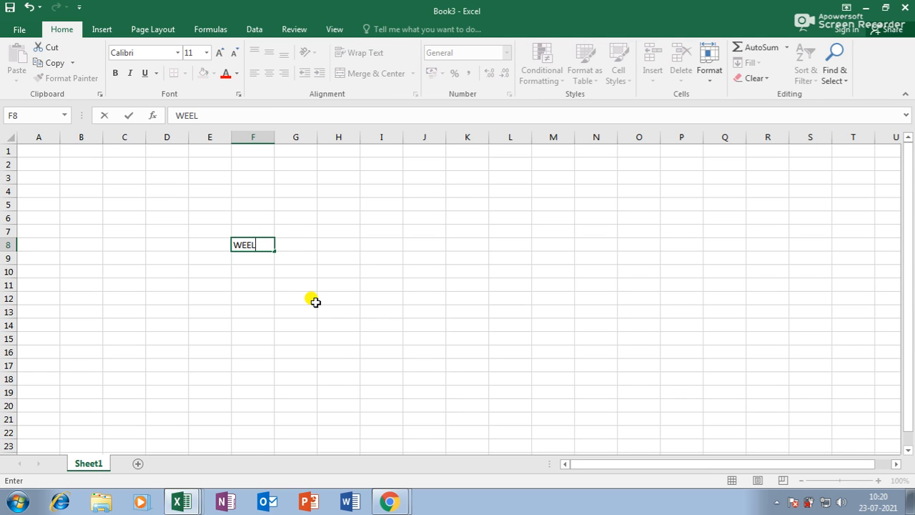
text(COME)
click(315, 302)
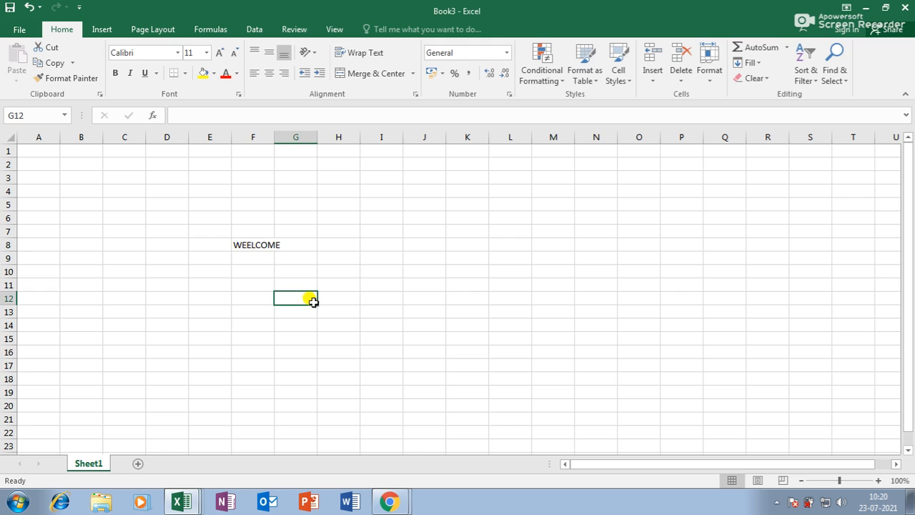
drag(273, 135, 318, 136)
Step: Spell check Book3 twice; both runs report nothing to fix
scroll(275, 276, up, 3)
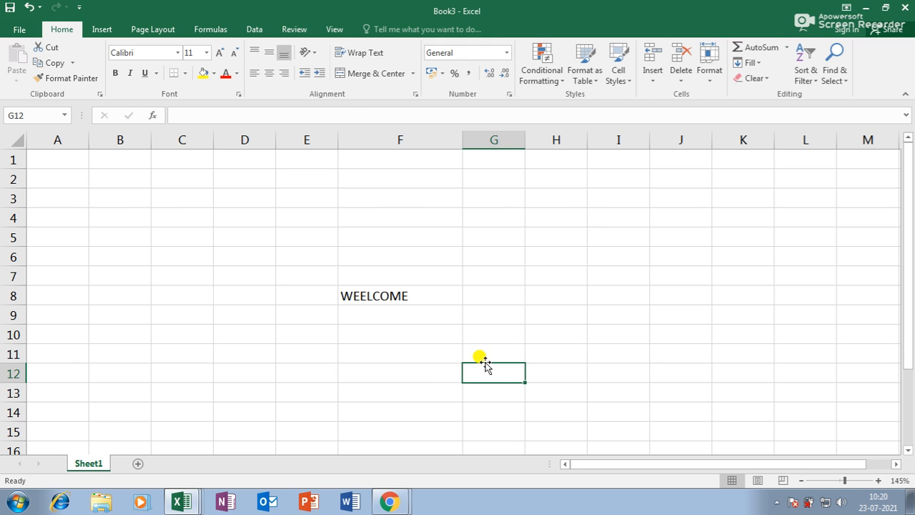
click(294, 29)
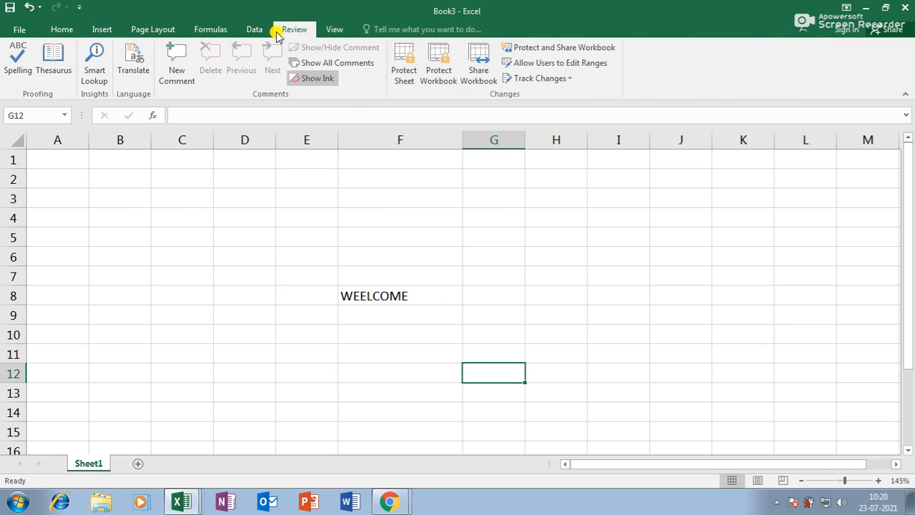
click(17, 57)
click(420, 288)
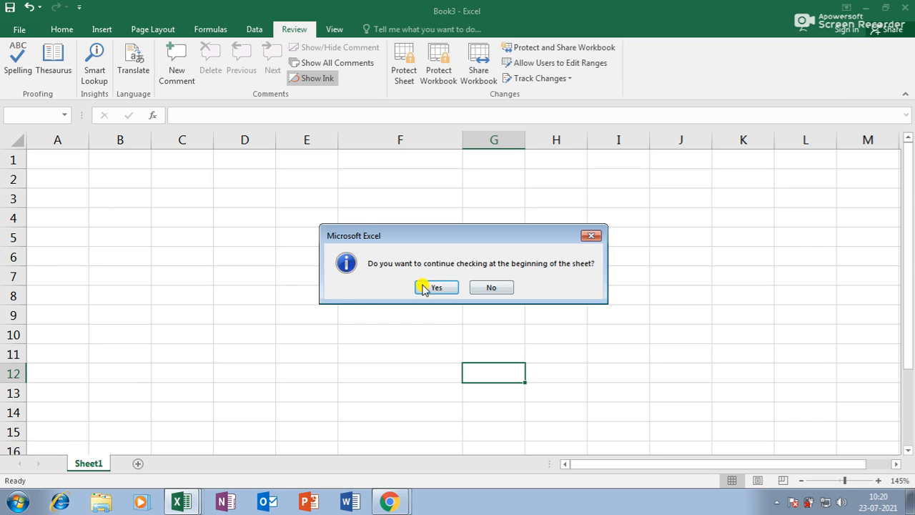
click(454, 287)
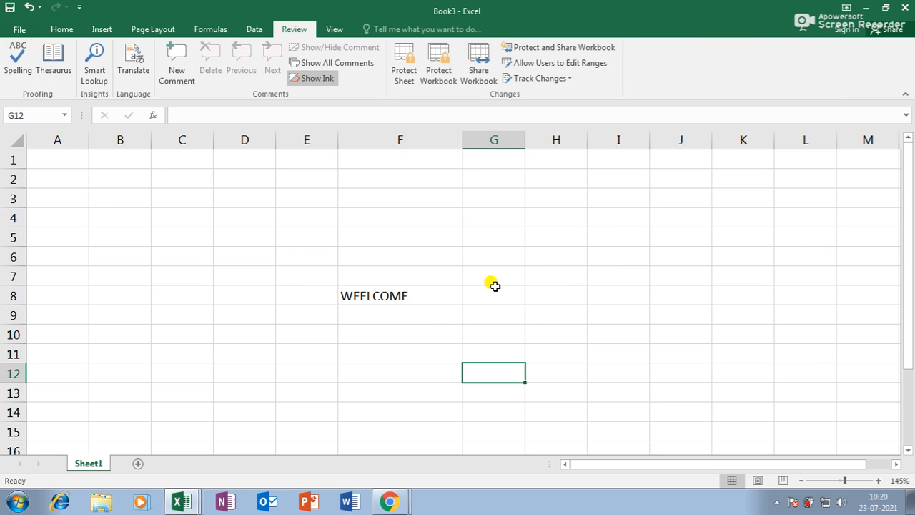
click(436, 294)
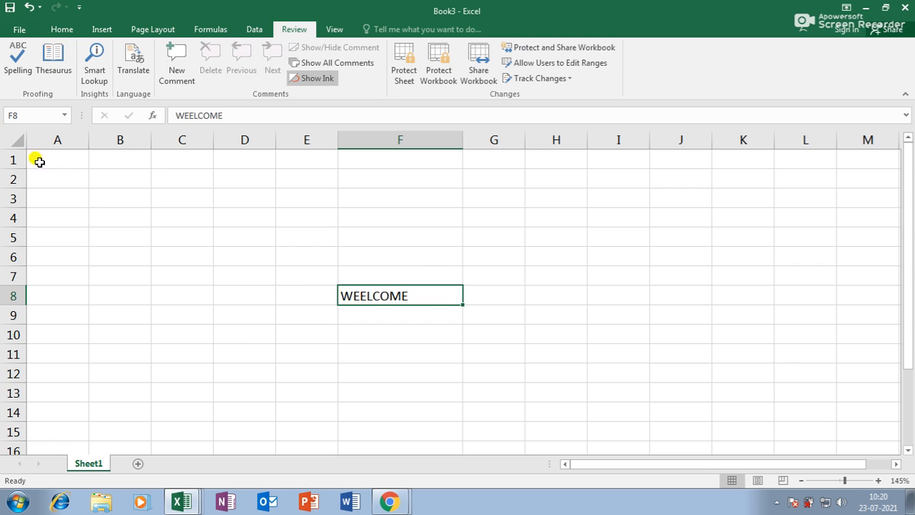
click(17, 60)
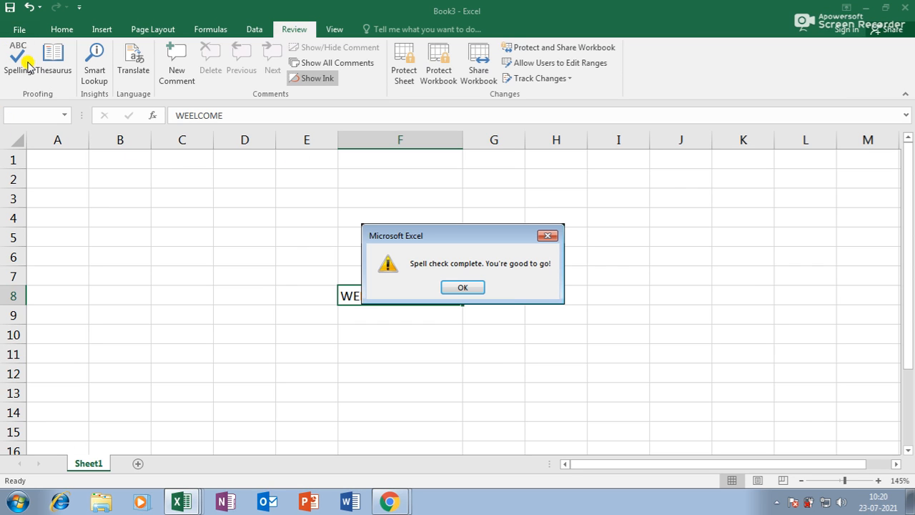
click(462, 287)
click(398, 294)
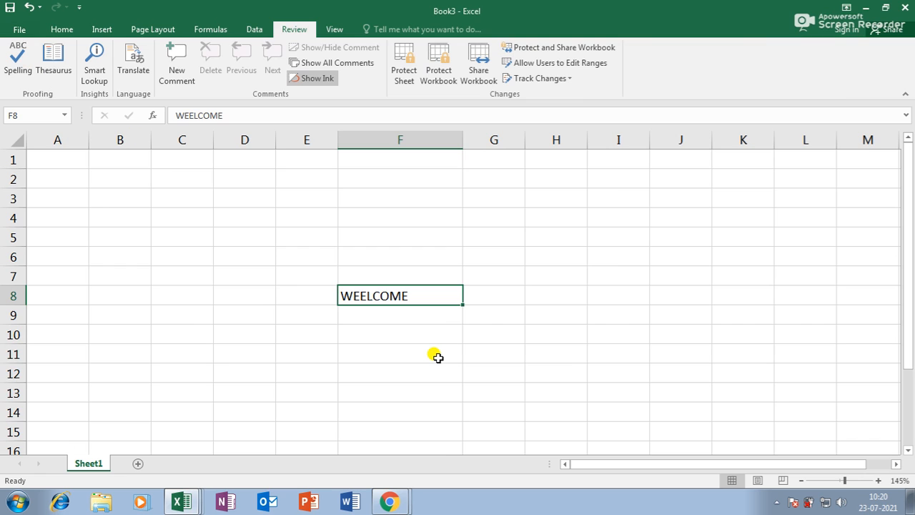
key(ctrl+n)
Step: Enter WEELCOME in H11 of Book4 and widen column H to fit
click(356, 288)
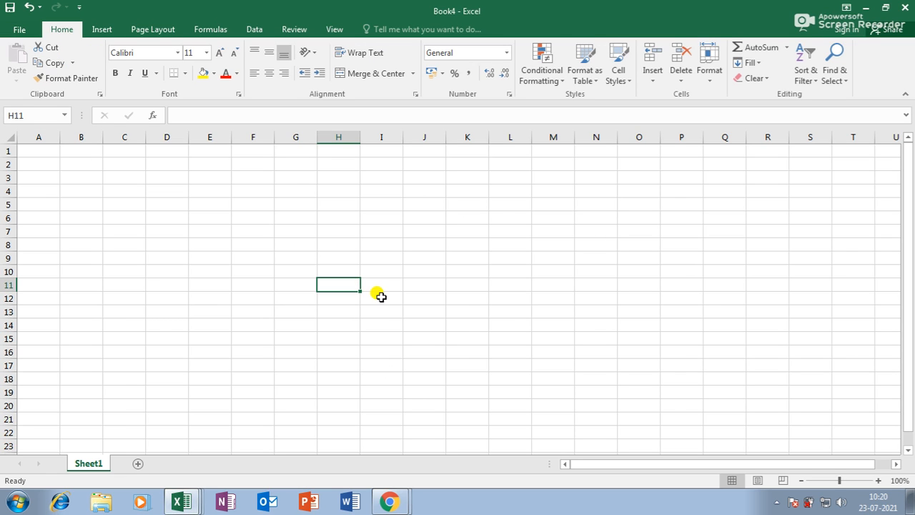
text(WEEL)
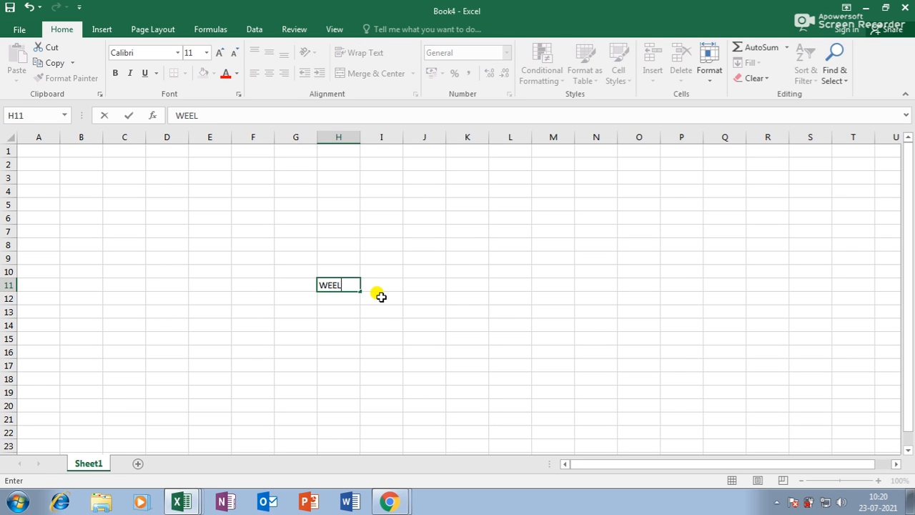
text(COME)
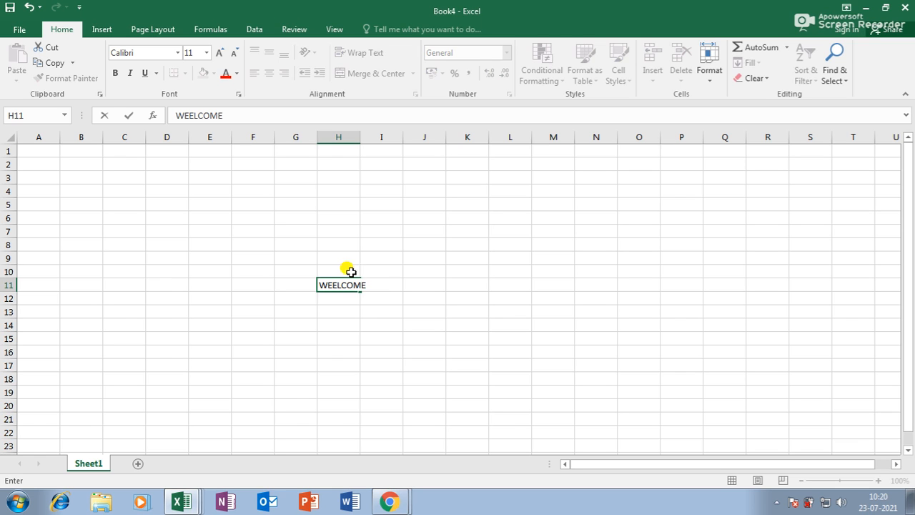
click(429, 349)
drag(361, 136, 383, 137)
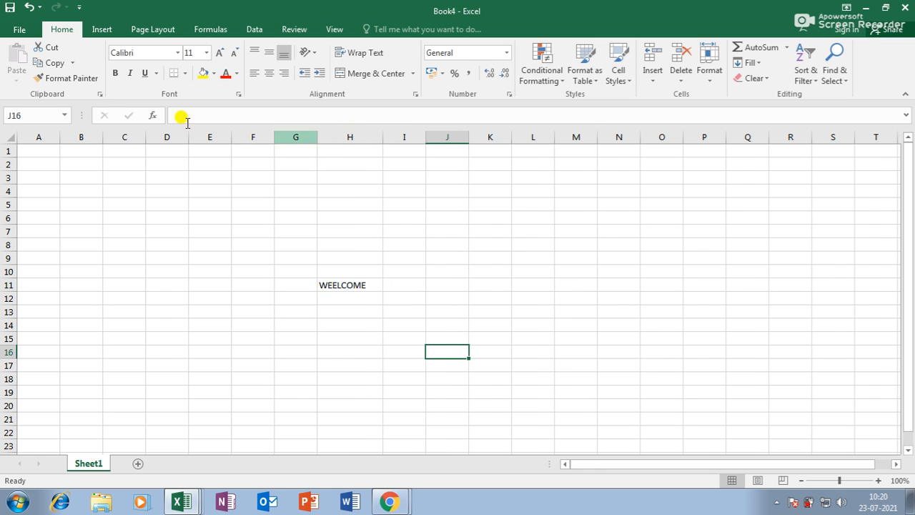
click(360, 286)
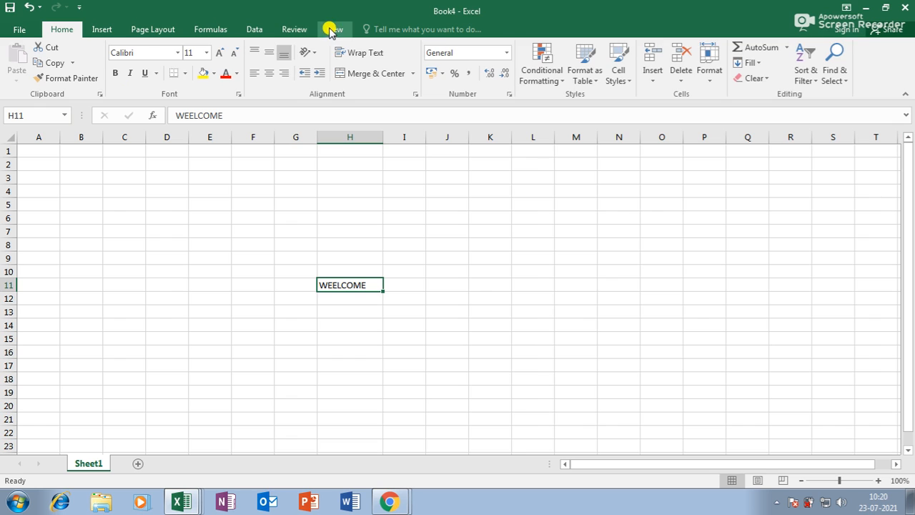
Step: Spell check Book4, finding no errors, and switch back to the JKJ workbook
click(293, 28)
click(17, 64)
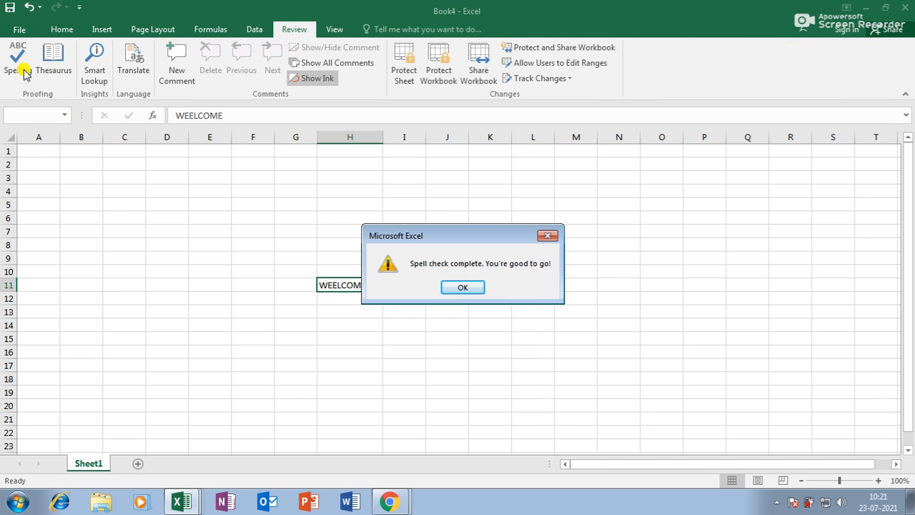
click(548, 236)
click(518, 308)
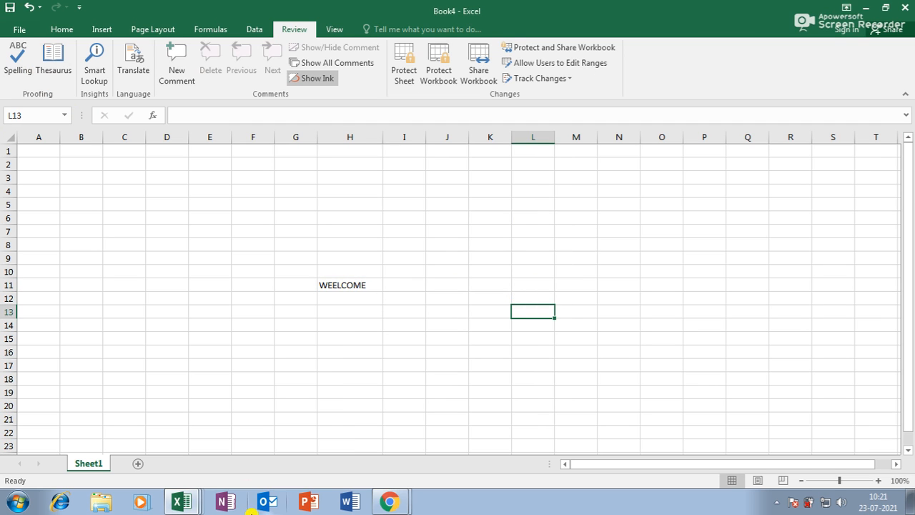
click(181, 505)
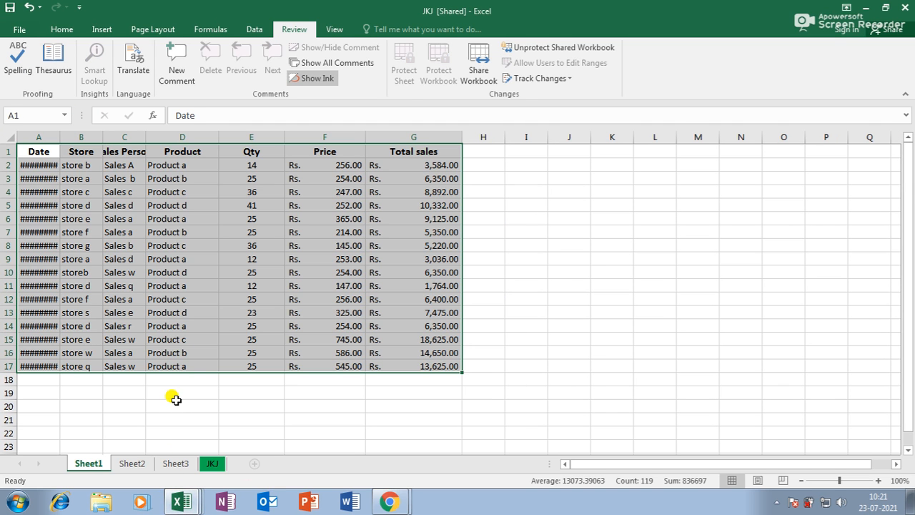
click(184, 505)
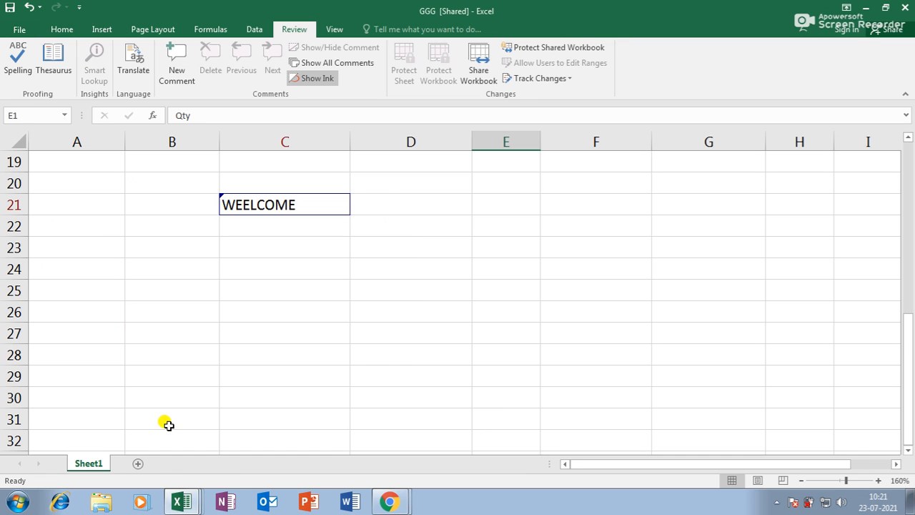
Step: Return to the GGG workbook and spell check it from the top of the sheet
click(332, 308)
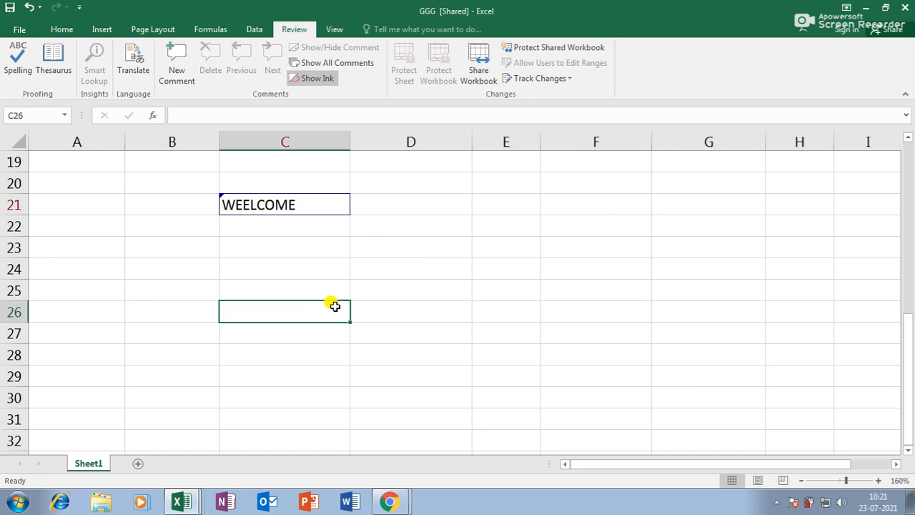
scroll(333, 304, up, 5)
click(8, 63)
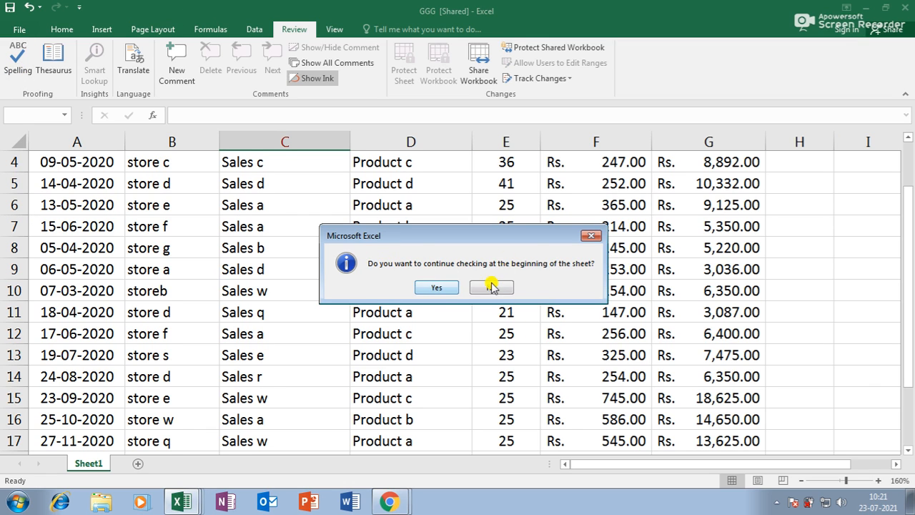
click(448, 288)
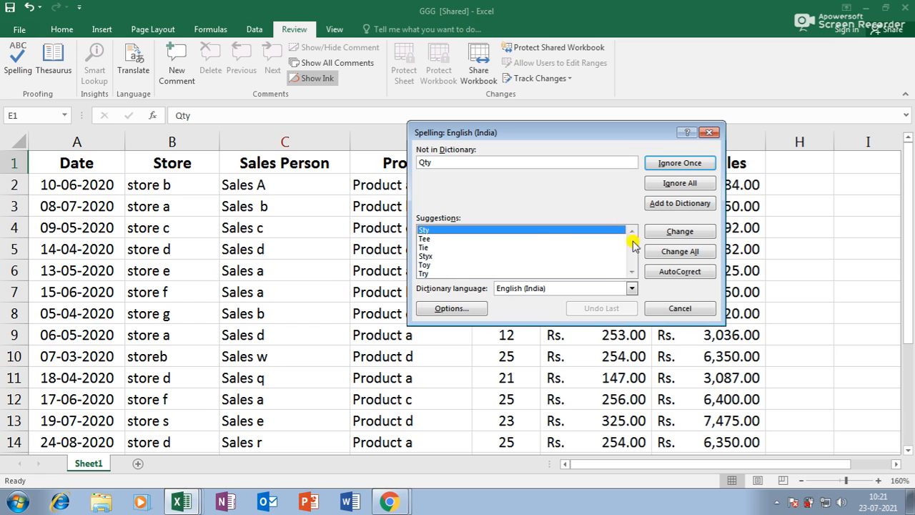
drag(450, 138, 645, 119)
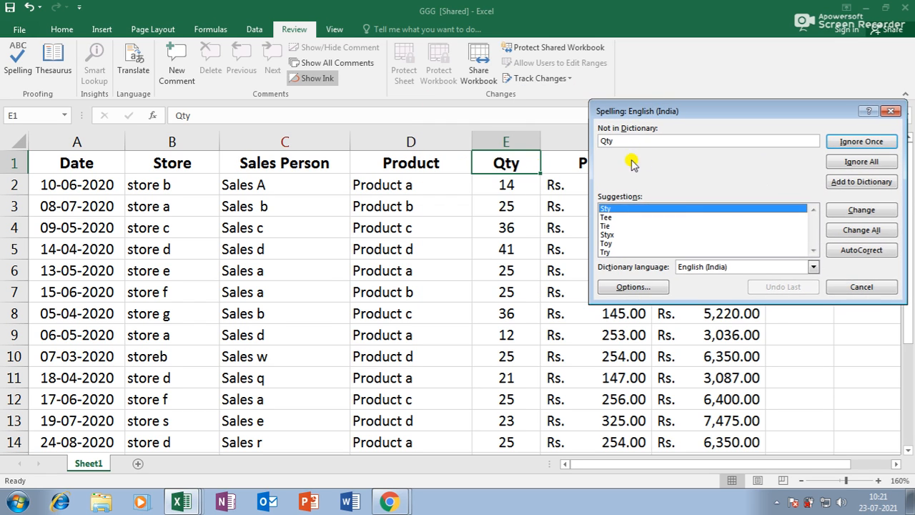
drag(664, 116, 531, 81)
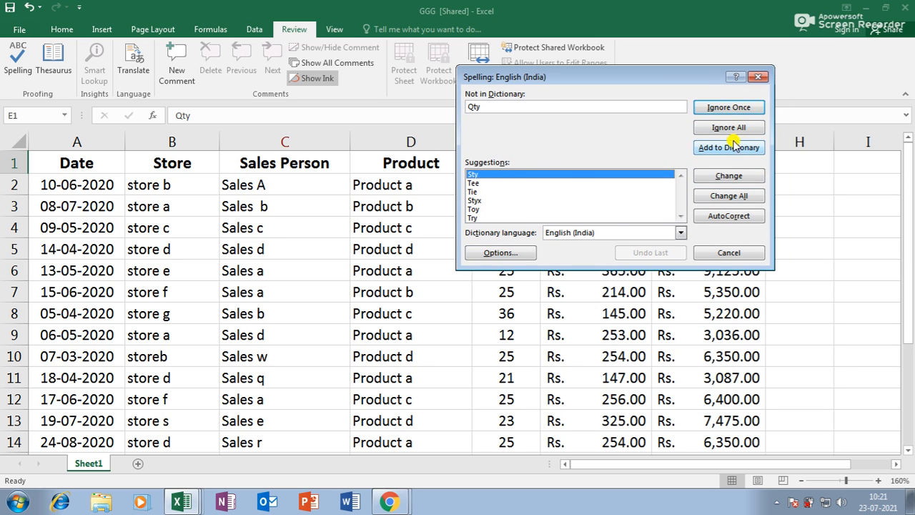
Step: Ignore Qty and storeb to finish the spell check, then review C21
click(729, 107)
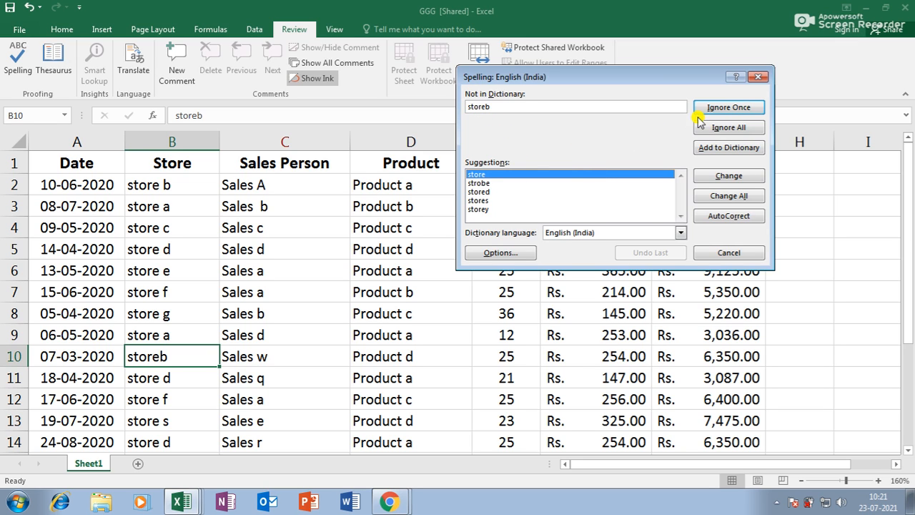
click(730, 107)
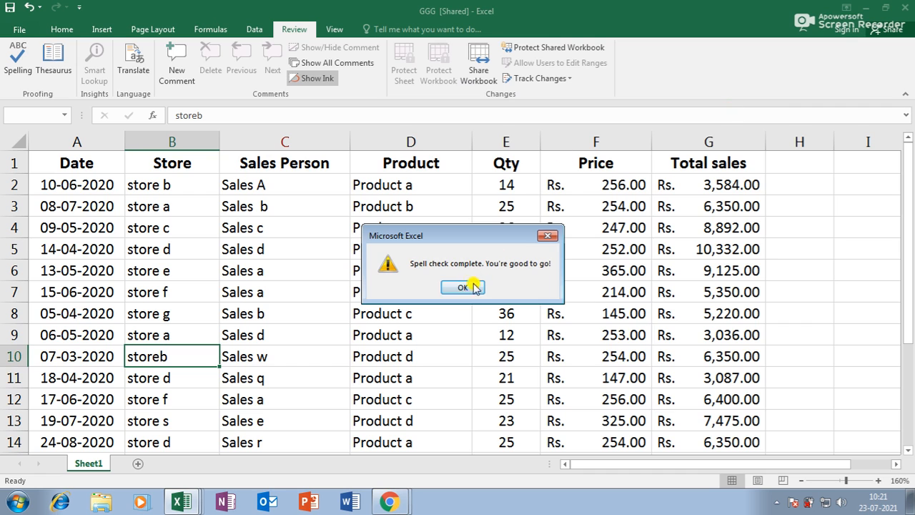
click(463, 286)
click(368, 290)
scroll(355, 292, down, 4)
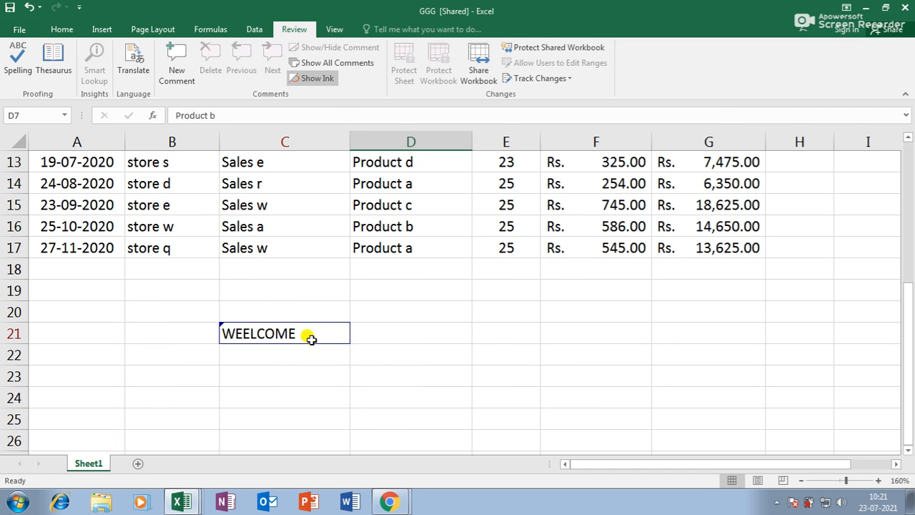
click(311, 339)
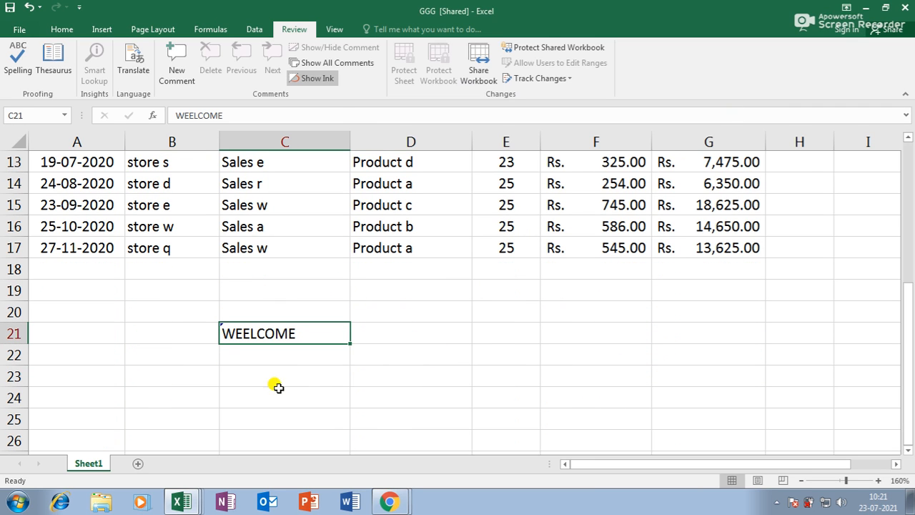
scroll(538, 306, up, 4)
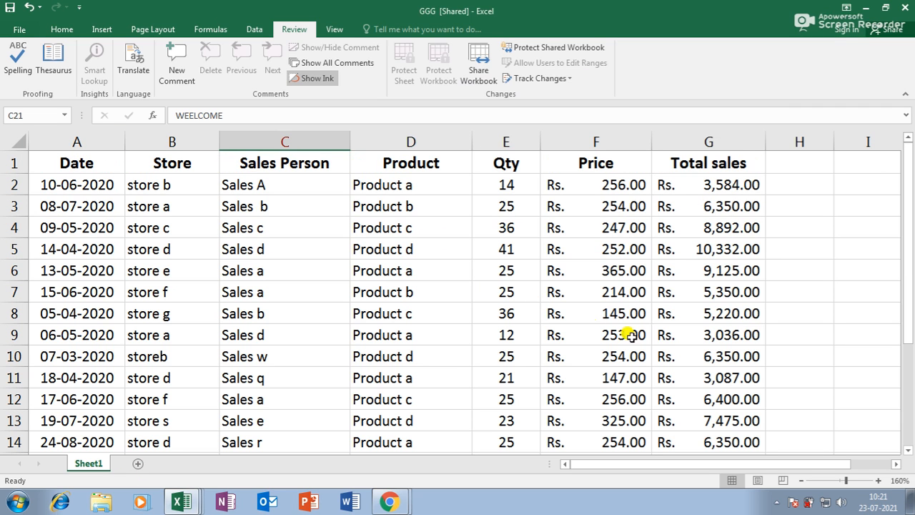
Step: Type ATTTRIBUTE into H6 beside the sales table and launch Spelling
click(776, 278)
text(ATTTRIBUTE)
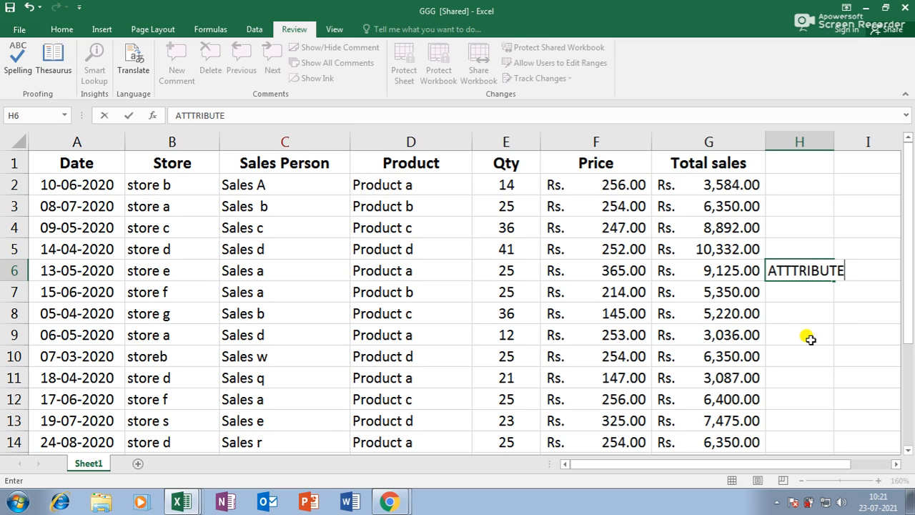
click(796, 309)
click(794, 262)
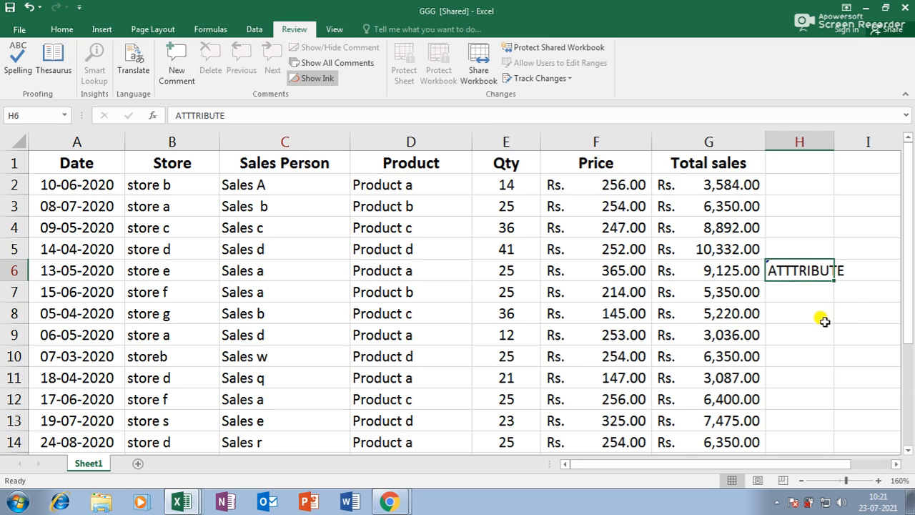
click(18, 61)
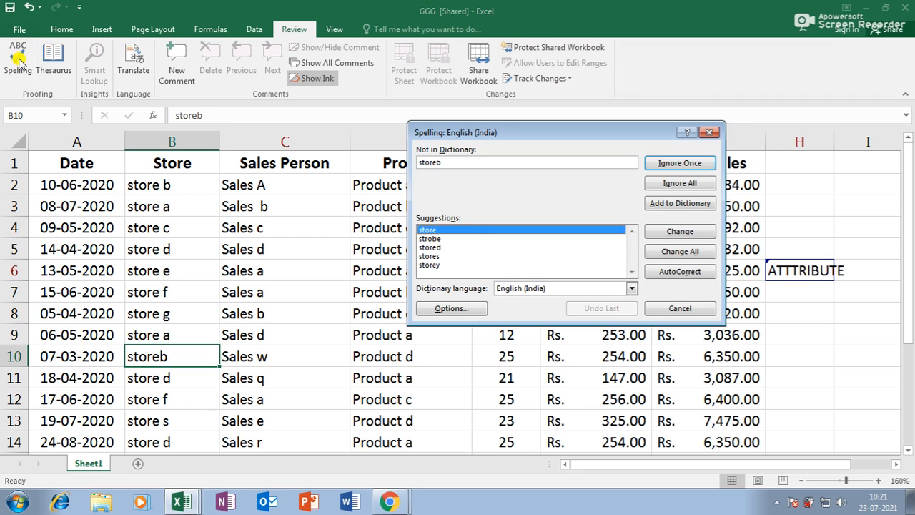
Step: Ignore storeb and Qty through a restarted spell check, then select F6 and E11
click(681, 164)
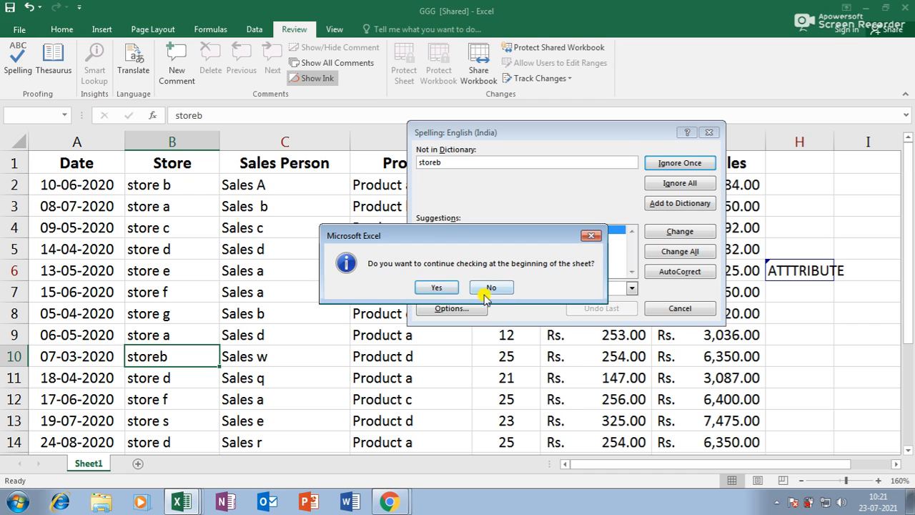
click(442, 288)
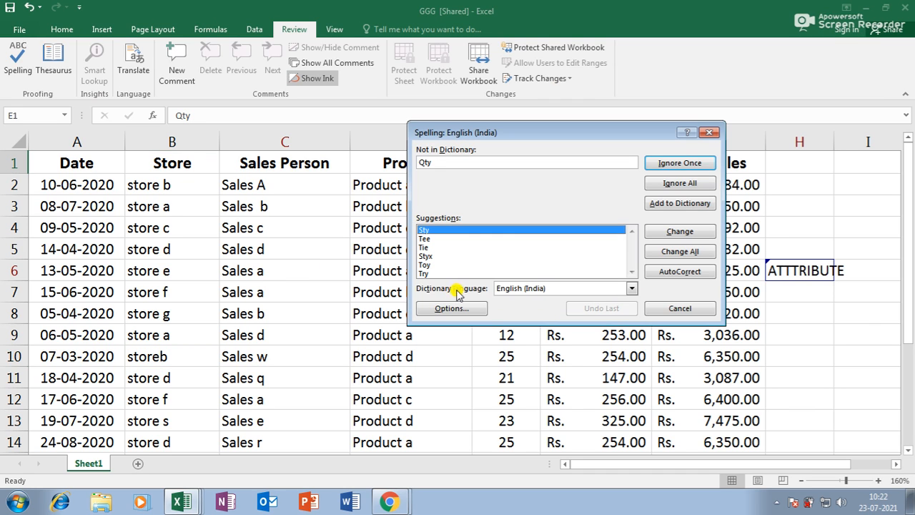
click(688, 165)
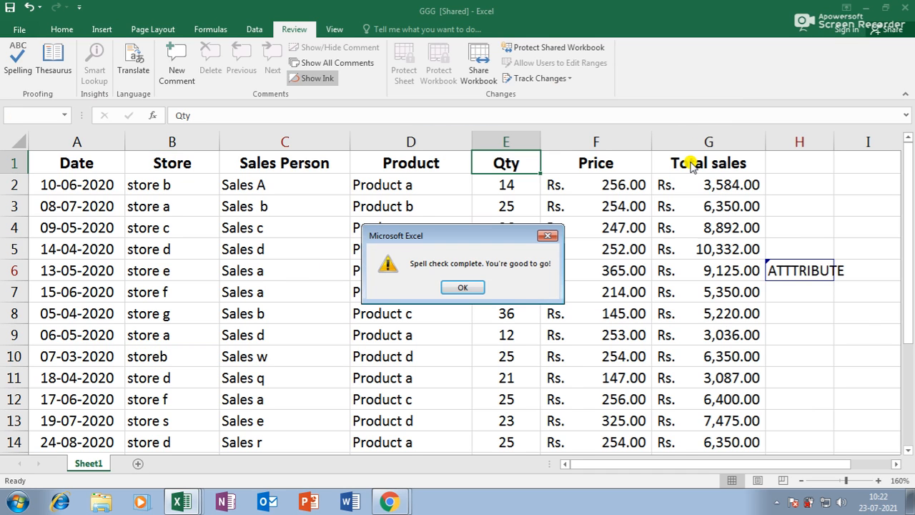
click(548, 236)
click(576, 266)
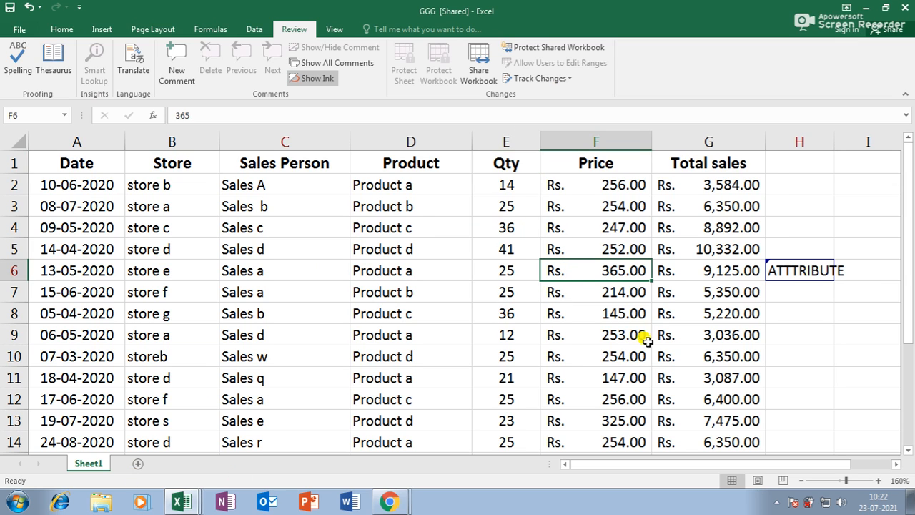
click(477, 373)
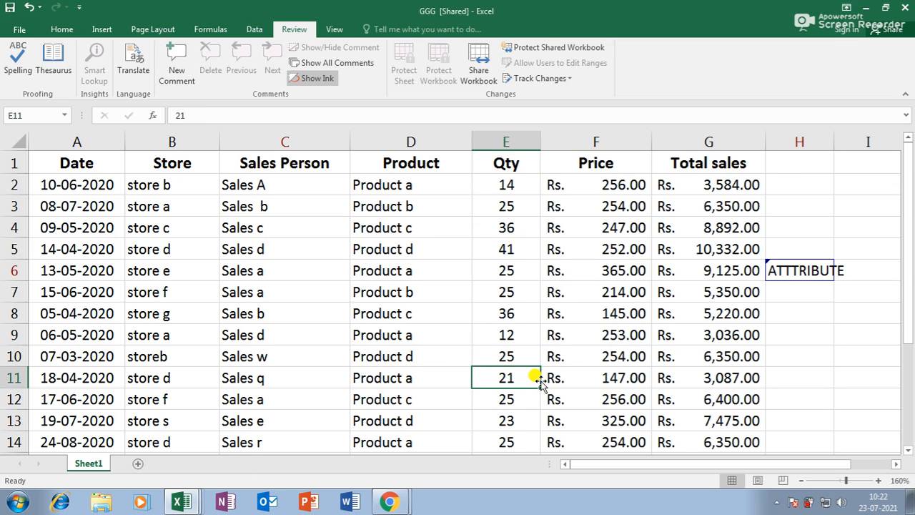
click(193, 504)
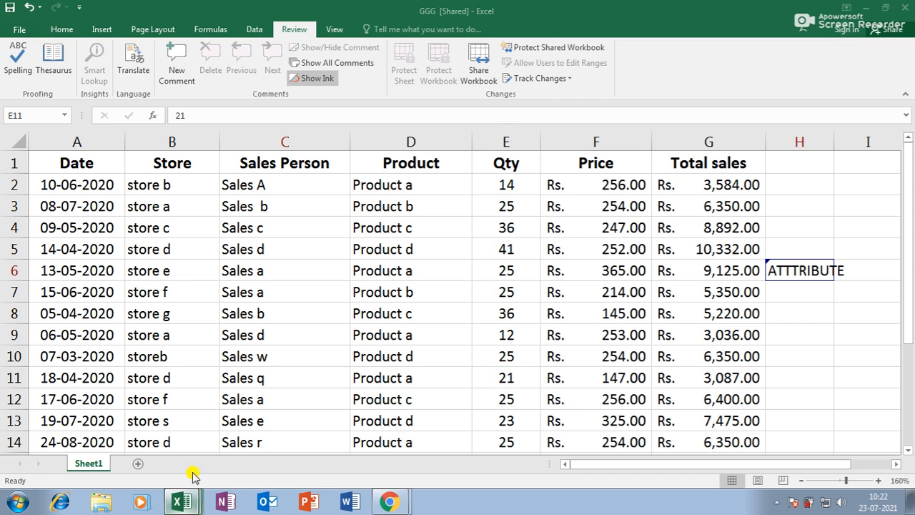
Step: Close GGG, JKJ, Book4 and Book3 without saving, then restart Excel with a blank workbook
click(905, 8)
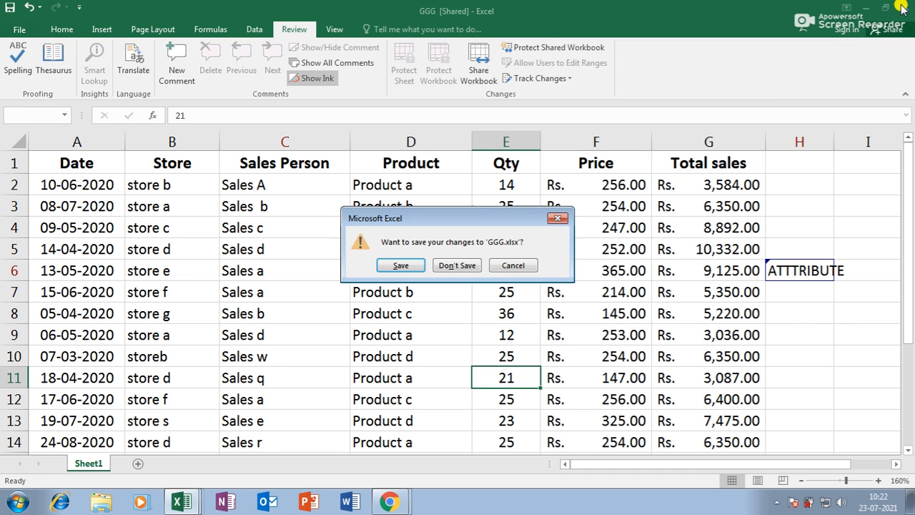
click(461, 266)
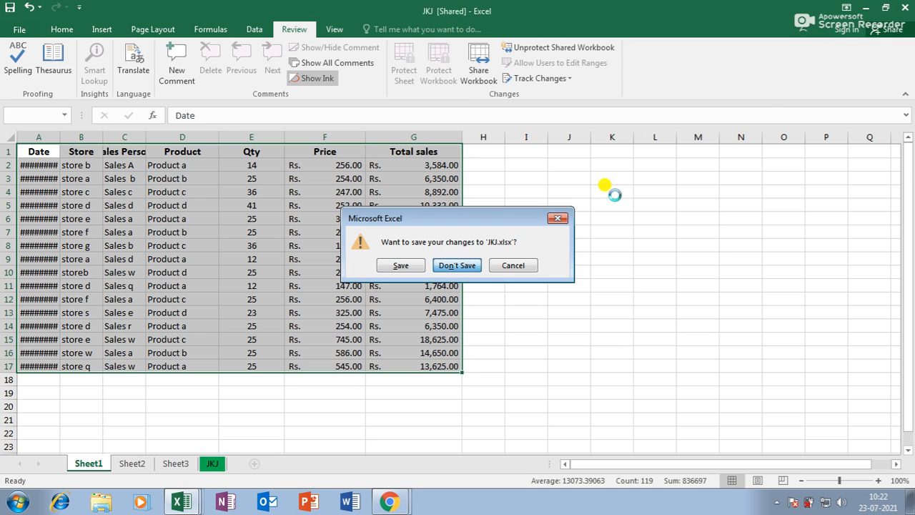
click(475, 264)
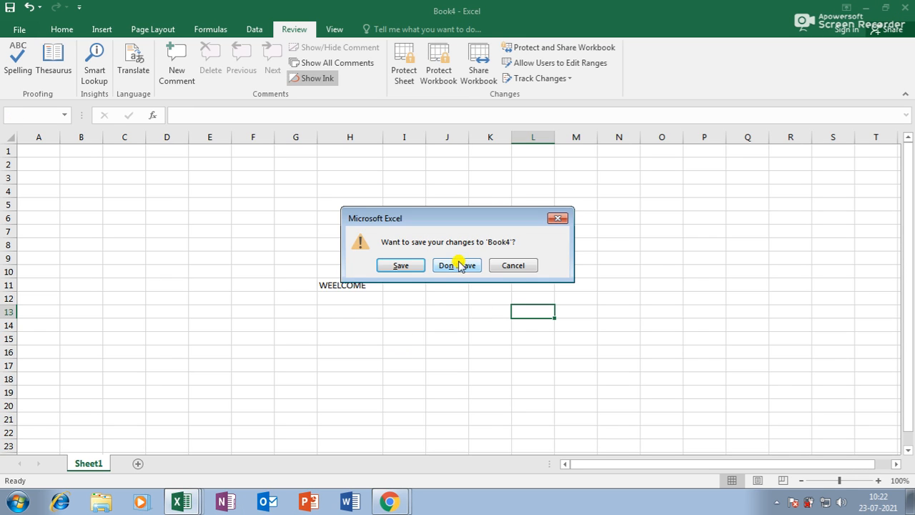
click(460, 266)
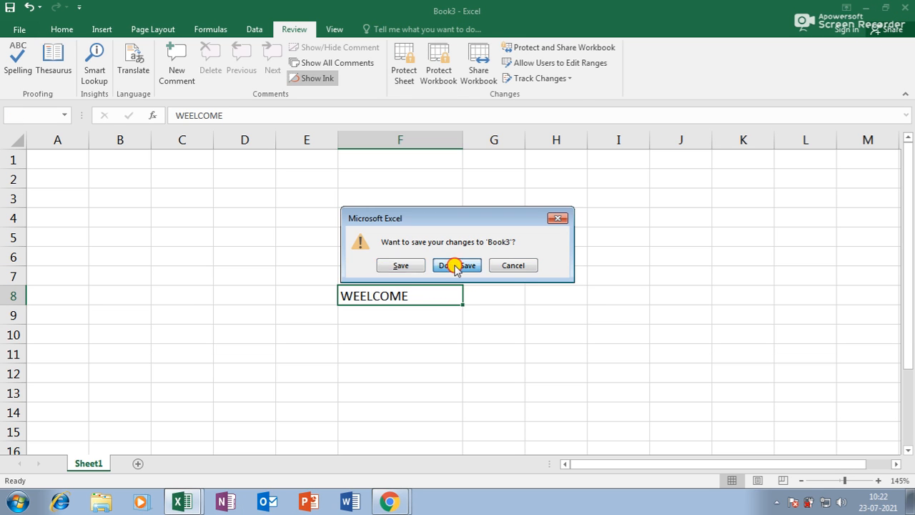
click(456, 266)
click(909, 7)
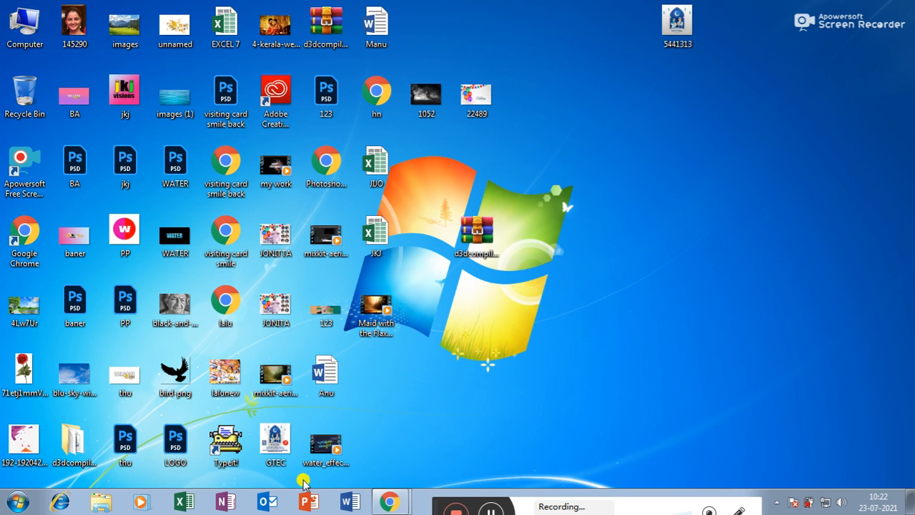
click(177, 504)
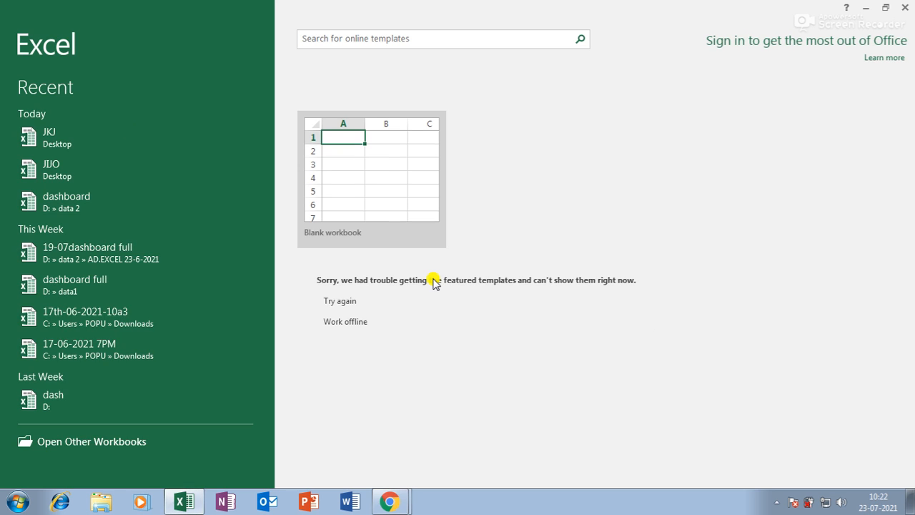
click(369, 163)
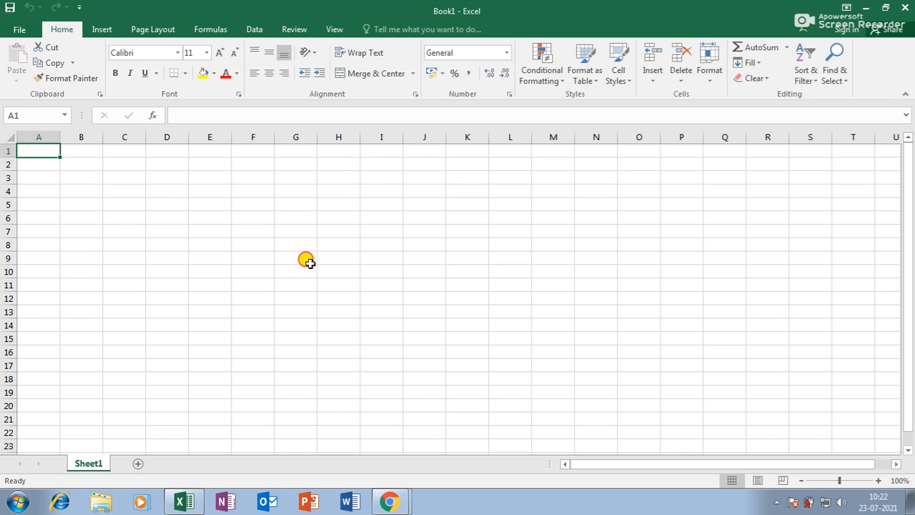
Step: Enter JIJO in cell G9 and the misspelled word WEELCOMW in cell I15
click(306, 262)
text(JIJO)
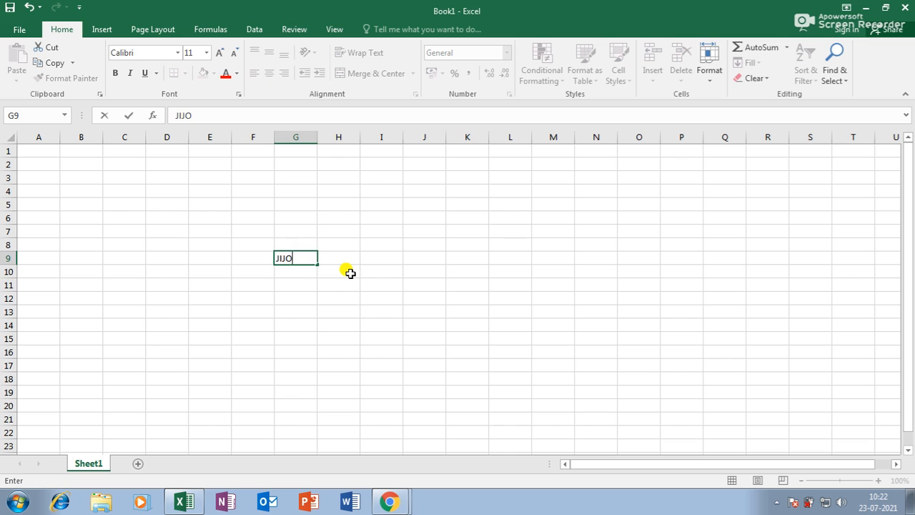
click(398, 338)
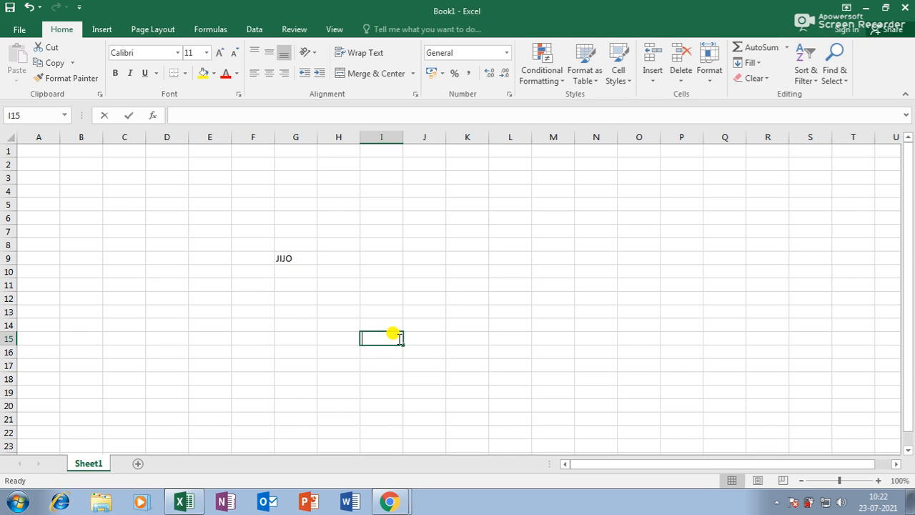
text(WEELCOMW)
click(474, 299)
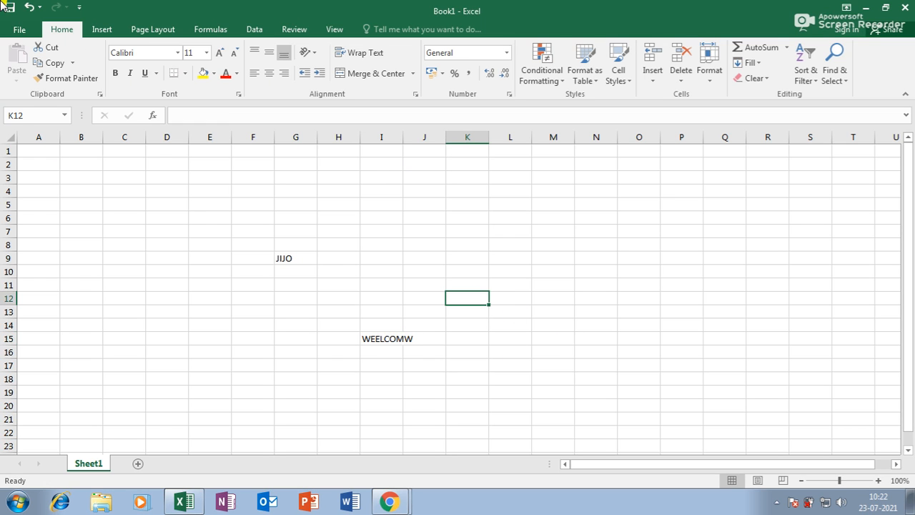
click(253, 29)
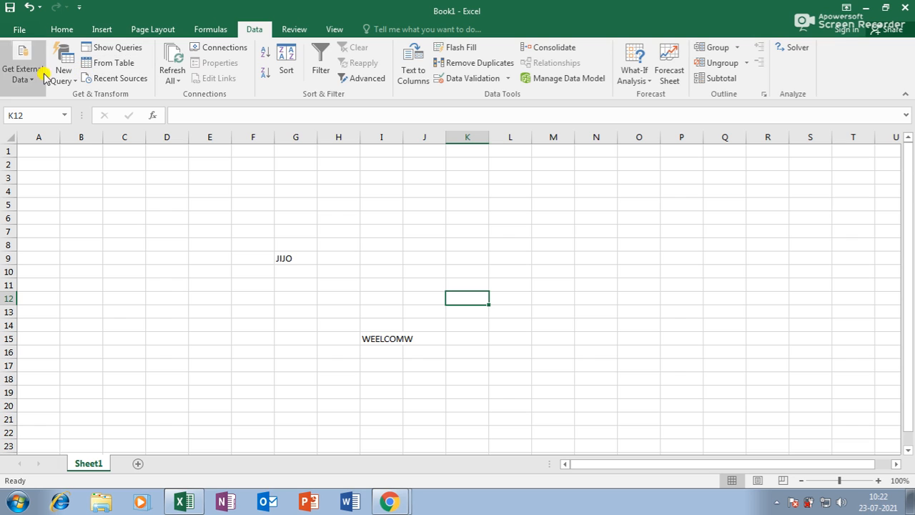
Step: Run a spelling check on the new sheet from the top and dismiss the completion message
click(294, 29)
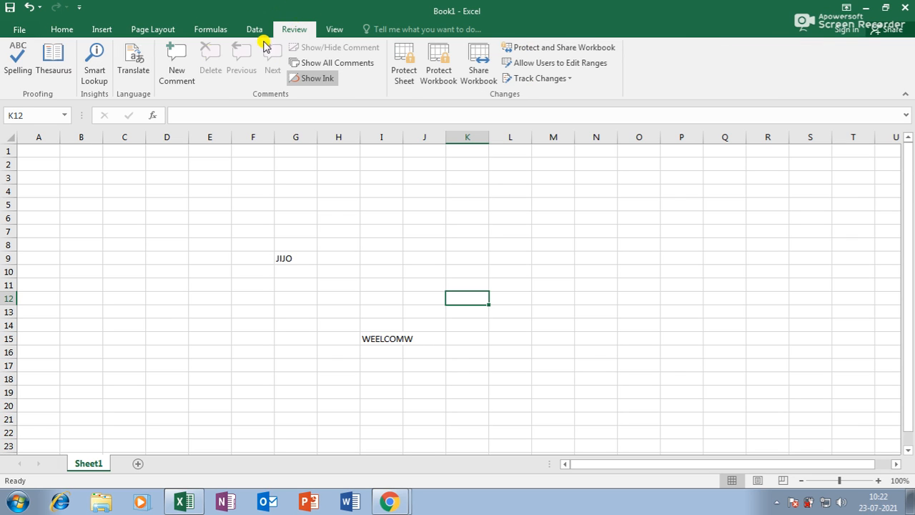
click(20, 64)
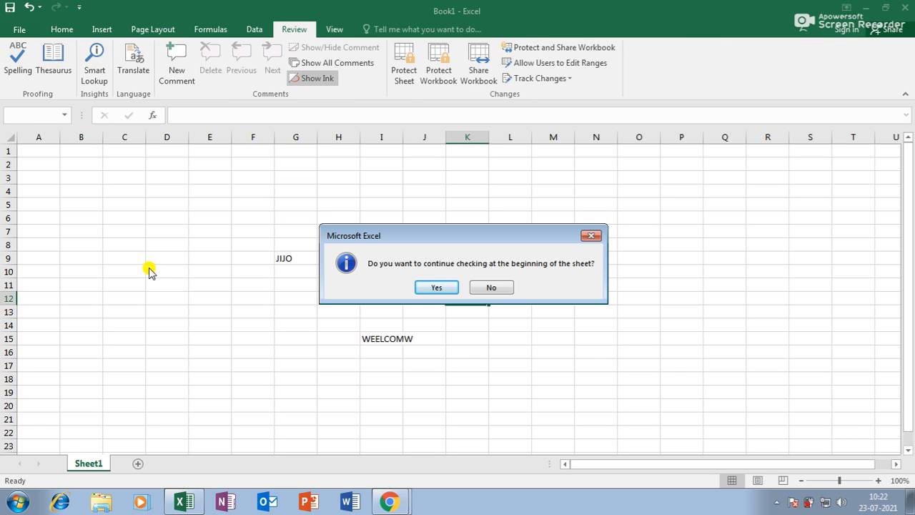
click(431, 288)
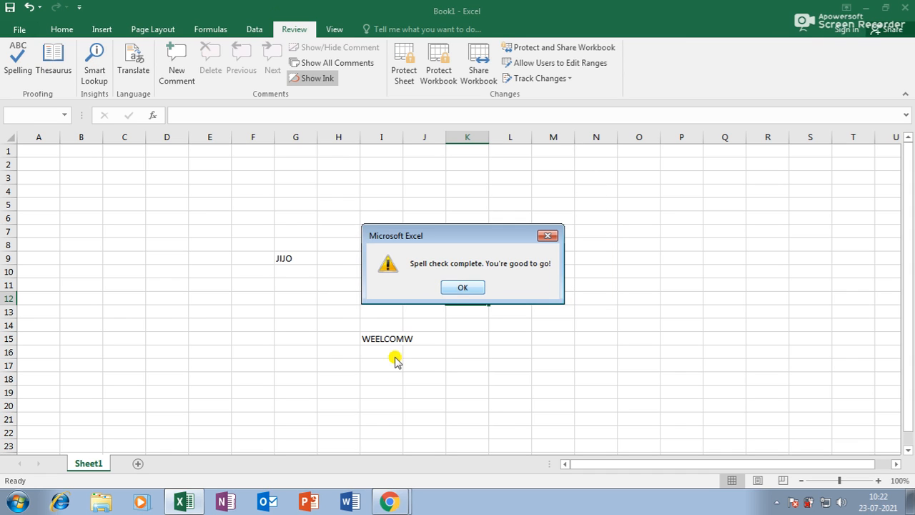
click(463, 287)
Step: Decline restarting Spelling, then clear JIJO and WEELCOMW by deleting range E5:N22
click(292, 299)
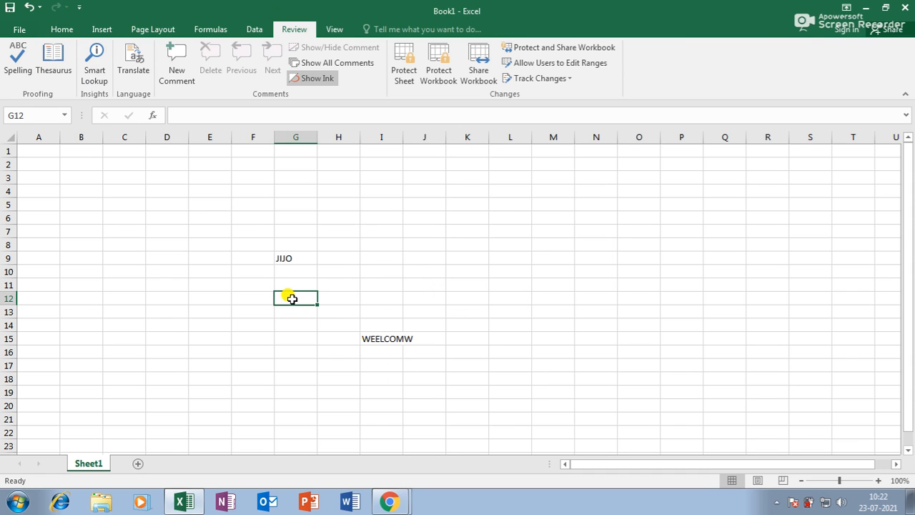
click(18, 61)
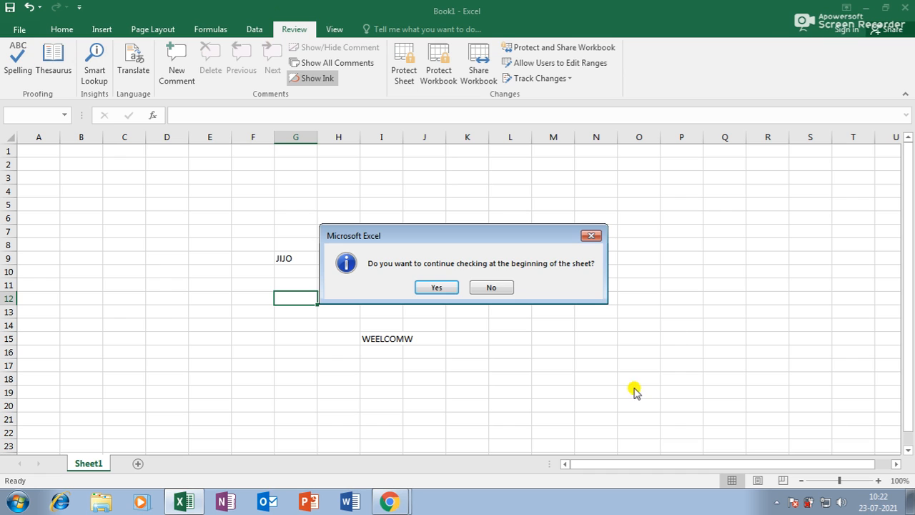
click(474, 286)
click(469, 245)
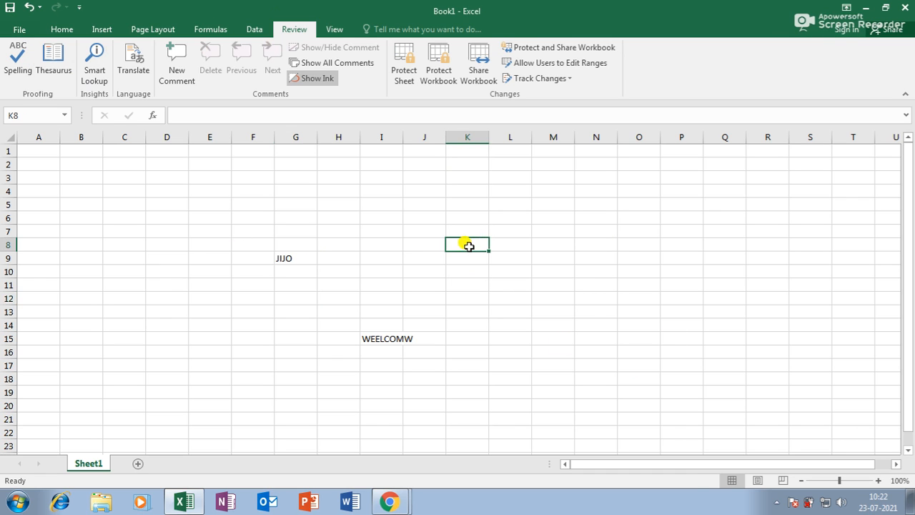
drag(223, 207, 588, 432)
key(Delete)
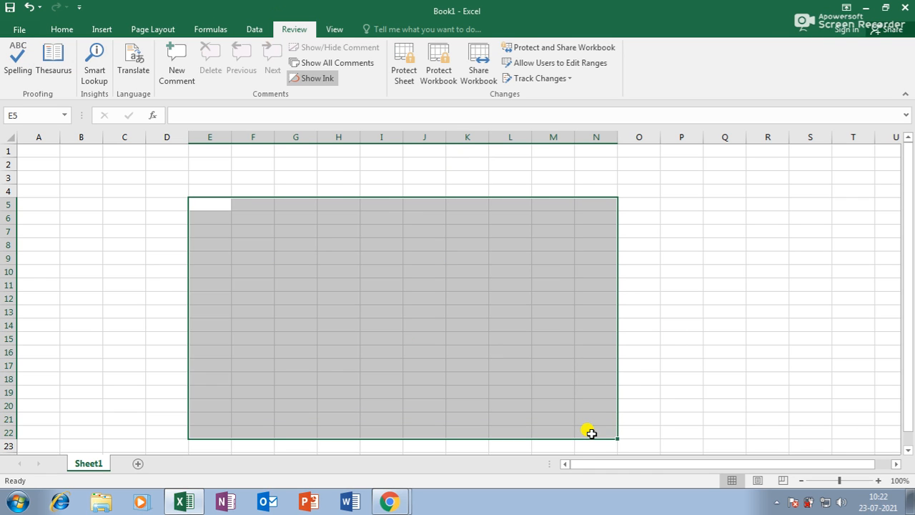
Step: Re-run the spelling check on the cleared sheet and confirm it completes
click(17, 57)
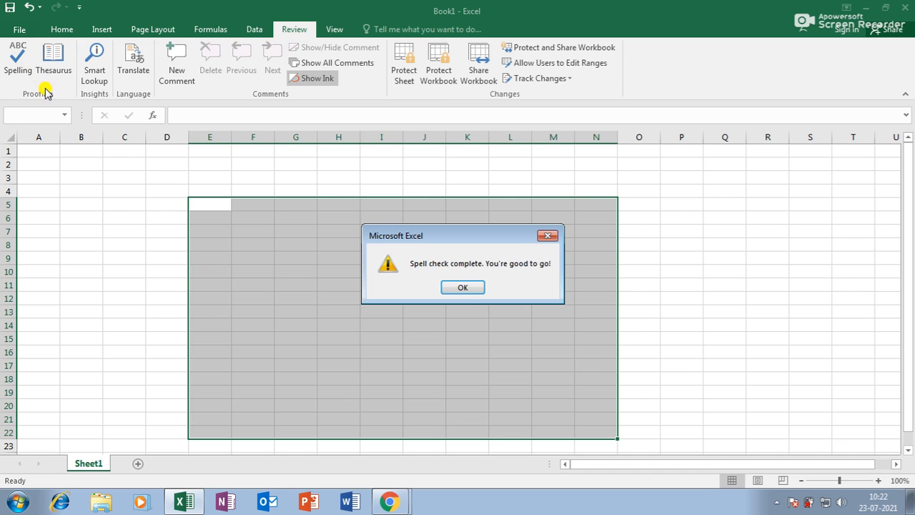
click(462, 288)
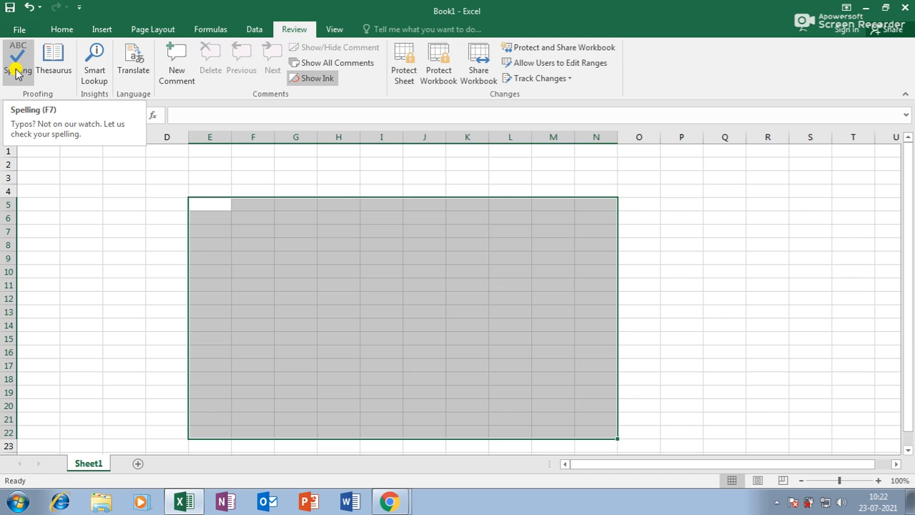
click(336, 299)
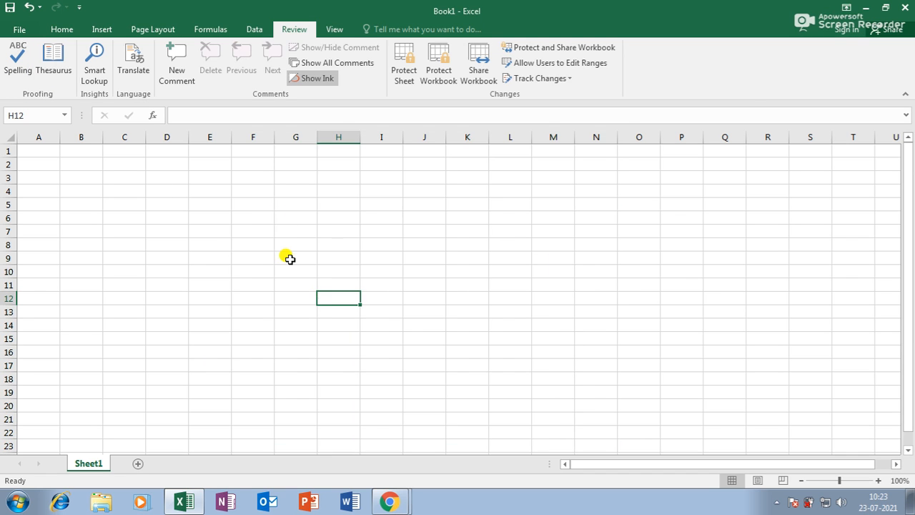
Step: Widen columns F and G by dragging their header borders
click(327, 293)
drag(274, 137, 368, 135)
click(355, 257)
click(279, 274)
drag(296, 138, 311, 138)
click(365, 283)
click(297, 270)
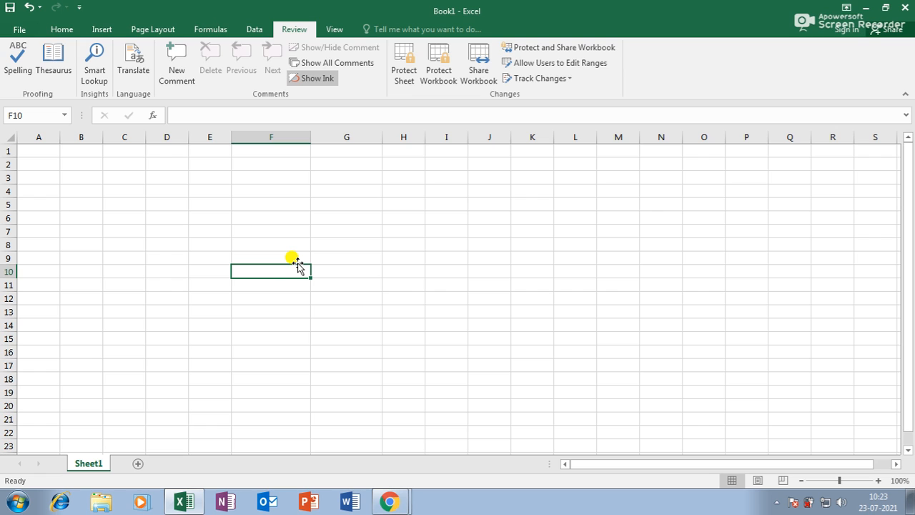
Step: Enter WOE in cell F10 and look up its synonyms in the Thesaurus
text(WOE)
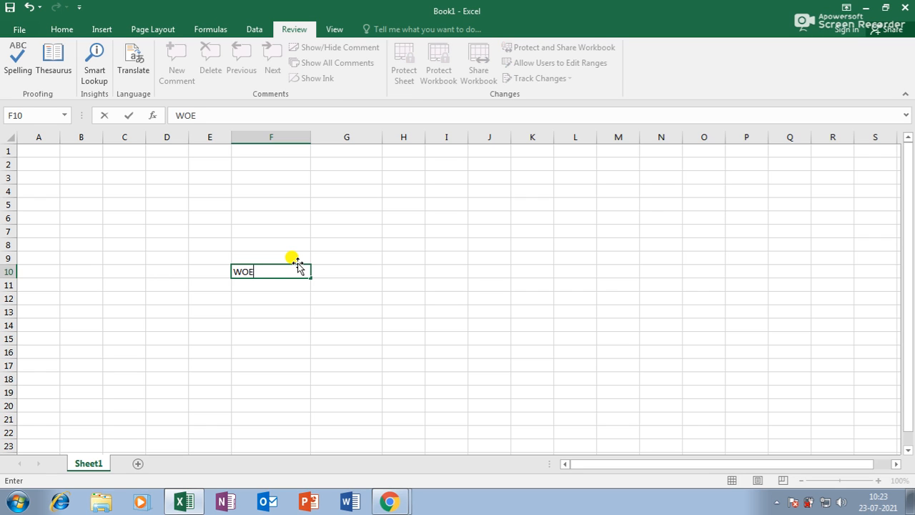
click(261, 363)
click(262, 269)
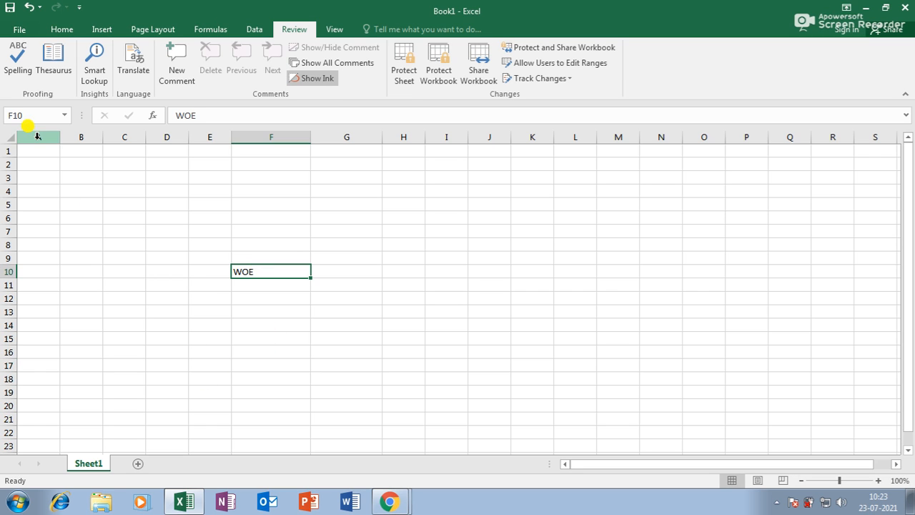
click(55, 59)
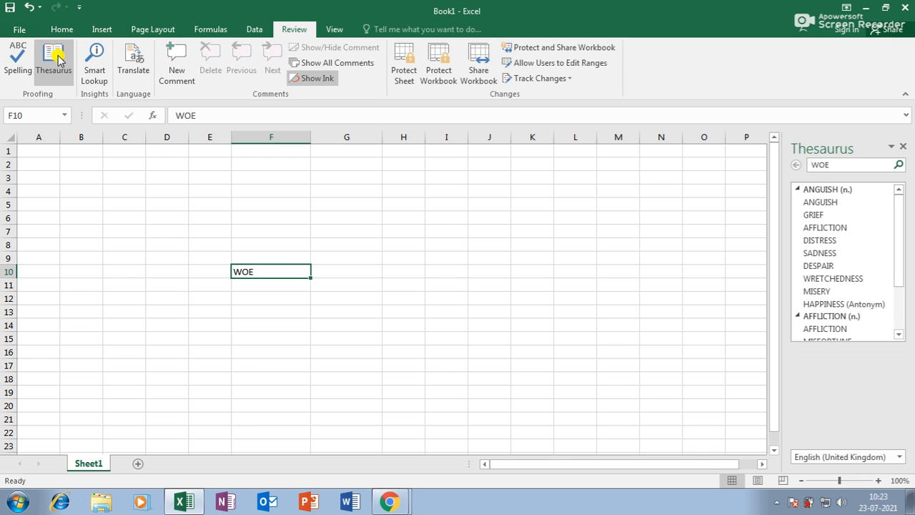
Step: Enlarge WOE in F10 to font size 24 and widen column F to fit
click(329, 389)
click(282, 273)
click(48, 33)
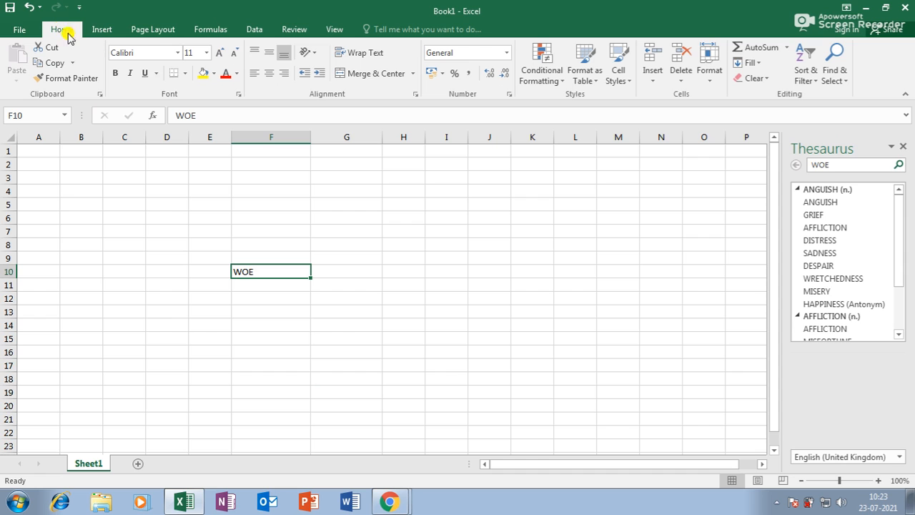
click(221, 55)
click(221, 55)
click(221, 56)
click(221, 55)
click(221, 56)
click(221, 56)
click(221, 56)
click(221, 56)
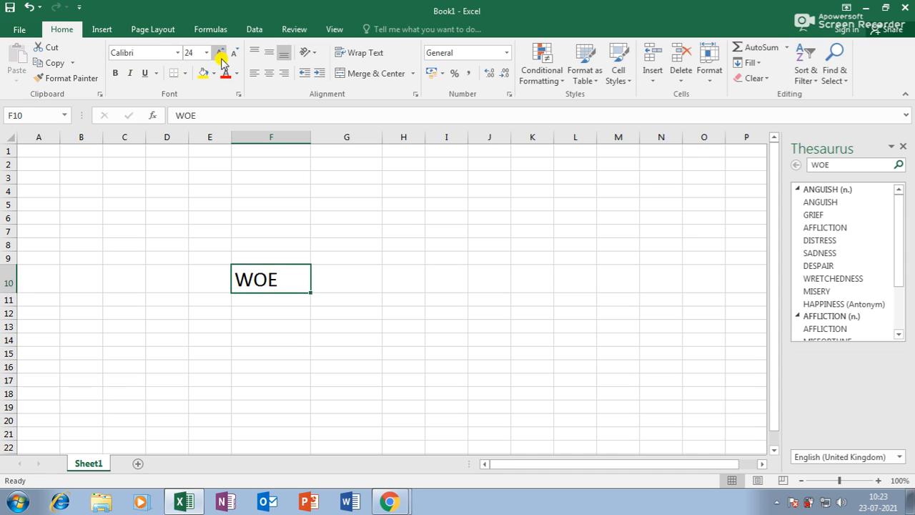
drag(312, 136, 322, 137)
click(361, 314)
click(267, 271)
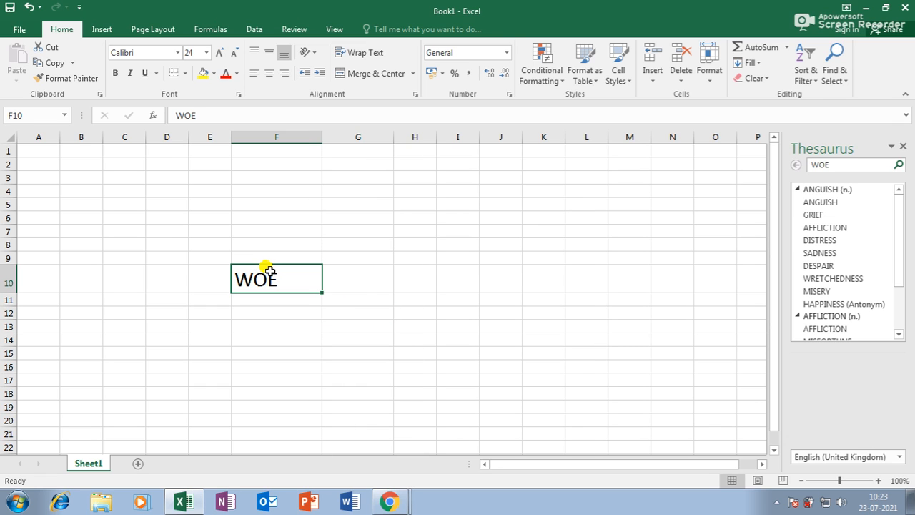
Step: Close the synonyms pane and reopen the Thesaurus for WOE
click(904, 146)
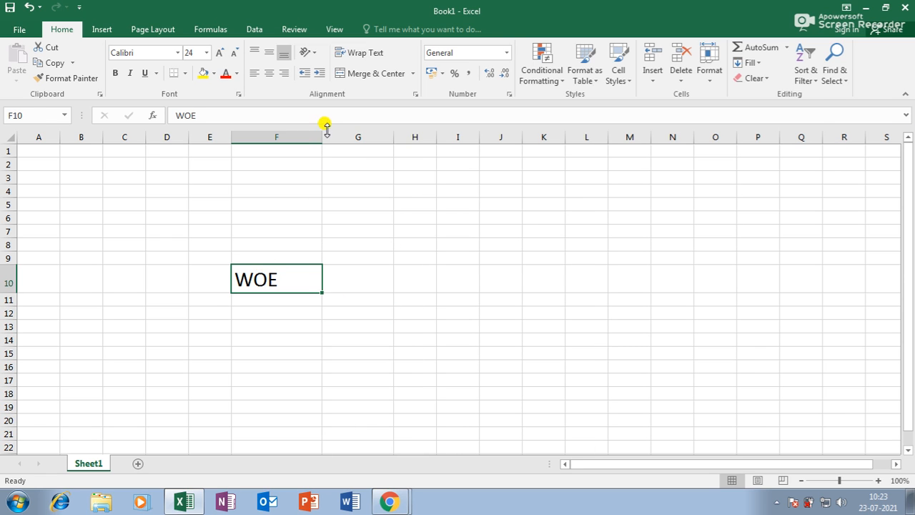
click(290, 30)
click(59, 56)
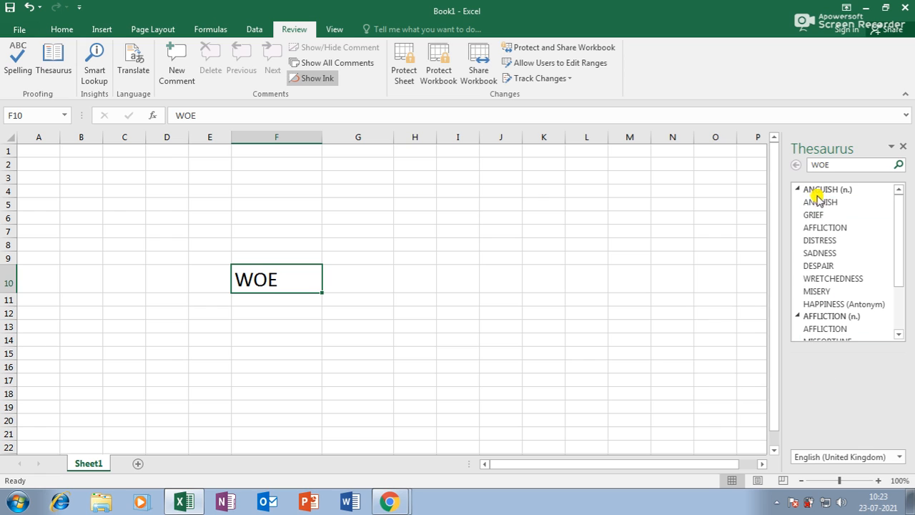
Step: Insert the synonym SADNESS in place of WOE in F10 and start Translate
right_click(821, 254)
click(866, 267)
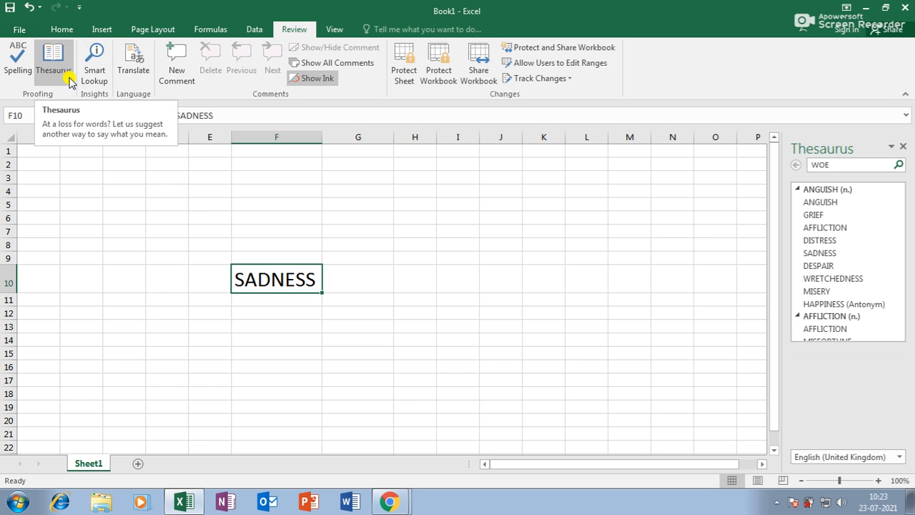
click(131, 63)
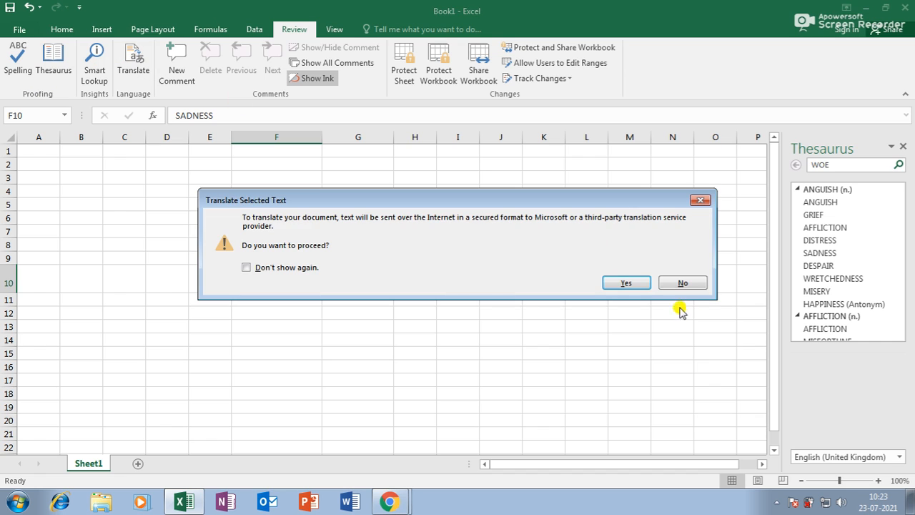
Step: Allow online translation and translate SADNESS from English (United States) to Spanish (Spain)
click(635, 284)
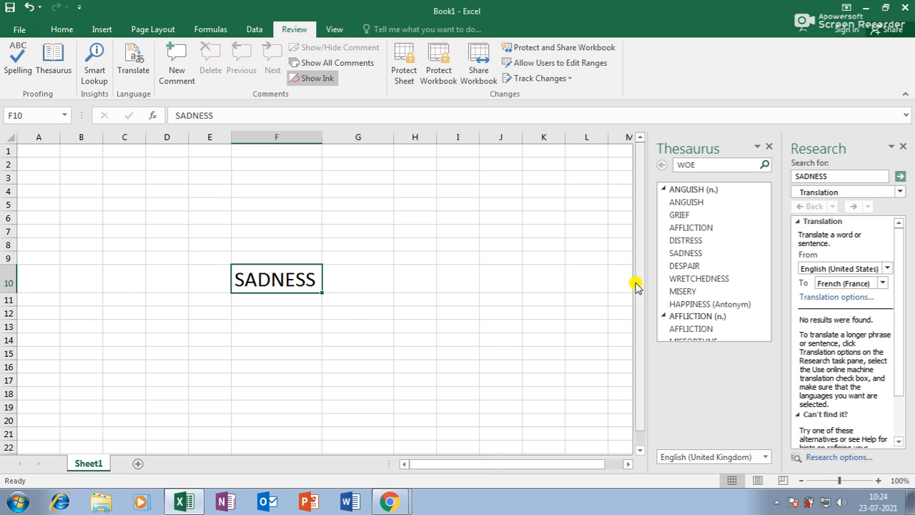
click(853, 266)
click(853, 266)
click(846, 284)
click(845, 284)
click(842, 270)
click(844, 269)
click(843, 284)
click(842, 284)
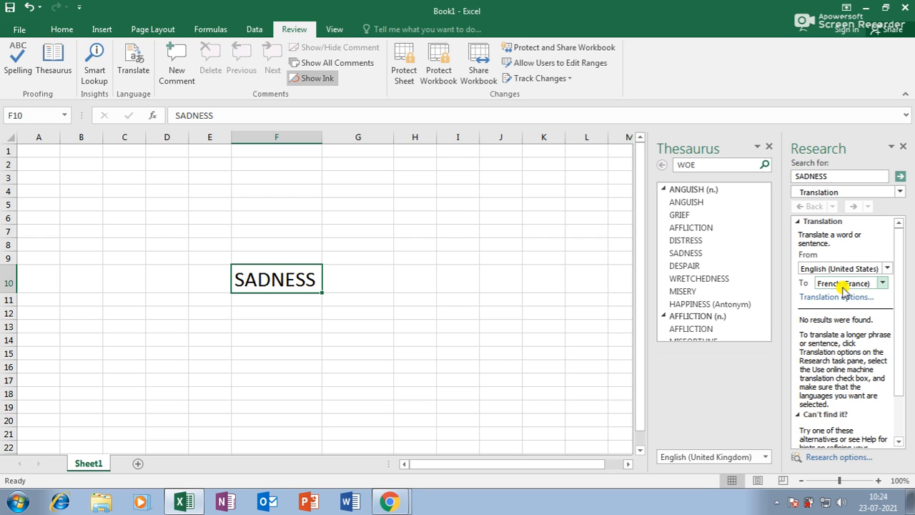
click(819, 269)
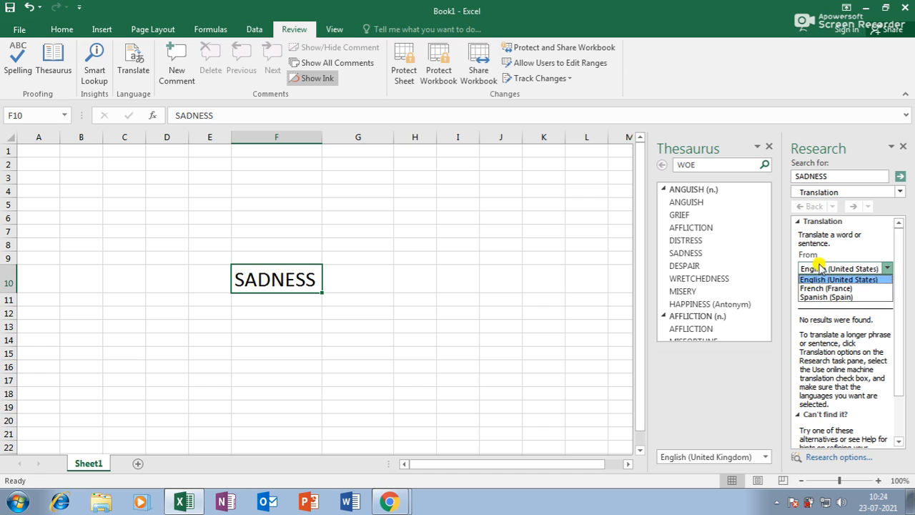
click(817, 269)
click(835, 284)
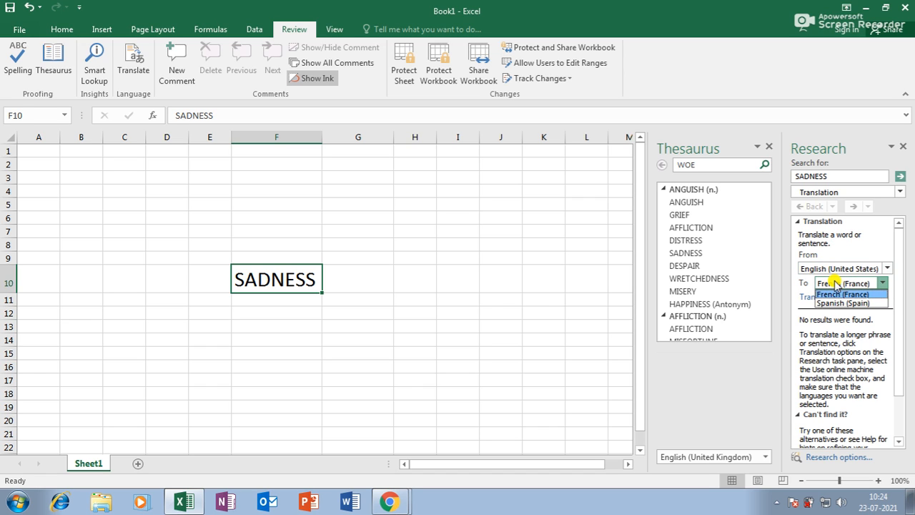
click(835, 309)
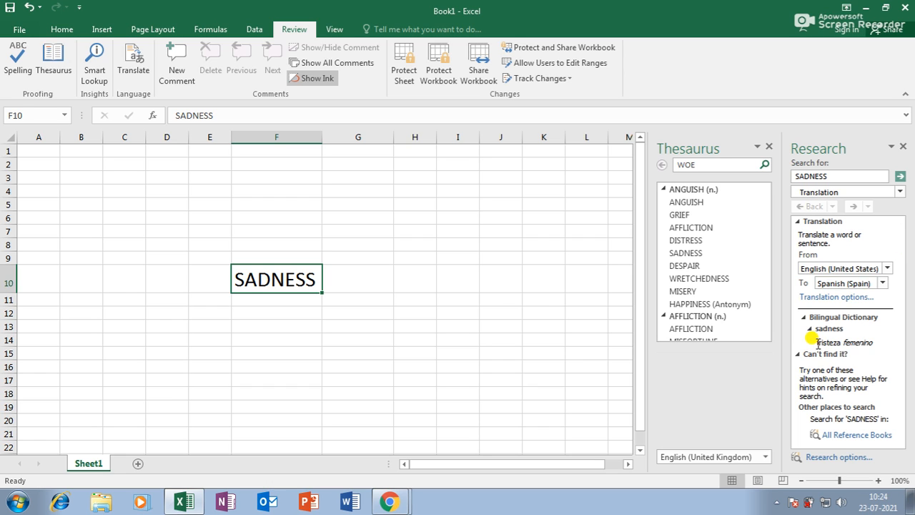
Step: Copy the translation 'tristeza femenino' and paste it into cell F14
drag(818, 343, 875, 345)
key(ctrl+c)
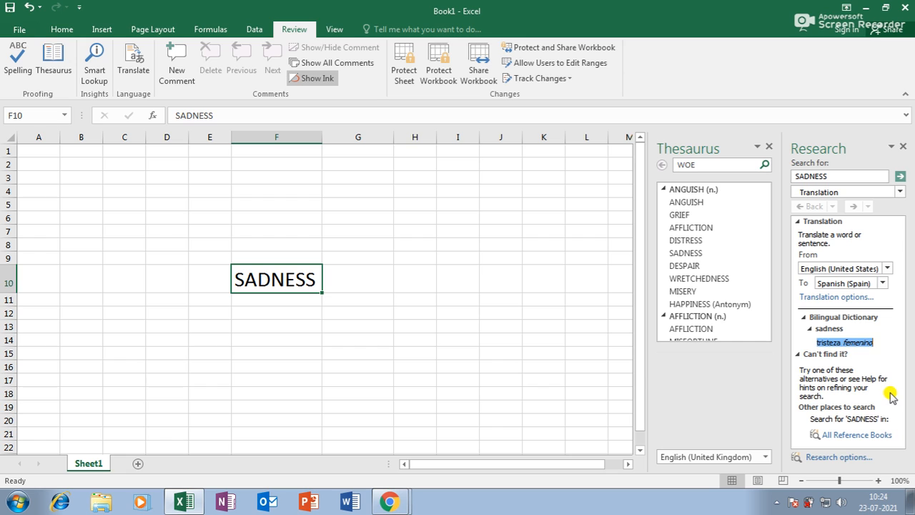
click(272, 339)
key(ctrl+v)
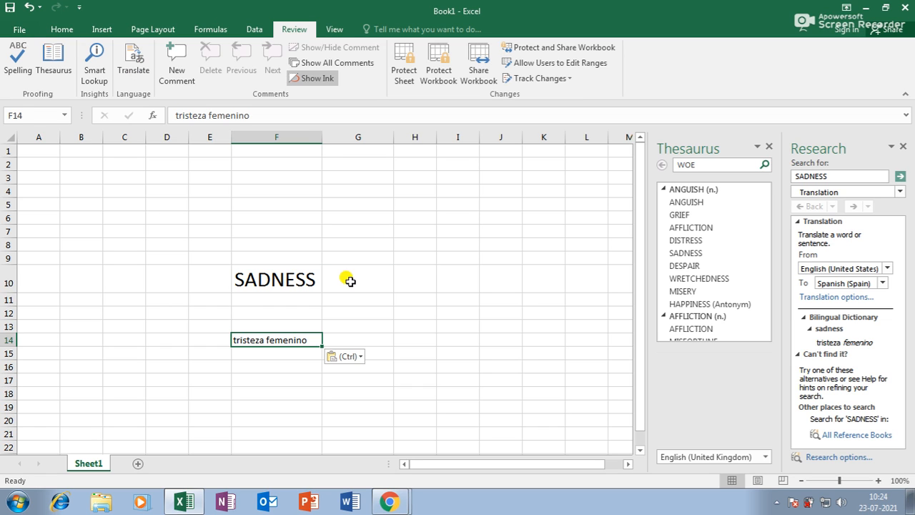
Step: Add a WELCOME comment to F10 and a HAI comment to F14
click(286, 278)
click(178, 64)
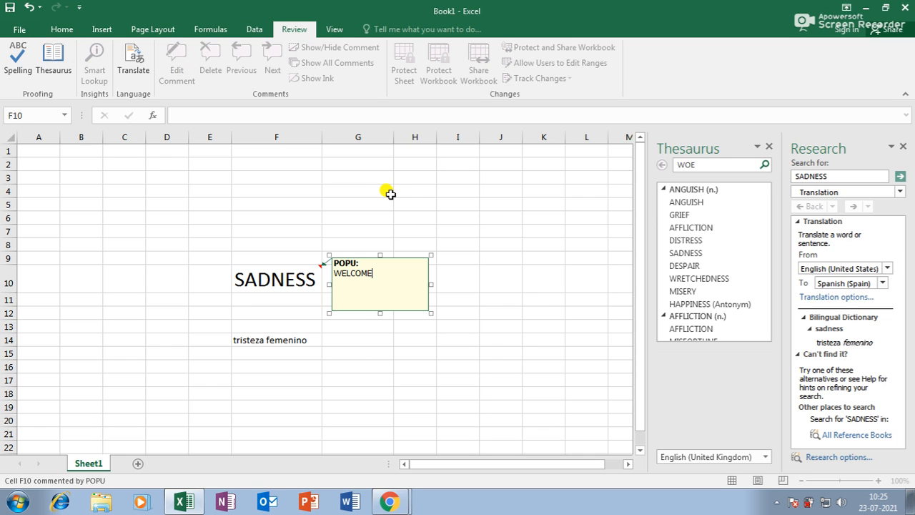
click(270, 341)
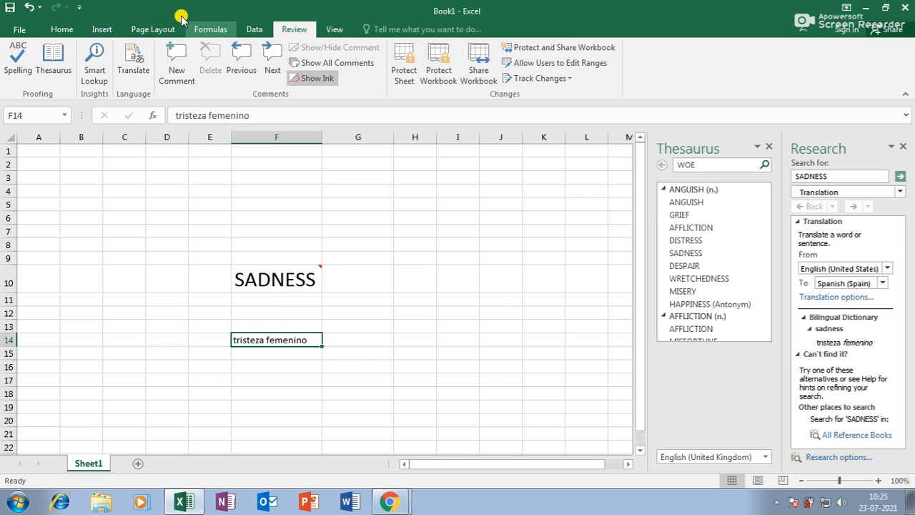
click(183, 66)
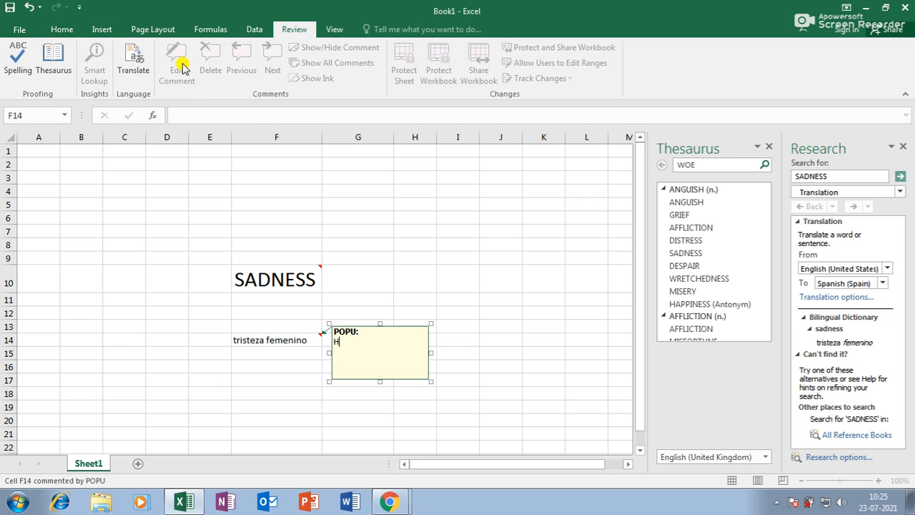
text(HAI)
click(272, 277)
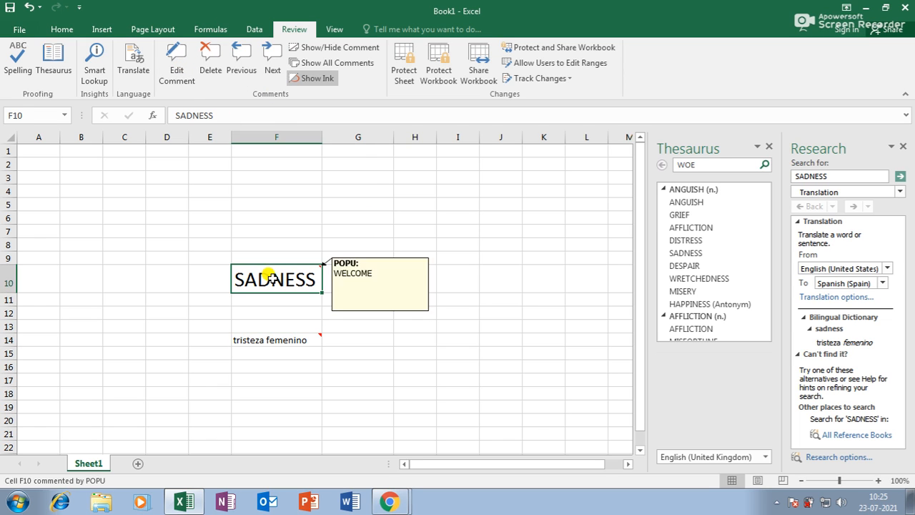
Step: Cycle through the sheet's comments with Previous/Next and dismiss the end-of-workbook message
click(242, 60)
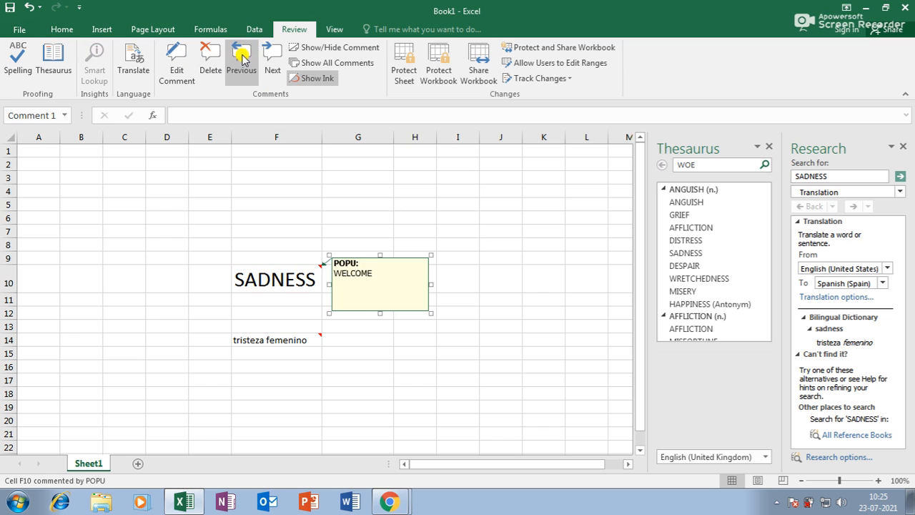
click(243, 61)
click(249, 62)
click(254, 62)
click(254, 63)
click(265, 60)
click(256, 60)
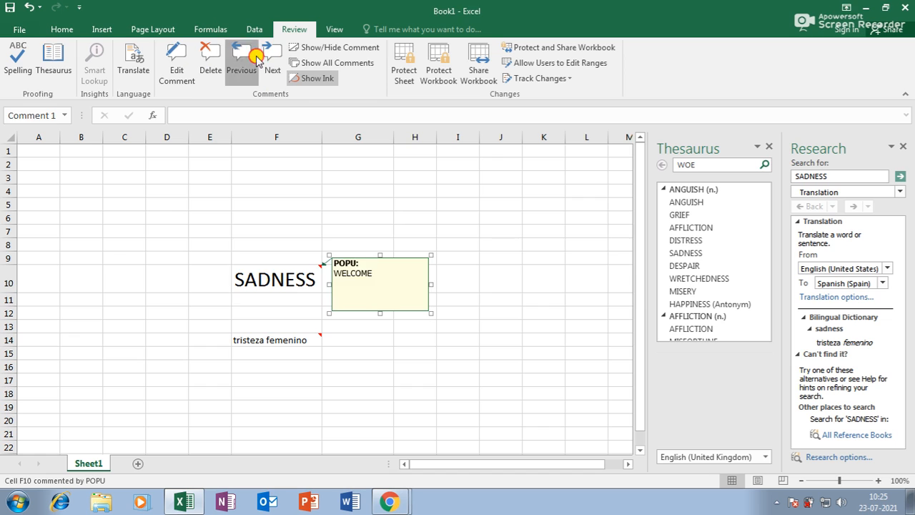
click(263, 59)
click(439, 288)
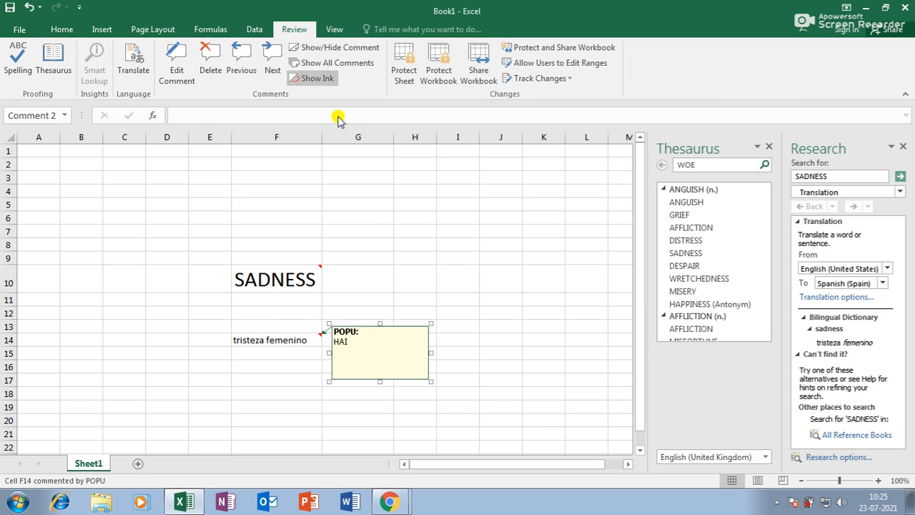
Step: Toggle the F14 and F10 comments, show all comments, and close the Research pane
click(339, 49)
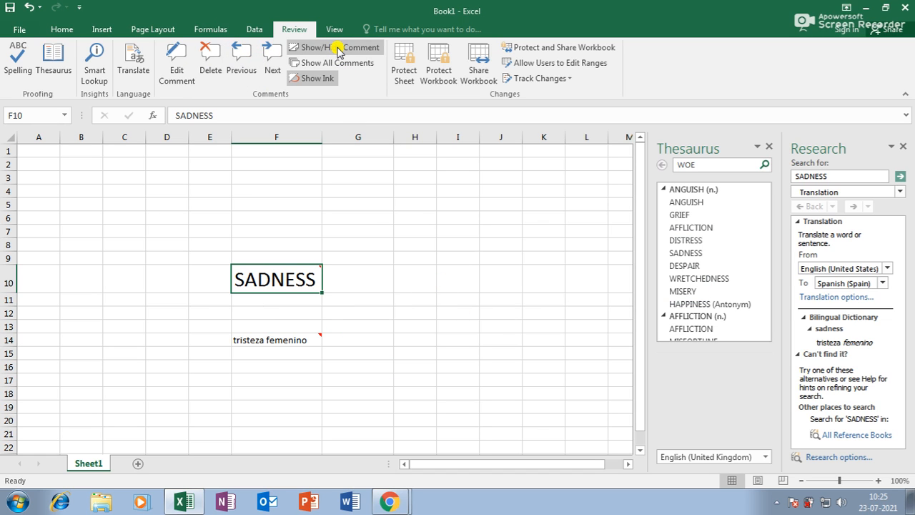
click(339, 49)
click(336, 63)
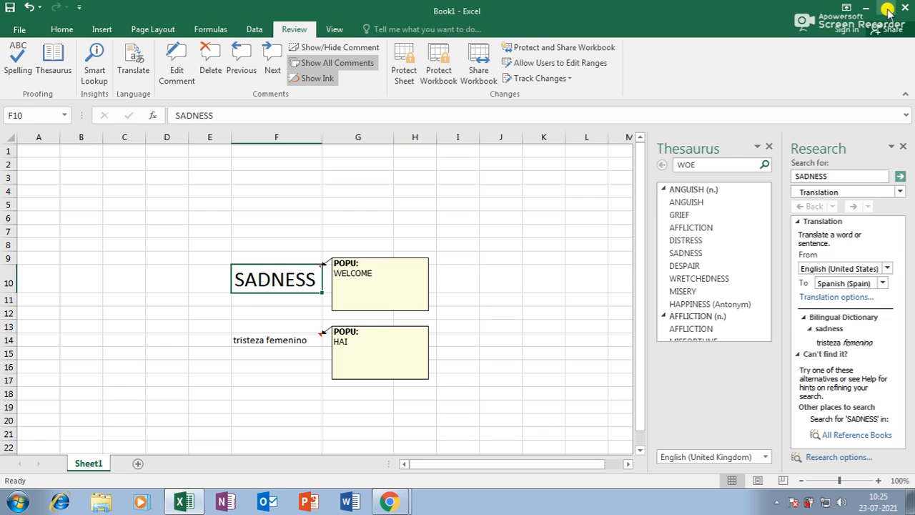
click(903, 145)
Step: Close the Thesaurus pane and delete the contents of E7:L20
click(901, 146)
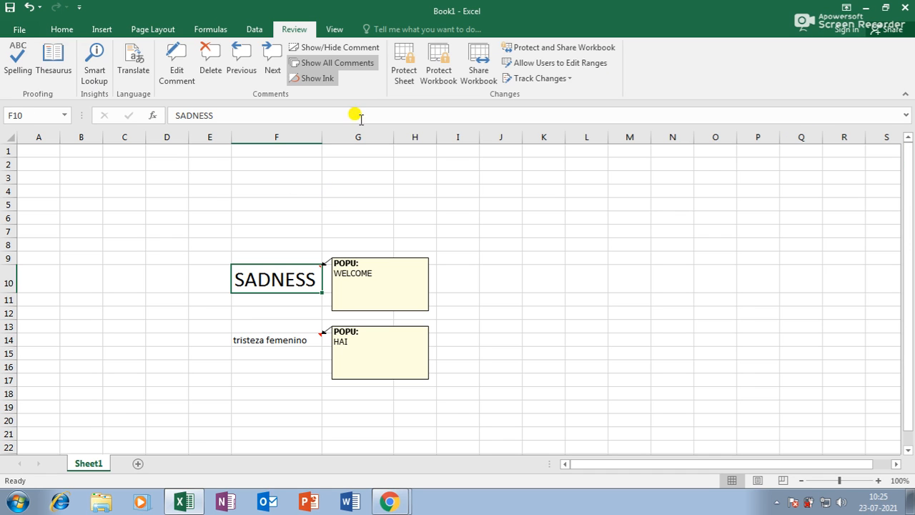
click(336, 30)
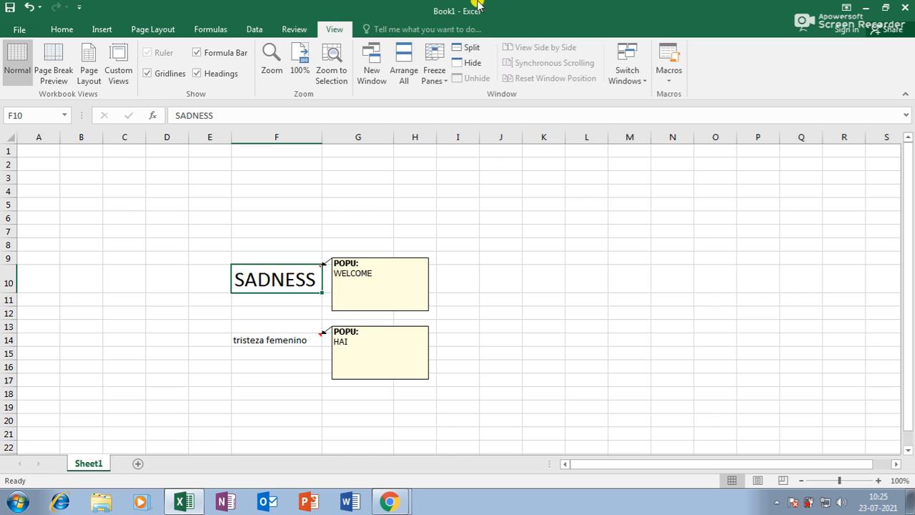
mouse_move(194, 229)
mouse_down()
mouse_move(419, 367)
mouse_move(570, 421)
mouse_move(565, 416)
mouse_up()
key(Delete)
Step: Enter N in cell P10, then go to the workbook's Info page
click(741, 279)
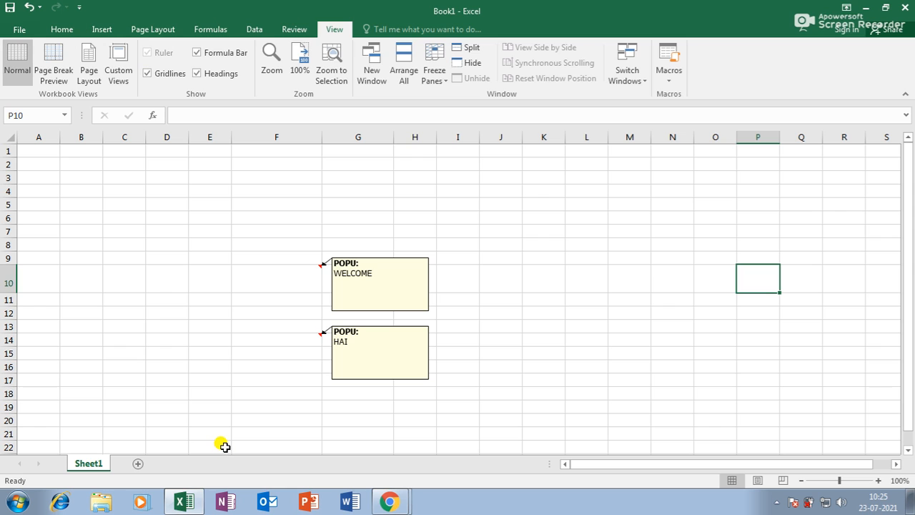
text(N)
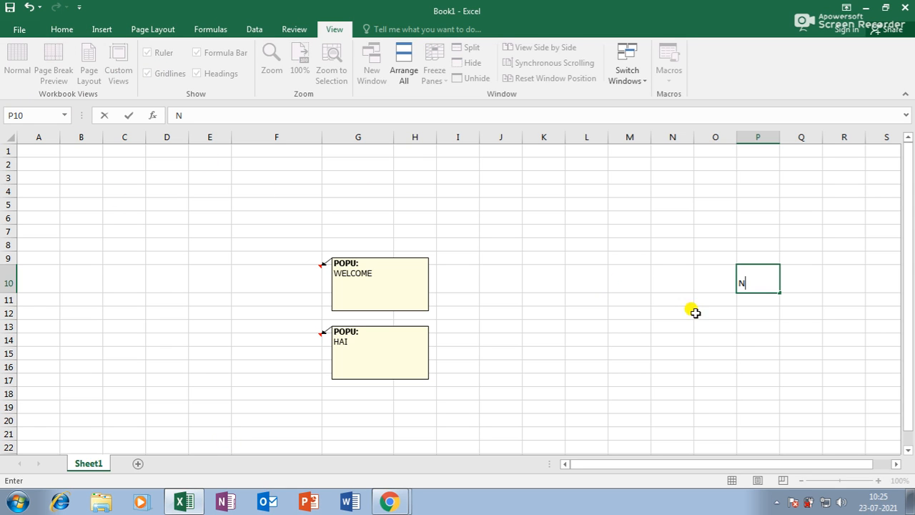
click(588, 284)
click(19, 28)
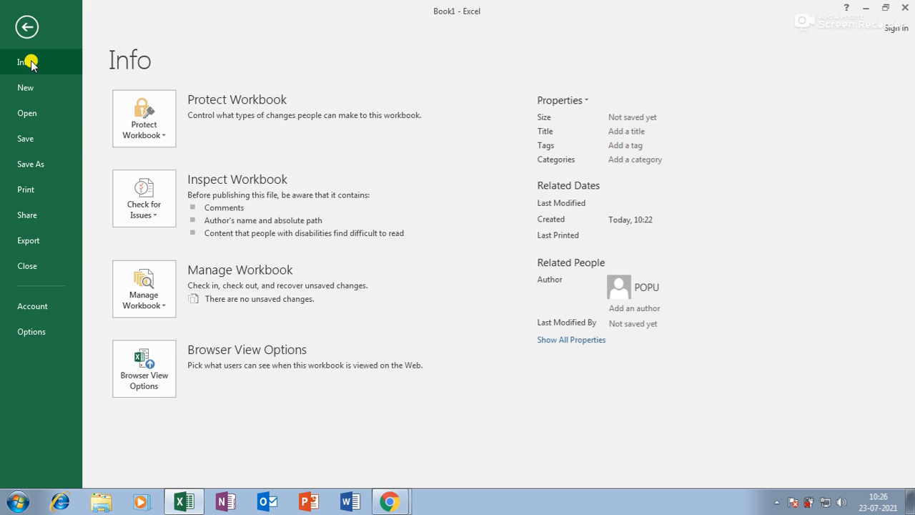
Step: Copy the sales table A1:G17 from JKJ's Sheet1 into a new workbook, Book2
click(27, 113)
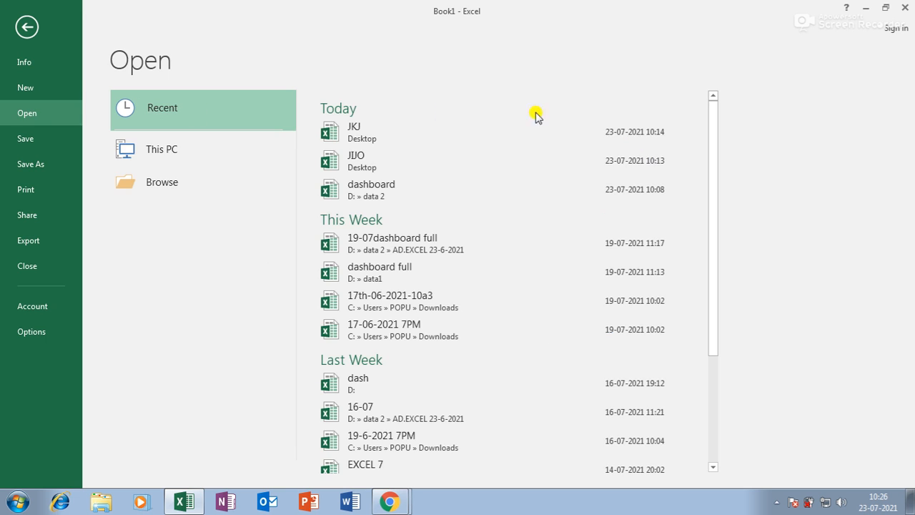
click(380, 150)
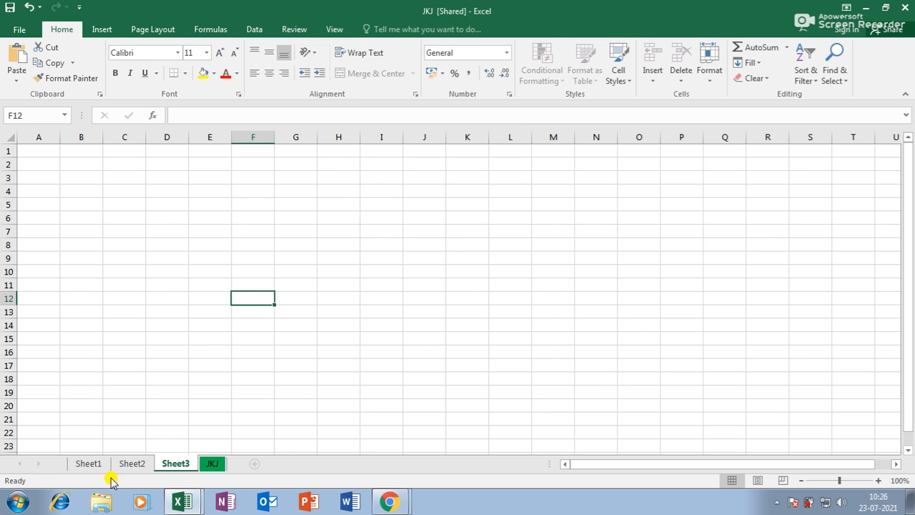
click(100, 464)
drag(39, 152, 424, 360)
key(ctrl+c)
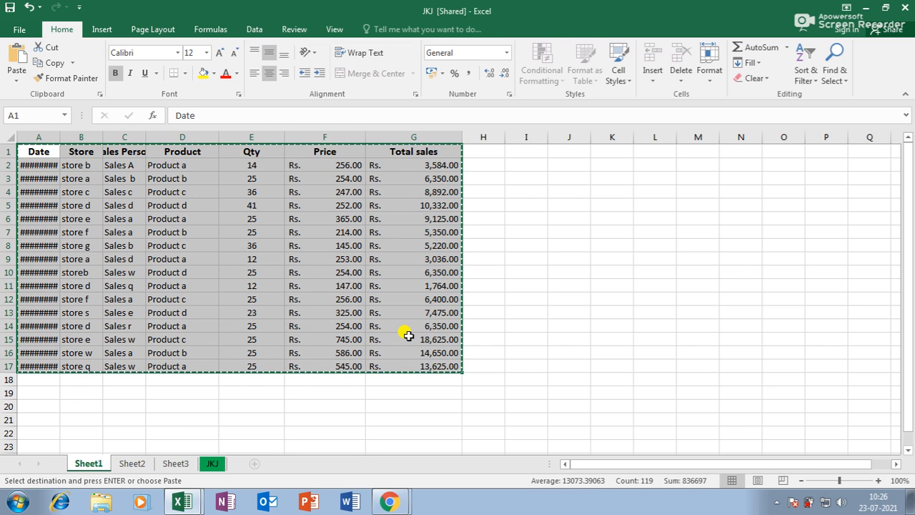
key(ctrl+n)
key(ctrl+v)
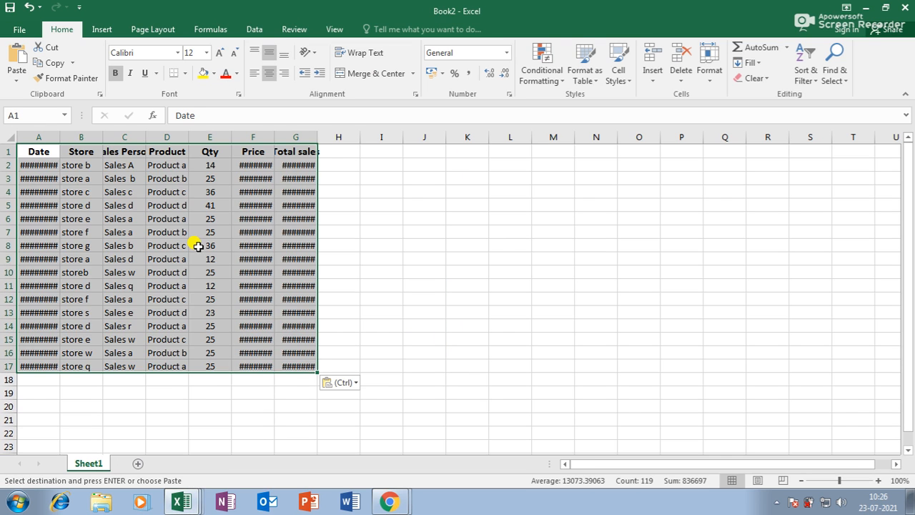
Step: Widen columns F, G and A, then copy the data rows A2:G17
drag(275, 138, 369, 140)
click(397, 203)
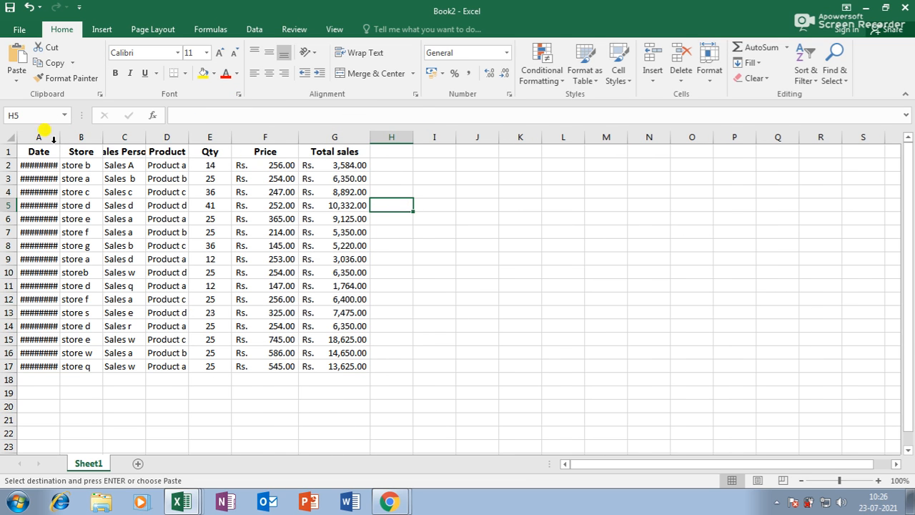
drag(58, 138, 91, 138)
drag(63, 168, 370, 359)
key(ctrl+c)
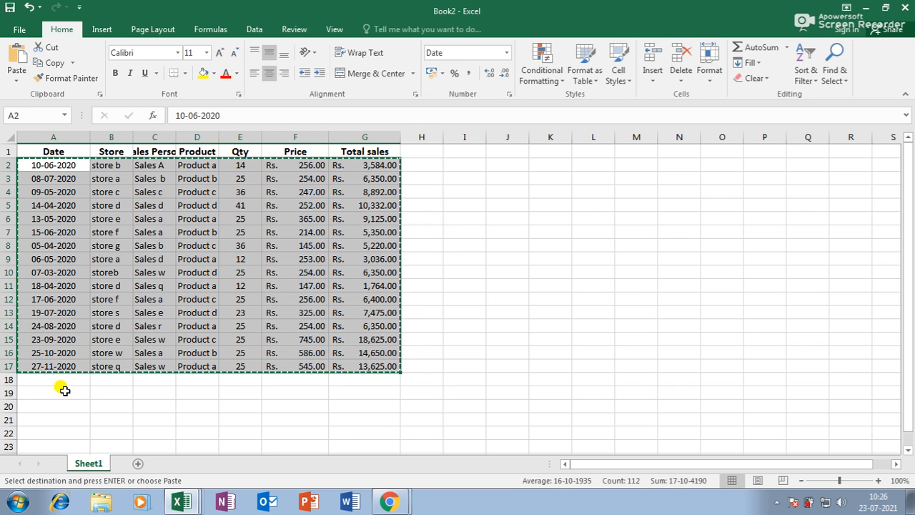
Step: Paste the data rows at A18, A34, A50, A66, A82 and A98
click(68, 380)
key(ctrl+v)
scroll(13, 370, down, 7)
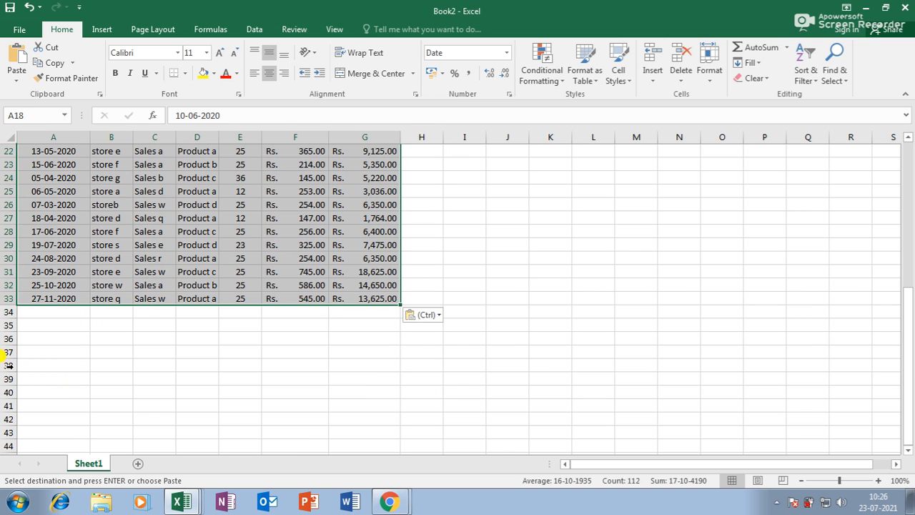
click(75, 312)
key(ctrl+v)
scroll(75, 312, down, 3)
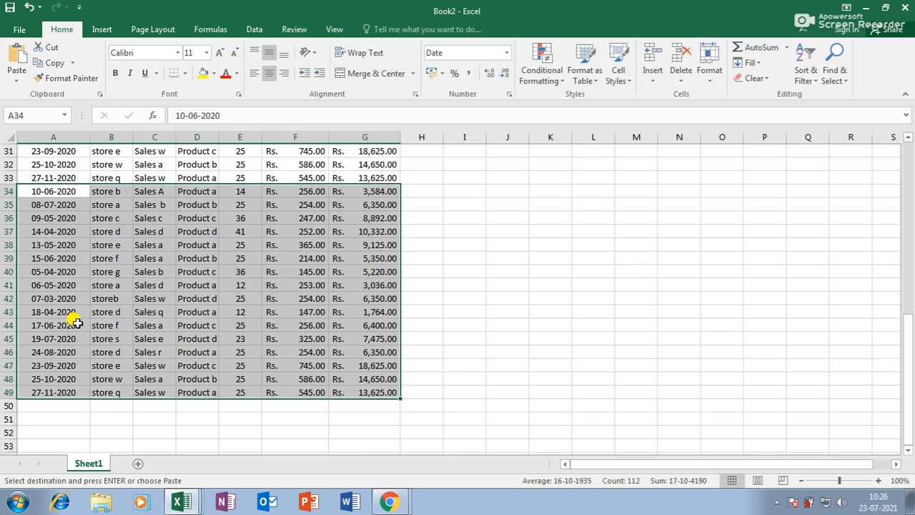
click(47, 405)
key(ctrl+v)
scroll(65, 388, down, 5)
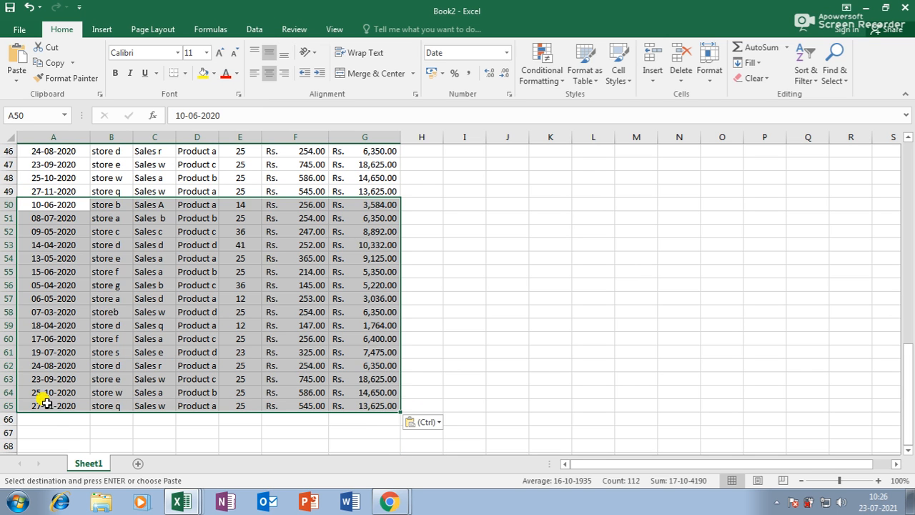
click(55, 417)
key(ctrl+v)
scroll(75, 409, down, 3)
scroll(75, 409, down, 4)
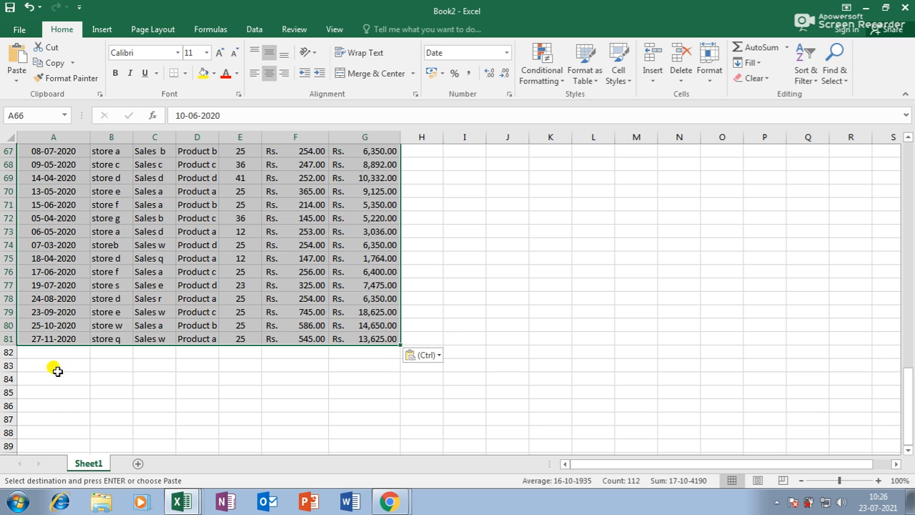
click(62, 349)
key(ctrl+v)
scroll(61, 354, down, 6)
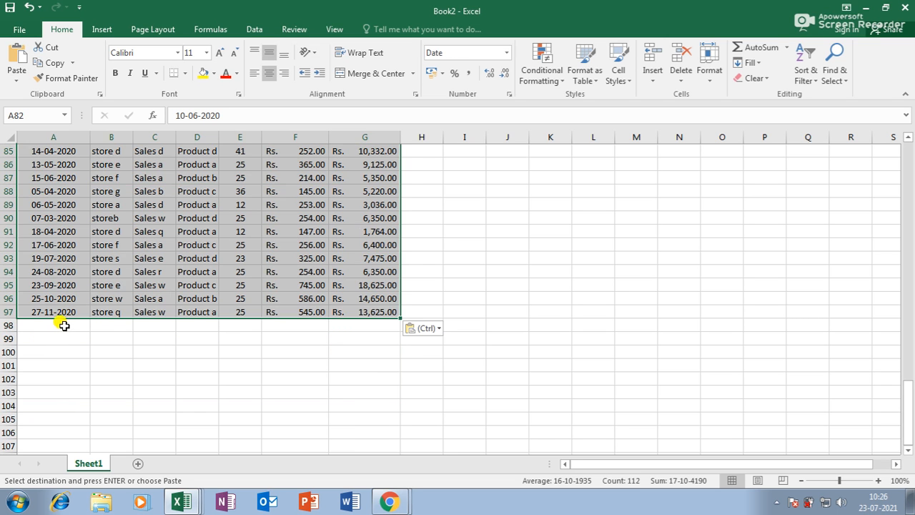
click(60, 325)
key(ctrl+v)
Step: Continue pasting the data rows at A114, A130, A146, A162 and A178
scroll(60, 336, down, 5)
click(60, 344)
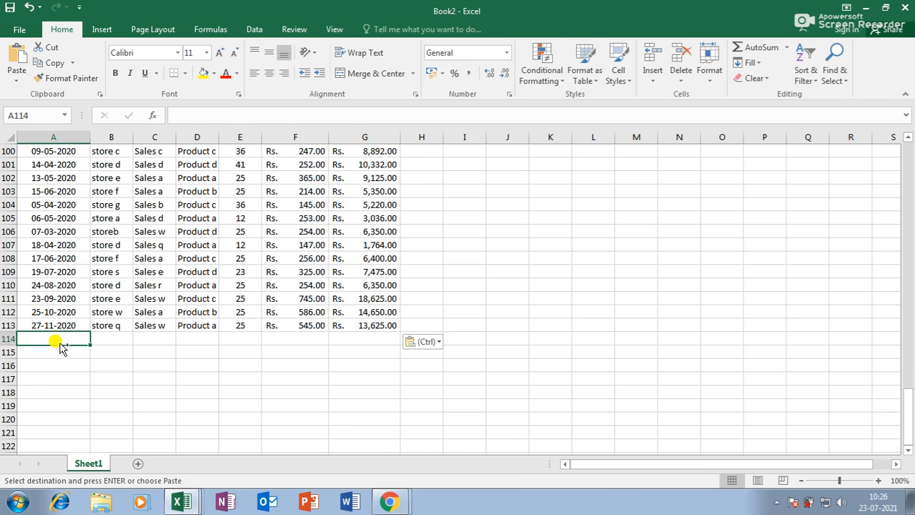
key(ctrl+v)
scroll(60, 344, down, 5)
click(60, 352)
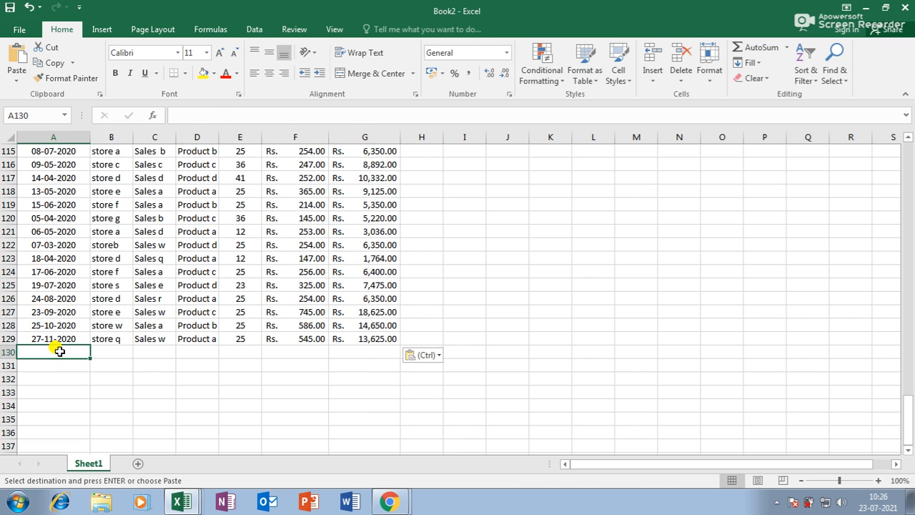
key(ctrl+v)
key(ctrl)
click(544, 193)
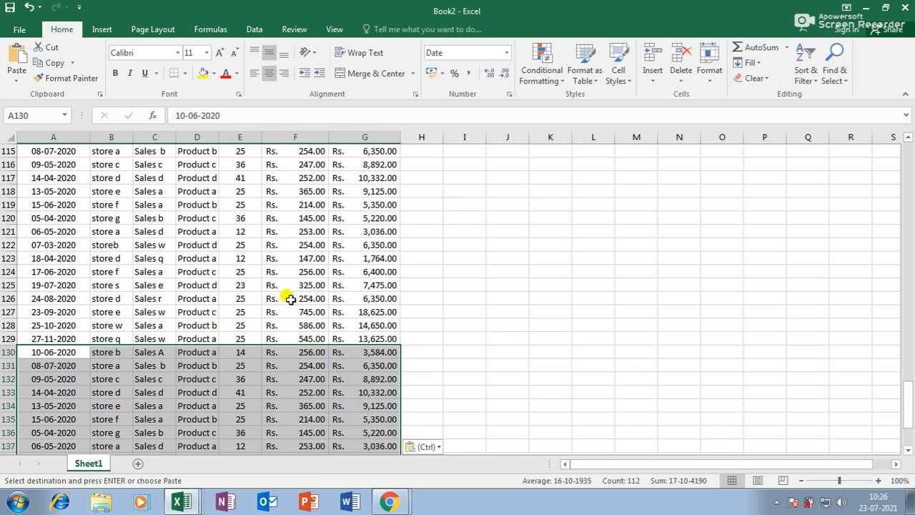
scroll(215, 308, down, 6)
click(45, 325)
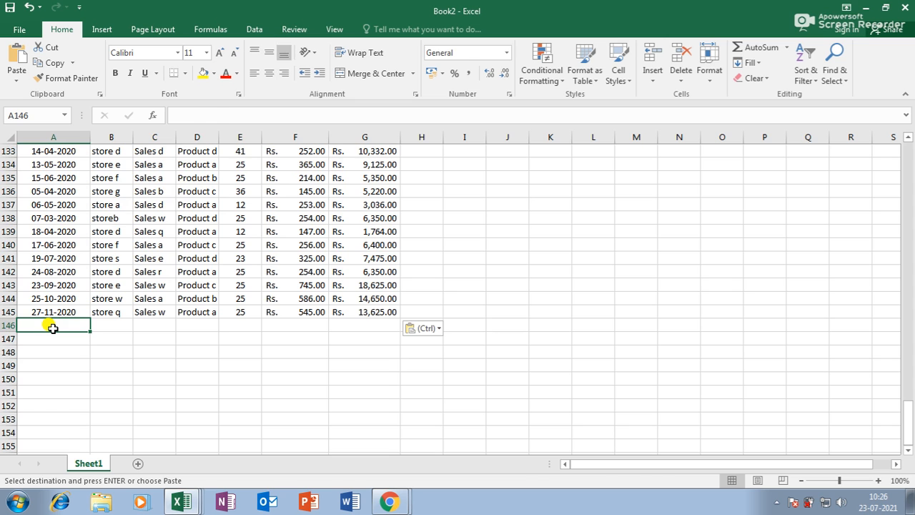
key(ctrl+v)
scroll(136, 353, down, 1)
scroll(136, 352, down, 5)
click(71, 299)
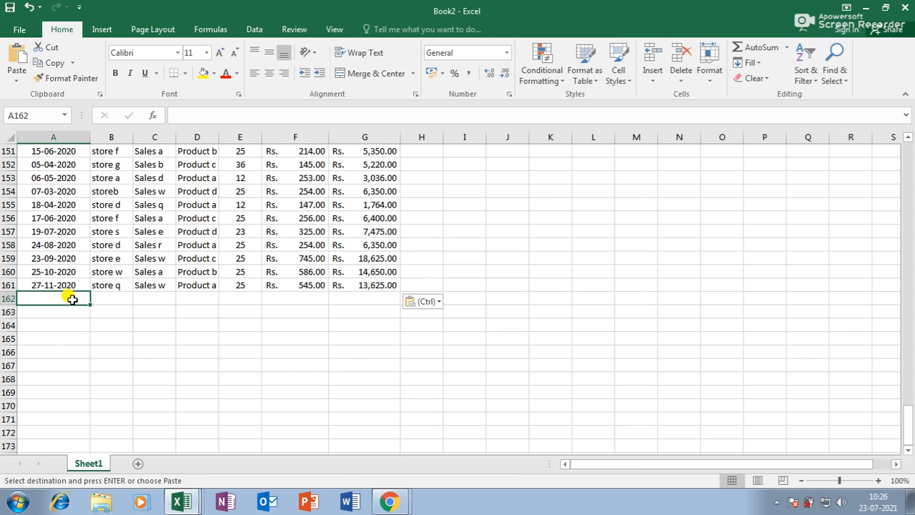
key(ctrl+v)
scroll(72, 379, down, 5)
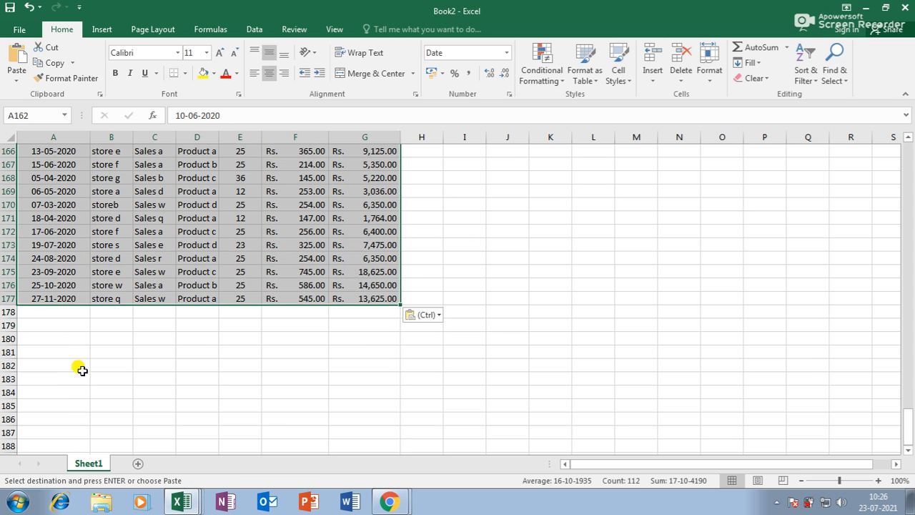
click(75, 313)
key(ctrl+v)
click(498, 334)
scroll(464, 339, up, 18)
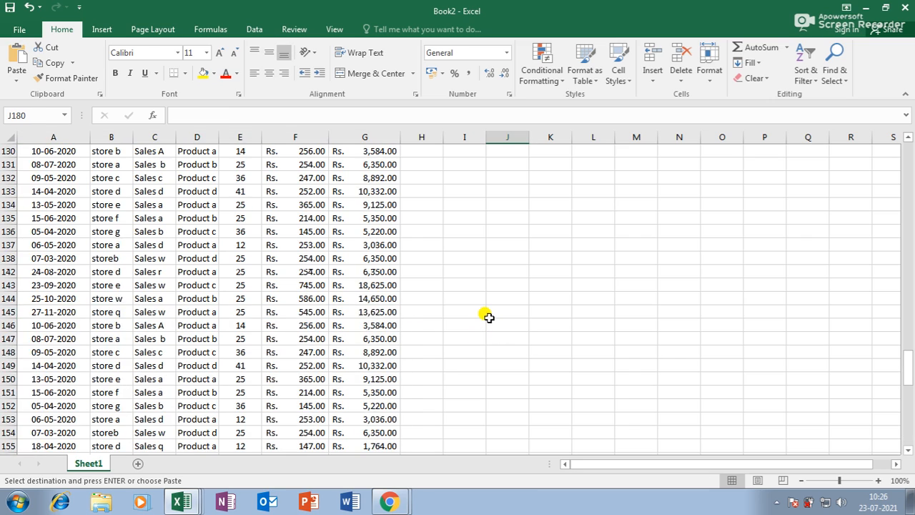
scroll(465, 339, up, 20)
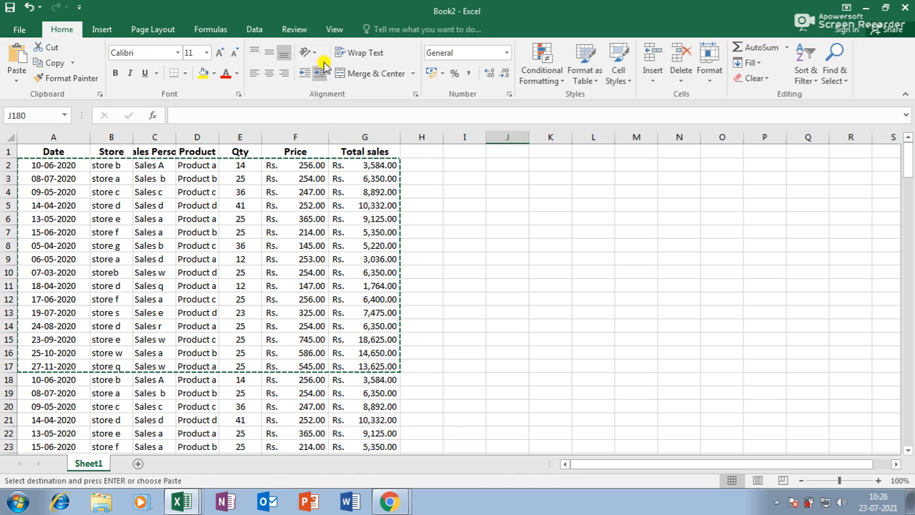
click(335, 30)
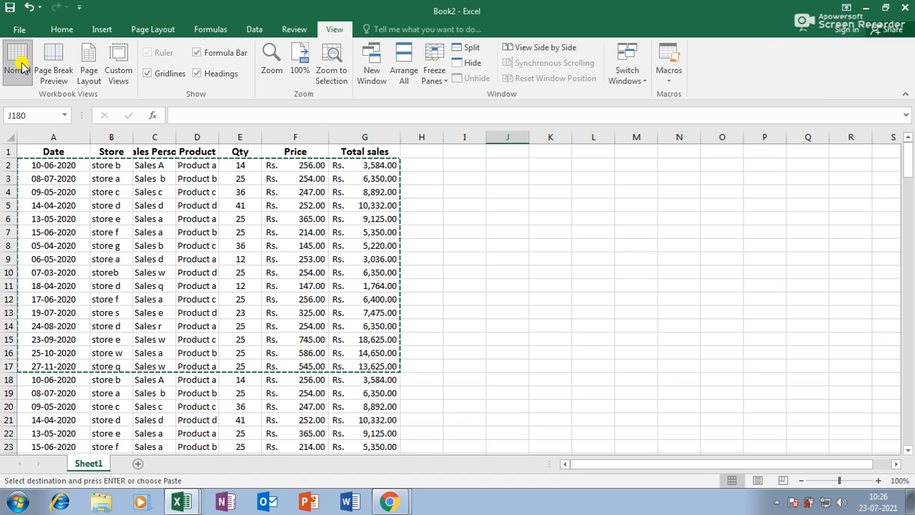
Step: Switch the sheet to Page Layout view
click(90, 67)
scroll(400, 268, up, 5)
scroll(393, 275, up, 20)
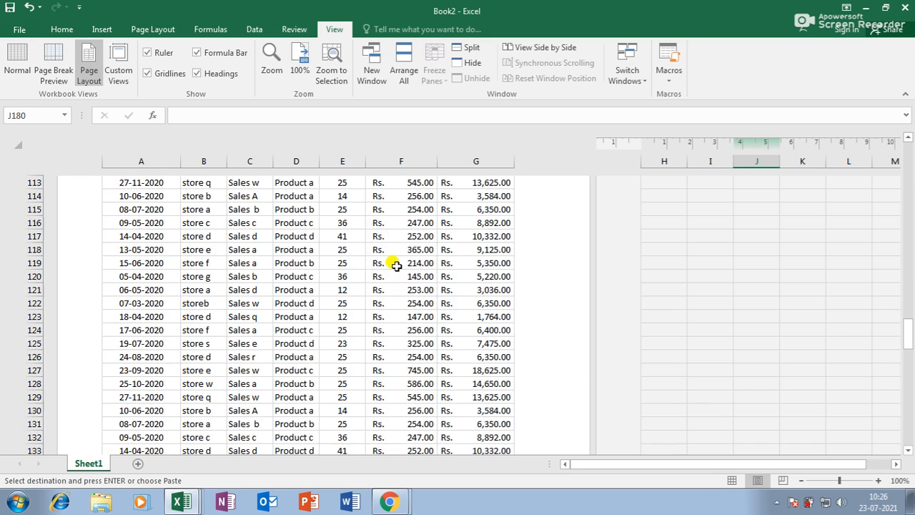
scroll(314, 259, up, 8)
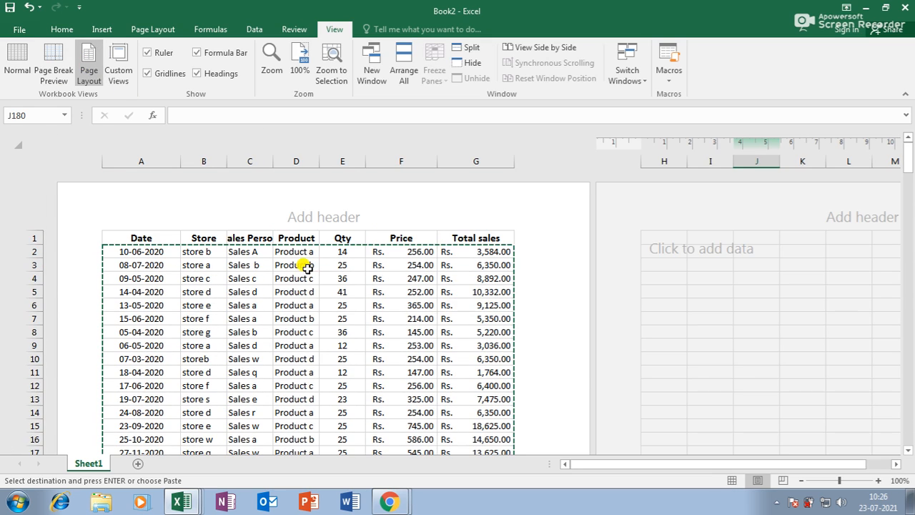
Step: Switch to Page Break Preview and scroll through the page breaks
click(50, 69)
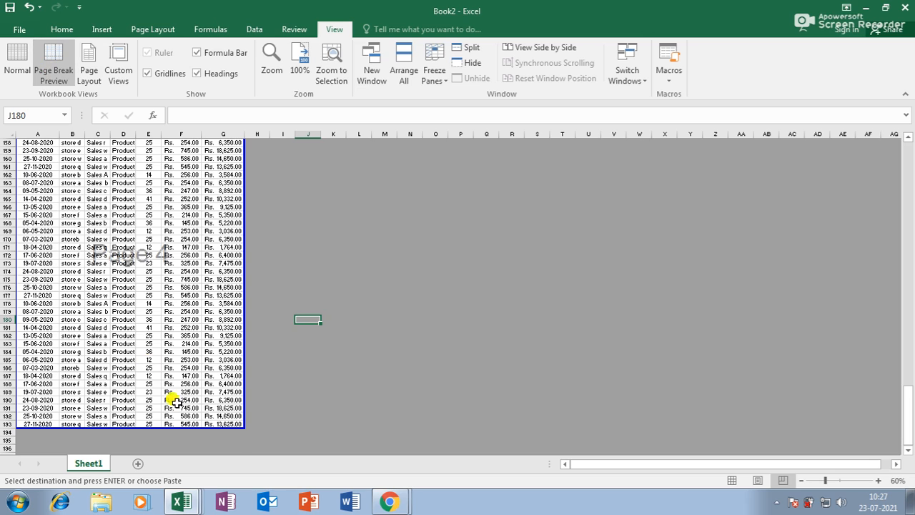
scroll(149, 363, up, 20)
scroll(198, 327, up, 20)
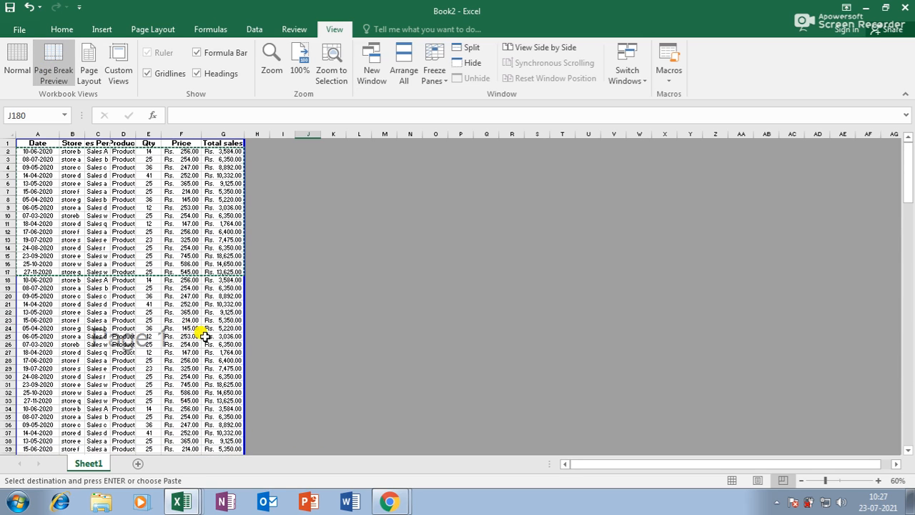
scroll(206, 336, down, 20)
scroll(197, 344, down, 20)
scroll(195, 344, up, 8)
scroll(198, 343, up, 10)
scroll(195, 341, up, 20)
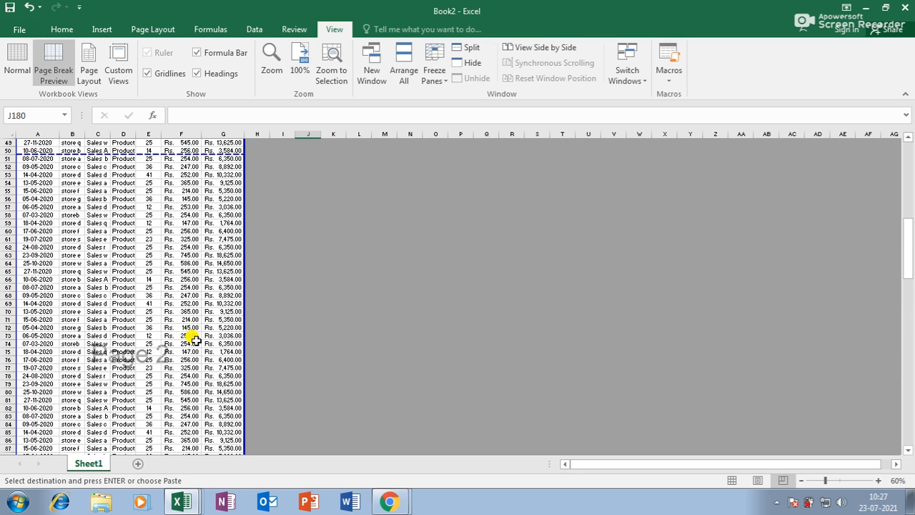
scroll(192, 342, up, 1)
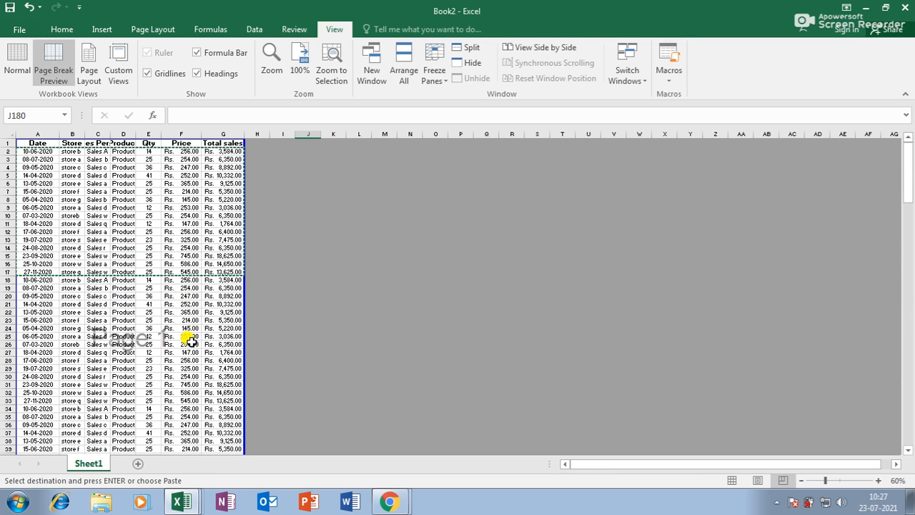
scroll(200, 362, down, 11)
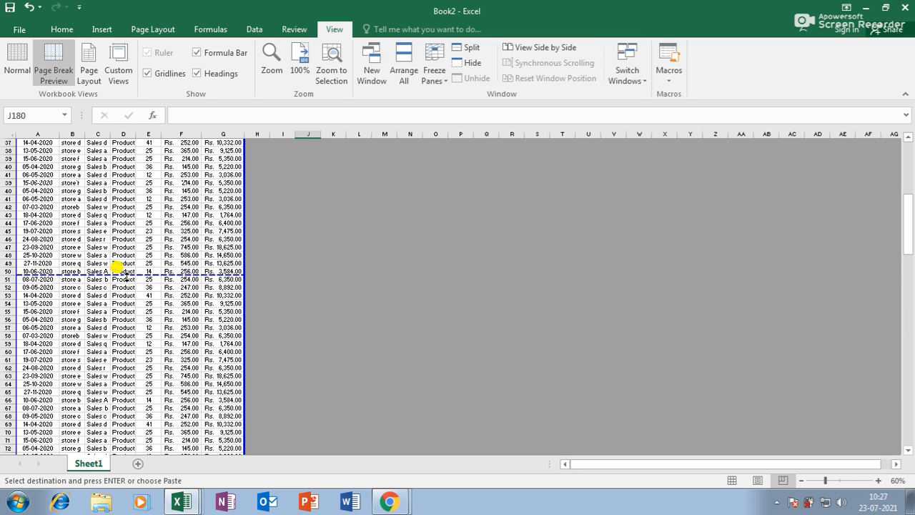
scroll(126, 274, down, 12)
Step: Drag the first page break so it falls after row 48
scroll(125, 274, down, 3)
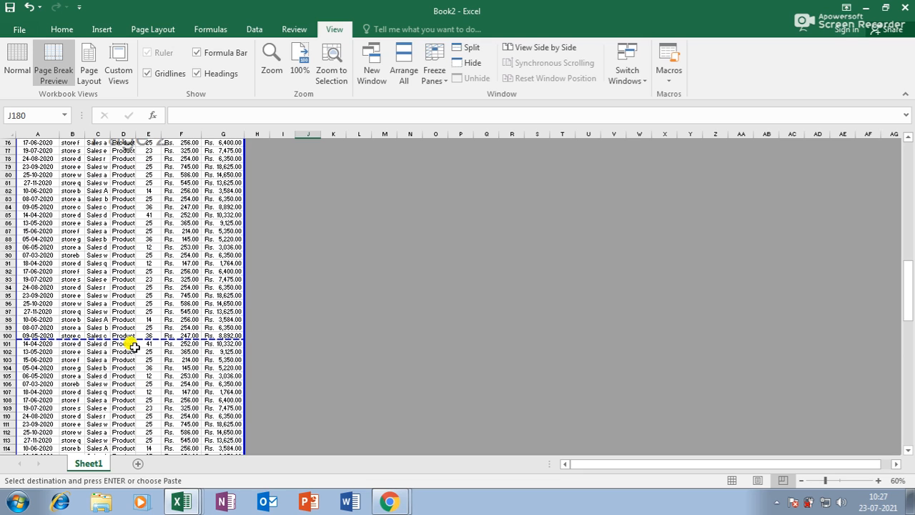
scroll(136, 340, down, 11)
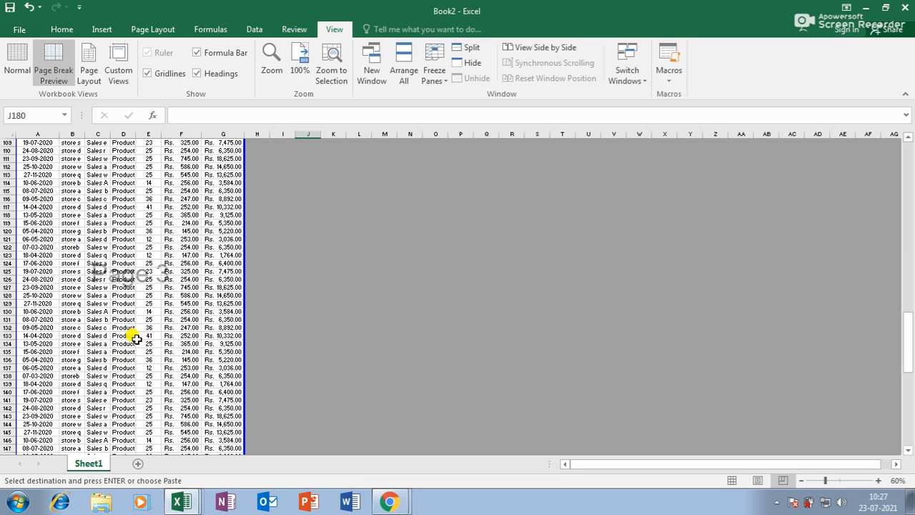
scroll(136, 340, up, 20)
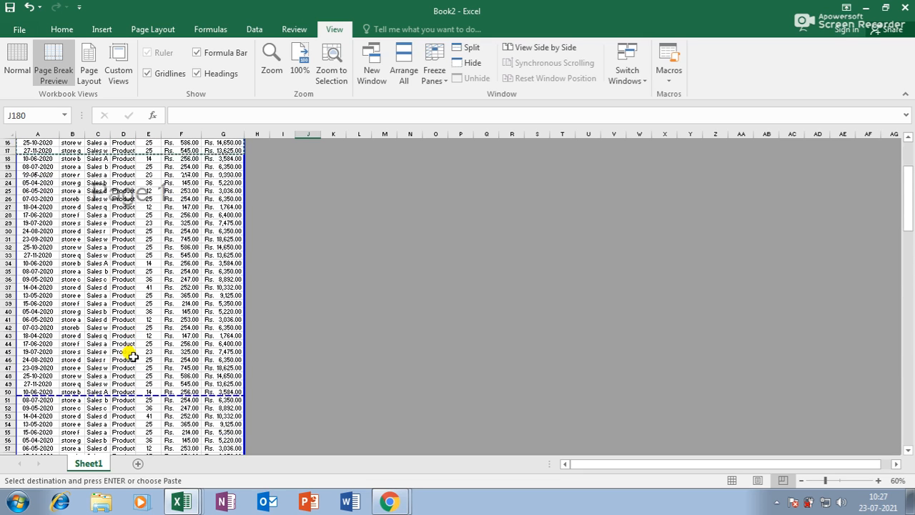
scroll(126, 361, down, 10)
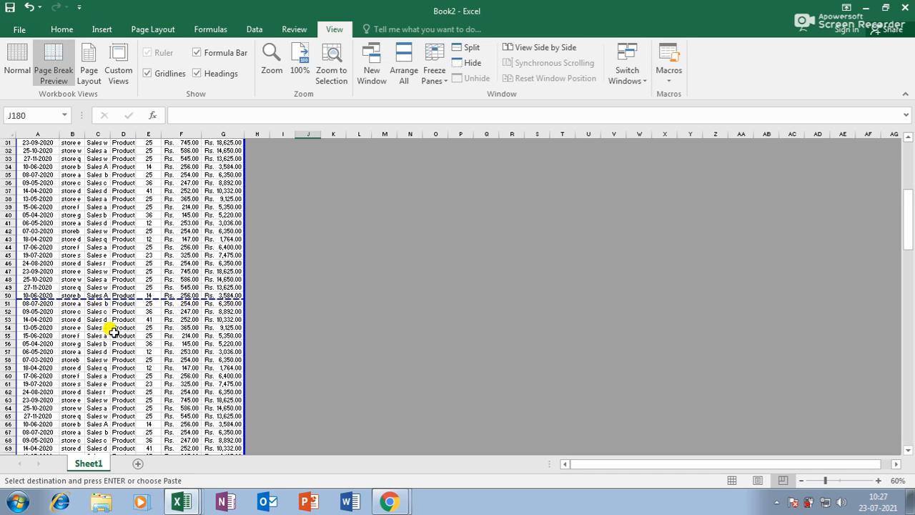
drag(117, 298, 117, 284)
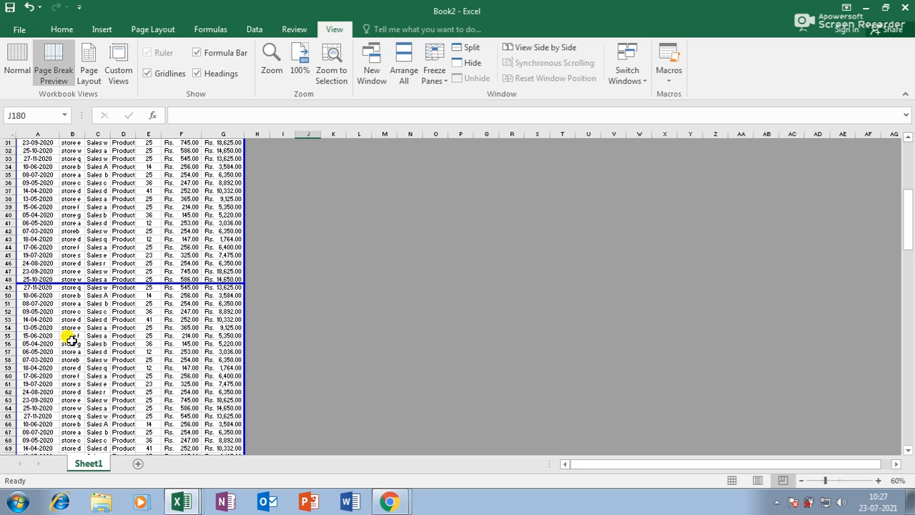
drag(103, 284, 108, 301)
Step: Adjust the page break near row 100 so it falls after row 100
scroll(111, 311, down, 5)
scroll(107, 304, down, 12)
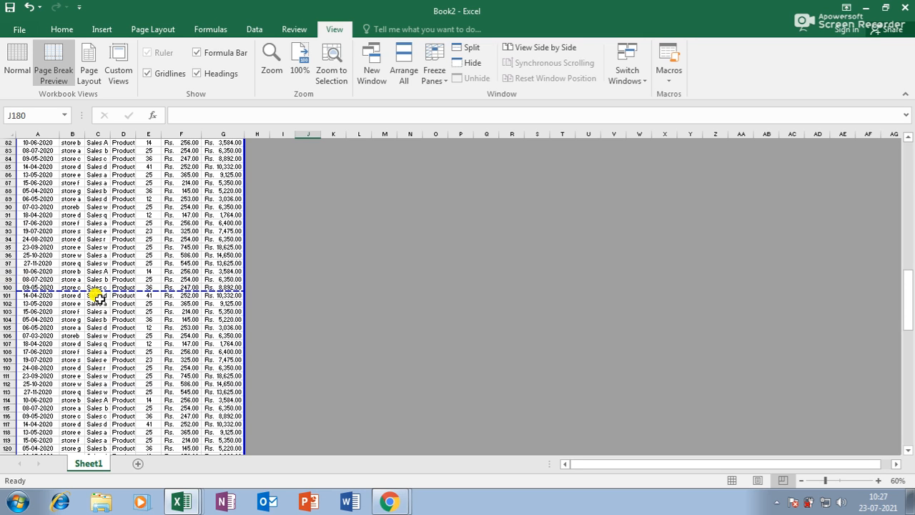
drag(103, 291, 25, 279)
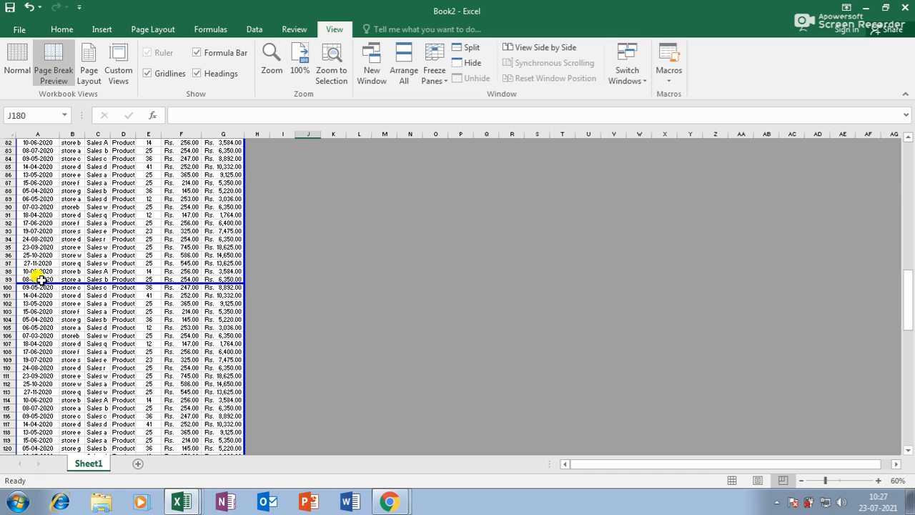
drag(90, 285, 89, 291)
scroll(91, 288, up, 5)
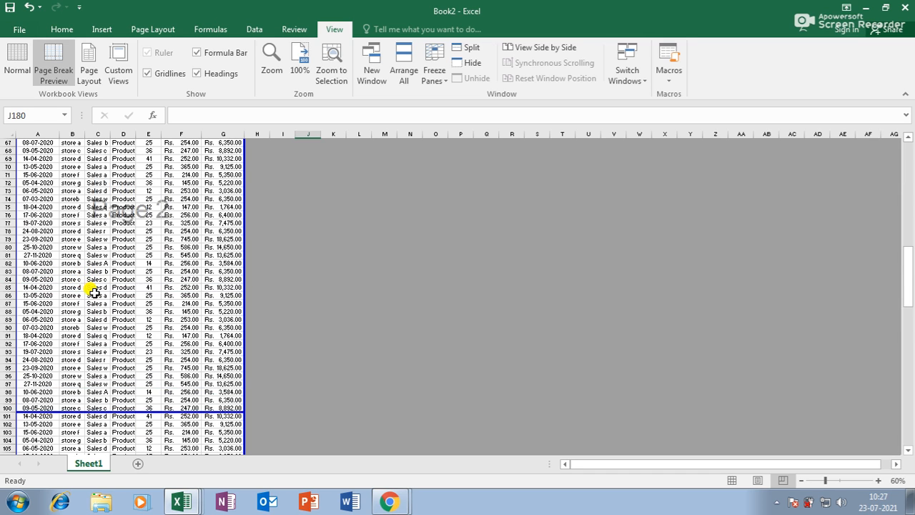
scroll(92, 361, down, 19)
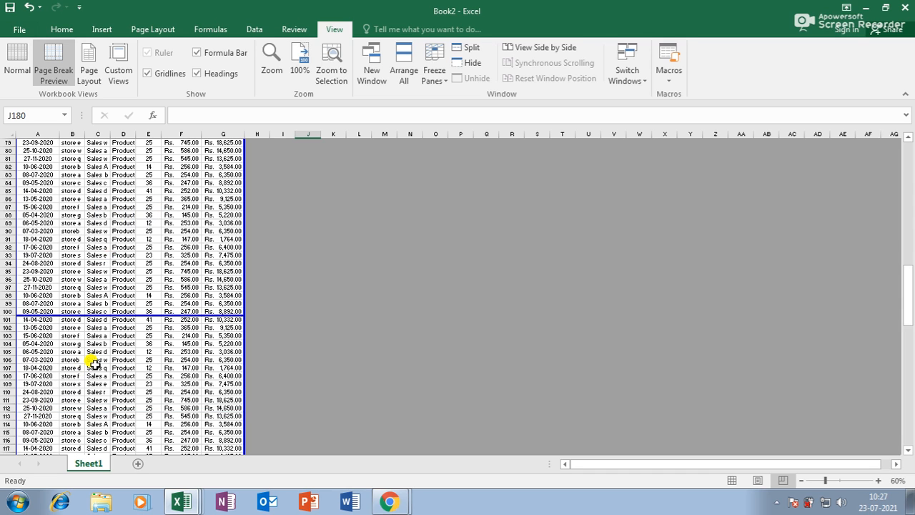
scroll(95, 372, down, 16)
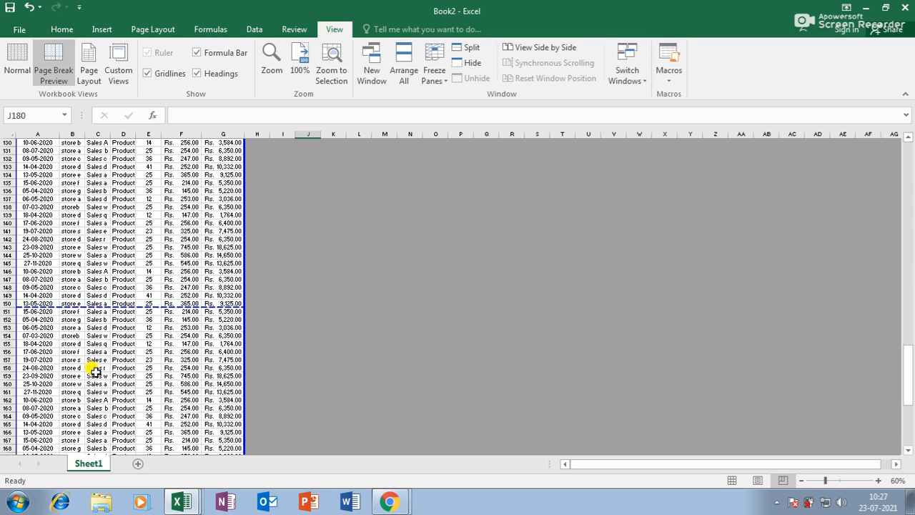
scroll(97, 371, up, 3)
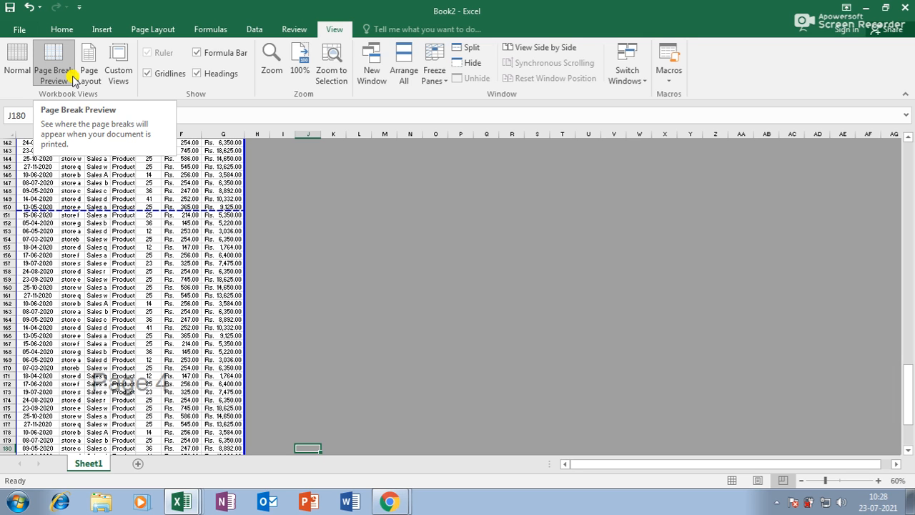
Step: Return to Page Layout view and check the Custom Views list
click(90, 75)
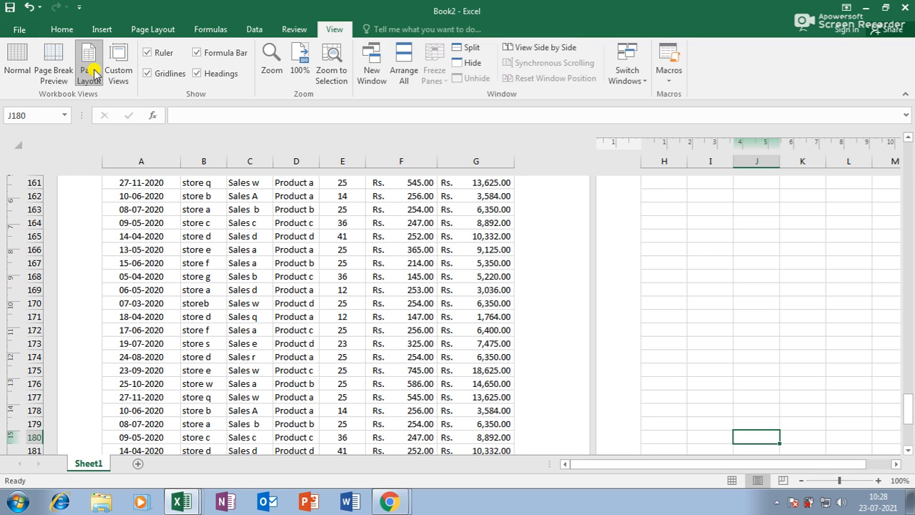
click(118, 73)
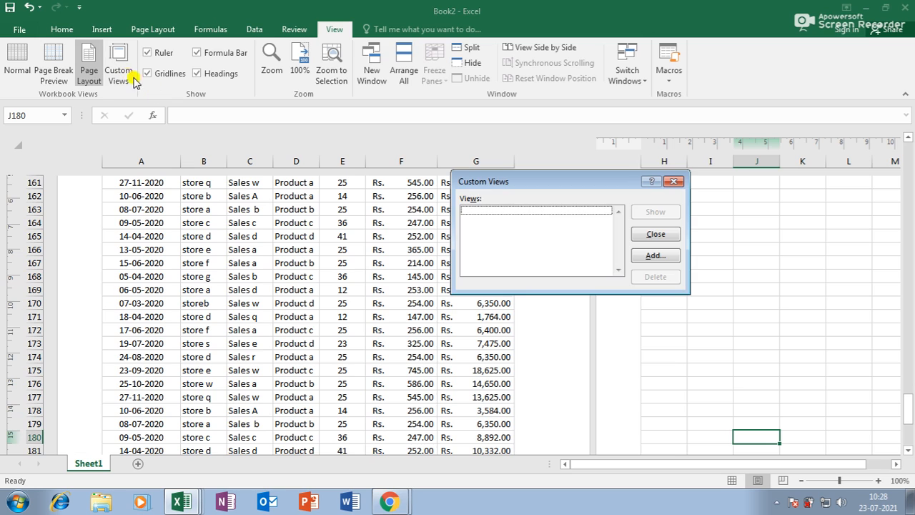
click(652, 236)
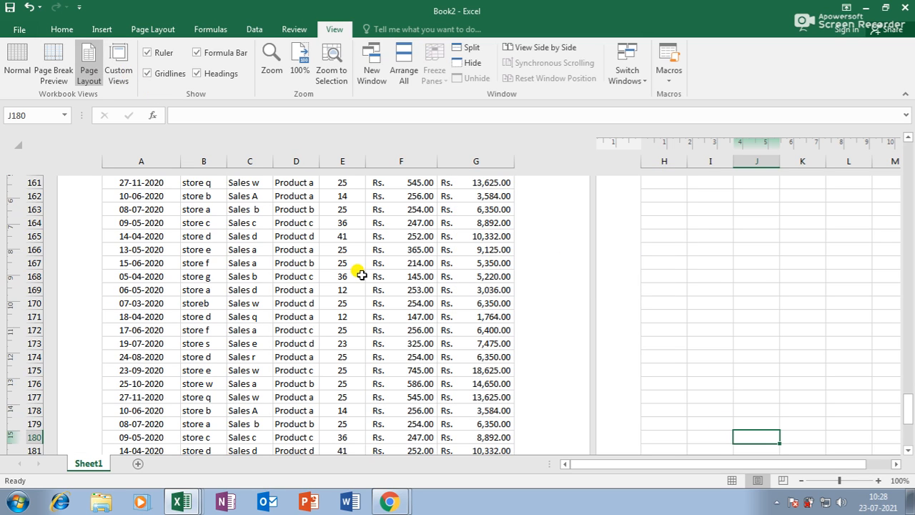
ctrl+scroll(366, 275, up, 6)
drag(754, 464, 600, 465)
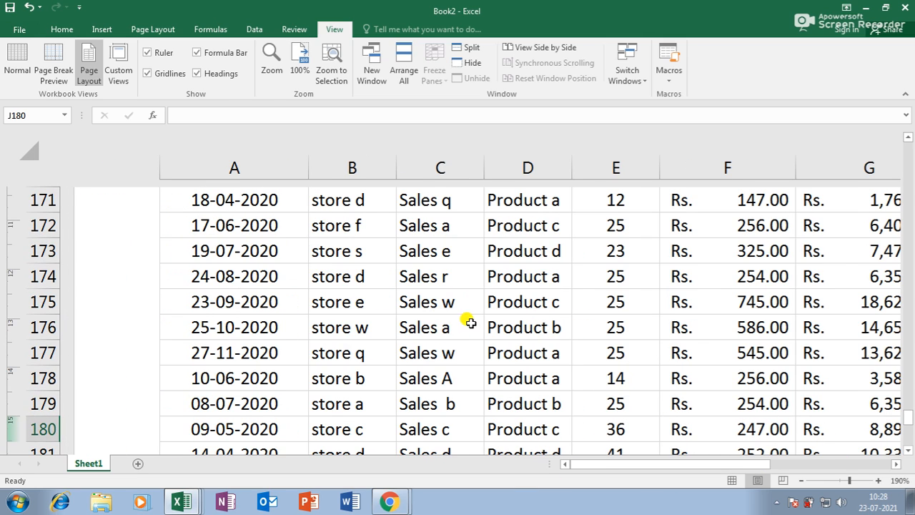
ctrl+scroll(465, 321, down, 2)
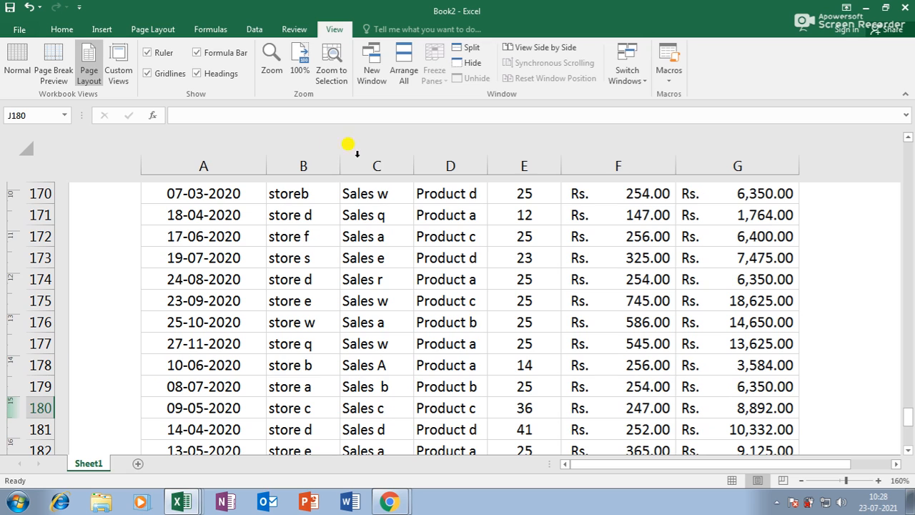
Step: Save the current view as a custom view named JHJ
click(113, 59)
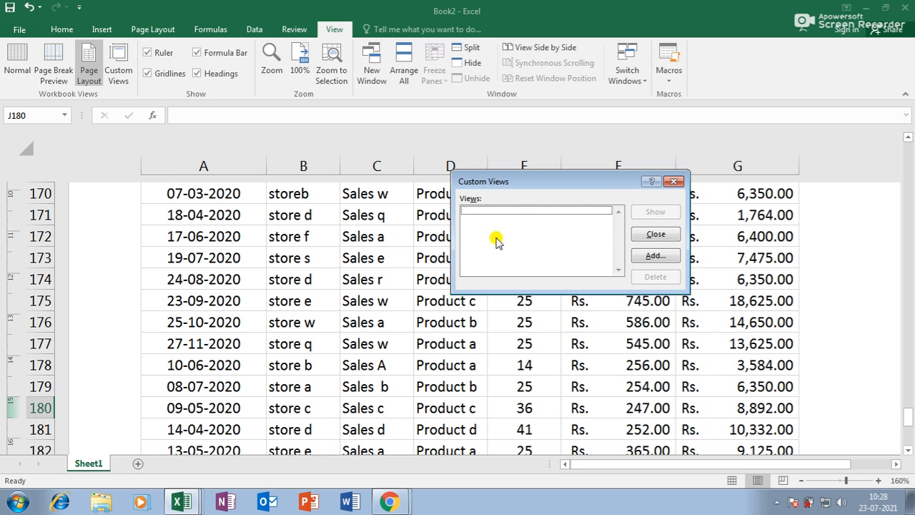
click(672, 259)
text(JHJ)
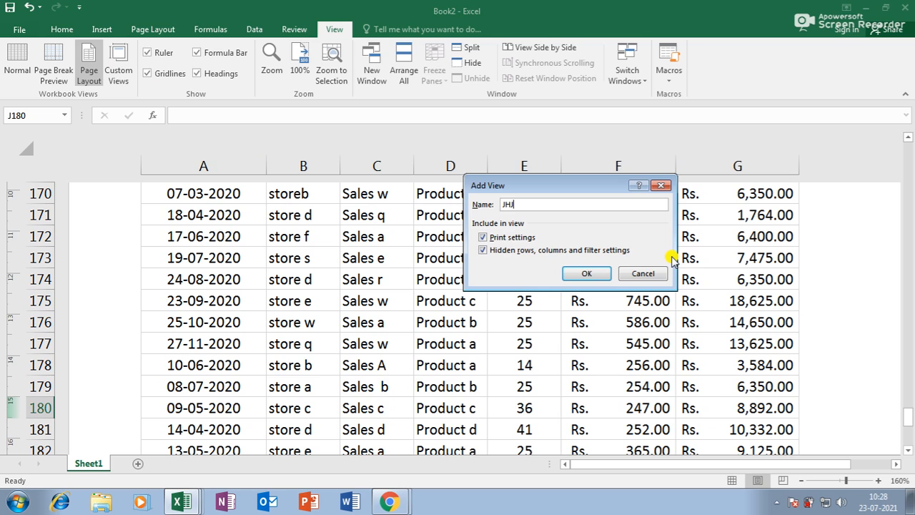
click(601, 275)
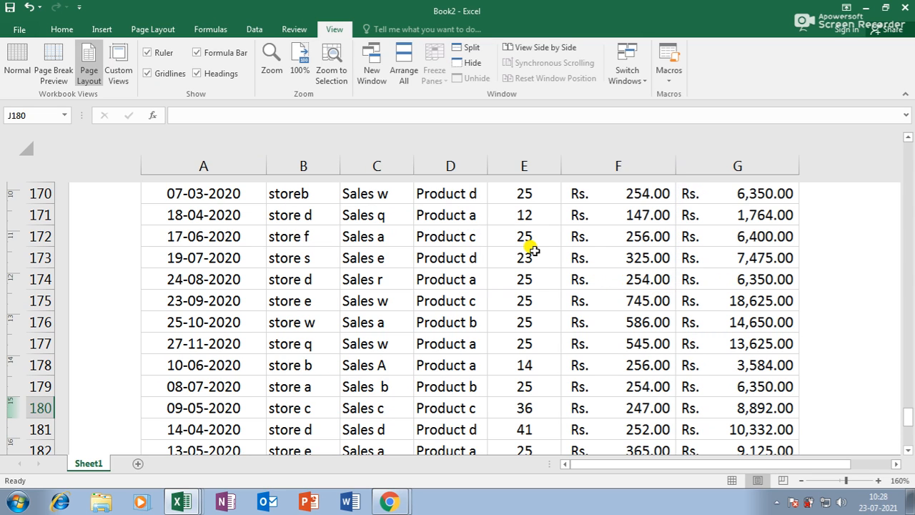
Step: Apply the saved custom view from the Custom Views list
scroll(526, 243, down, 5)
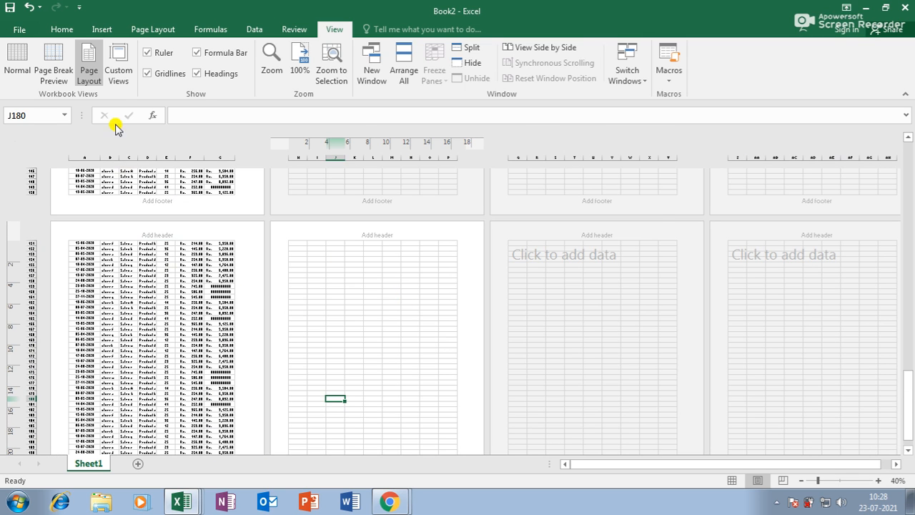
click(118, 68)
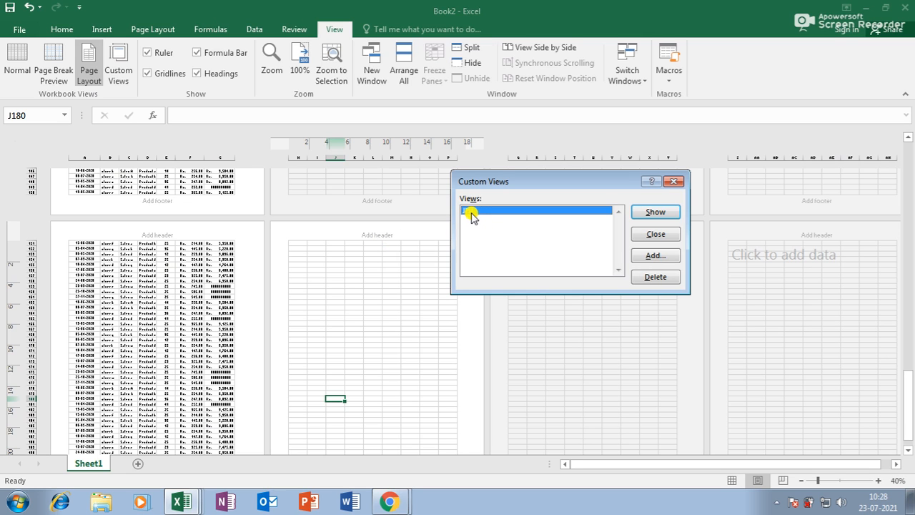
click(646, 215)
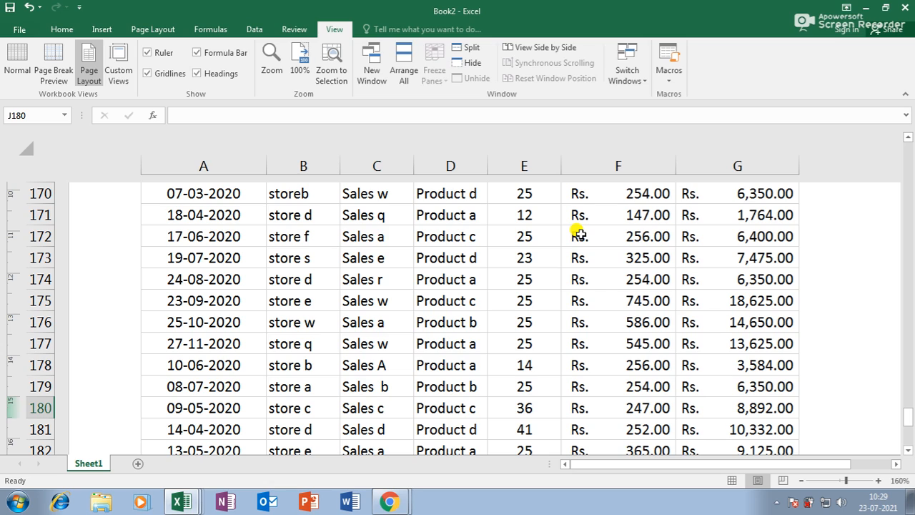
scroll(466, 299, up, 2)
scroll(468, 304, down, 3)
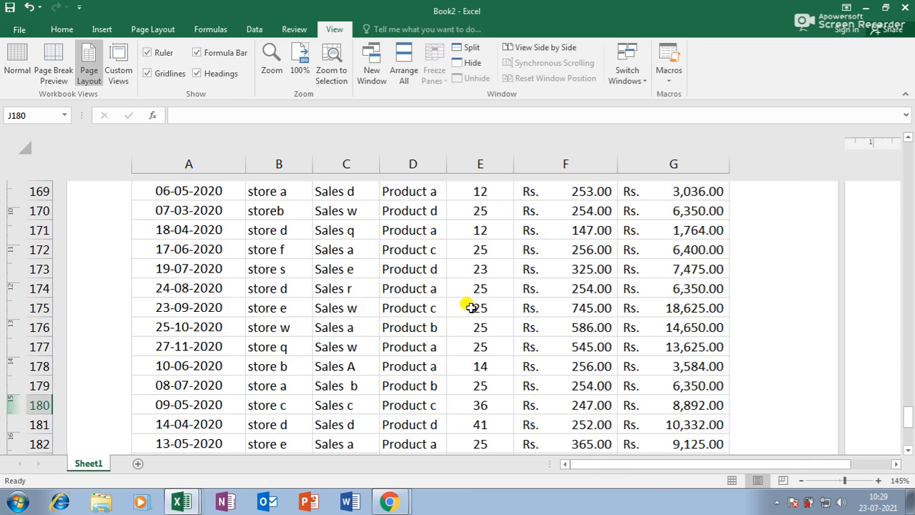
scroll(470, 304, up, 3)
scroll(486, 303, up, 19)
scroll(486, 302, up, 18)
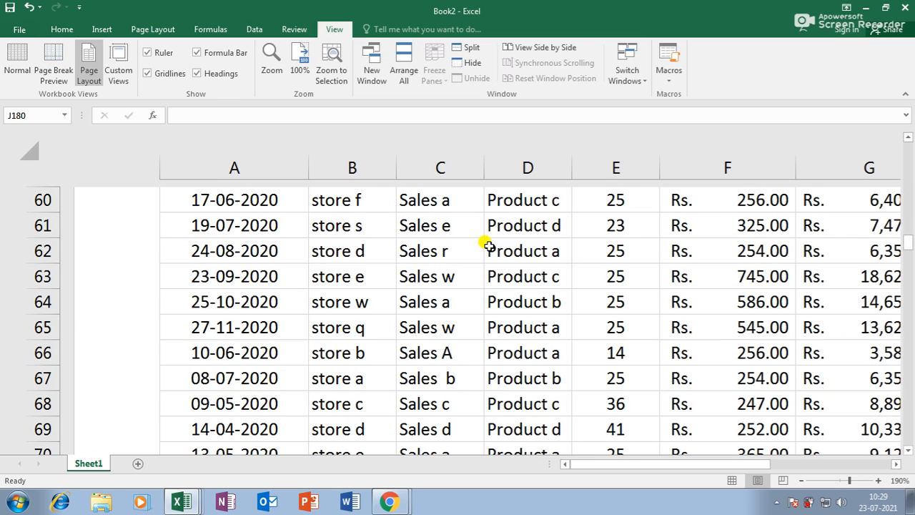
scroll(487, 245, down, 2)
scroll(485, 251, up, 20)
scroll(480, 264, down, 16)
scroll(483, 259, up, 3)
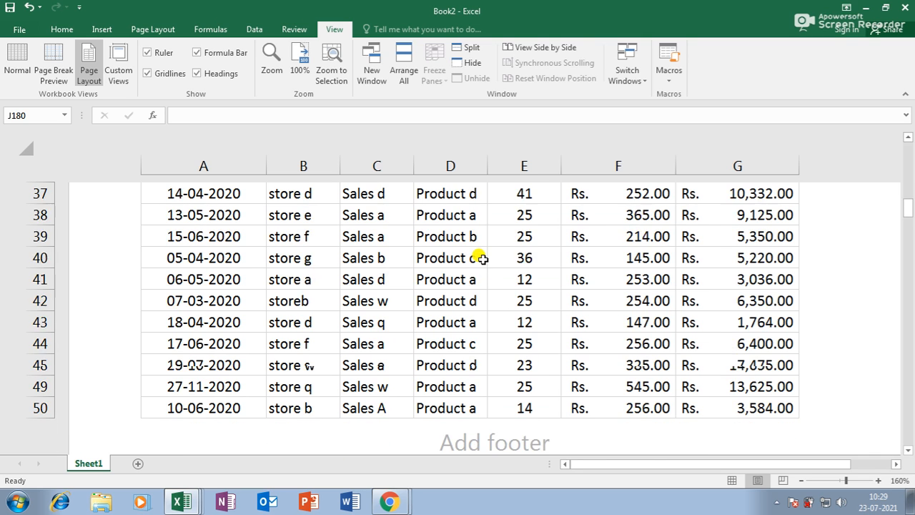
scroll(480, 259, up, 10)
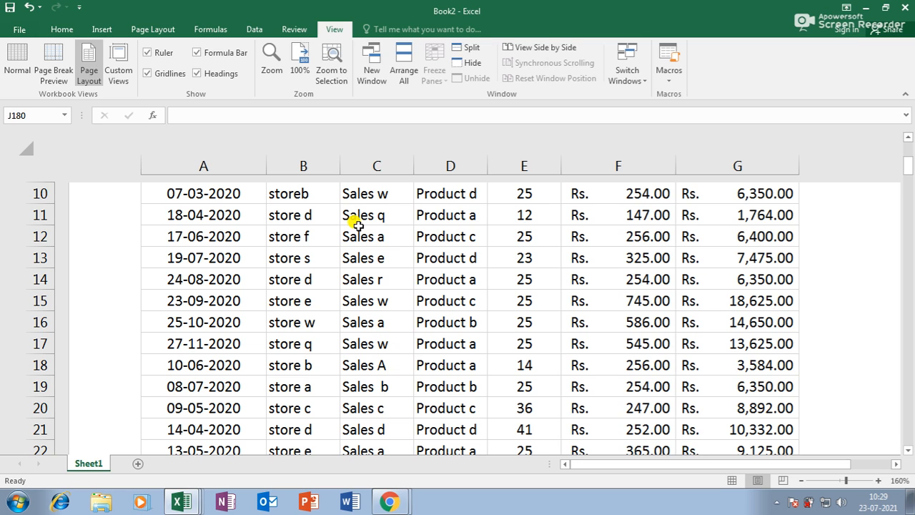
Step: Save the current view as a custom view named GTF
click(118, 68)
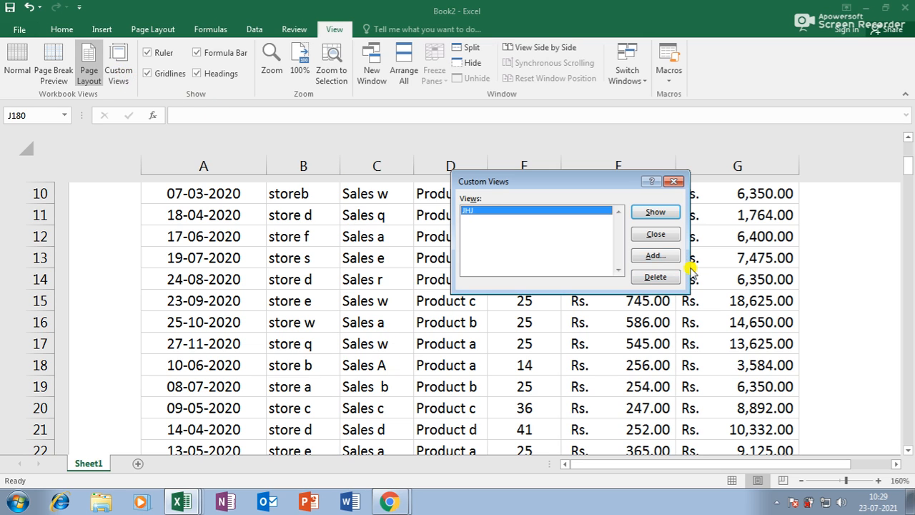
click(658, 256)
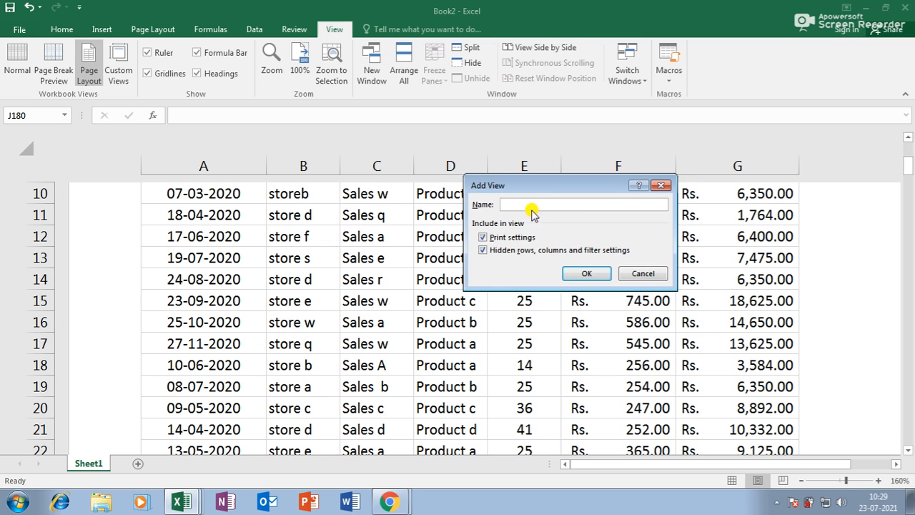
text(GTF)
click(585, 272)
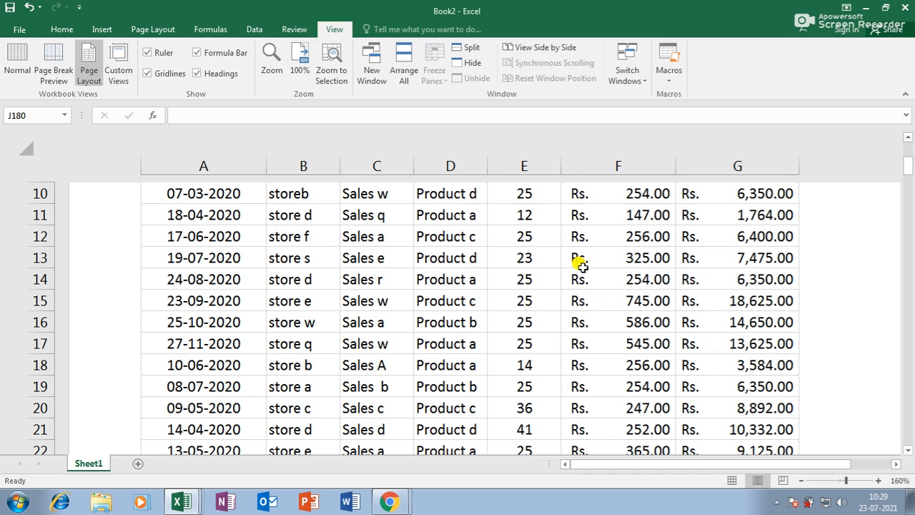
Step: Select E14, scroll away, then reapply the GTF custom view
click(517, 275)
scroll(516, 274, down, 1)
scroll(516, 275, down, 7)
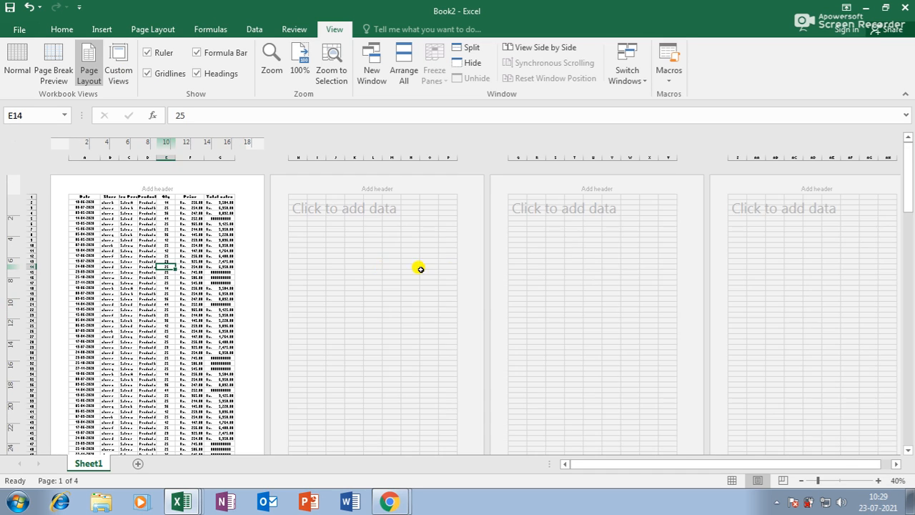
scroll(220, 274, up, 3)
scroll(254, 284, down, 1)
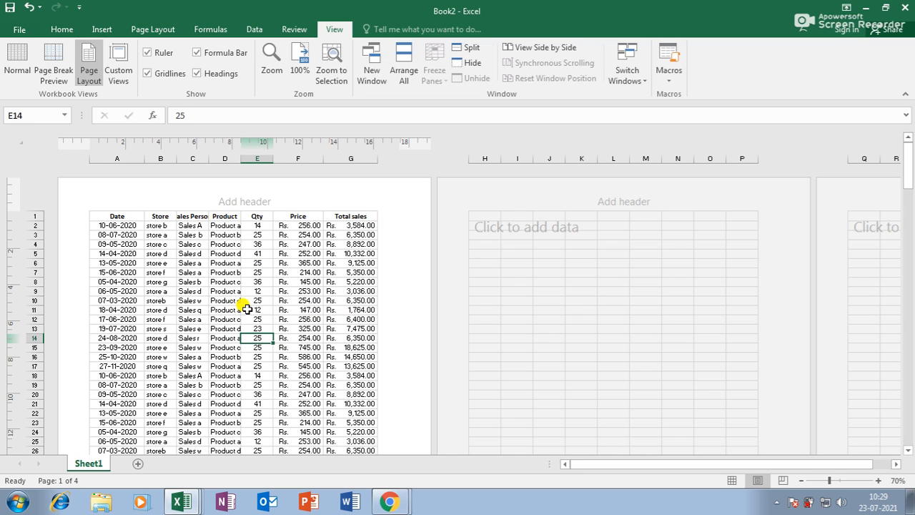
click(116, 79)
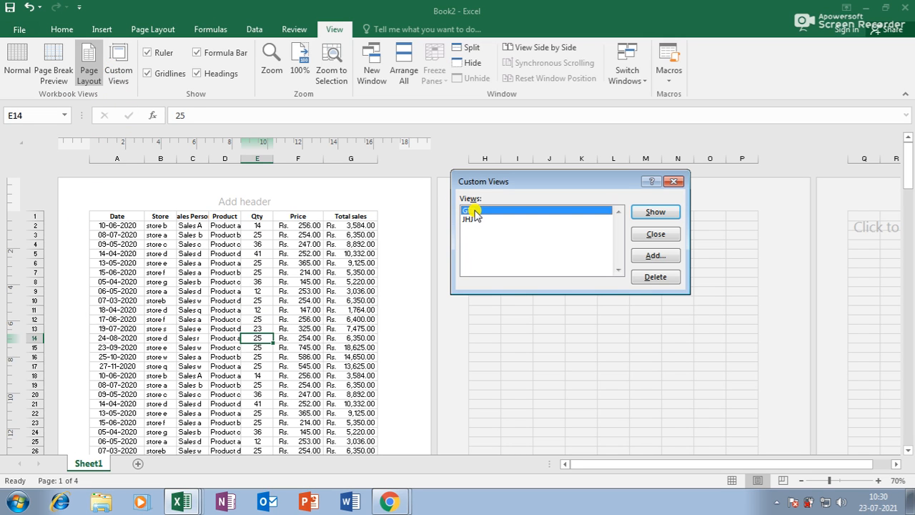
click(658, 212)
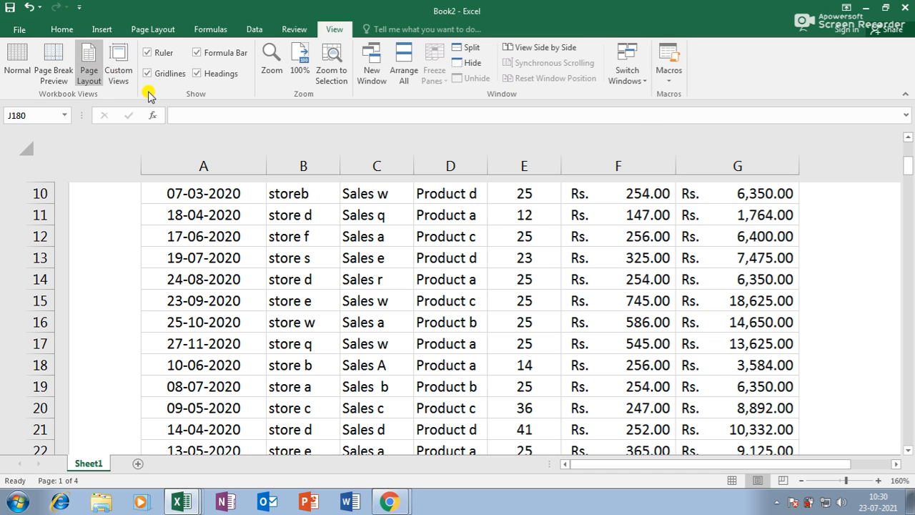
click(148, 53)
click(148, 54)
click(148, 54)
click(148, 54)
click(148, 74)
click(148, 74)
click(148, 74)
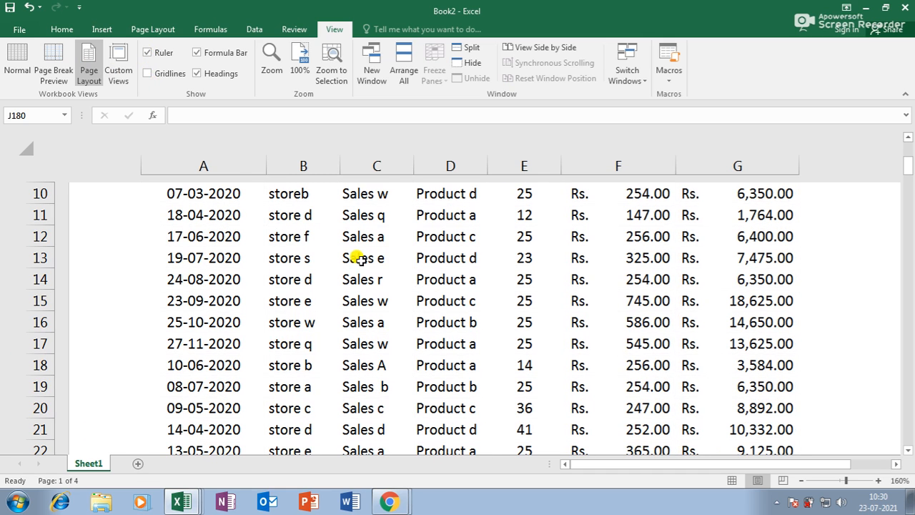
ctrl+scroll(358, 255, down, 4)
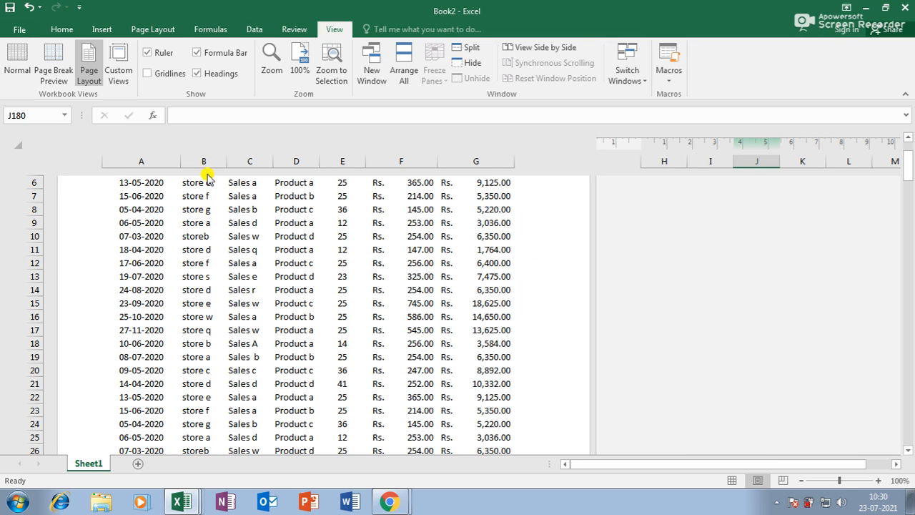
click(148, 74)
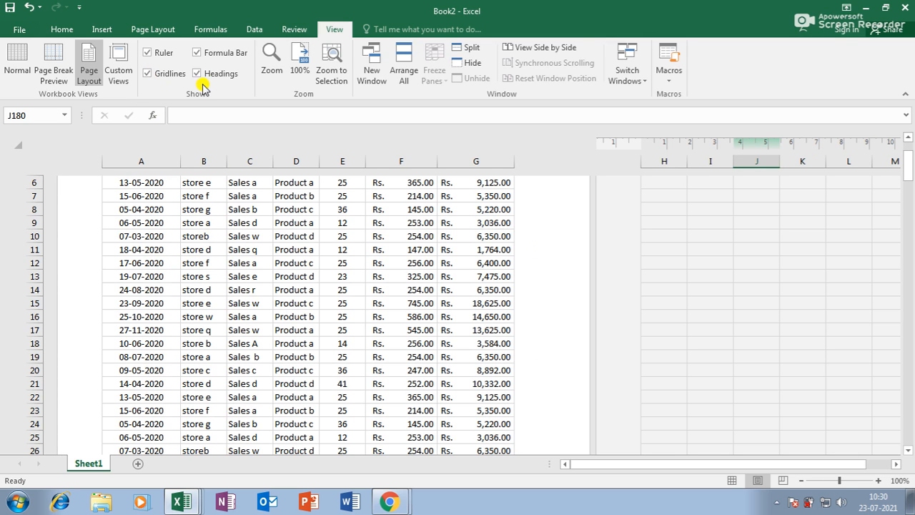
click(196, 54)
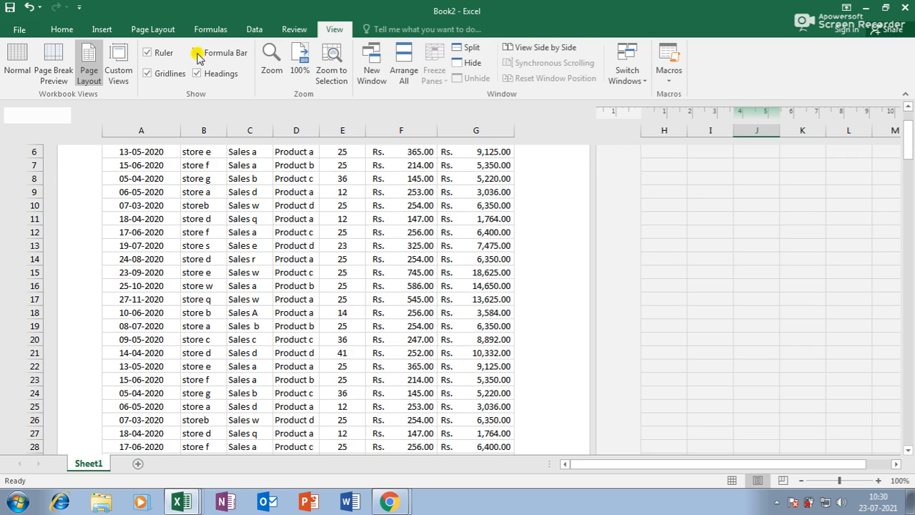
click(197, 54)
ctrl+scroll(226, 216, up, 2)
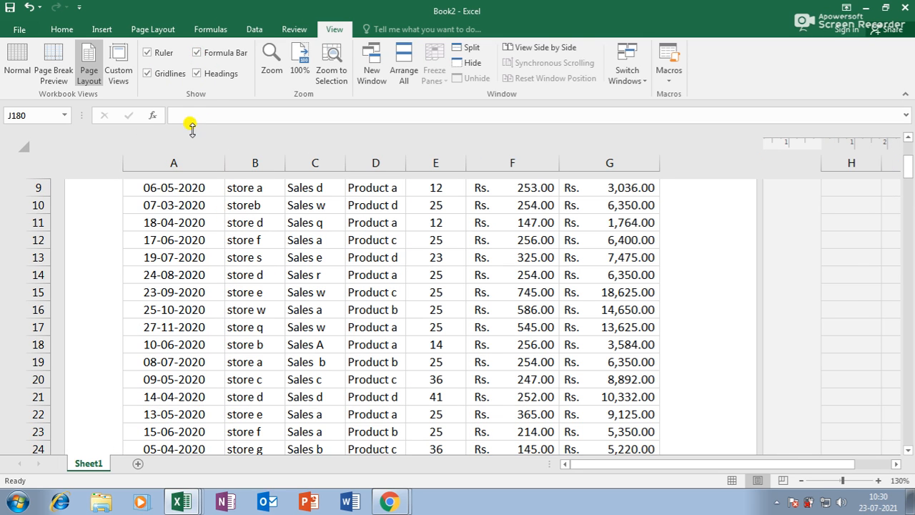
click(199, 58)
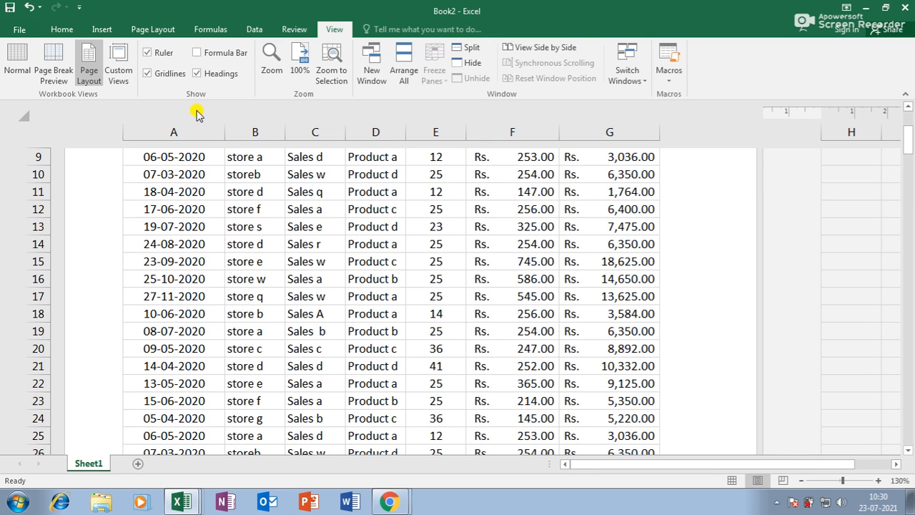
click(201, 56)
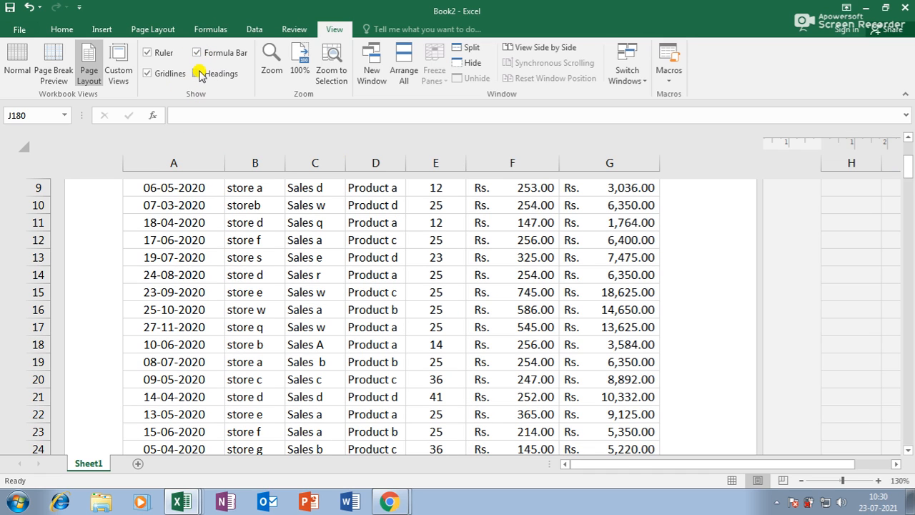
click(197, 73)
click(198, 75)
Step: Zoom the sales sheet to 200% magnification
click(271, 60)
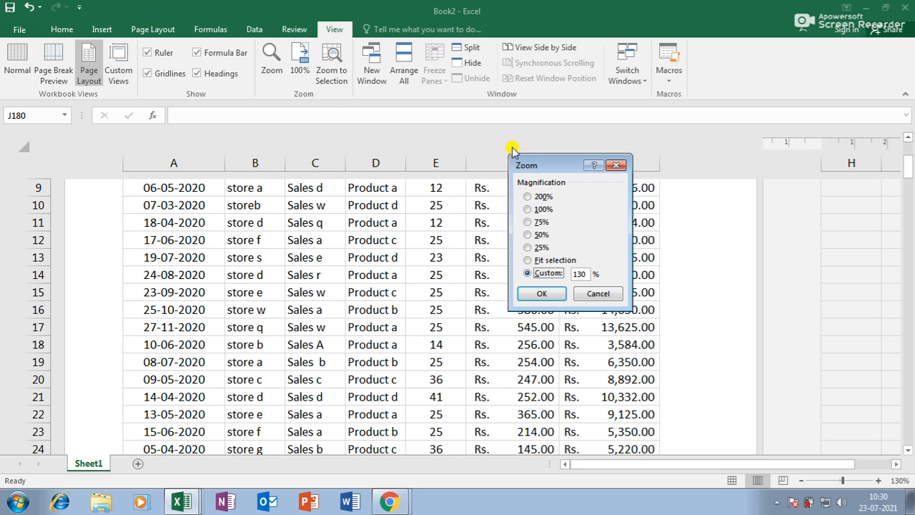
click(535, 196)
click(542, 293)
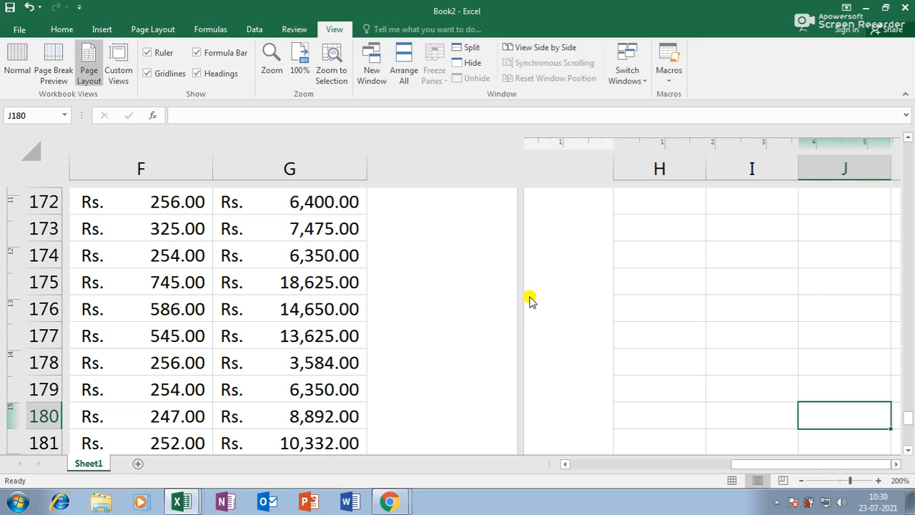
Step: Select G175, test zooming with Ctrl+scroll, and reset the view to 100%
click(293, 279)
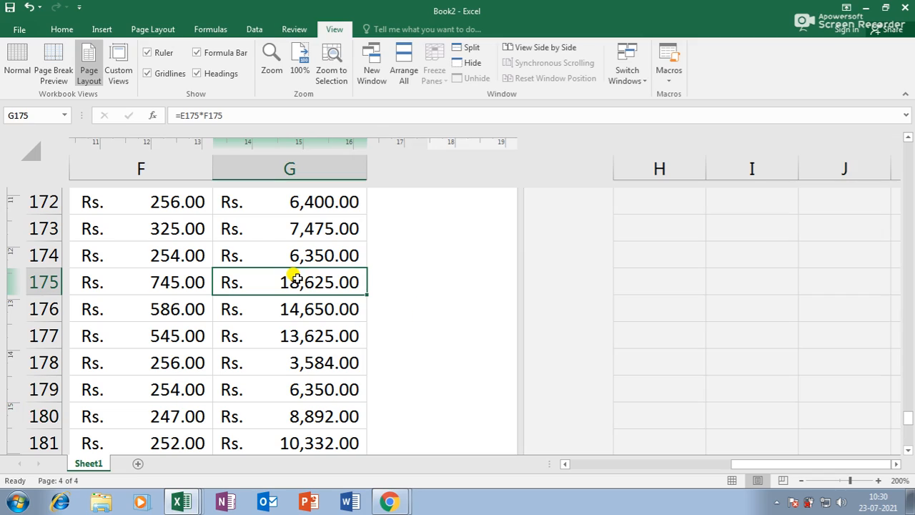
scroll(295, 279, down, 9)
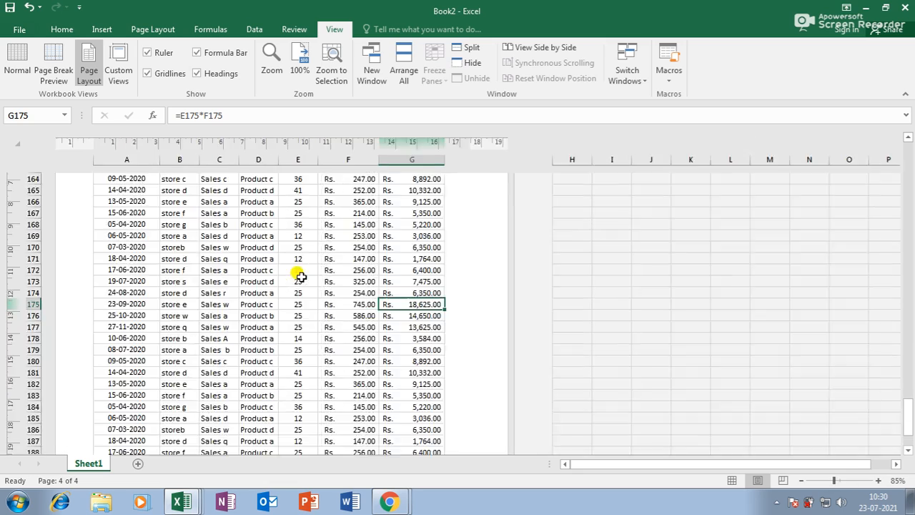
scroll(306, 279, up, 9)
scroll(307, 277, down, 9)
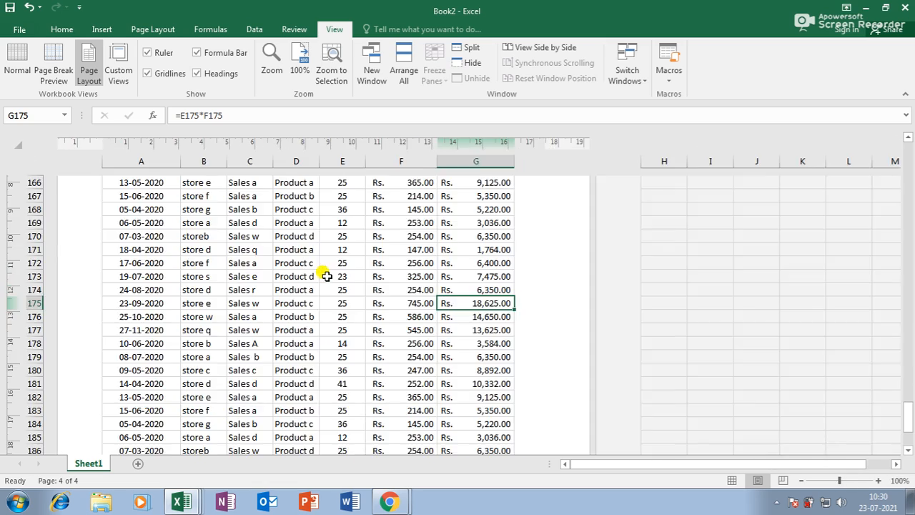
scroll(326, 273, up, 8)
scroll(325, 276, down, 9)
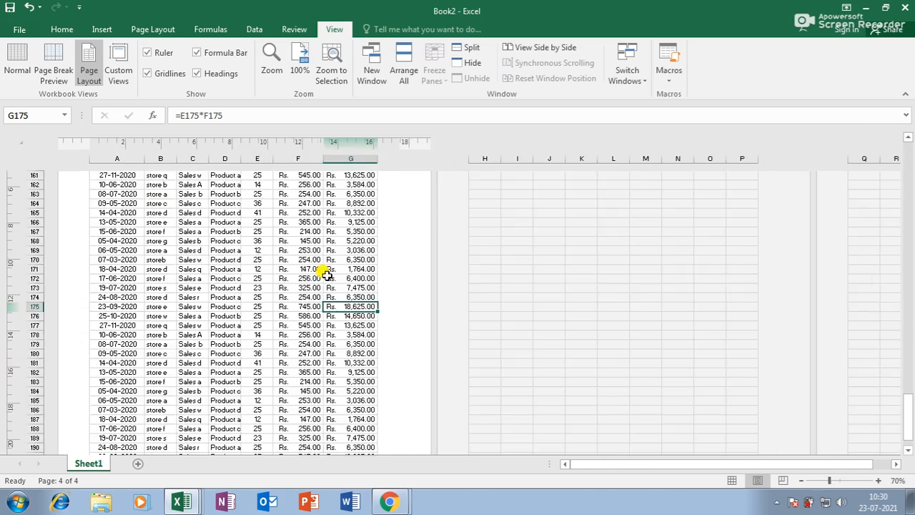
scroll(327, 277, up, 5)
scroll(326, 273, up, 3)
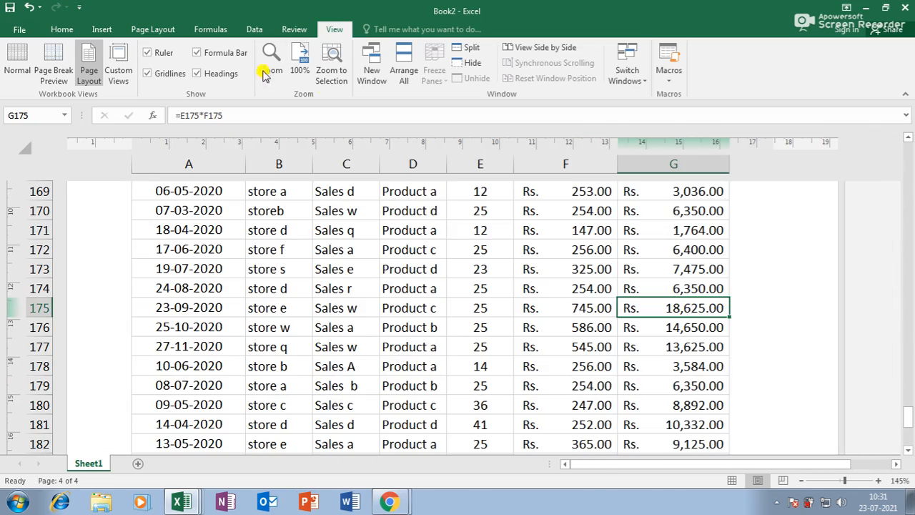
click(304, 80)
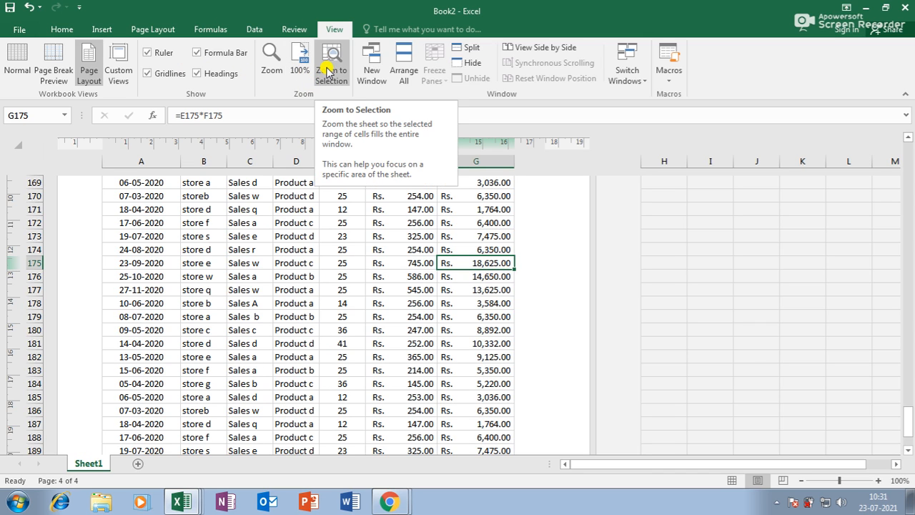
Step: Zoom to fit the block starting at row 178, then deselect it to C181
drag(141, 303, 296, 391)
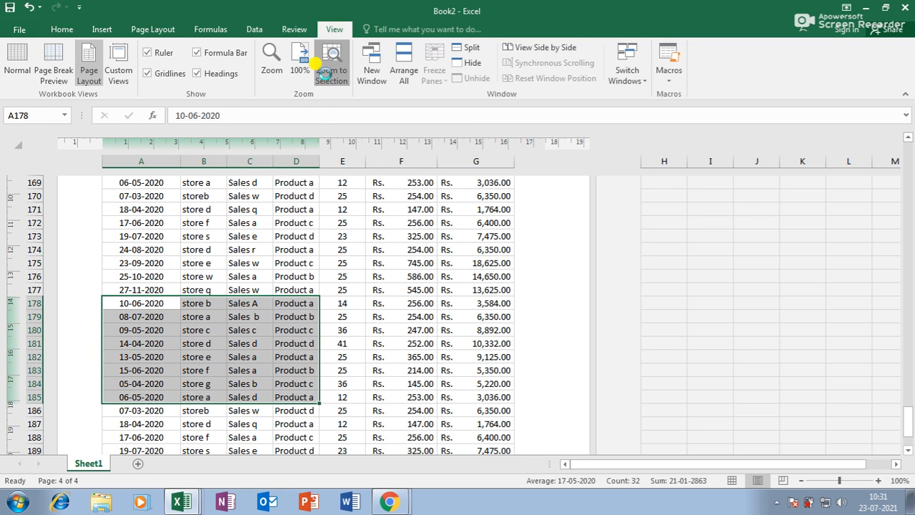
click(324, 73)
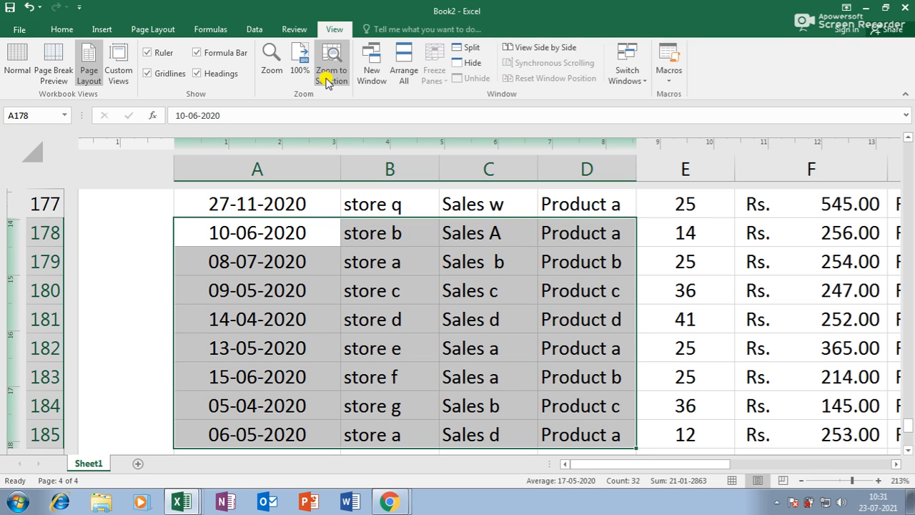
click(485, 316)
scroll(486, 315, down, 10)
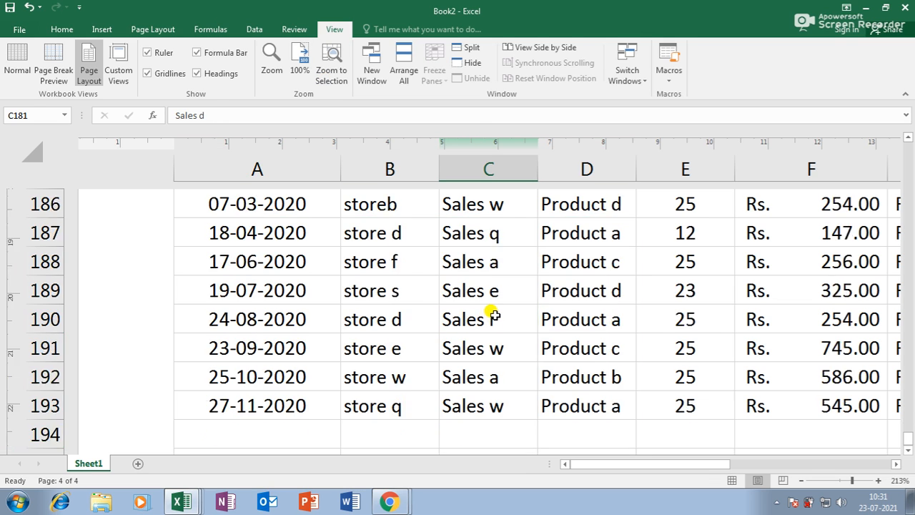
scroll(492, 310, up, 6)
scroll(494, 308, down, 5)
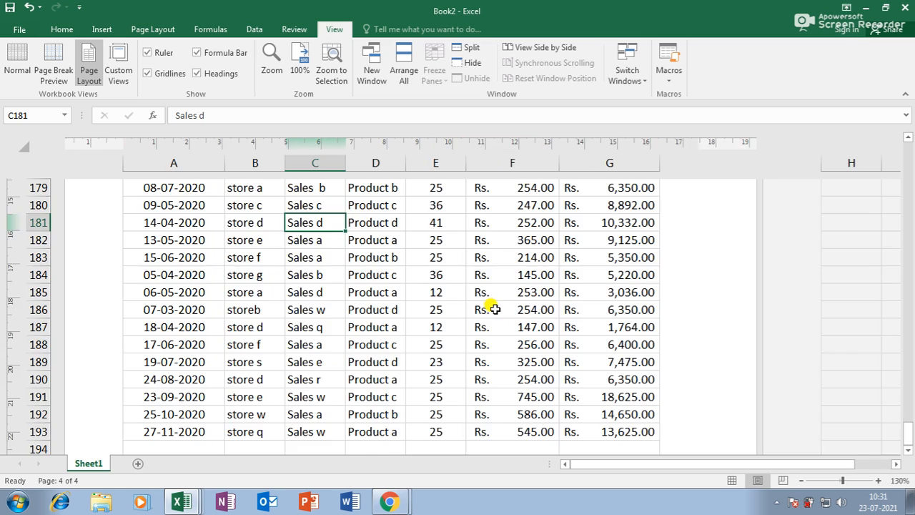
Step: Zoom to selection on D182:G188, zoom back out, and open a new Book2 window
drag(240, 315, 422, 382)
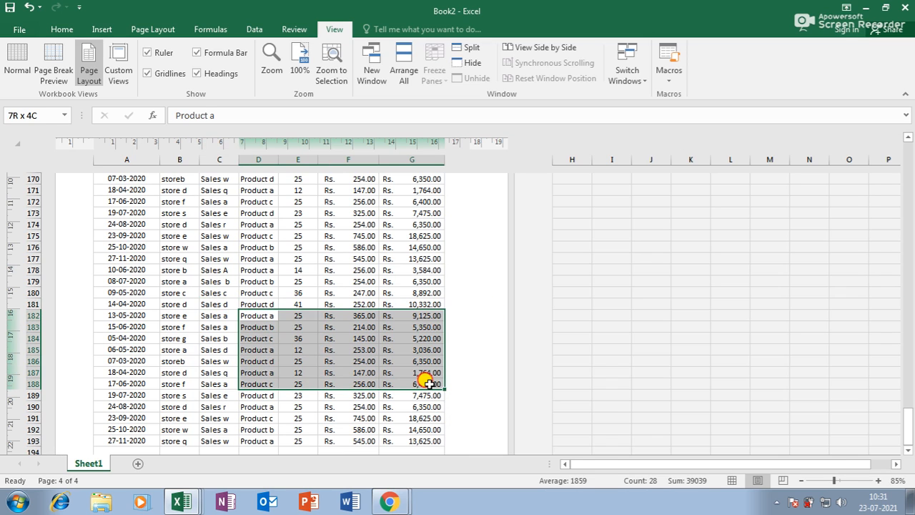
click(330, 65)
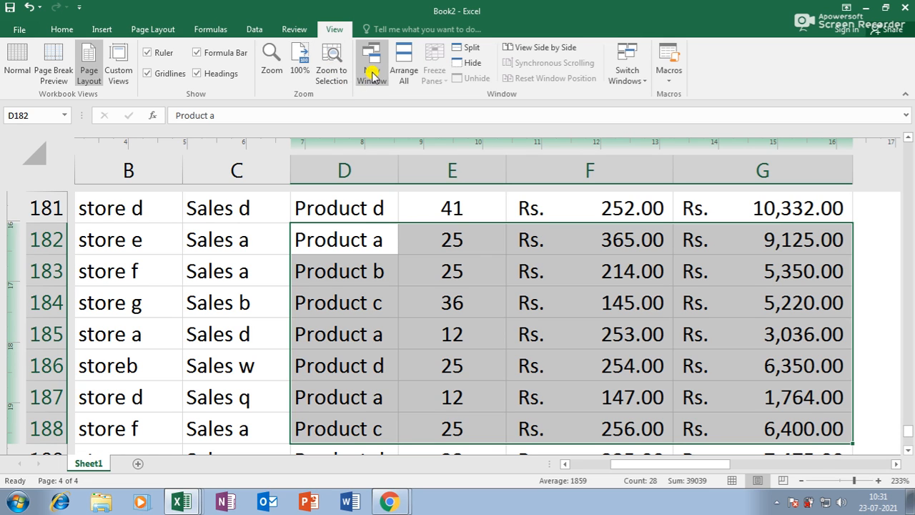
click(350, 245)
ctrl+scroll(350, 243, down, 4)
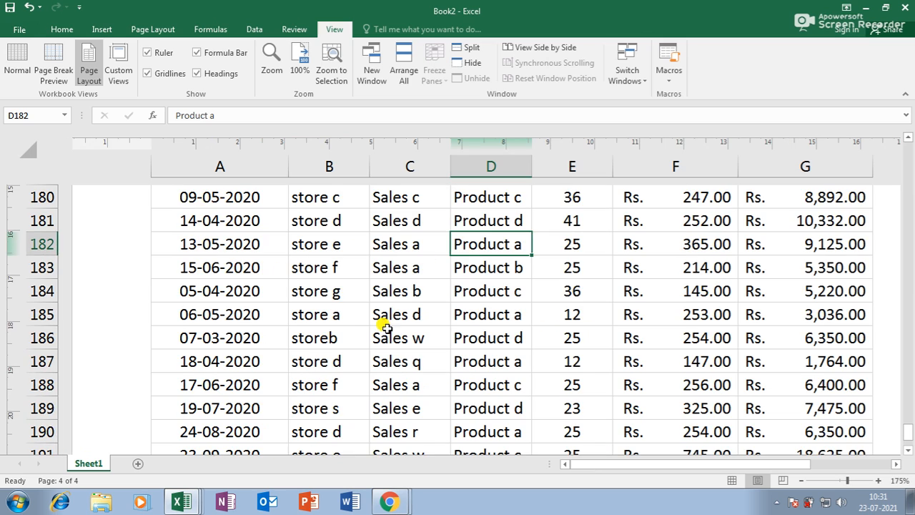
ctrl+scroll(445, 257, down, 1)
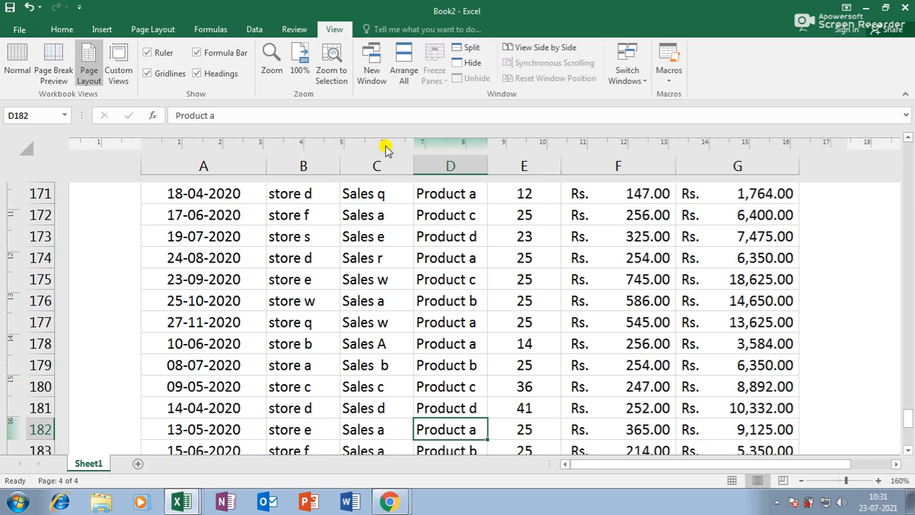
click(372, 66)
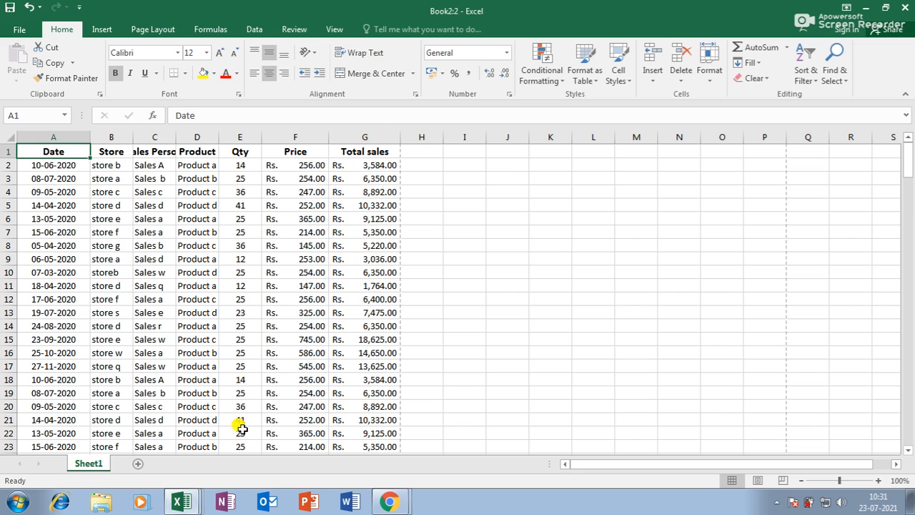
Step: Close Book1 from the taskbar without saving, and zoom Book2:2 to 130%
click(186, 503)
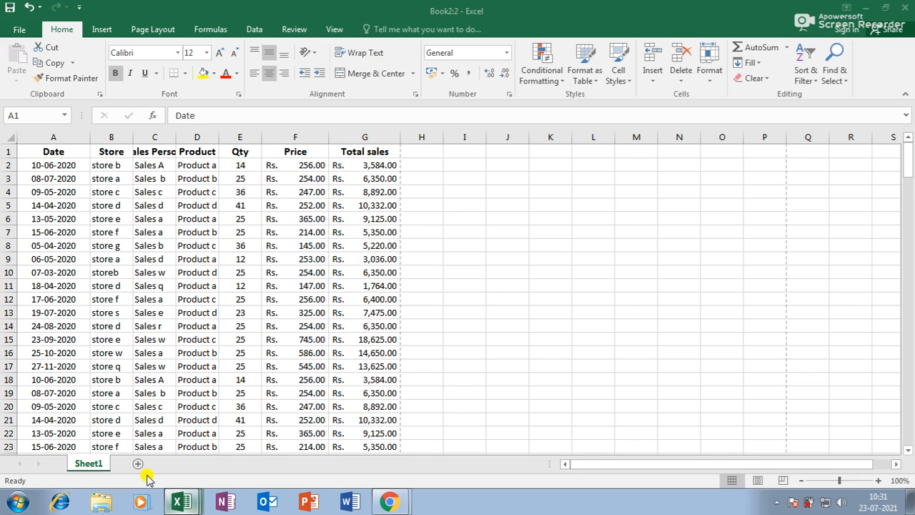
click(228, 433)
click(443, 266)
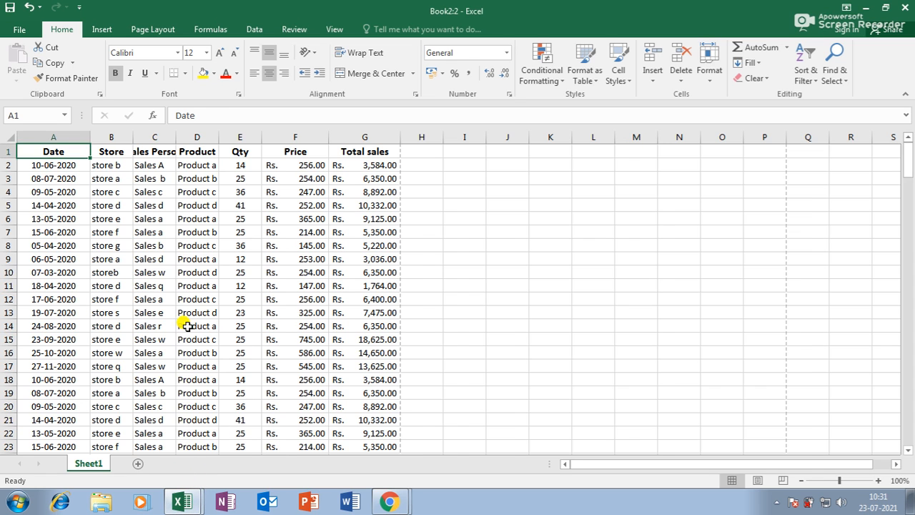
ctrl+scroll(220, 216, up, 1)
ctrl+scroll(221, 217, up, 1)
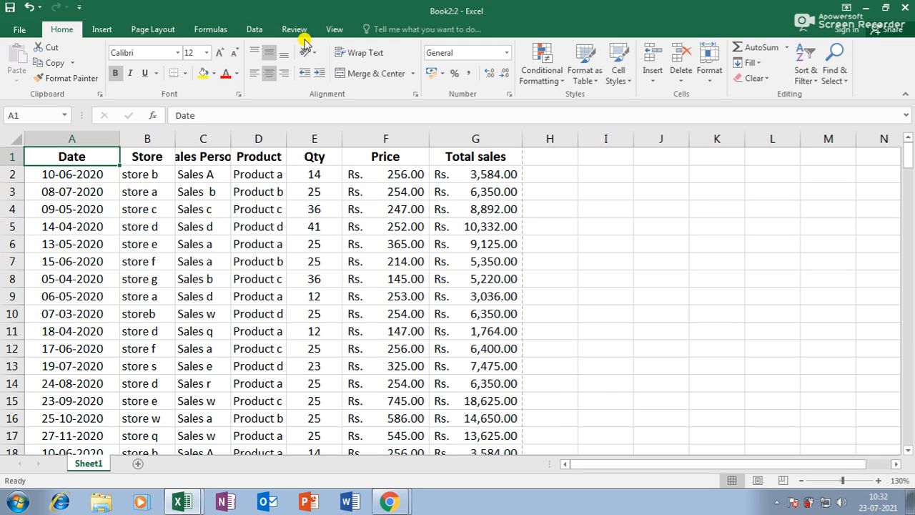
click(329, 27)
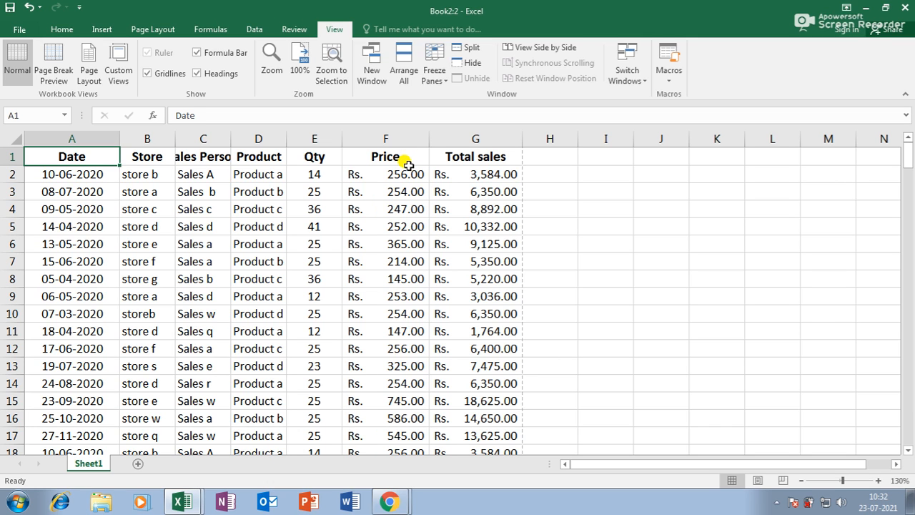
Step: Tile both Book2 windows, close the right one, and maximize the remaining window
click(403, 69)
click(546, 281)
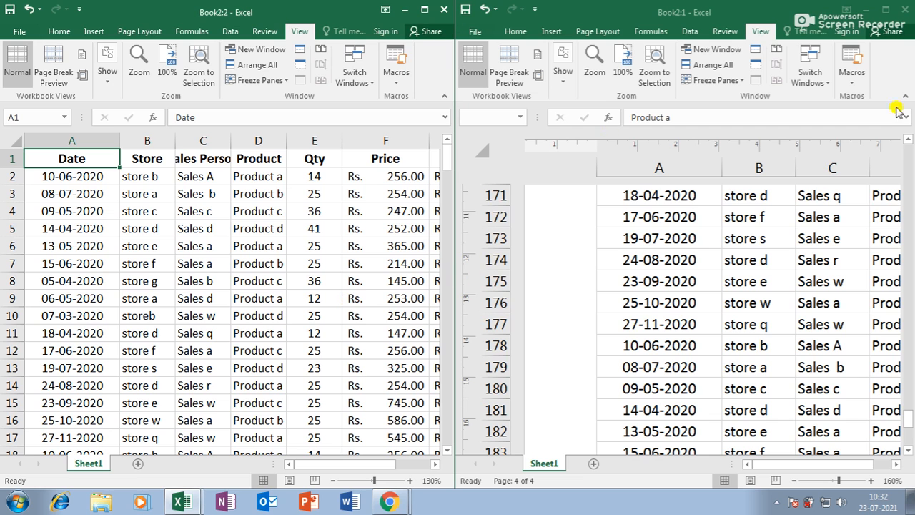
click(905, 9)
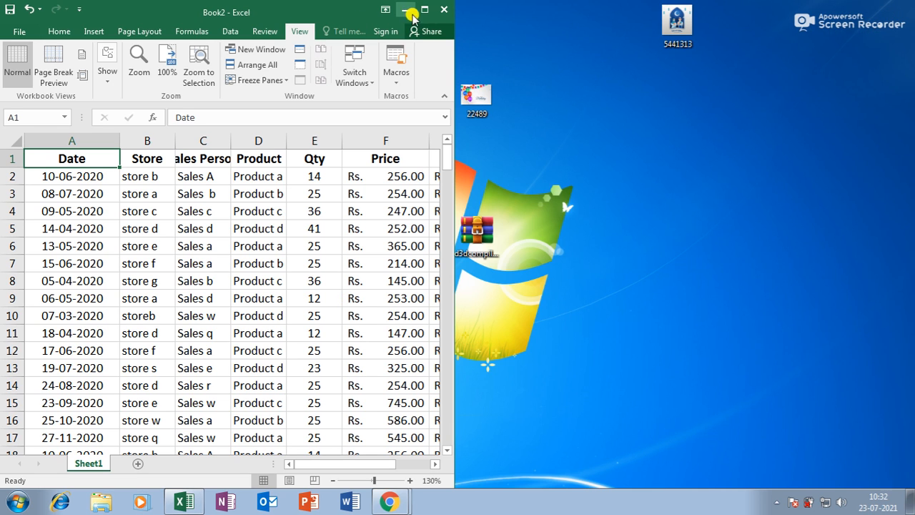
click(426, 10)
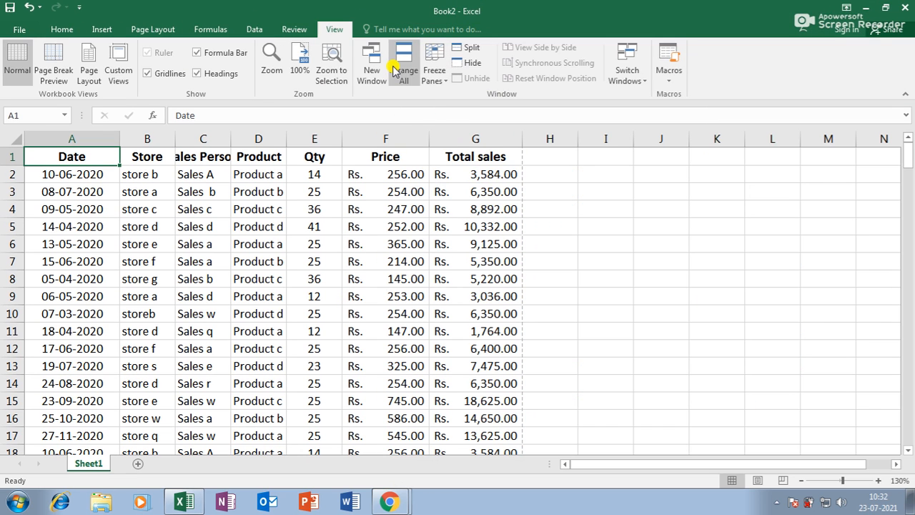
click(338, 225)
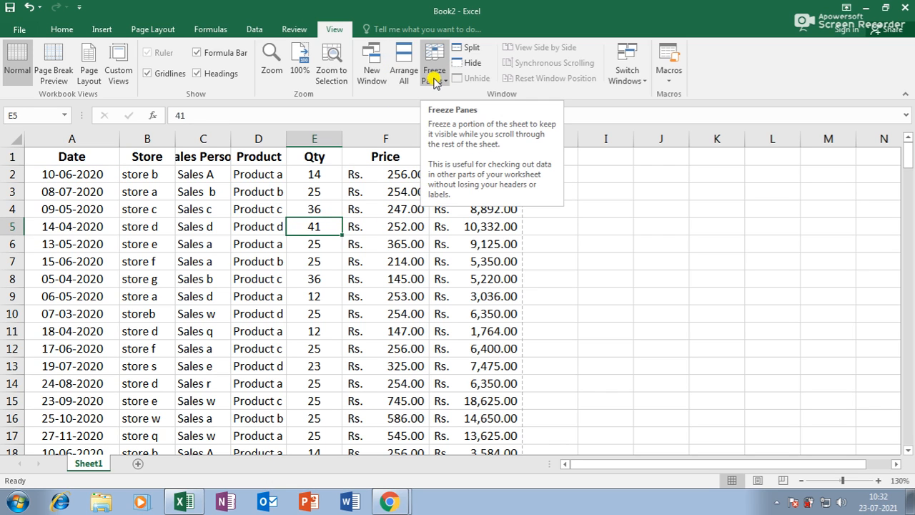
click(270, 223)
Step: Widen column C to show Sales Person fully, nudge columns B and E wider, then browse the data
drag(231, 138, 262, 139)
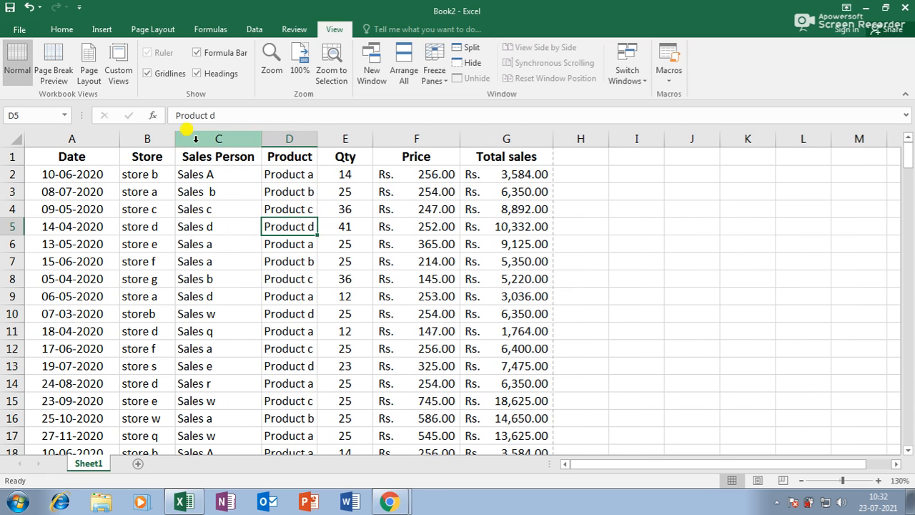
drag(175, 137, 178, 137)
drag(375, 133, 377, 134)
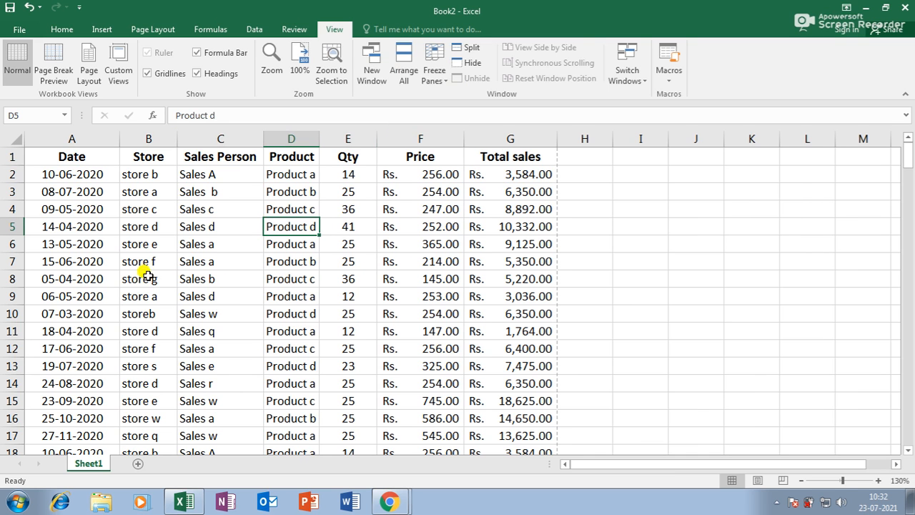
scroll(151, 279, down, 16)
scroll(155, 282, down, 20)
scroll(155, 282, up, 14)
scroll(158, 281, down, 11)
scroll(161, 282, up, 18)
scroll(166, 283, up, 12)
scroll(166, 285, down, 20)
scroll(166, 286, down, 10)
scroll(179, 284, up, 20)
scroll(186, 286, up, 5)
Step: Freeze the top row from A2 and scroll down to confirm the header stays fixed
click(110, 179)
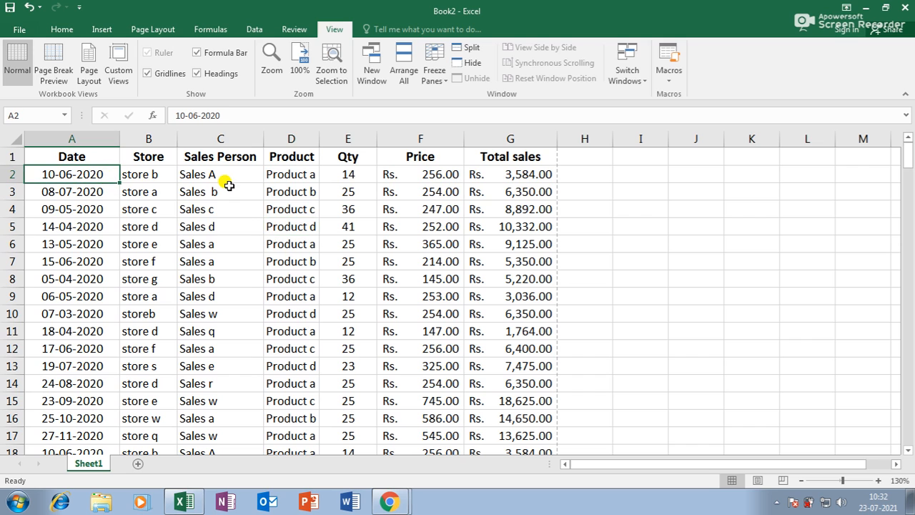
click(441, 85)
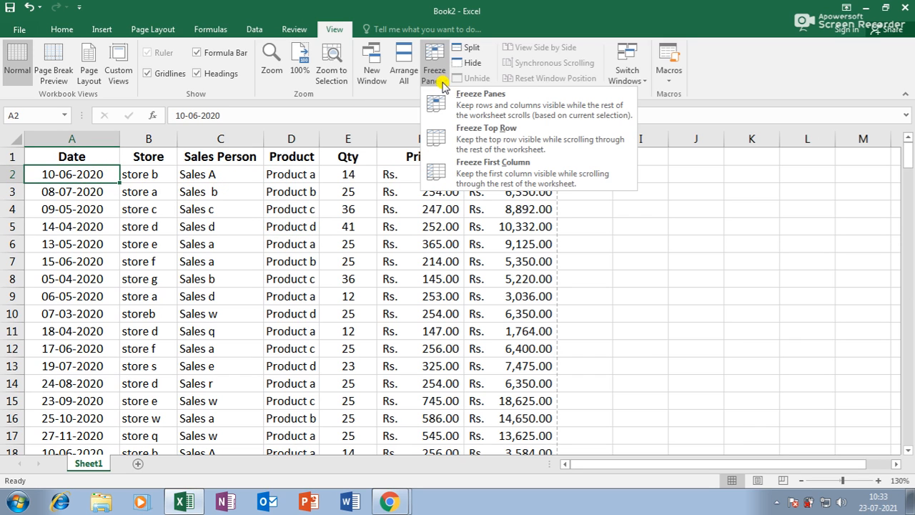
click(466, 131)
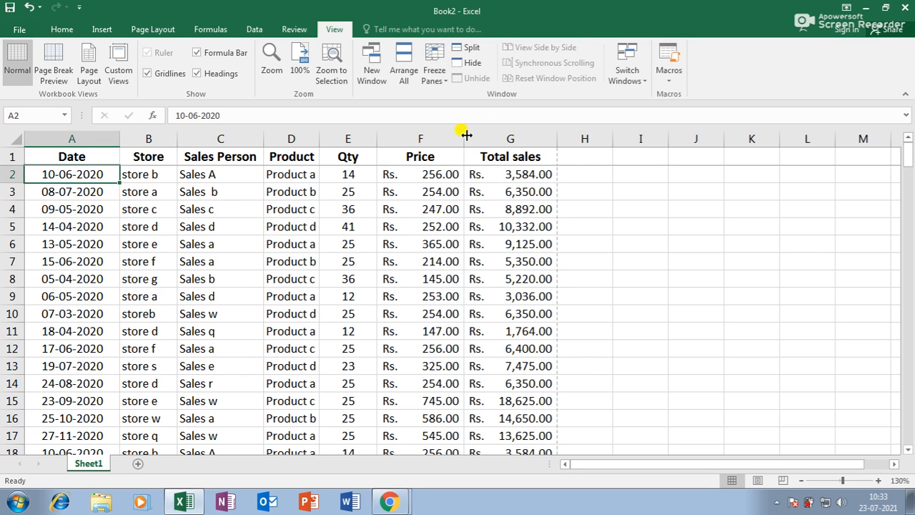
scroll(307, 287, down, 10)
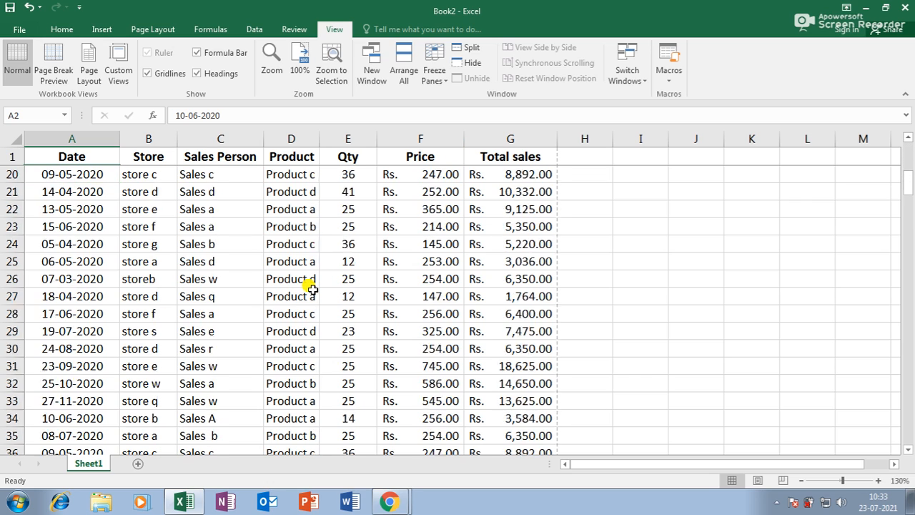
scroll(312, 288, down, 20)
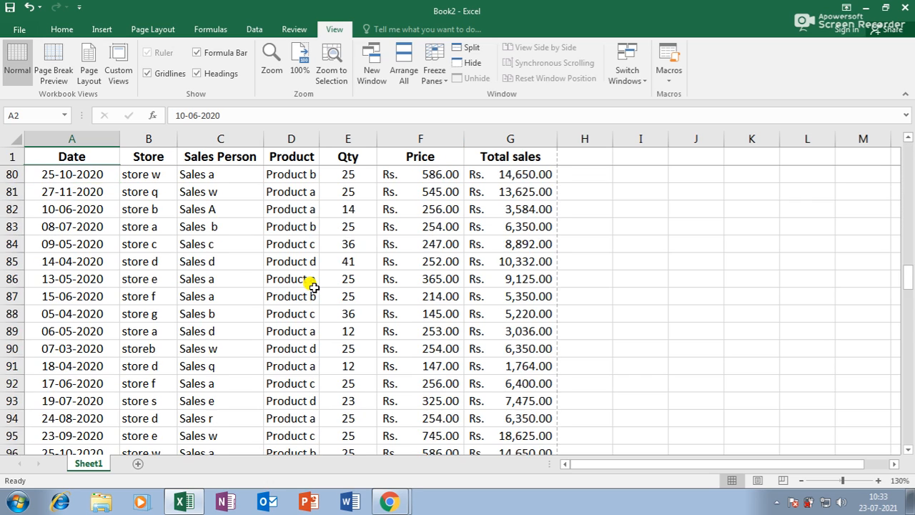
scroll(313, 286, down, 20)
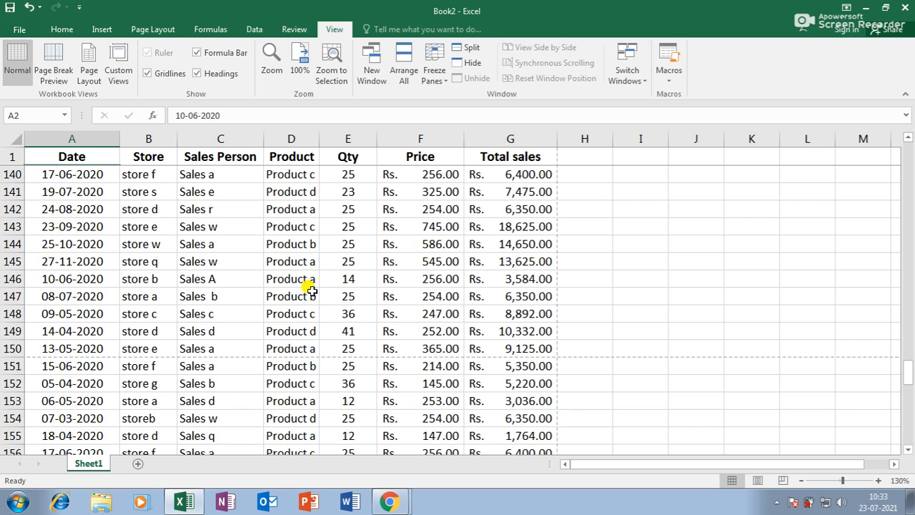
scroll(312, 289, down, 13)
scroll(312, 288, up, 5)
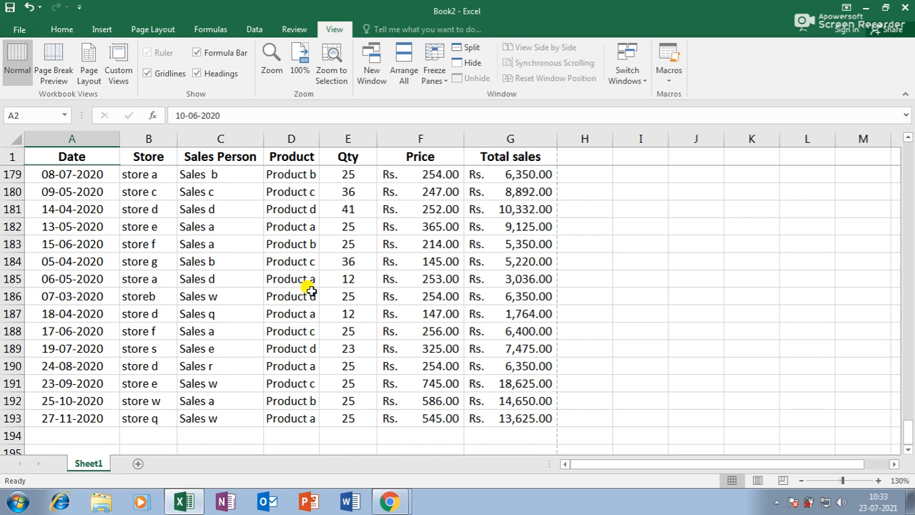
scroll(311, 289, down, 2)
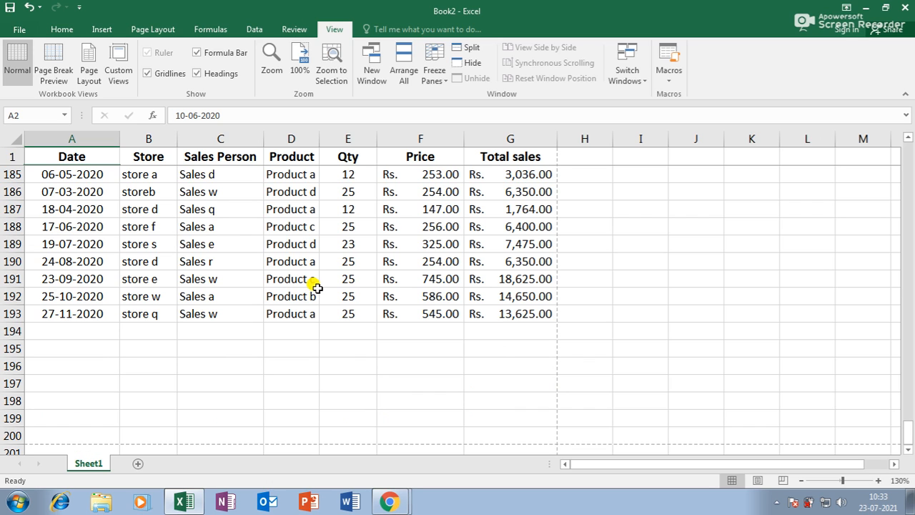
Step: Unfreeze the frozen header row
click(438, 77)
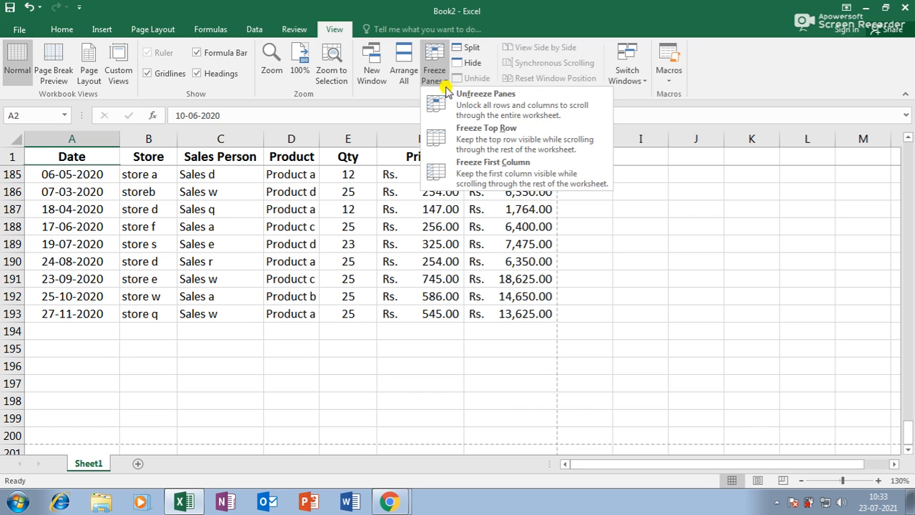
click(483, 116)
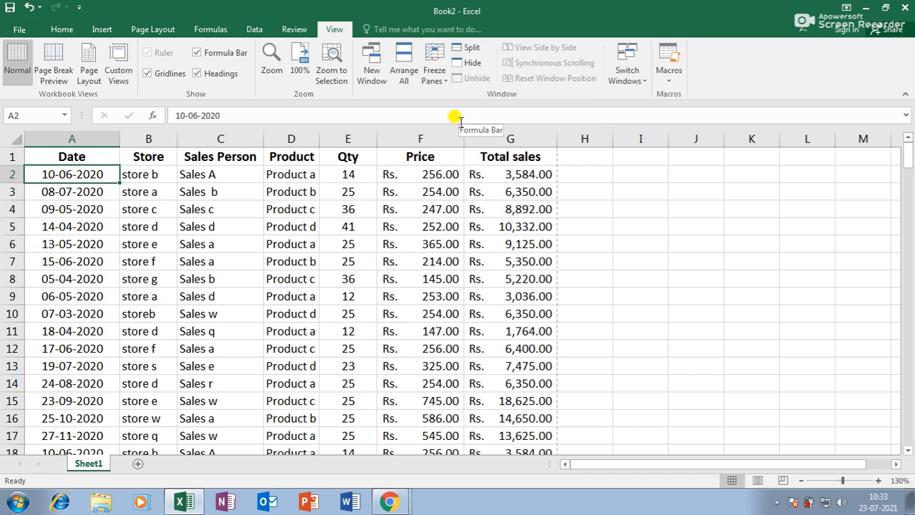
click(438, 78)
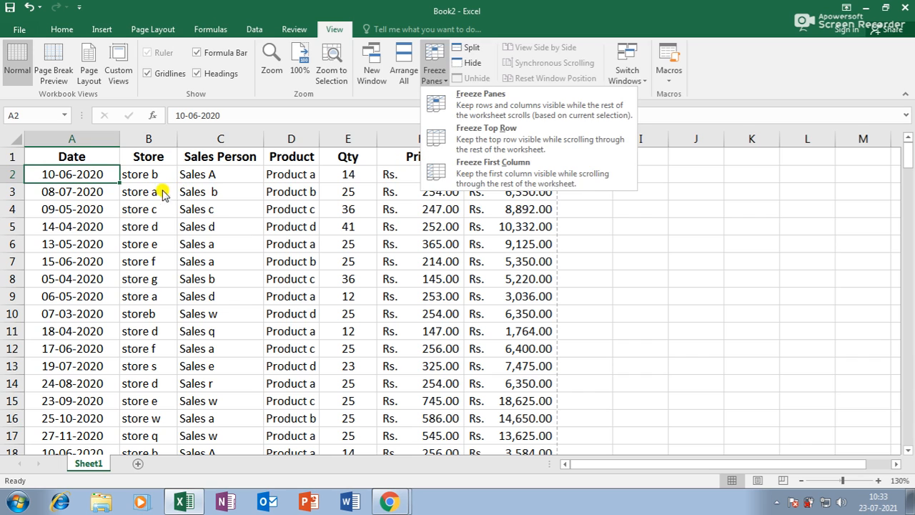
click(125, 206)
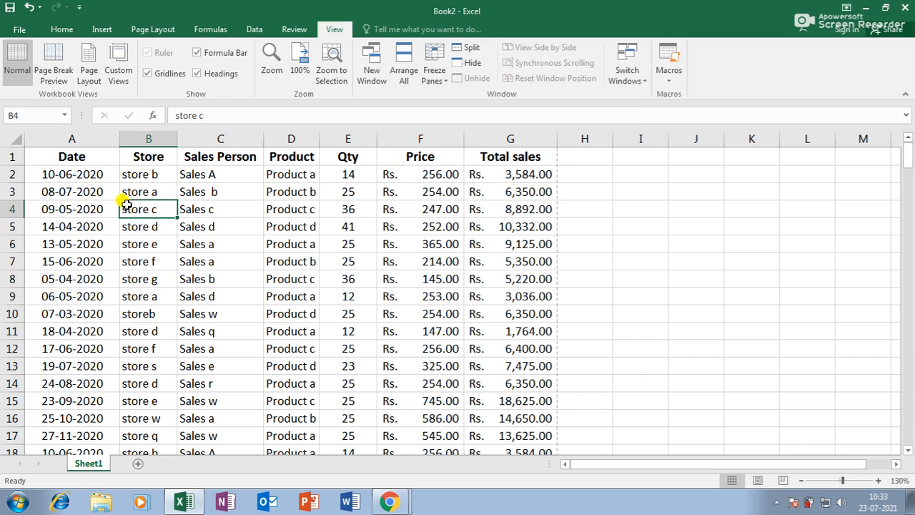
Step: Freeze the Date column A, test it by moving right along row 7, then unfreeze panes
click(435, 75)
click(476, 183)
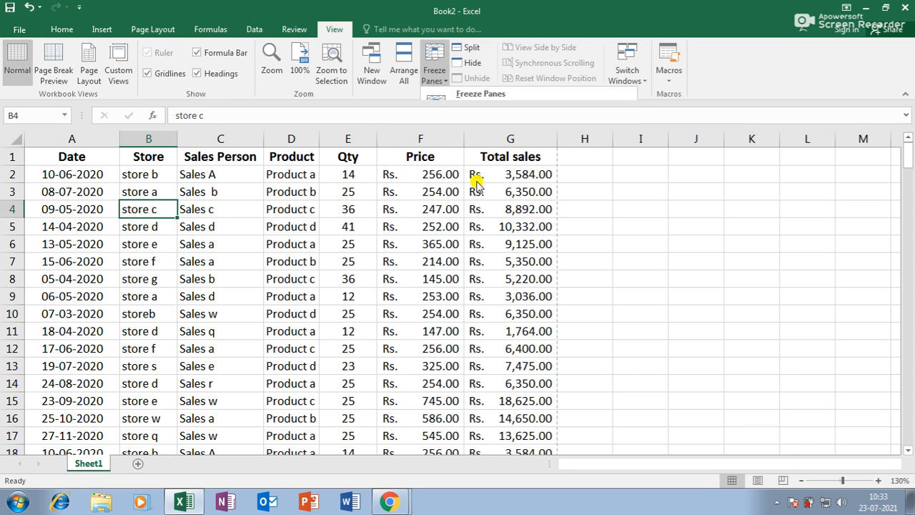
click(304, 255)
key(Right)
key(Right)
key(Right)
key(Right)
key(Right)
key(Right)
key(Right)
key(Right)
key(Right)
key(Right)
key(Right)
key(Right)
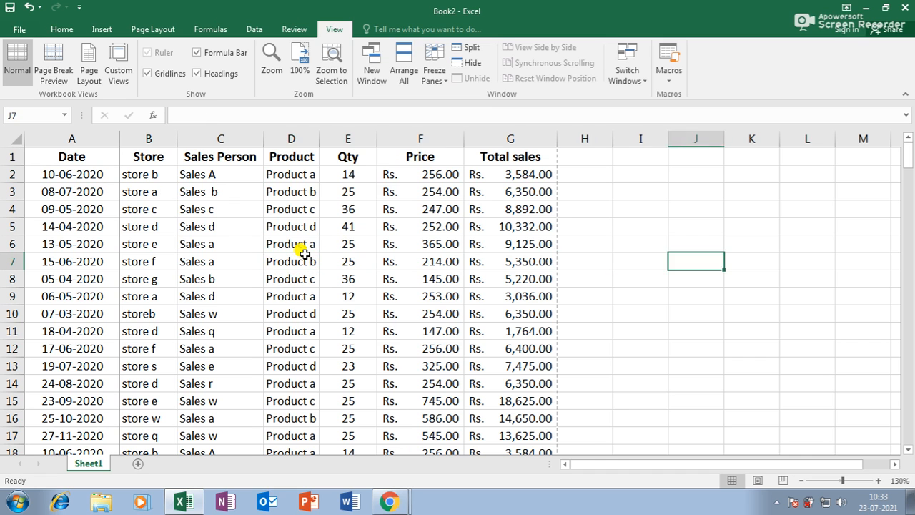
key(Right)
key(Right)
key(Right)
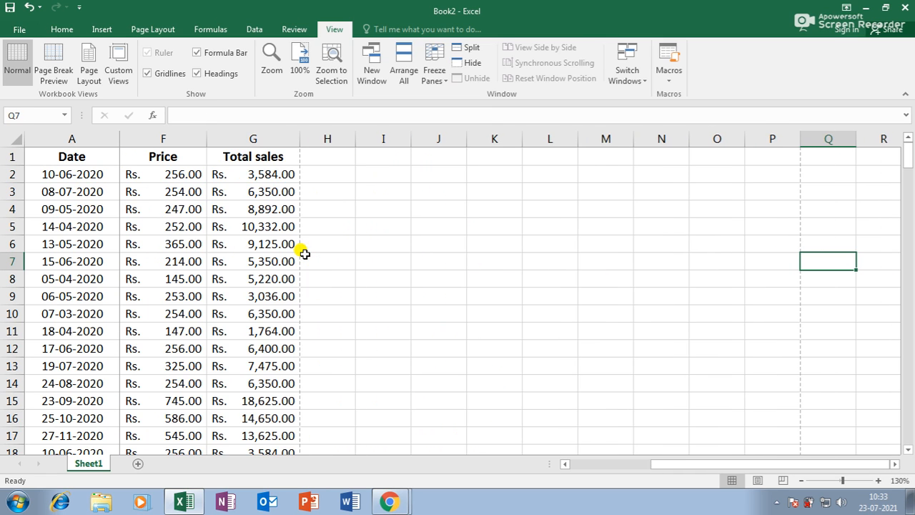
key(Right)
key(Left)
key(Left)
key(Left)
key(Left)
key(Left)
key(Left)
key(Left)
key(Left)
key(Left)
key(Left)
key(Left)
key(Left)
key(Left)
key(Left)
key(Left)
key(Left)
key(Left)
key(Left)
key(Left)
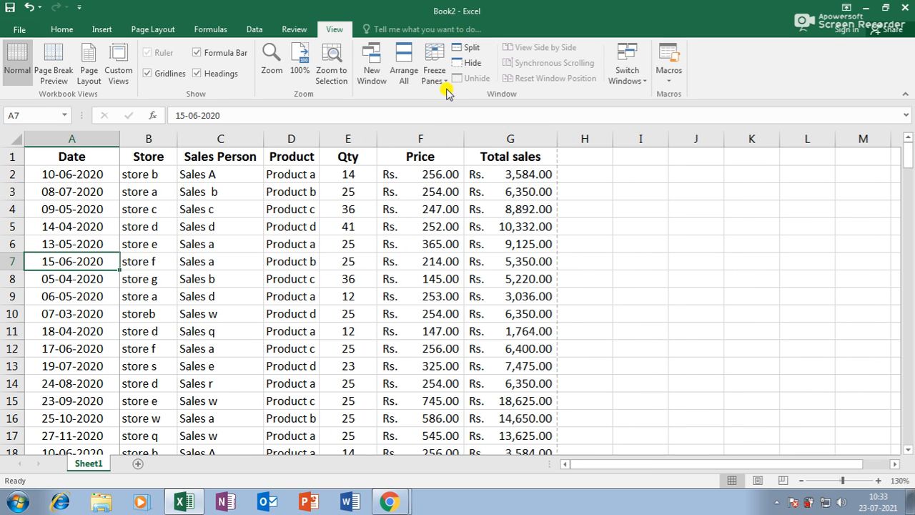
click(434, 64)
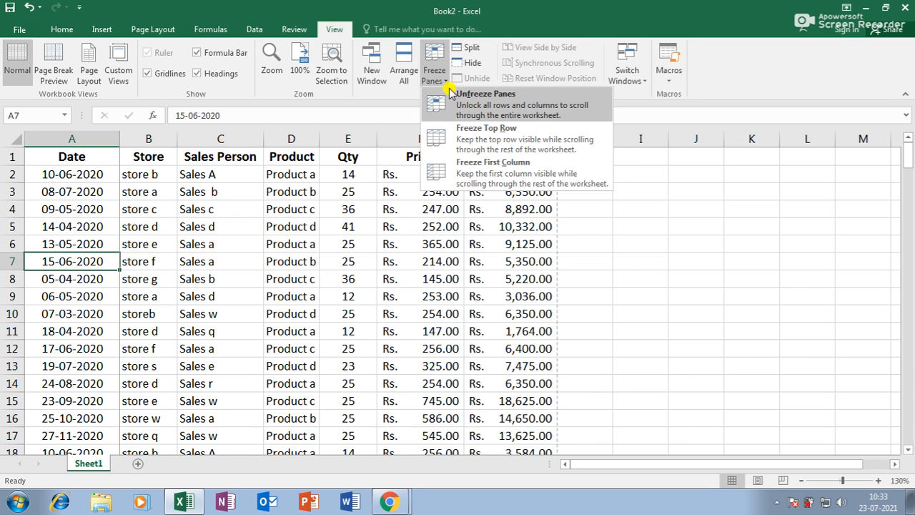
click(447, 131)
Step: Split the sheet at C7, scroll the panes, remove the split, and show Switch Windows
click(253, 258)
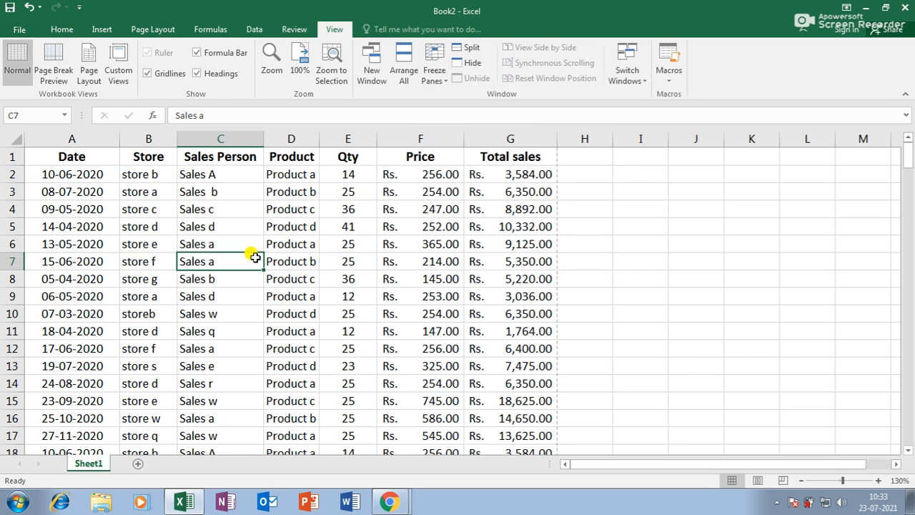
click(469, 50)
scroll(317, 300, down, 2)
scroll(323, 306, up, 4)
scroll(325, 306, down, 4)
scroll(325, 306, up, 4)
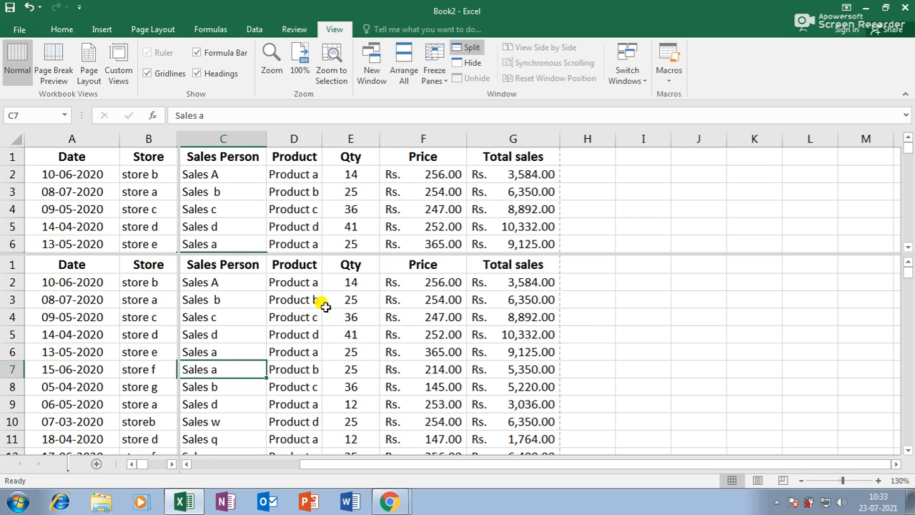
click(467, 48)
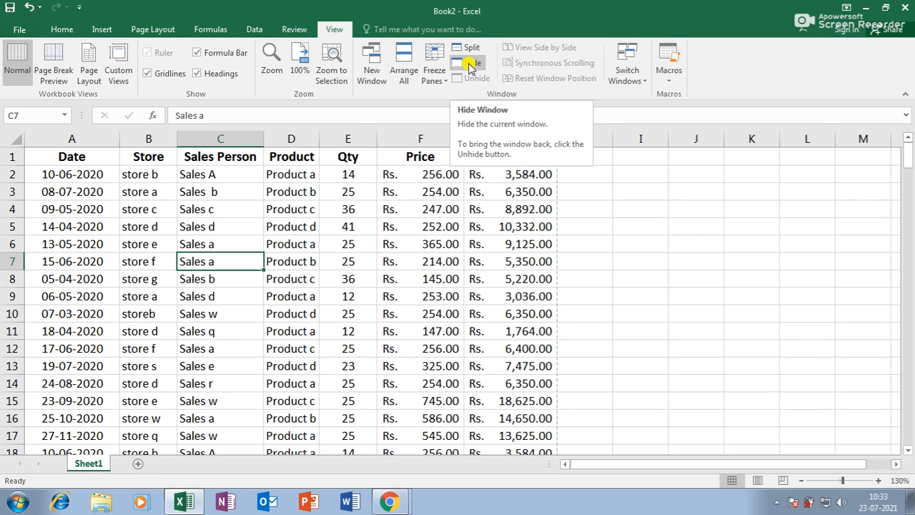
click(635, 76)
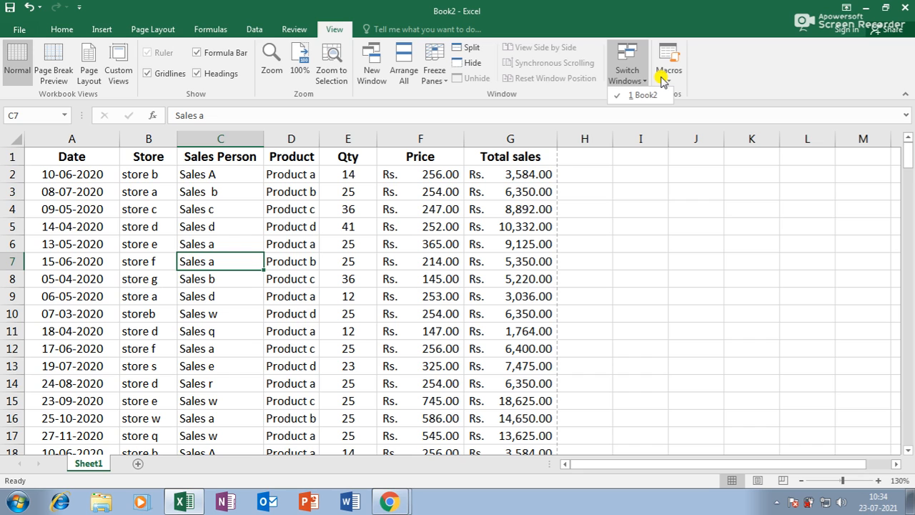
Step: Add a new Sheet2, return to Sheet1, and browse the What-If Analysis and Data Validation options
click(282, 28)
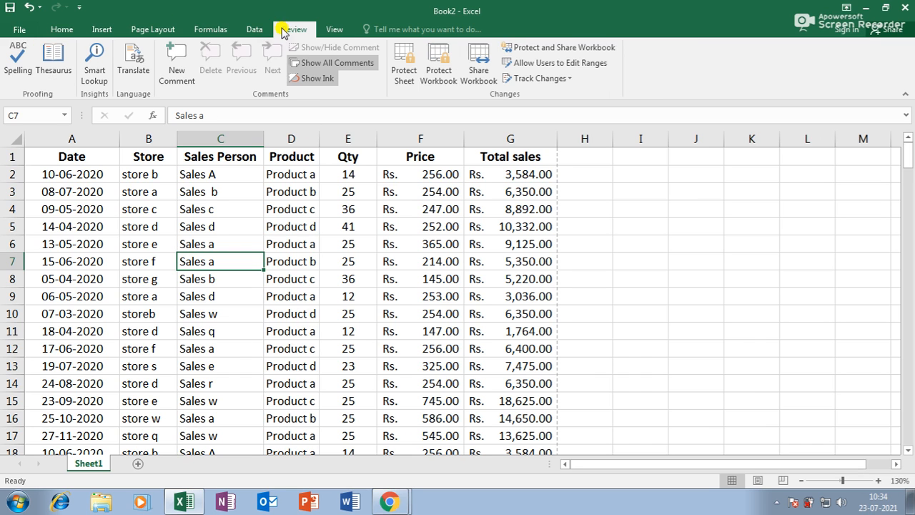
click(261, 31)
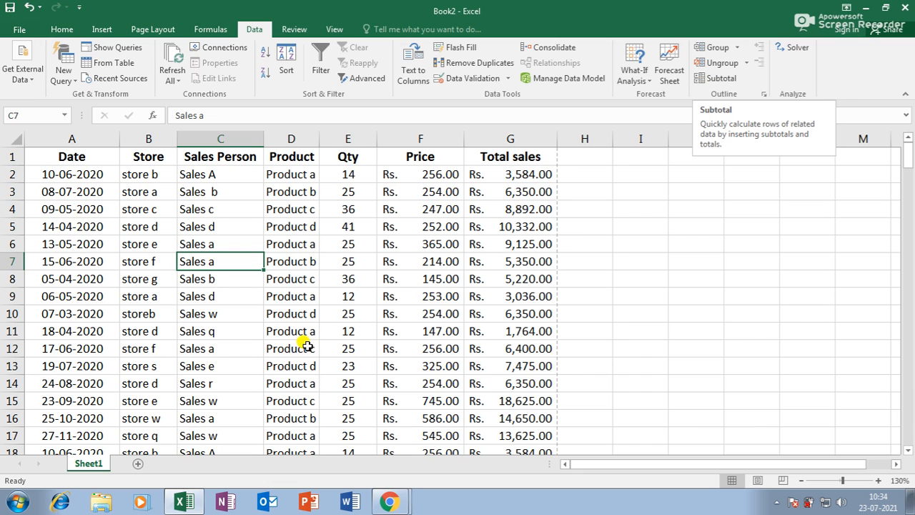
click(138, 463)
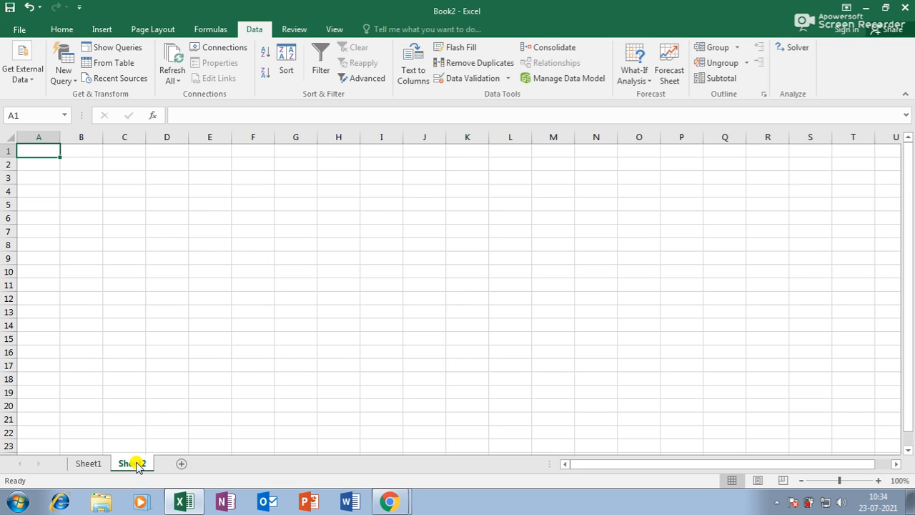
click(98, 465)
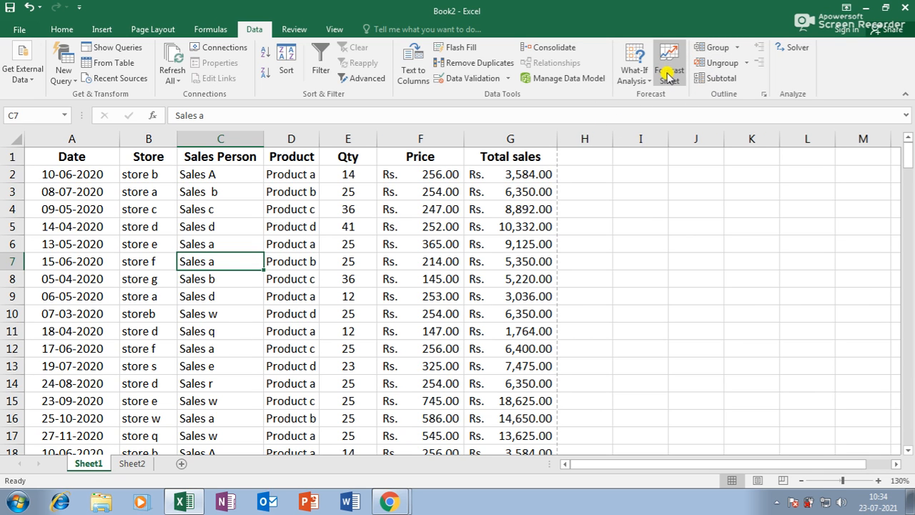
click(639, 81)
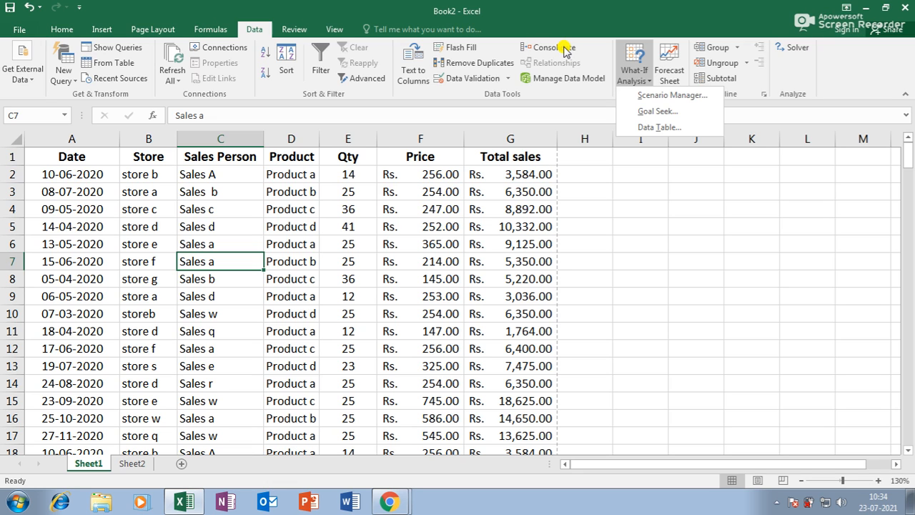
click(507, 78)
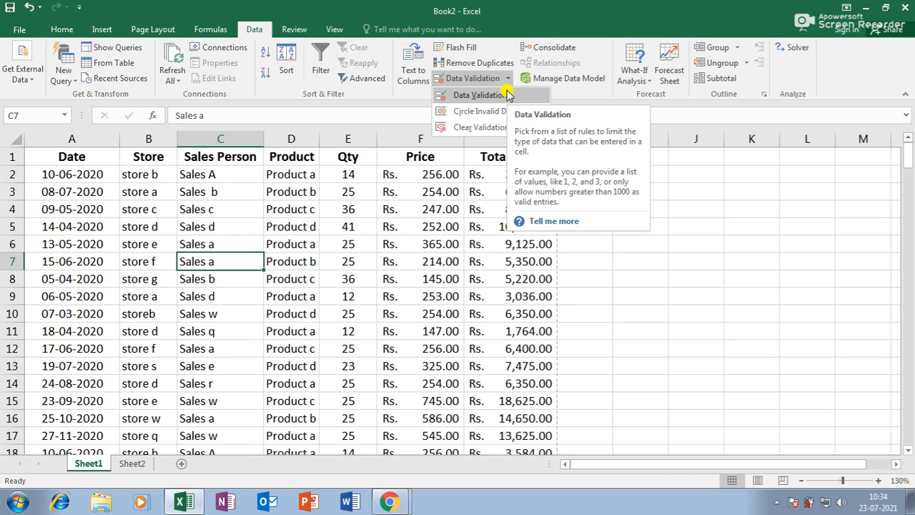
click(182, 468)
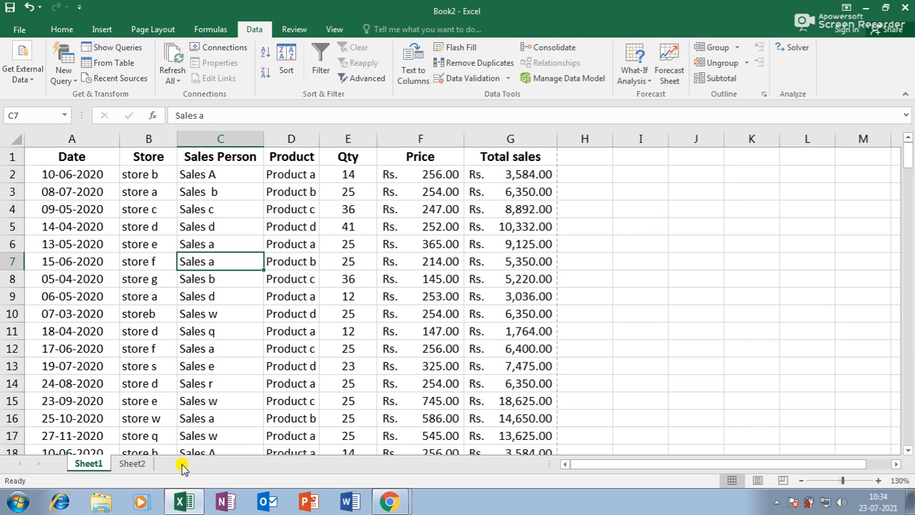
Step: On Sheet2, restrict E7:M18 to whole numbers less than or equal to 50
click(177, 465)
click(175, 464)
drag(207, 232, 551, 381)
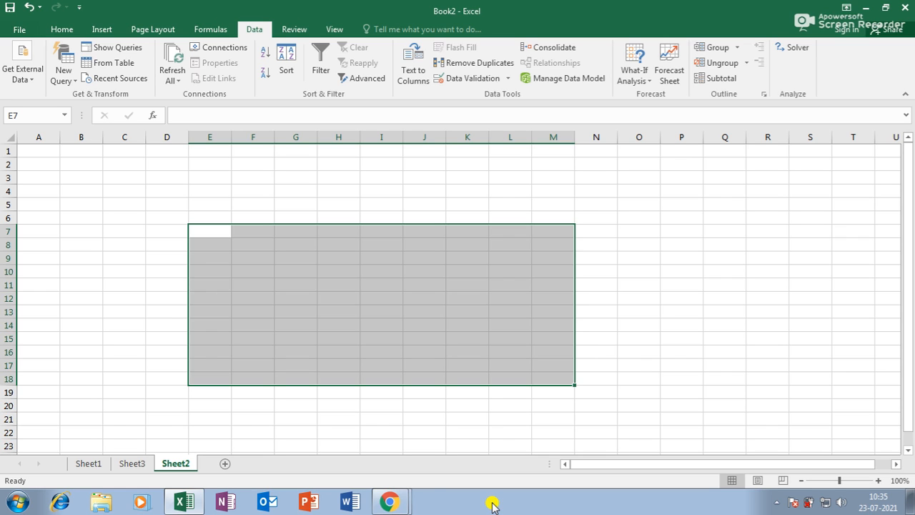
click(469, 81)
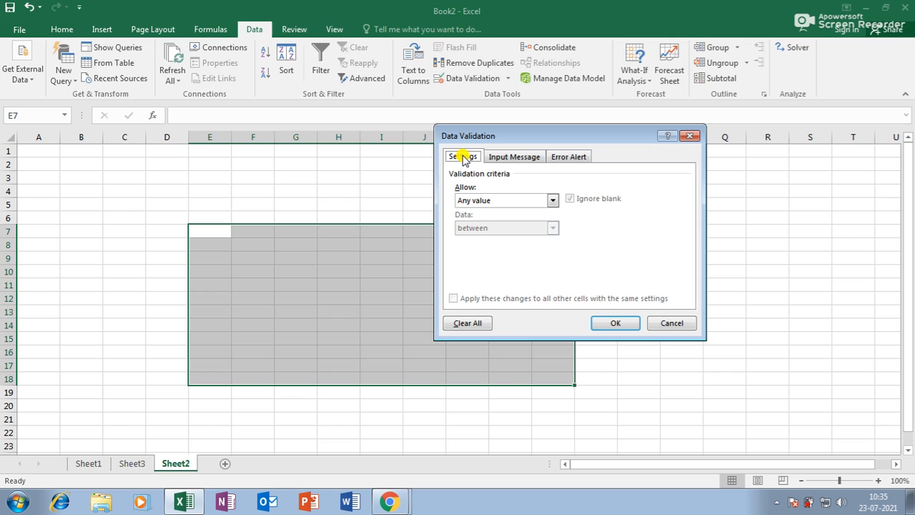
click(480, 201)
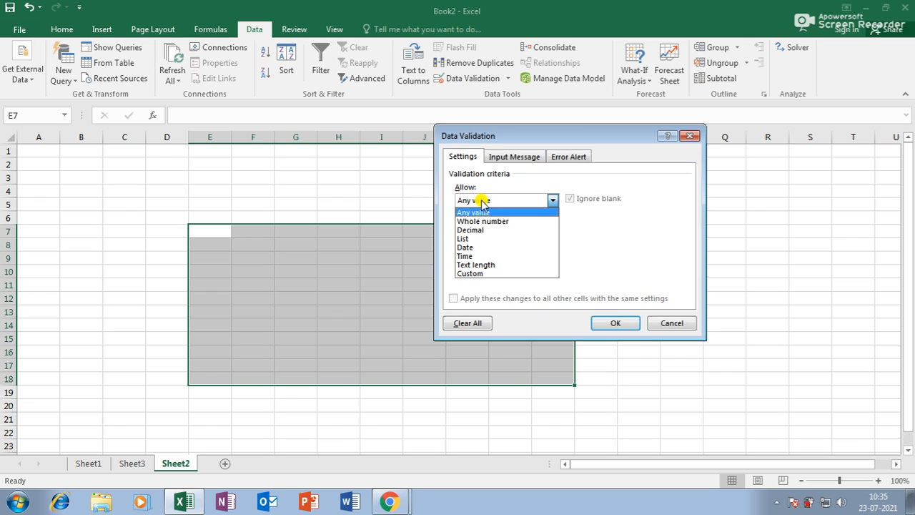
click(481, 221)
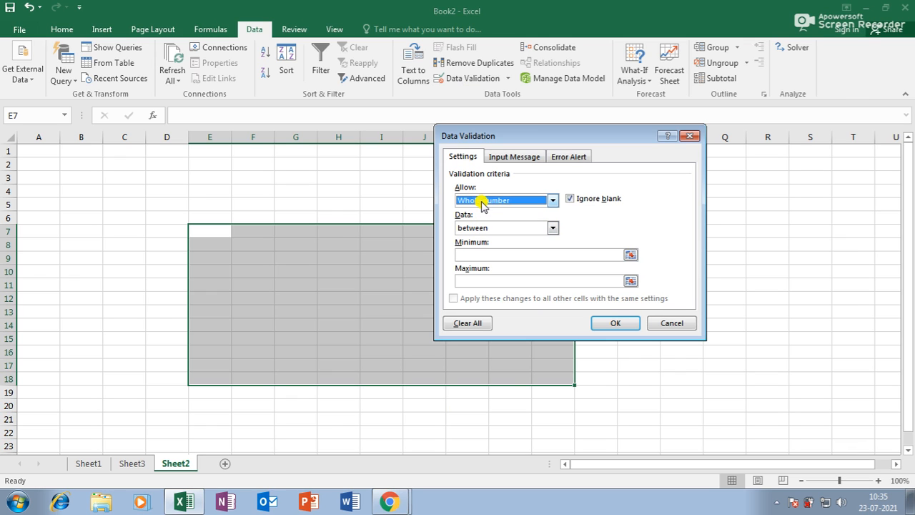
click(491, 229)
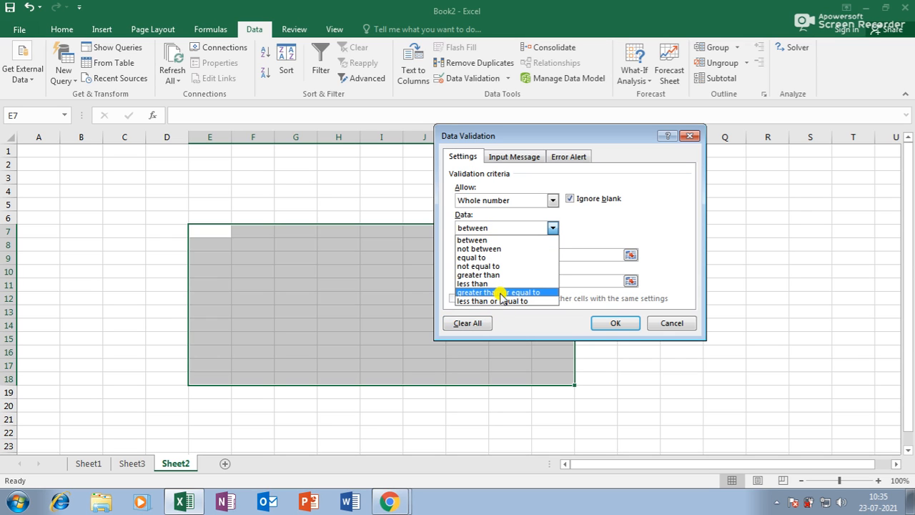
click(499, 293)
click(500, 229)
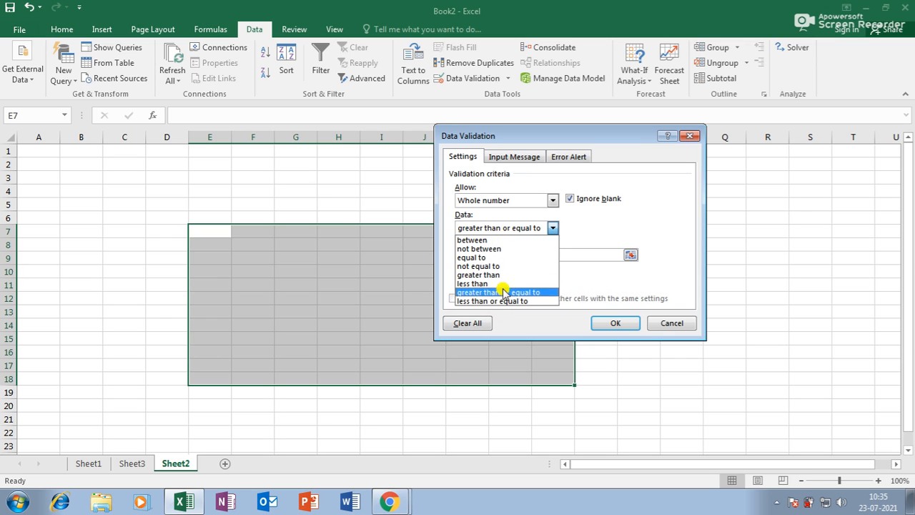
click(501, 302)
click(496, 254)
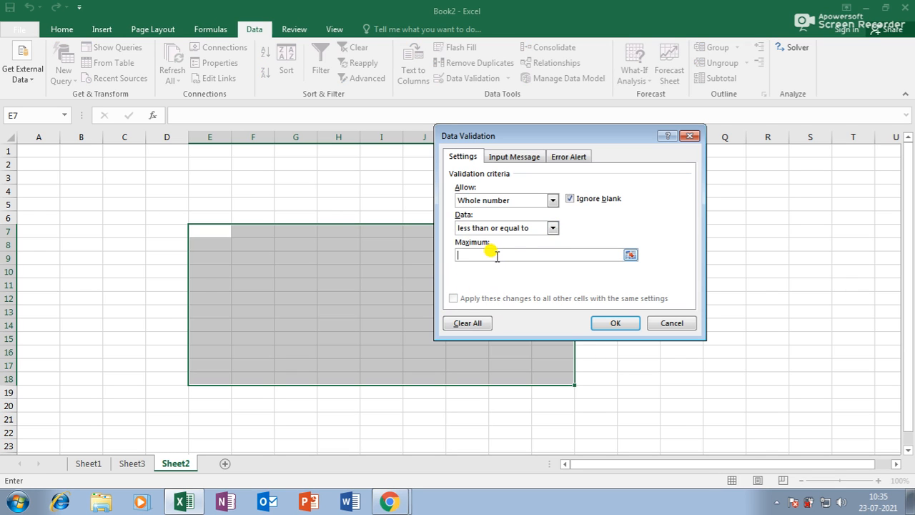
text(50)
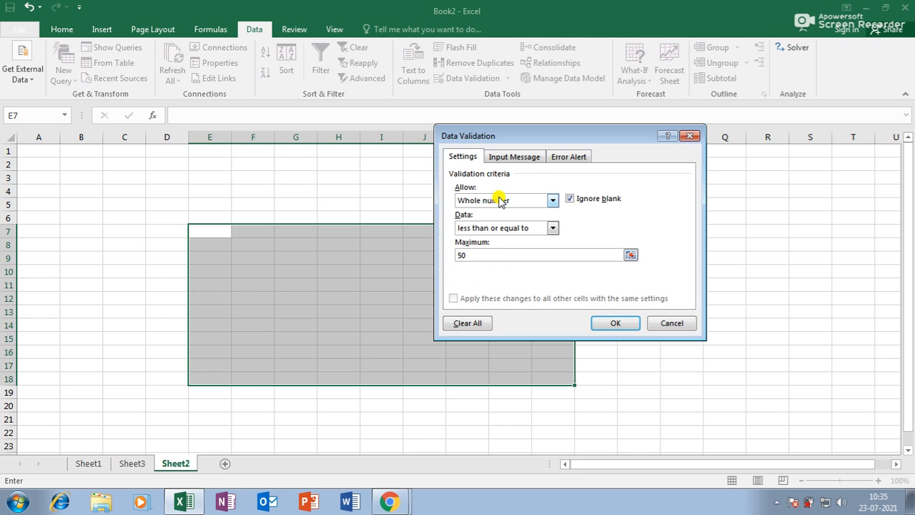
Step: Add input message 'PLS TYPE <=50' and error alert 'SO SORRY PLS TRY LATER', then apply
click(525, 157)
click(509, 252)
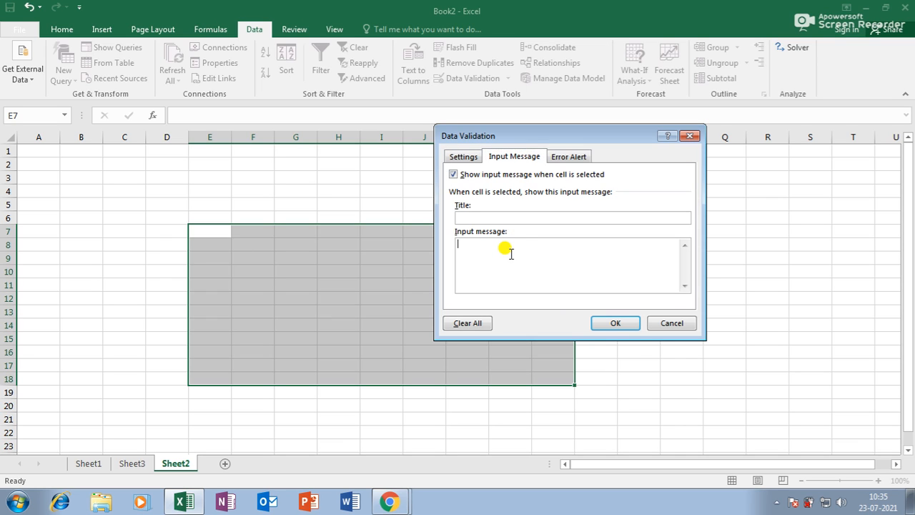
text(PLS TYPE LESS)
key(BackSpace)
key(BackSpace)
key(BackSpace)
key(BackSpace)
text(<=5)
click(578, 157)
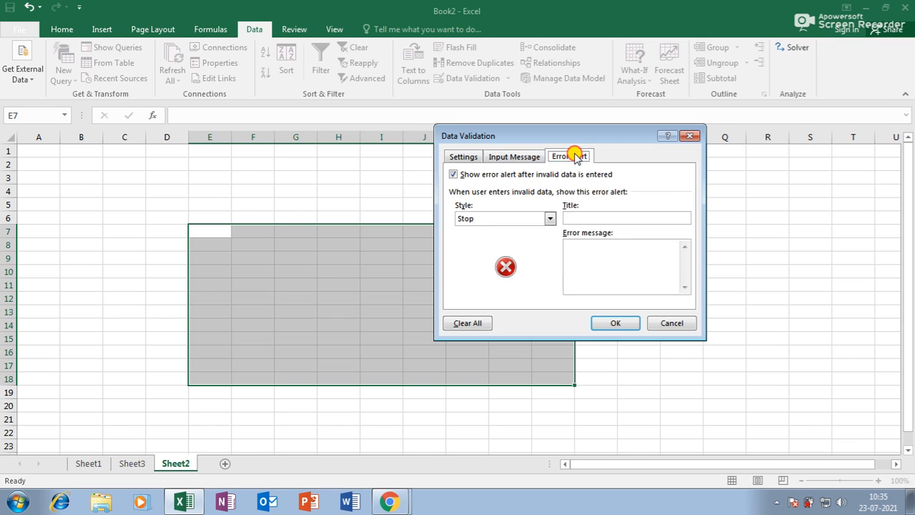
click(576, 248)
text(SO SORRY)
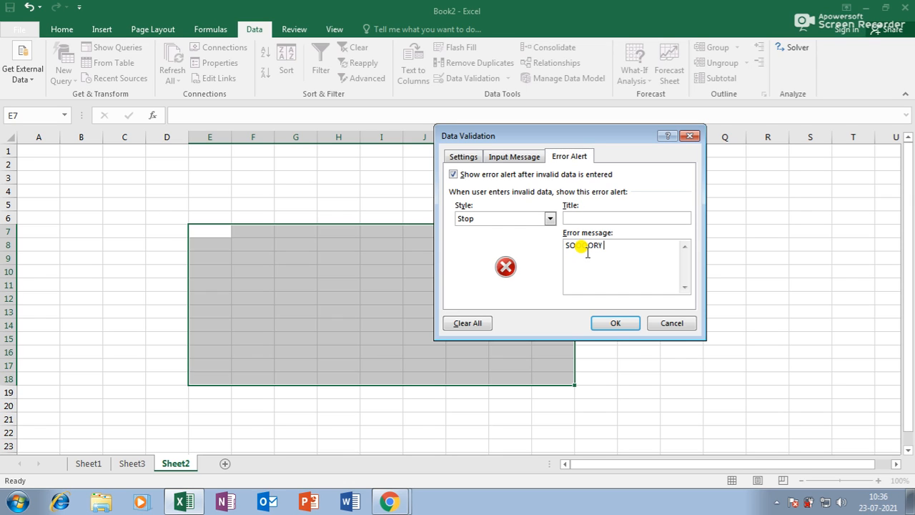
text( PLS TRY LAT)
text(ER)
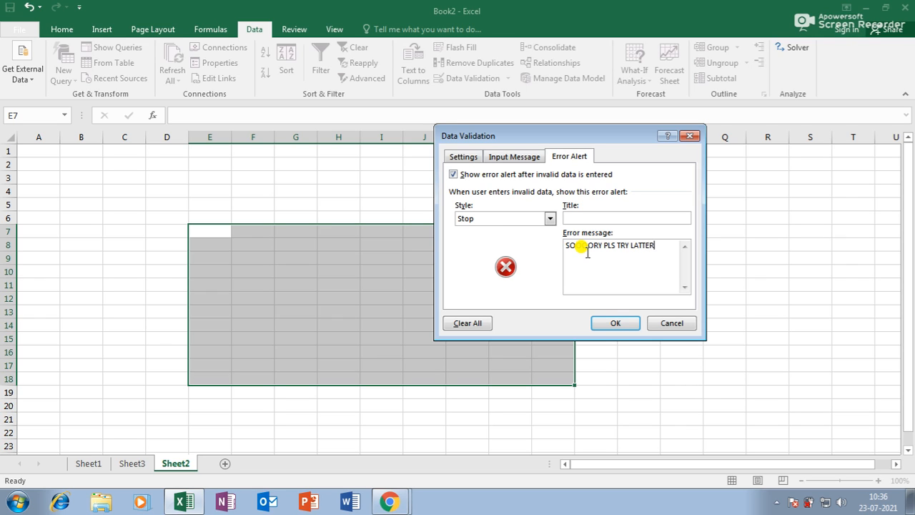
click(604, 323)
click(211, 232)
Step: Enter 48, 40 and 45 into E7:E9 on Sheet2
text(48)
key(Return)
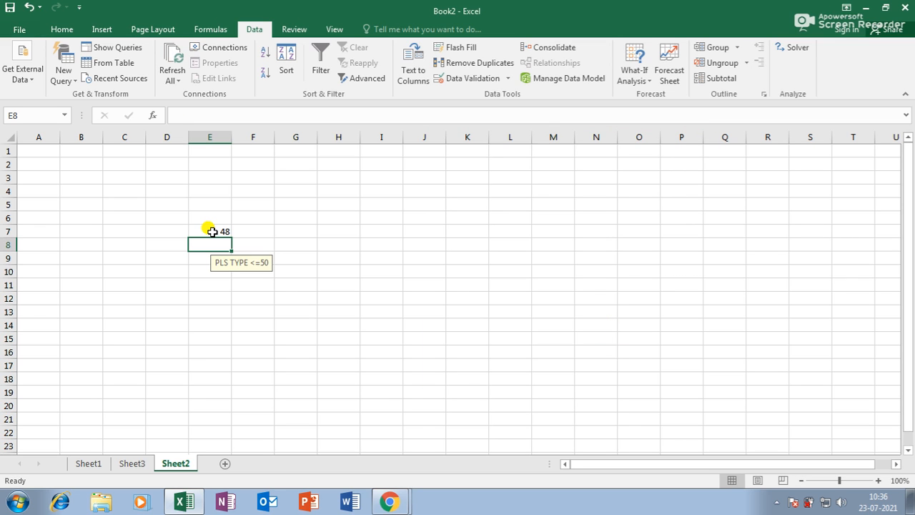
text(40)
key(Return)
text(45)
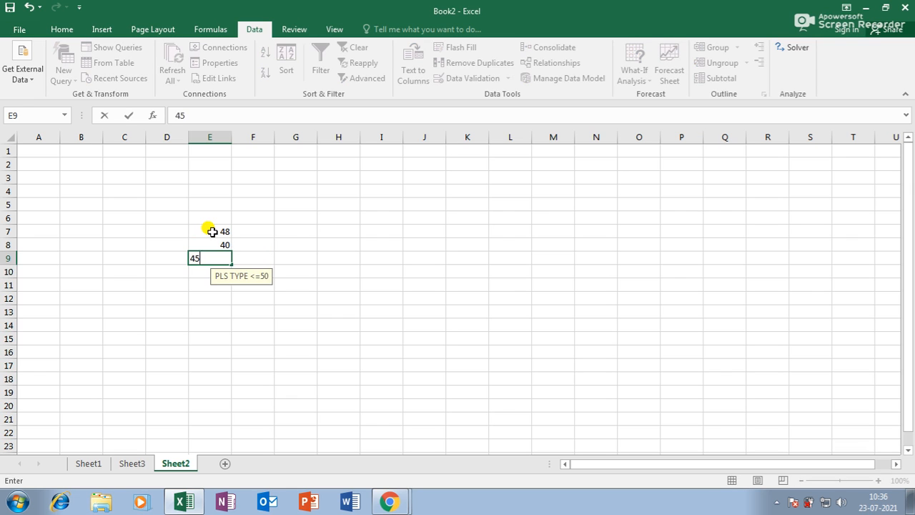
key(Return)
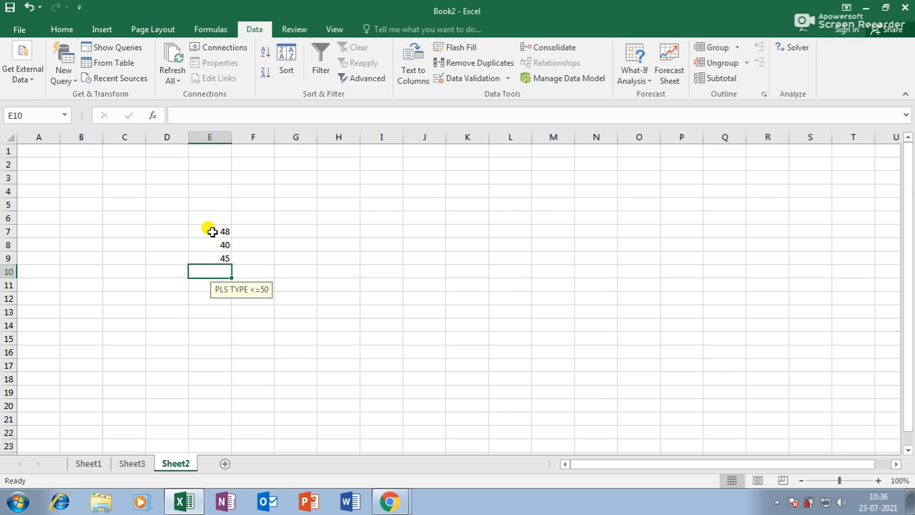
Step: Try entering 52 in E10, cancel the validation error, and add a new sheet
text(52)
key(Return)
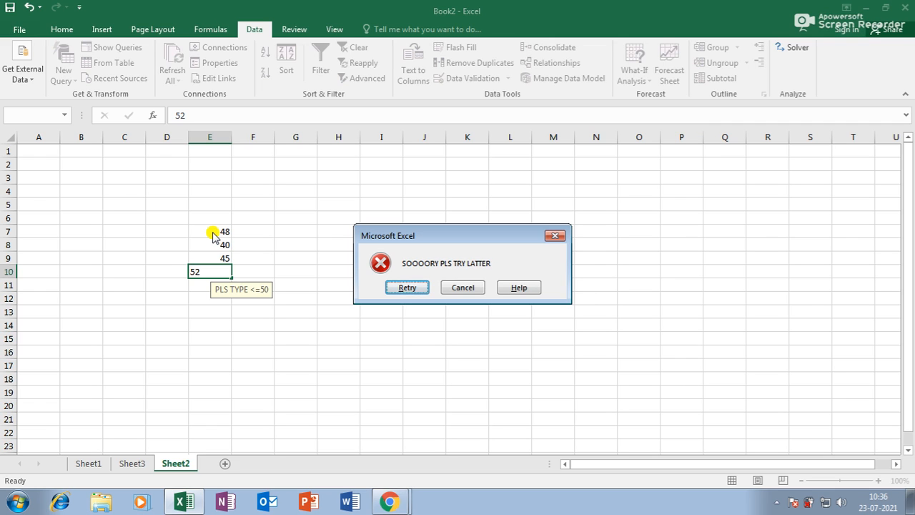
click(462, 287)
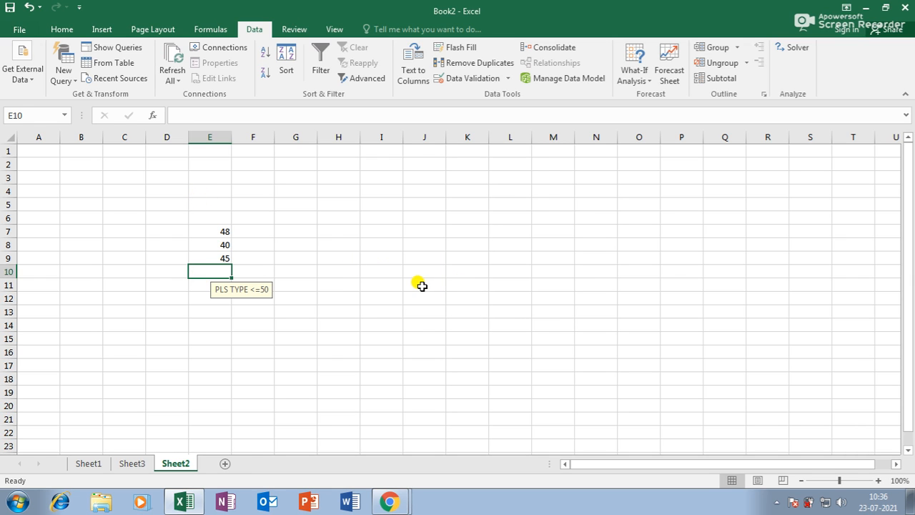
click(225, 463)
Step: Widen columns H and I on the new sheet
click(351, 336)
drag(401, 137, 430, 137)
drag(357, 136, 389, 137)
drag(459, 137, 473, 137)
drag(390, 136, 399, 136)
Step: Enter the heading AMOUNT in I7, centre it, and select the cells below
click(450, 285)
click(442, 230)
text(AMOU)
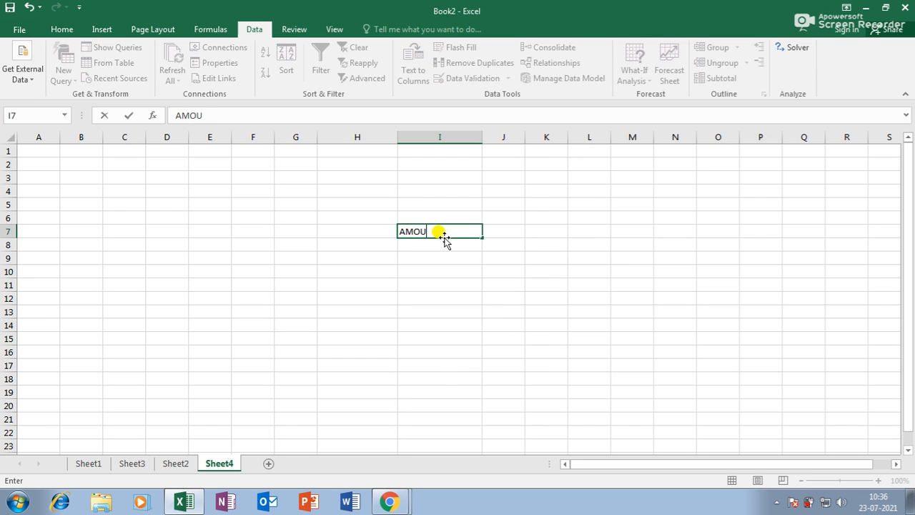
text(NT)
key(Return)
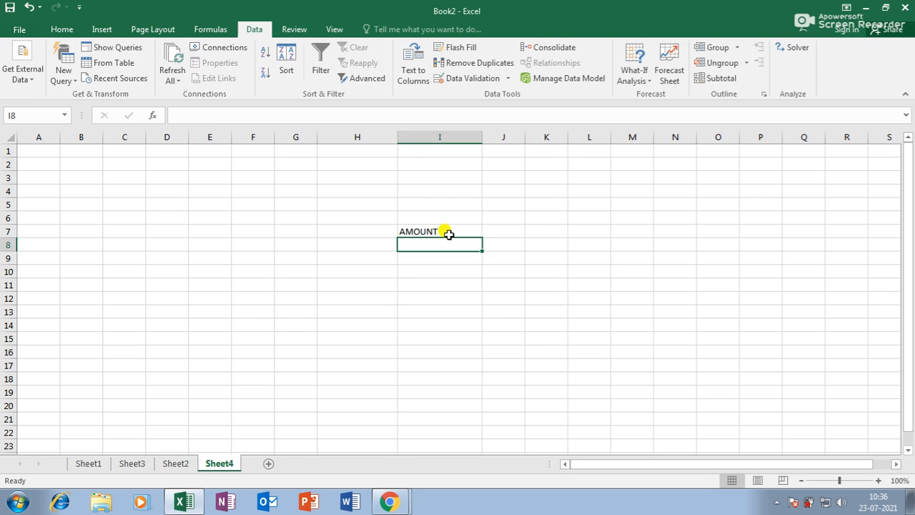
click(445, 231)
click(63, 29)
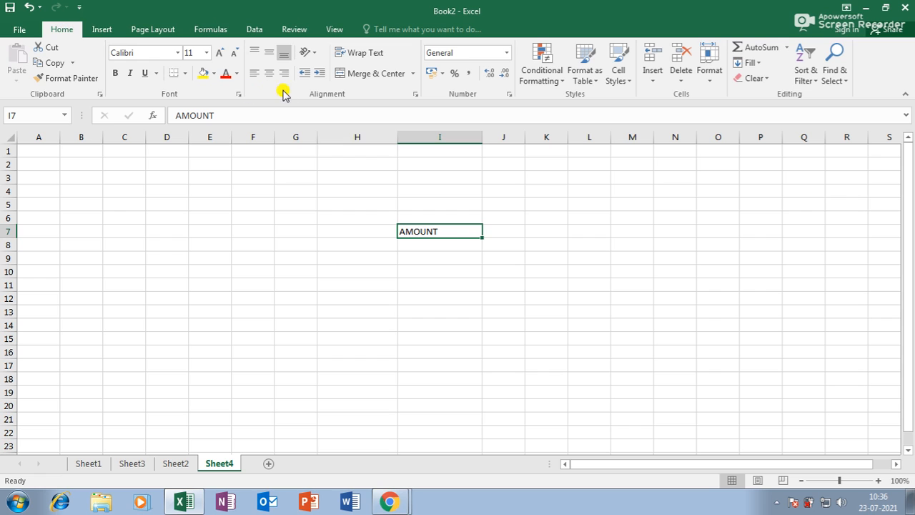
click(269, 73)
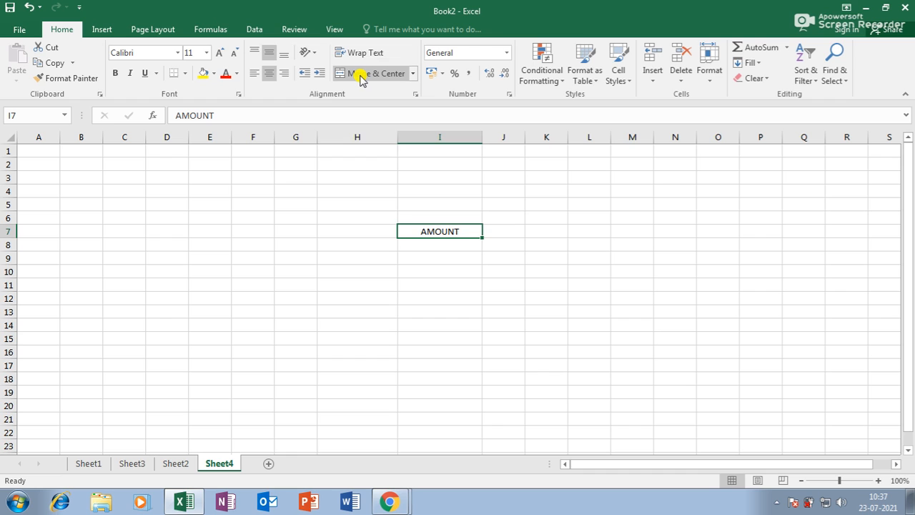
drag(451, 250, 456, 428)
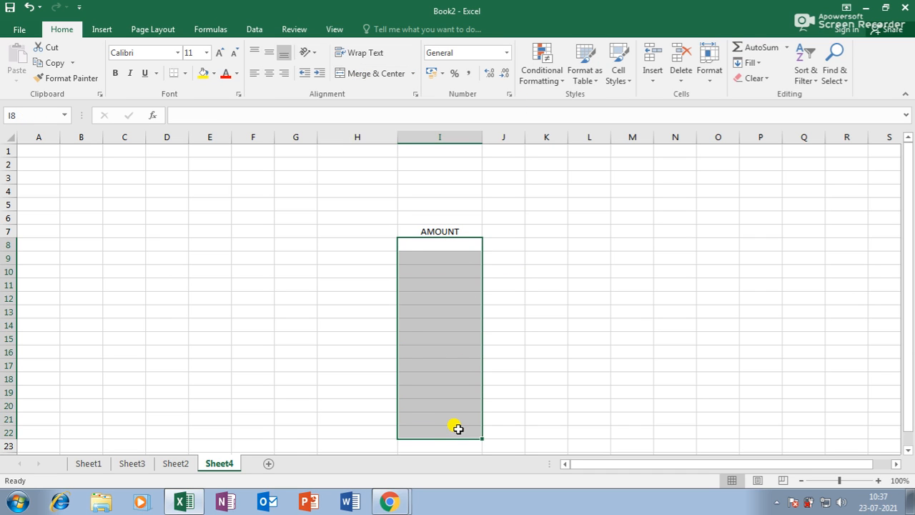
Step: Restrict I8:I22 to whole numbers less than or equal to 1983
click(254, 30)
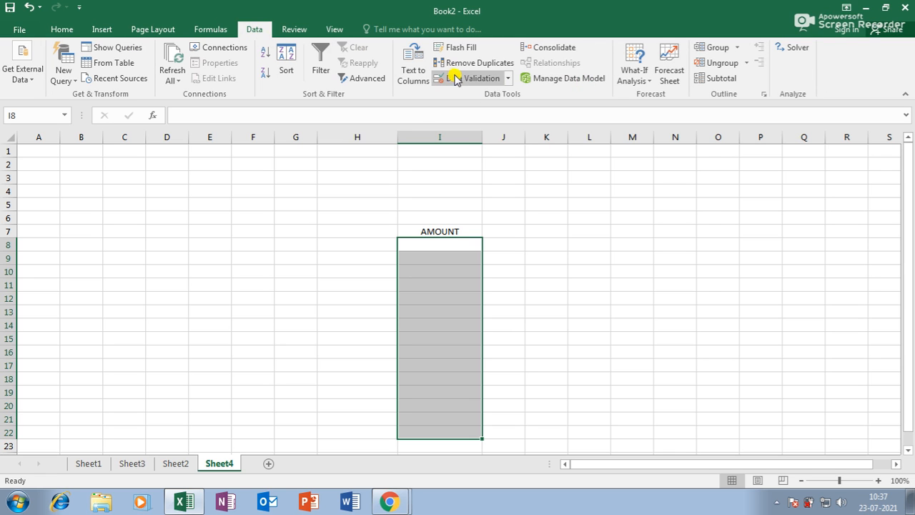
click(455, 79)
click(464, 157)
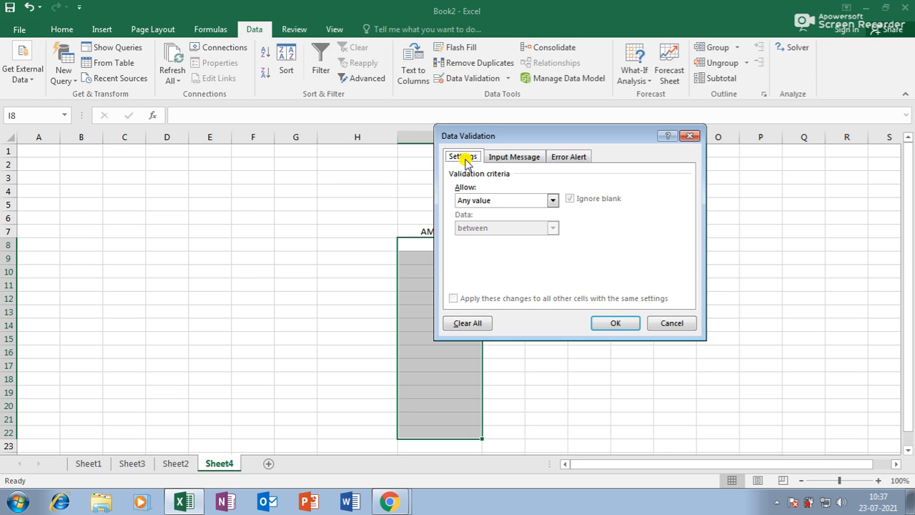
click(477, 201)
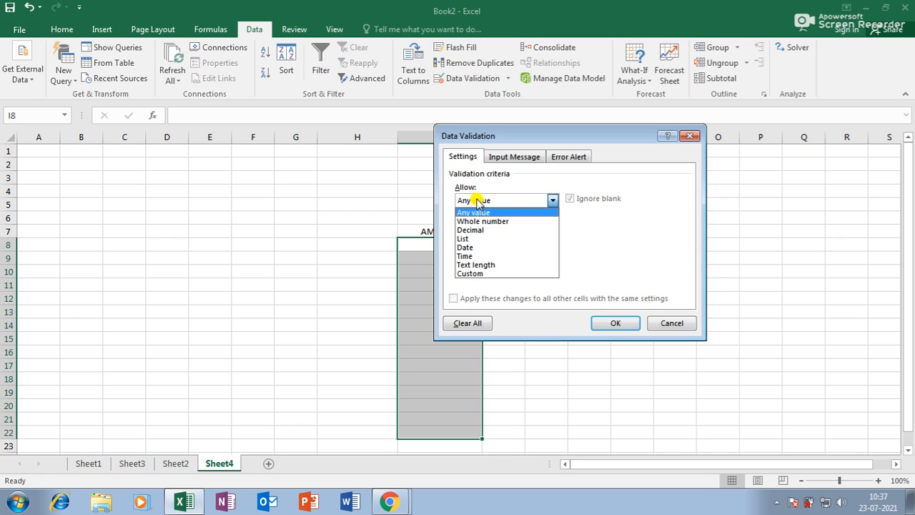
click(479, 221)
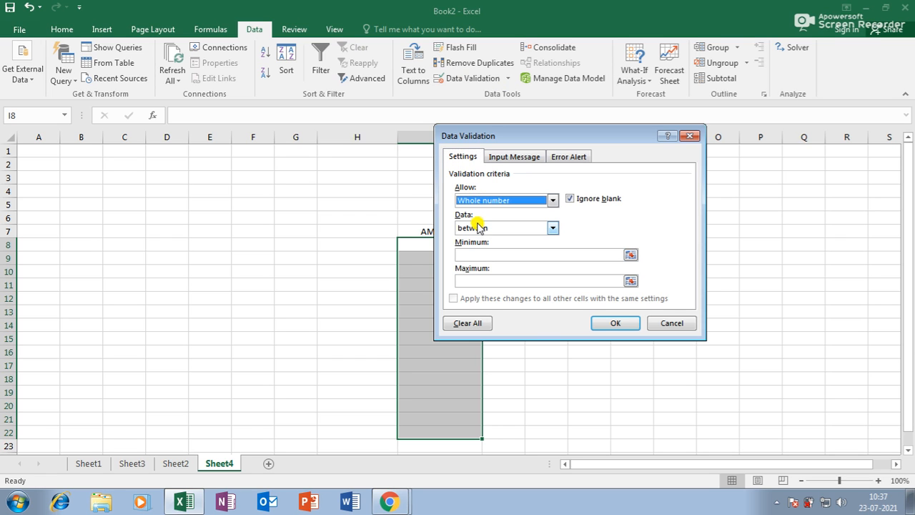
click(478, 227)
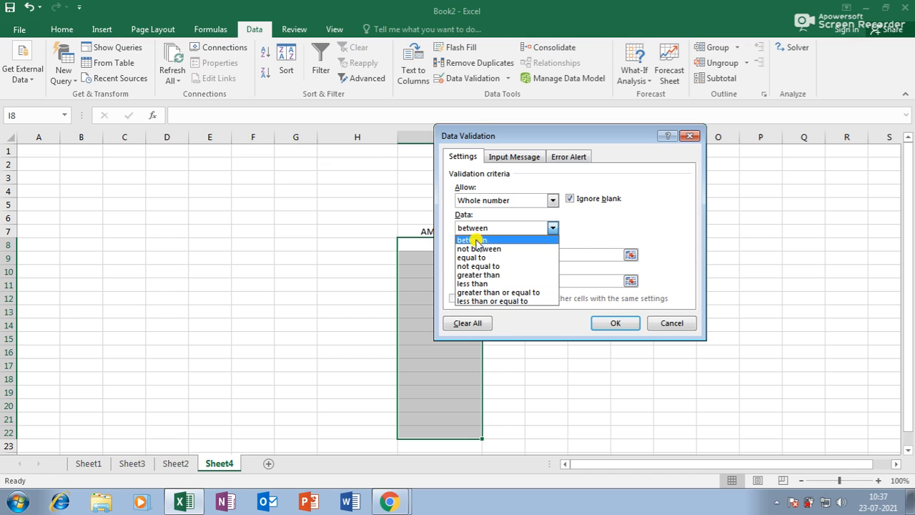
click(487, 301)
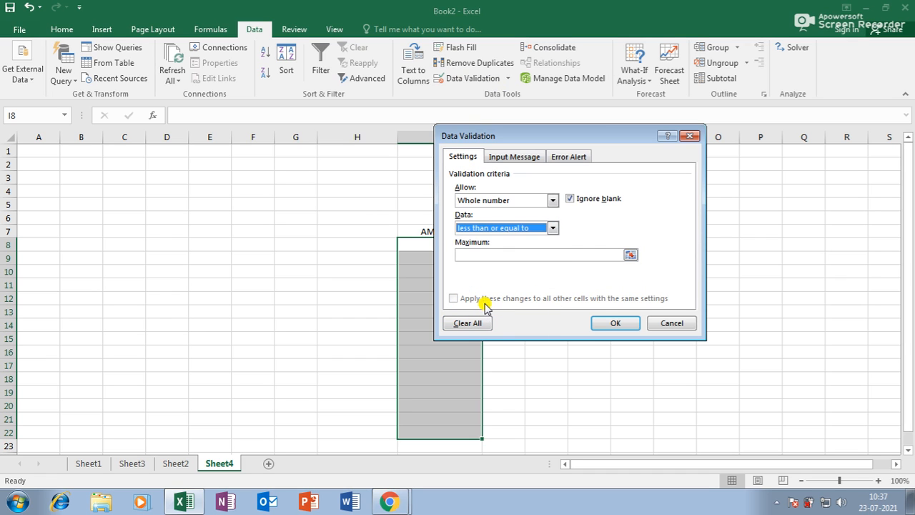
click(478, 253)
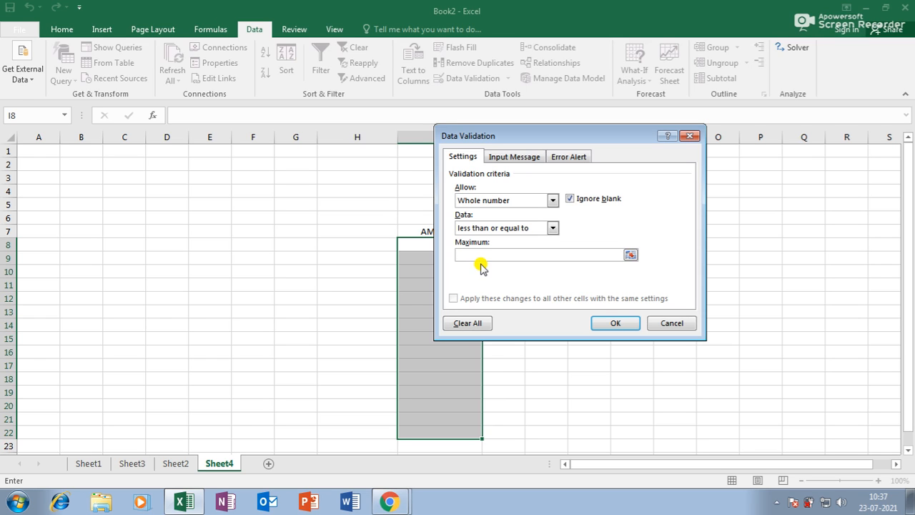
text(1983)
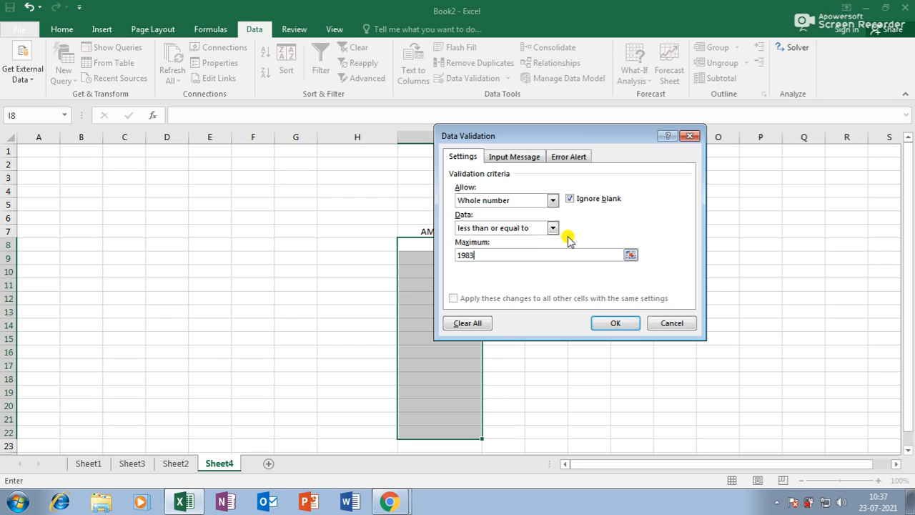
click(612, 324)
click(438, 233)
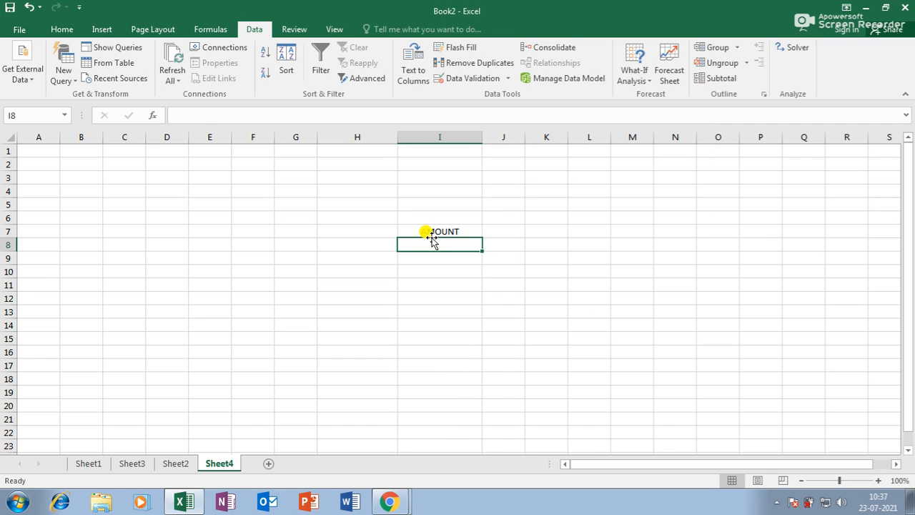
Step: Enter the heading DATE PF YEAR in I7 with 1982, 1981 and 1975 below
text(DA)
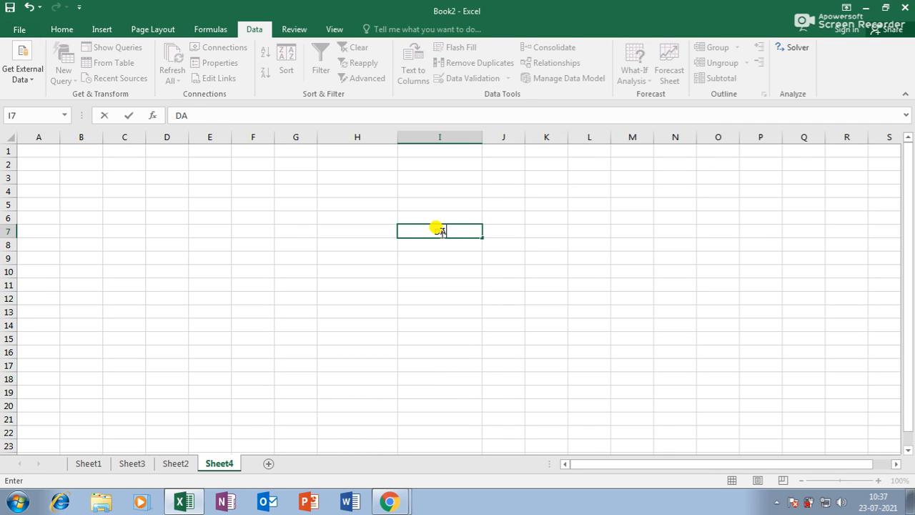
text(TE PF YEAR)
key(Return)
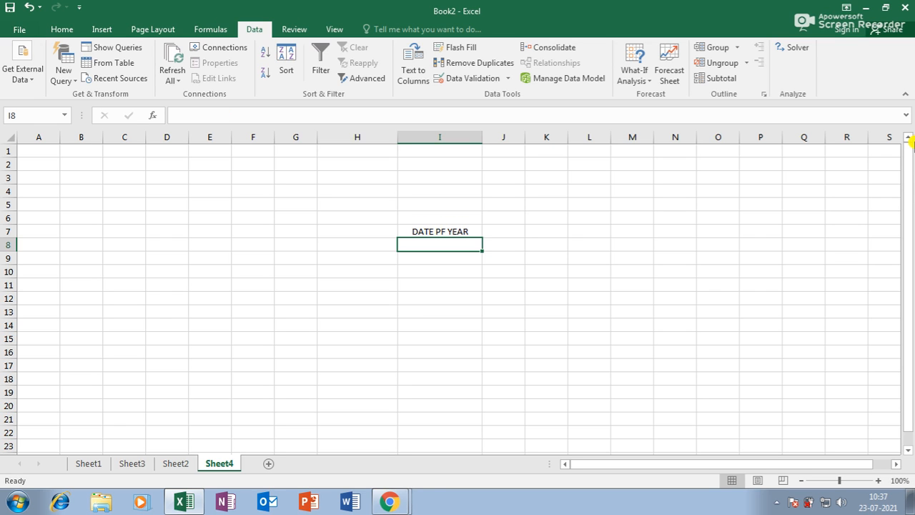
text(19)
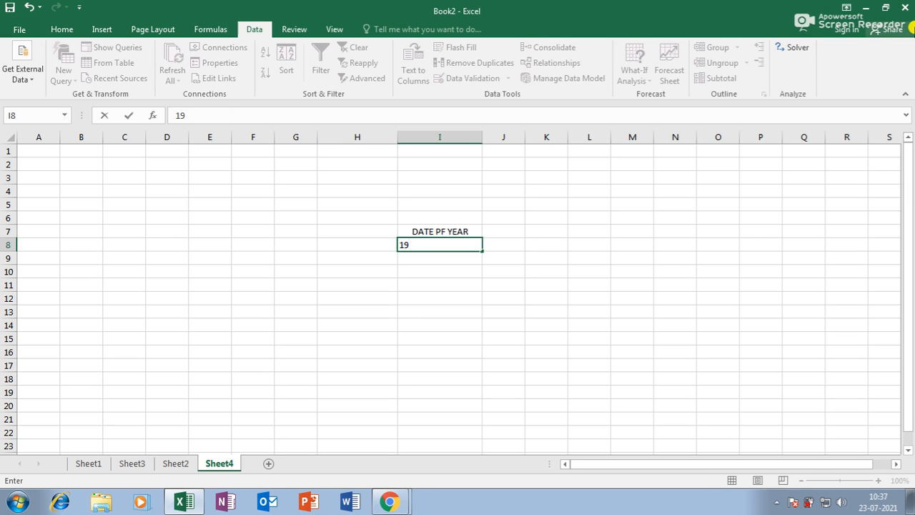
text(82)
key(Return)
text(1981)
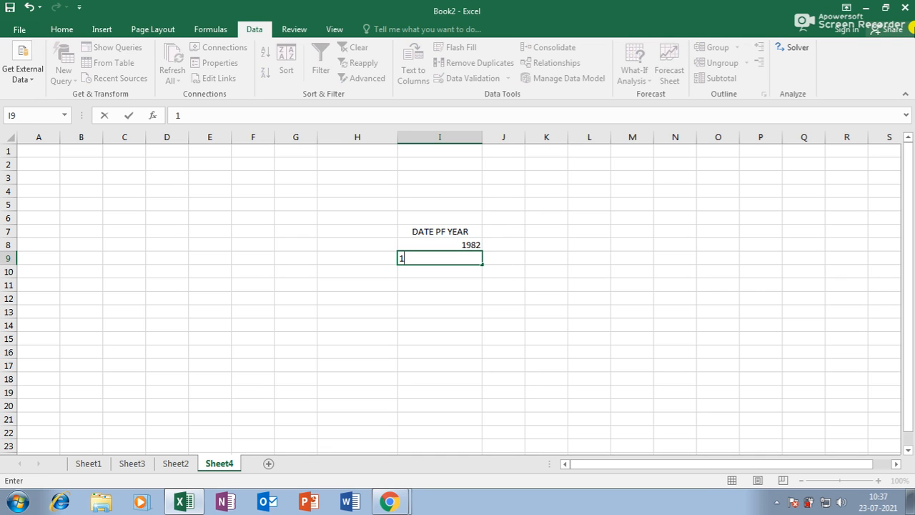
key(Return)
text(1975)
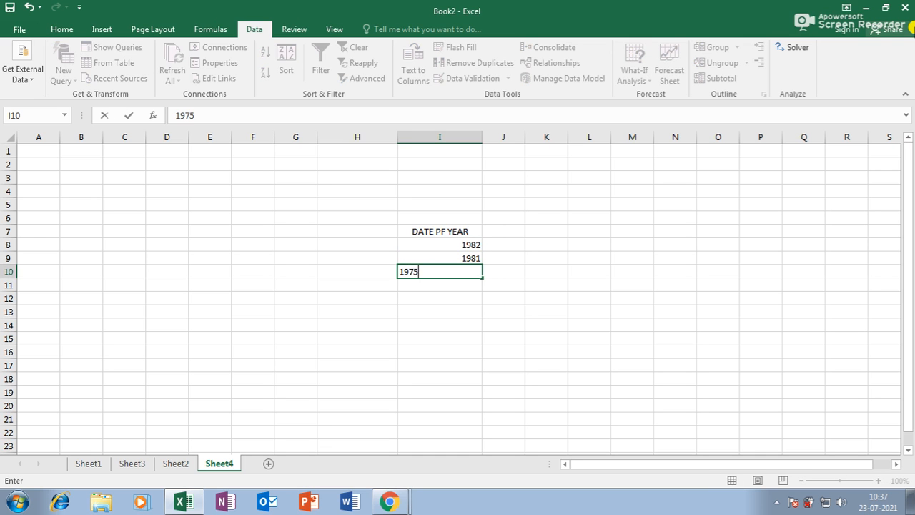
key(Return)
Step: Try entering 1985 in I11, discard the rejected value, and add a new worksheet
text(1985)
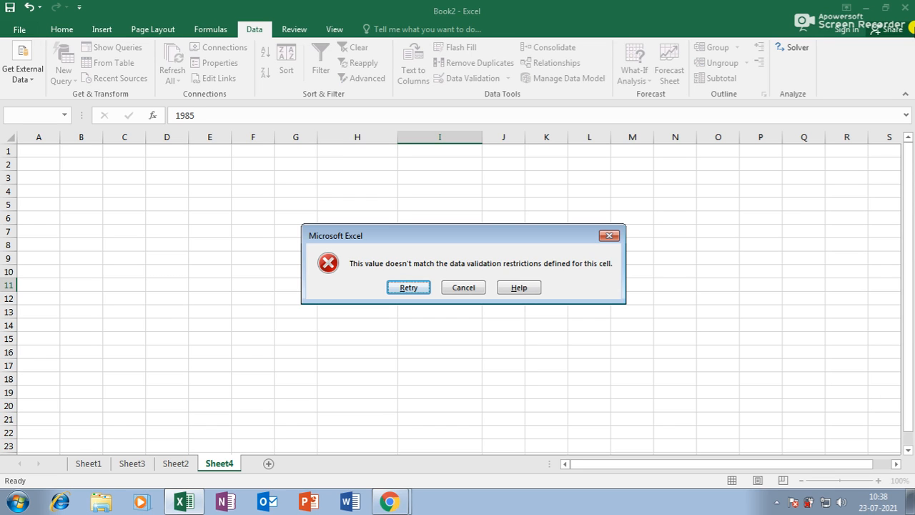
drag(518, 238, 498, 159)
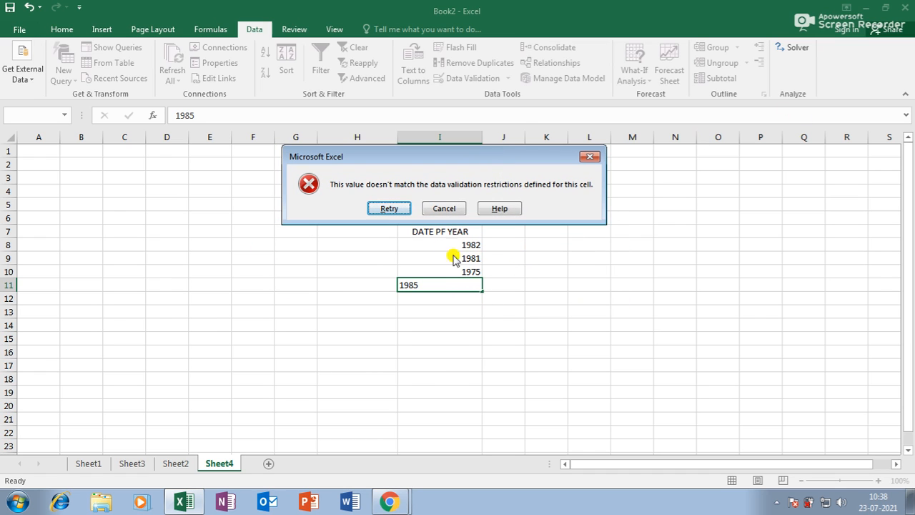
click(390, 209)
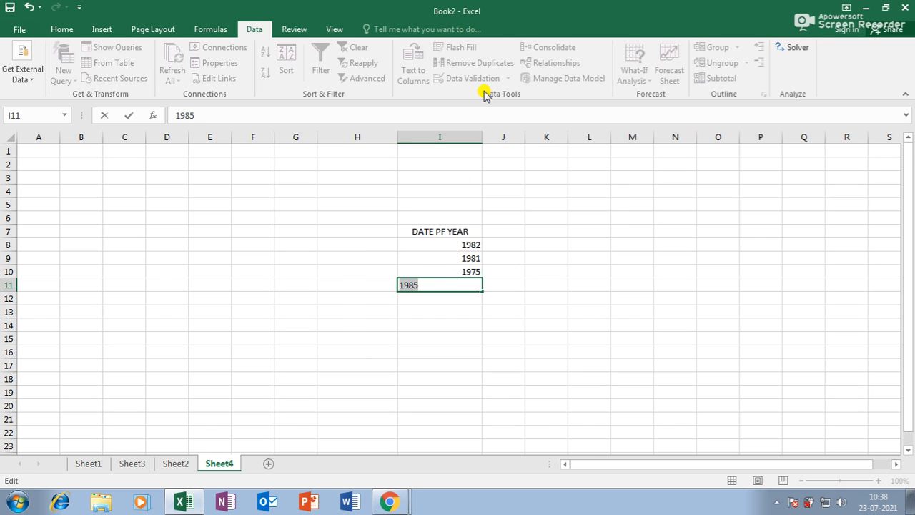
key(Escape)
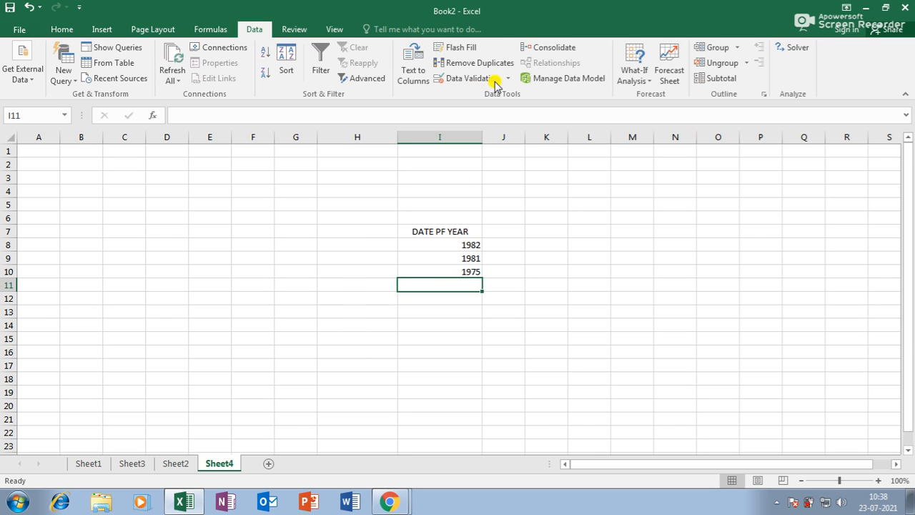
click(507, 78)
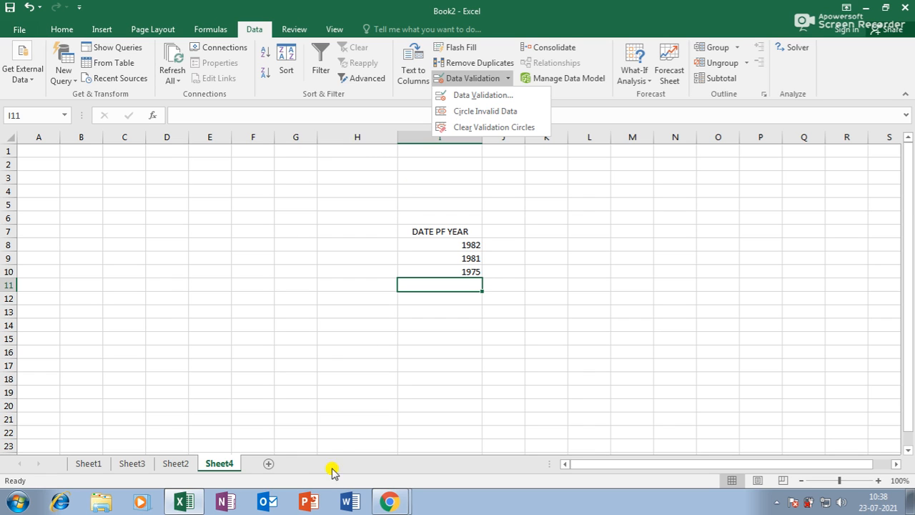
click(269, 470)
click(267, 465)
Step: Widen columns I and J and enter 1245, 256, 2541, 2563, 145, 25412 in J8:J13
click(422, 243)
drag(447, 137, 525, 137)
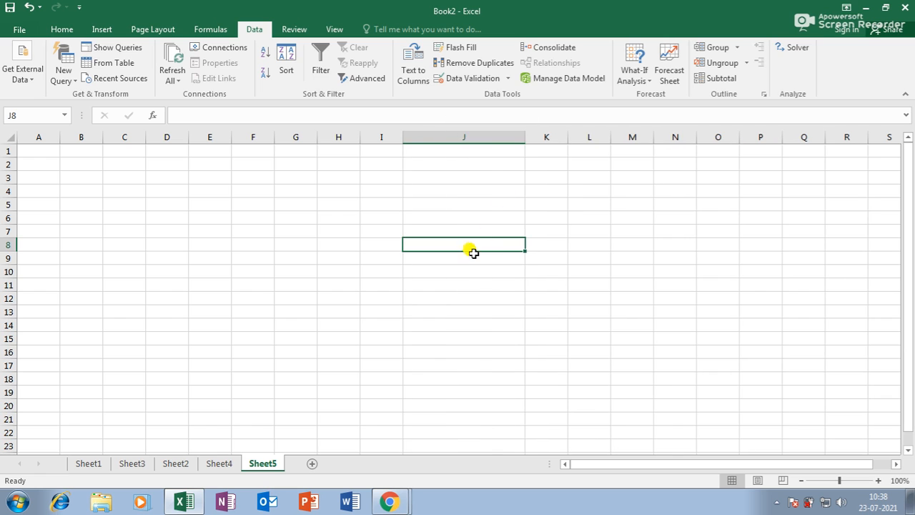
drag(404, 136, 420, 136)
drag(542, 136, 534, 136)
text(1245)
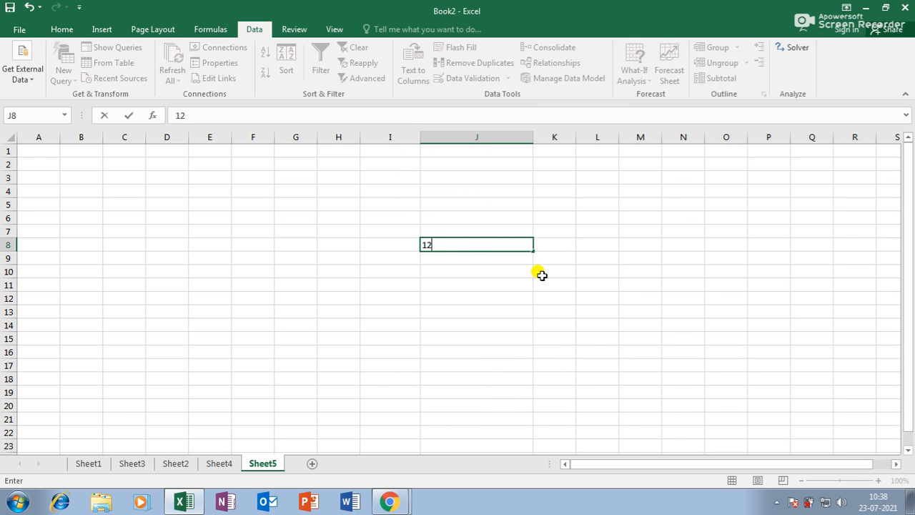
key(Return)
text(256)
key(Return)
text(2541)
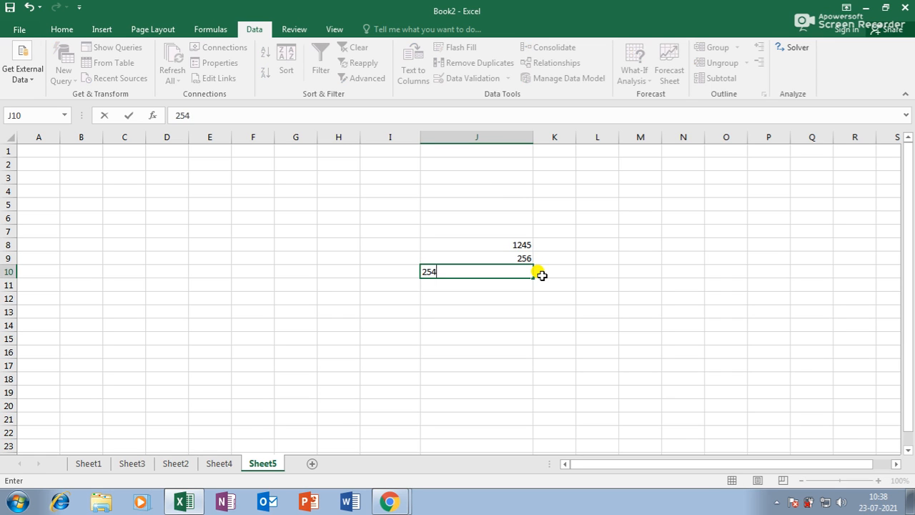
key(Return)
text(2563)
key(Return)
text(145)
key(Return)
text(25412)
key(Return)
Step: Enter 2541, 2532, 2563, 2541, 25325 and 2551 in J14:J19, then select J8:J19
text(2541)
key(Return)
text(2532)
key(Return)
text(2563)
key(Return)
text(2541)
key(Return)
text(25325)
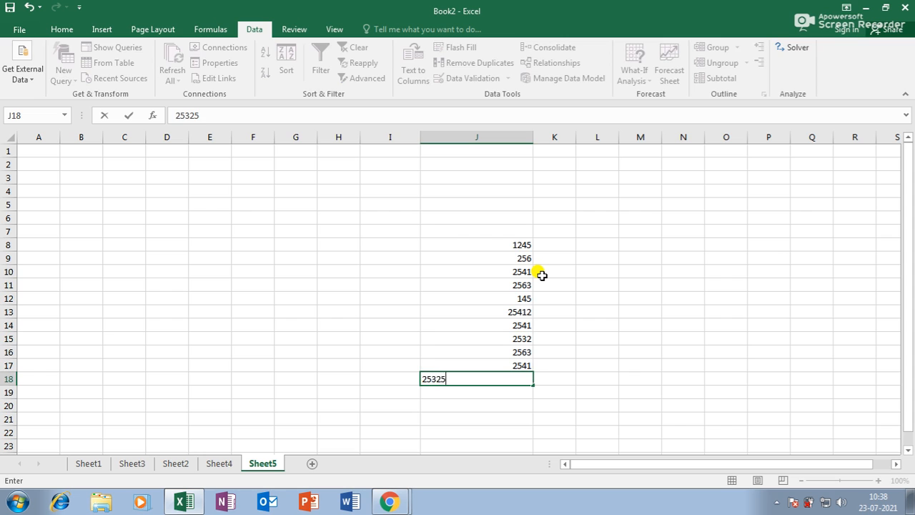
key(Return)
text(2551)
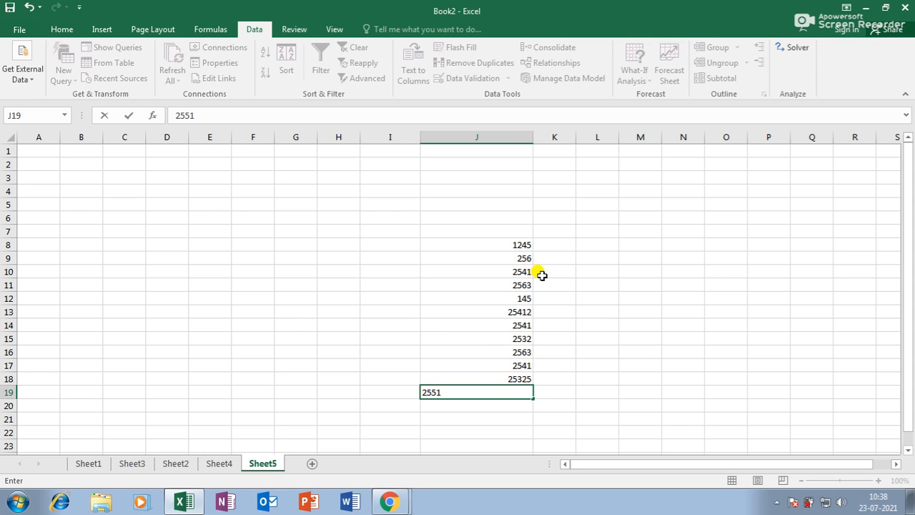
key(Return)
drag(521, 244, 475, 391)
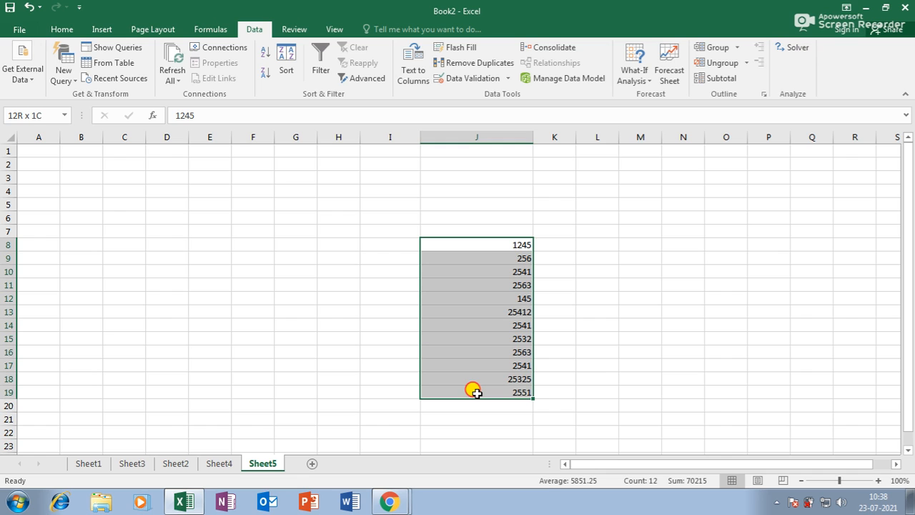
click(541, 312)
drag(501, 245, 496, 392)
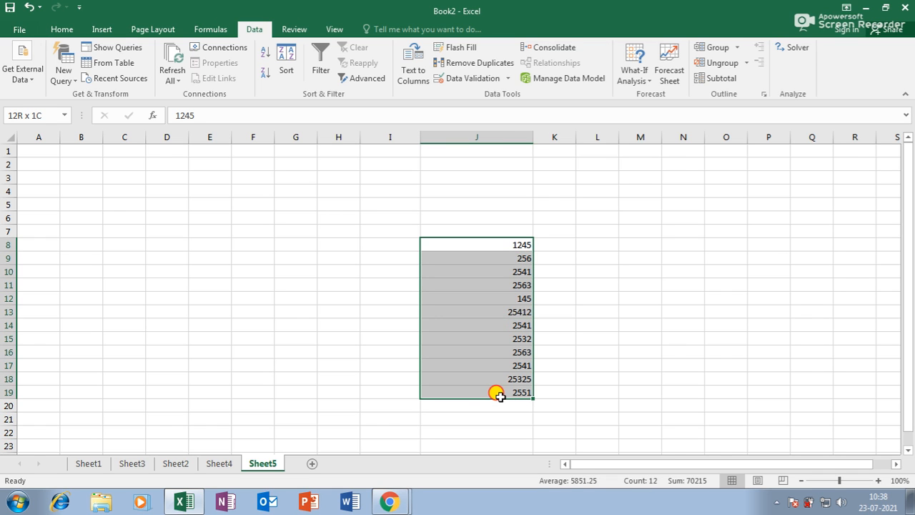
Step: Limit J8:J19 to whole numbers less than or equal to a set maximum
click(481, 83)
click(488, 202)
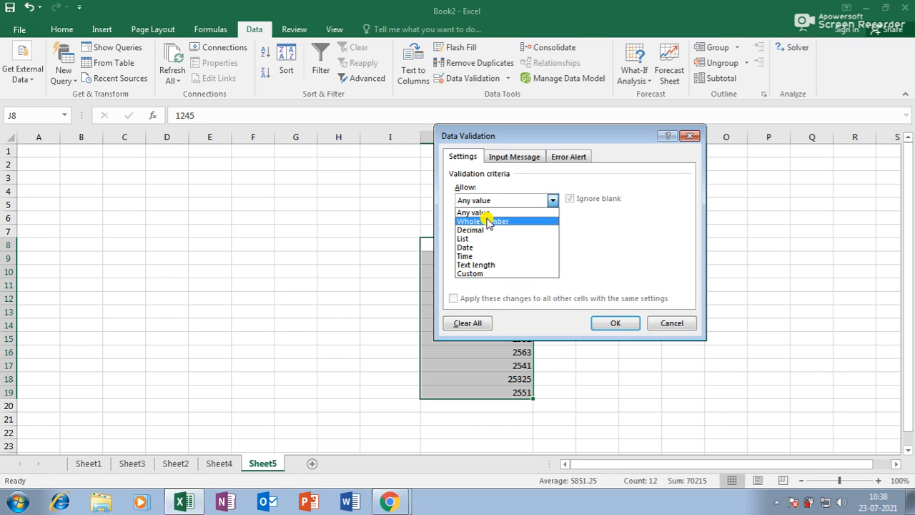
click(487, 218)
click(492, 229)
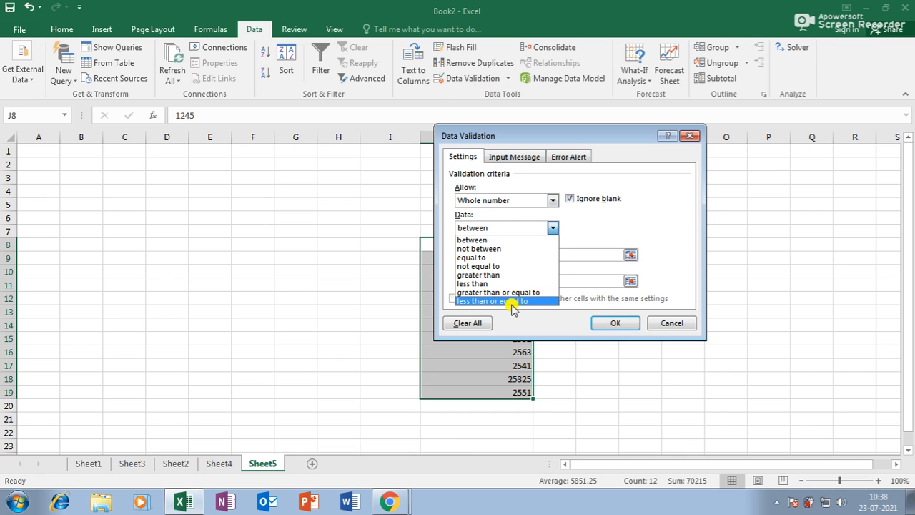
click(512, 302)
click(492, 255)
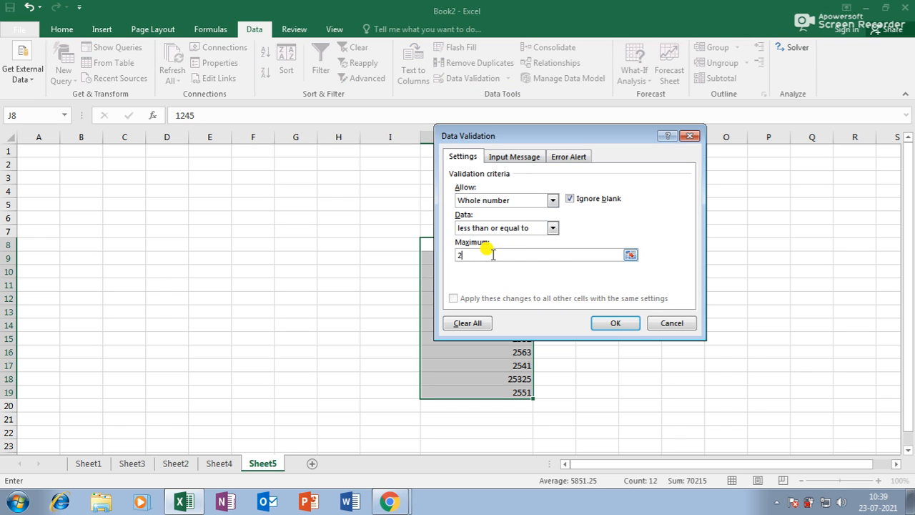
click(614, 323)
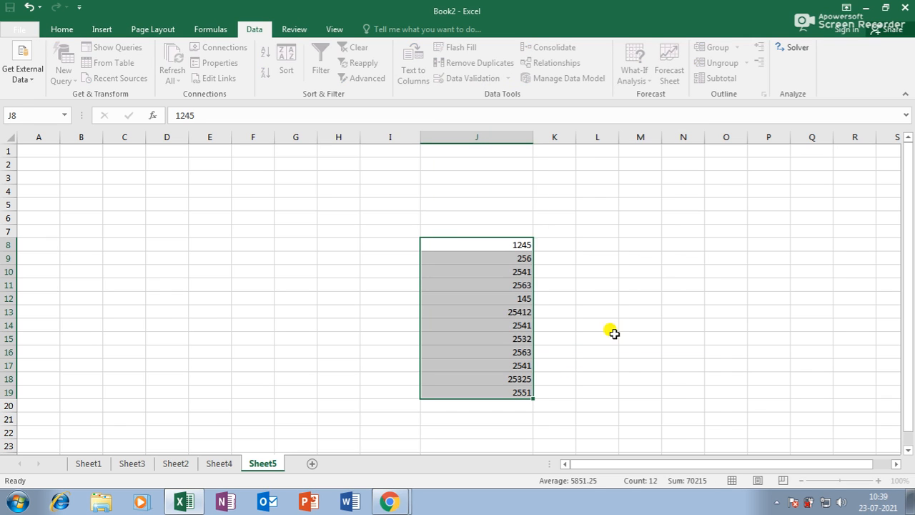
Step: Circle the invalid entries 25412 and 25325 in red
click(641, 379)
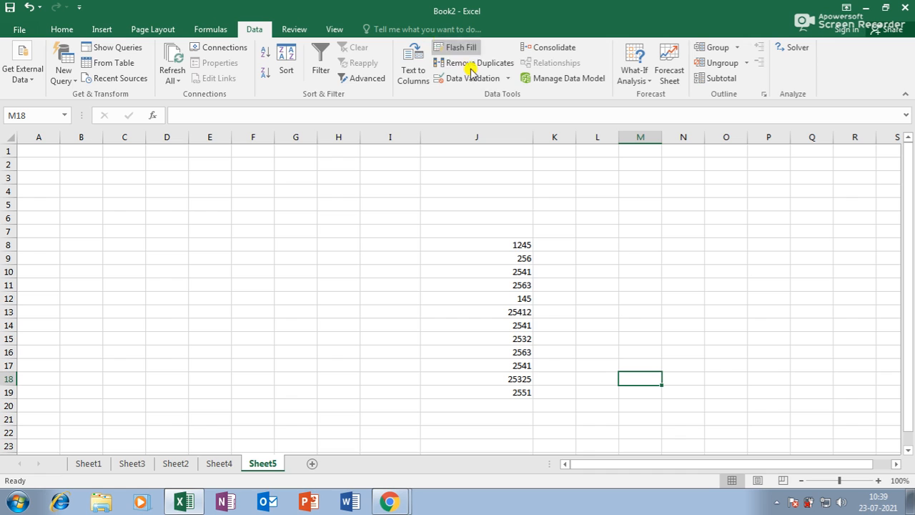
click(512, 78)
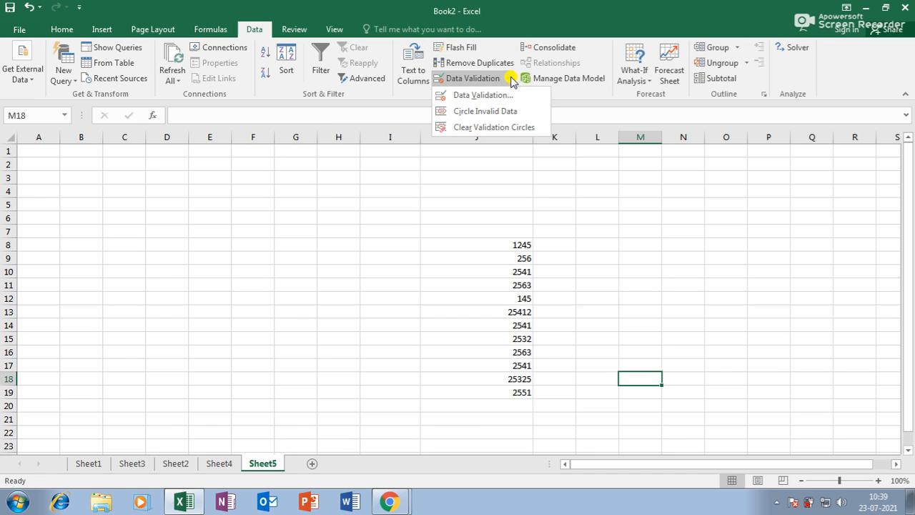
click(502, 111)
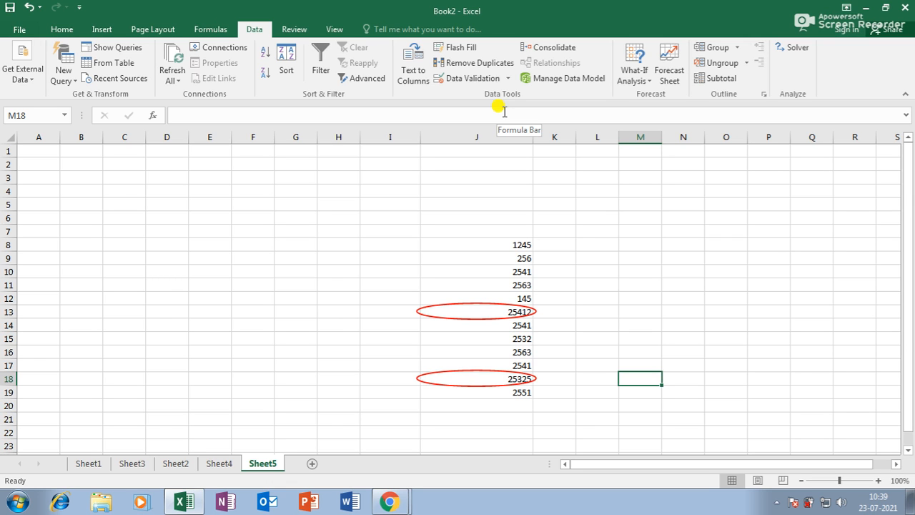
Step: Enter 45125, 55, 365, 3552 and 2 in N8:N12
click(688, 243)
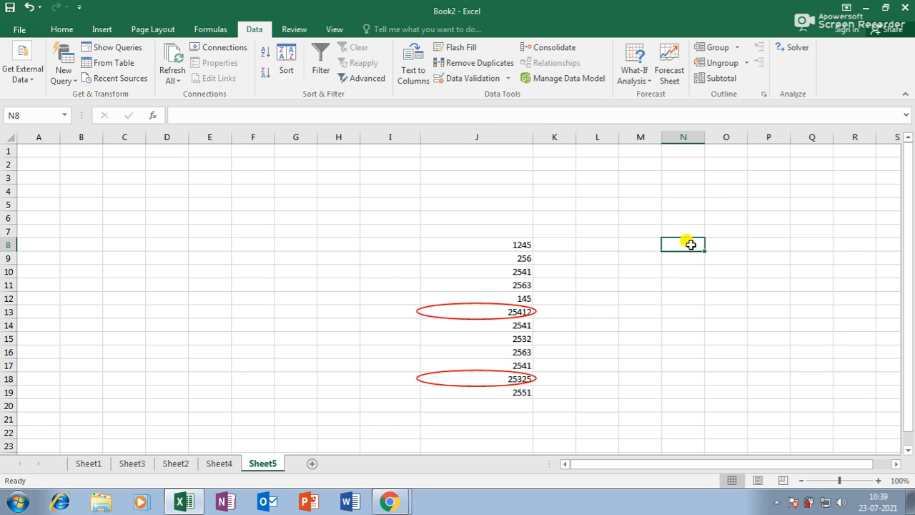
text(45125)
key(Return)
text(55)
key(Return)
text(365)
key(Return)
text(3552)
key(Return)
text(2)
key(Return)
Step: Enter 2554, 25563, 254112 and 254112 in N13:N16
text(2554)
key(Return)
text(25563)
key(Return)
text(254112)
key(Return)
text(254112)
key(Return)
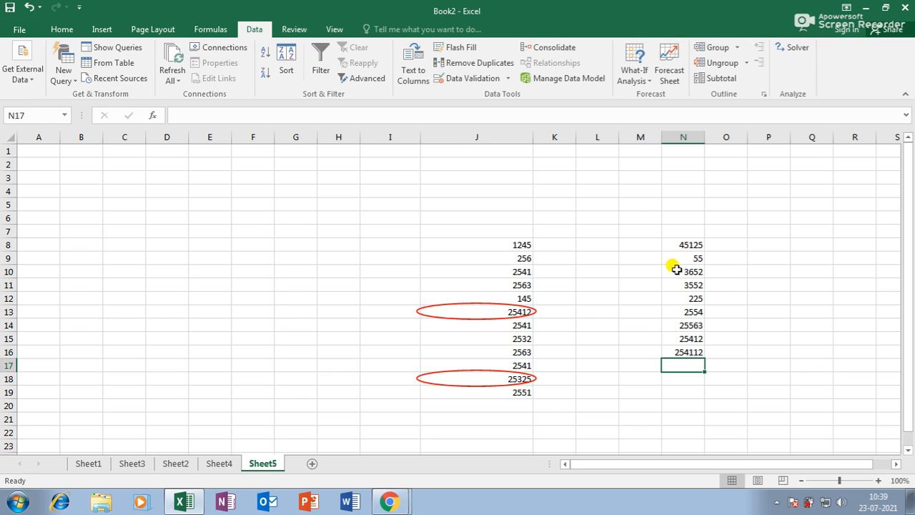
Step: Limit N8:N16 to whole numbers less than or equal to 20000
drag(686, 245, 691, 349)
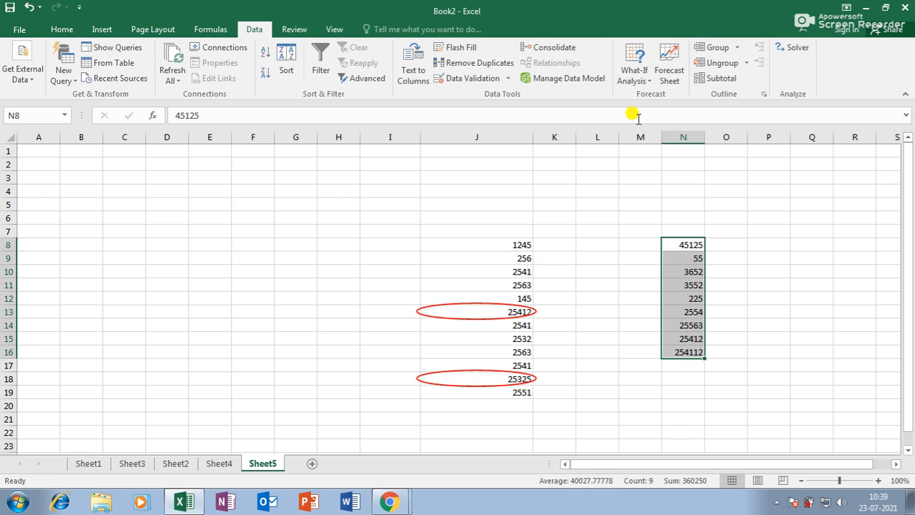
click(485, 79)
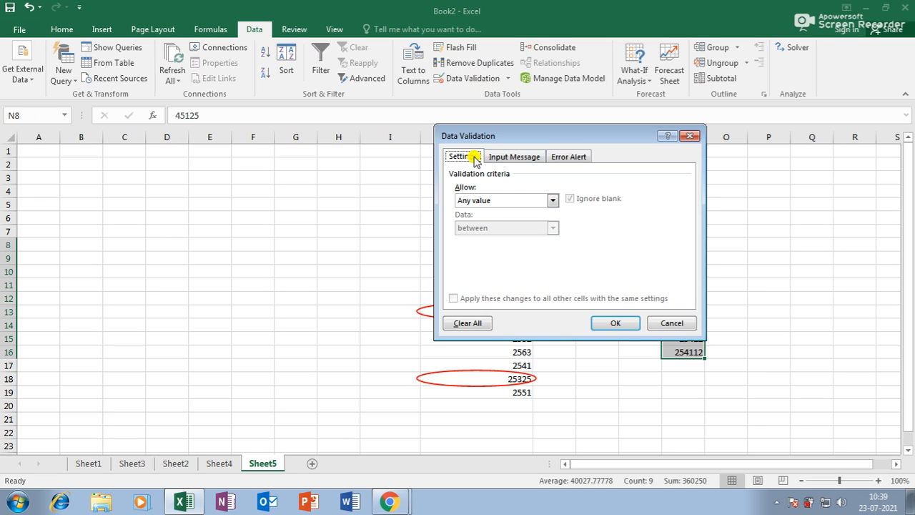
click(490, 201)
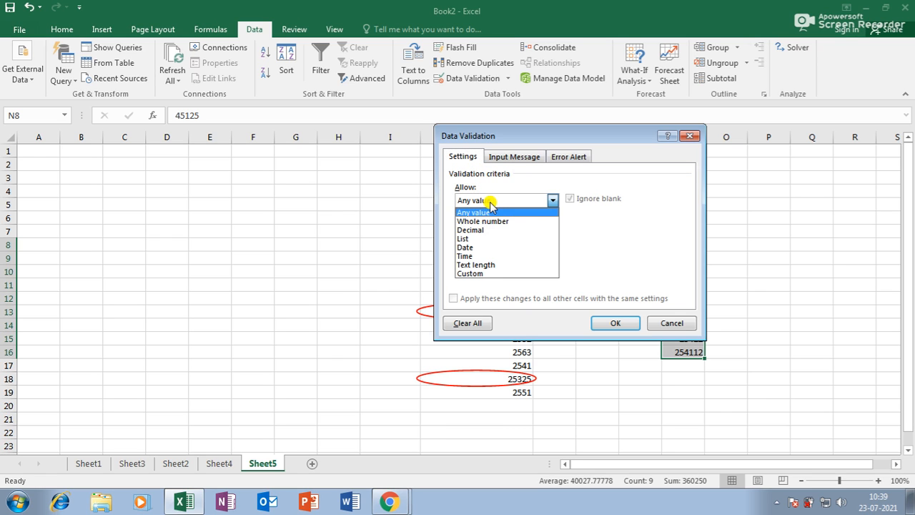
click(485, 221)
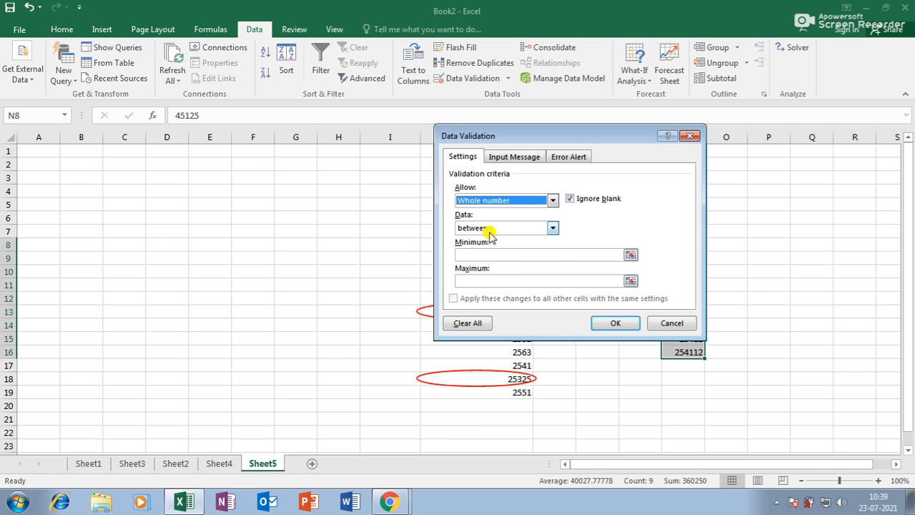
click(489, 229)
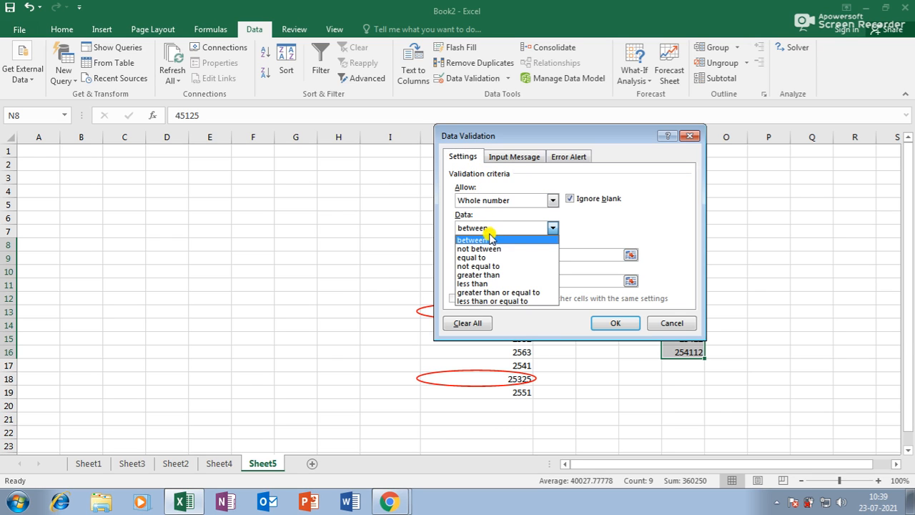
click(490, 301)
drag(534, 136, 278, 78)
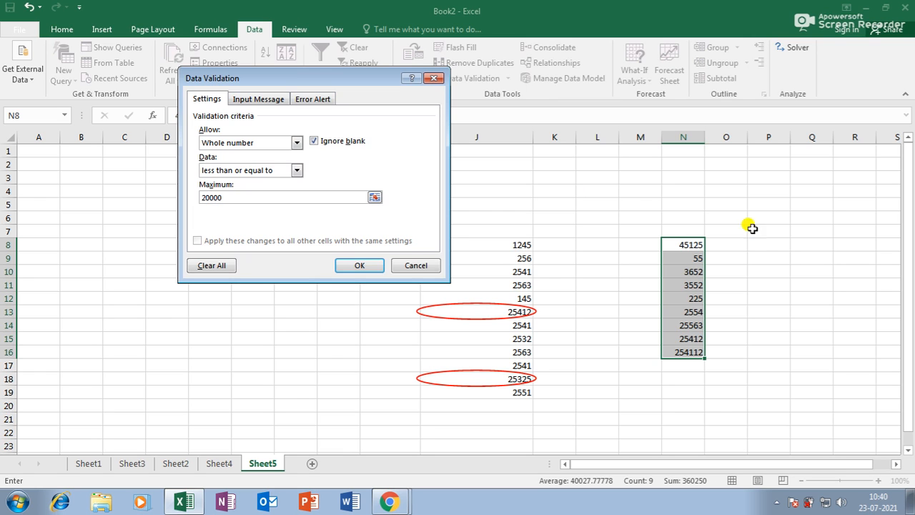
click(360, 266)
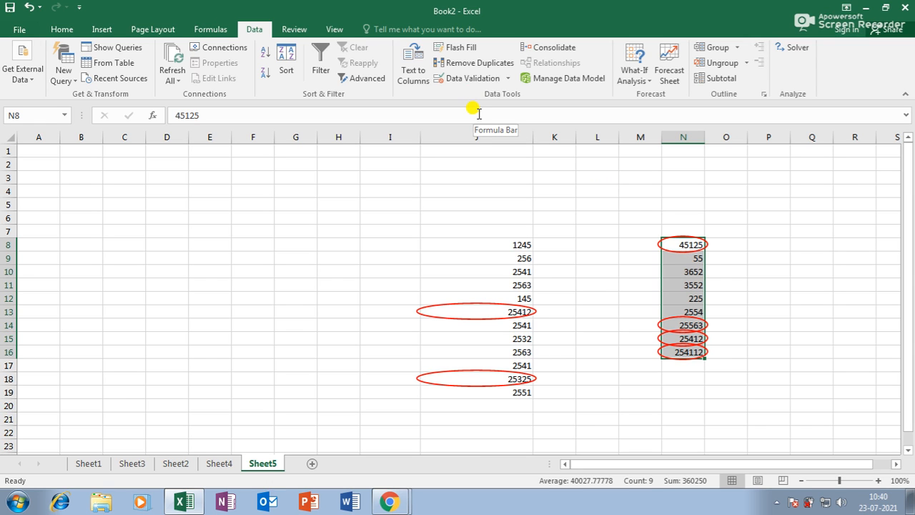
click(352, 244)
click(250, 268)
Step: Enter 145, 145, 125, 145, 145, 254 and 145 down column F in F10:F16
text(145)
key(Return)
text(145)
key(Return)
text(125)
key(Return)
text(145)
key(Return)
text(145)
key(Return)
text(254)
key(Return)
text(145)
key(Return)
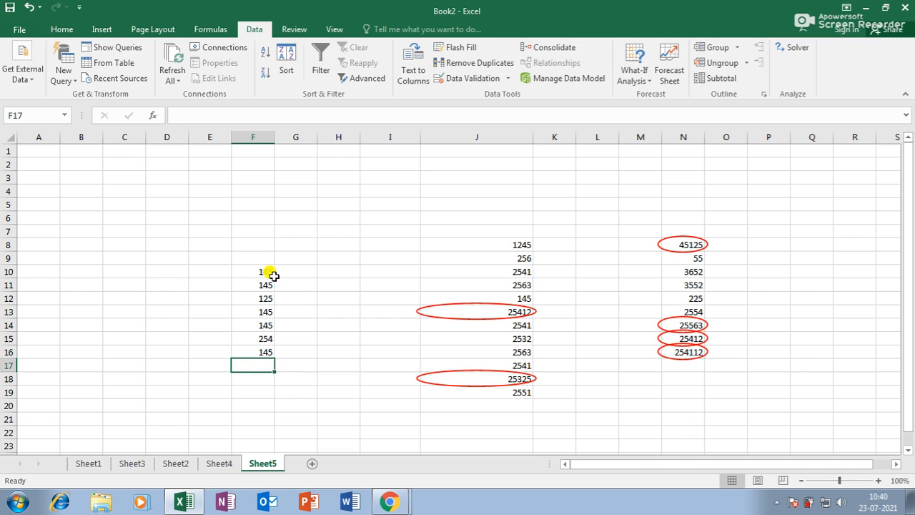
Step: Remove duplicates from F10:F16 so only 145, 125 and 254 remain
drag(265, 272, 265, 299)
drag(256, 338, 246, 351)
click(260, 337)
drag(262, 271, 262, 352)
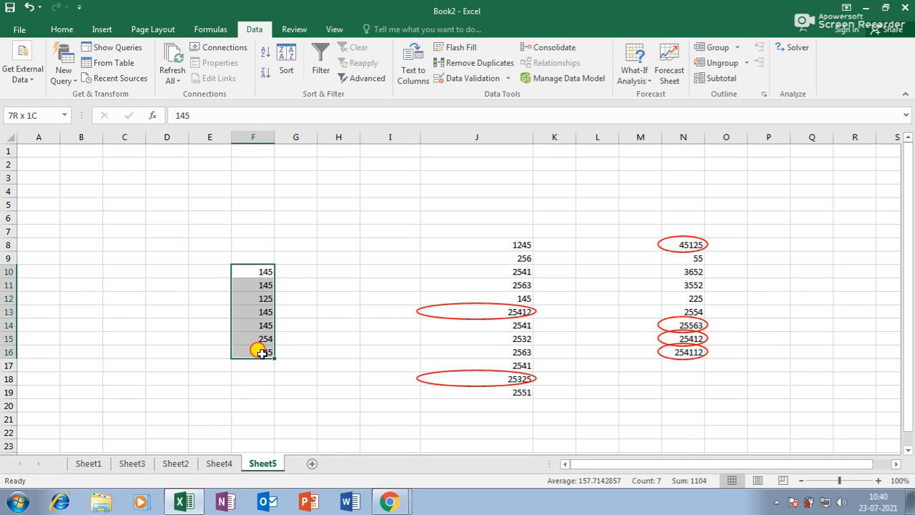
click(472, 65)
click(374, 259)
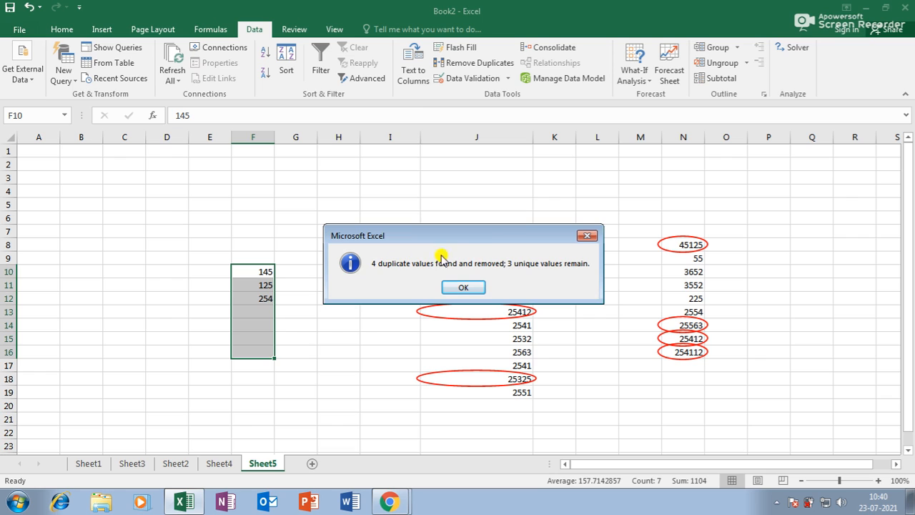
click(587, 237)
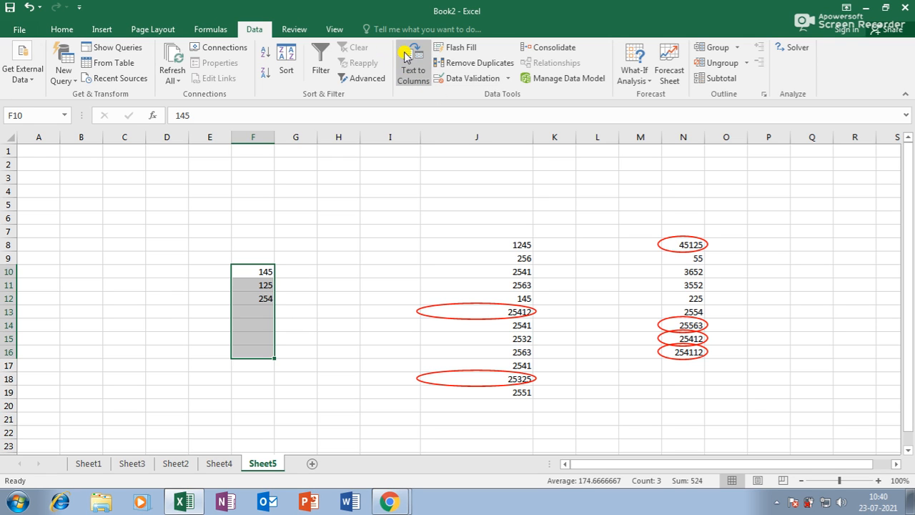
click(348, 310)
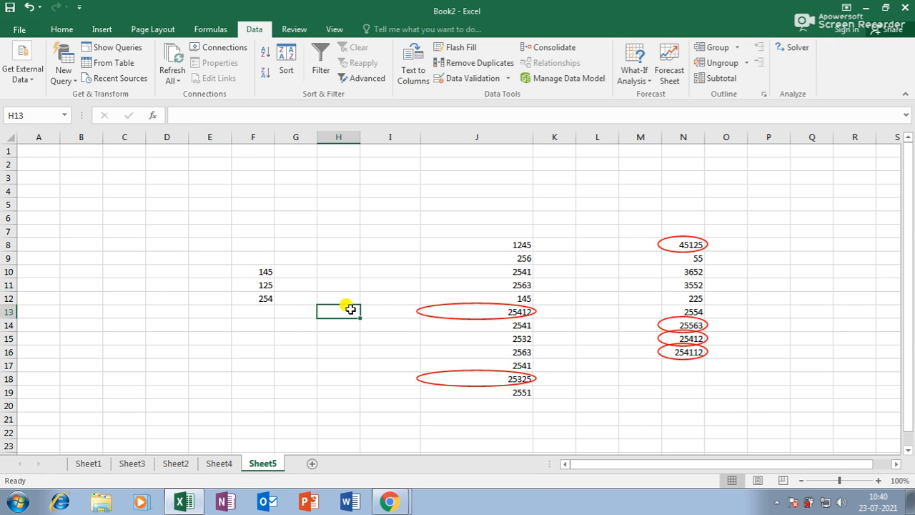
Step: Type the header line 'NAME MAL ENG SOCI SCI' into cell F21
scroll(322, 303, down, 3)
click(243, 300)
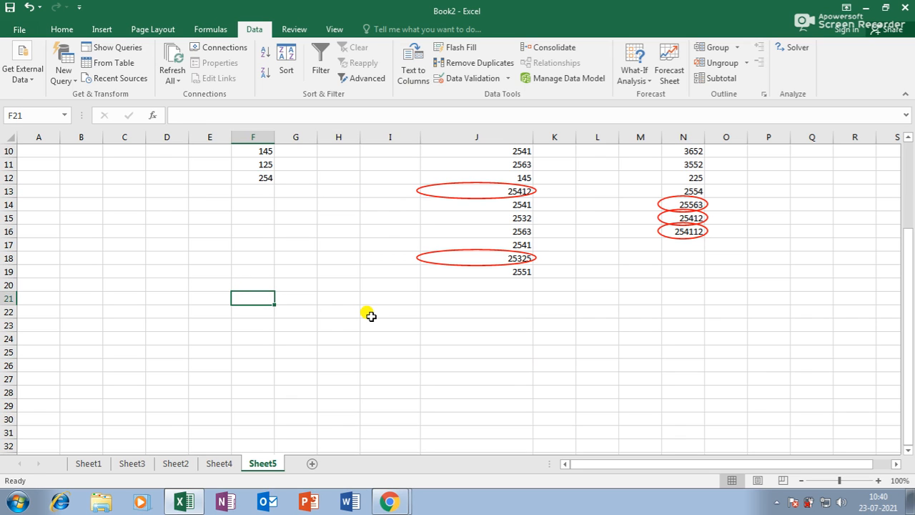
text(NAME)
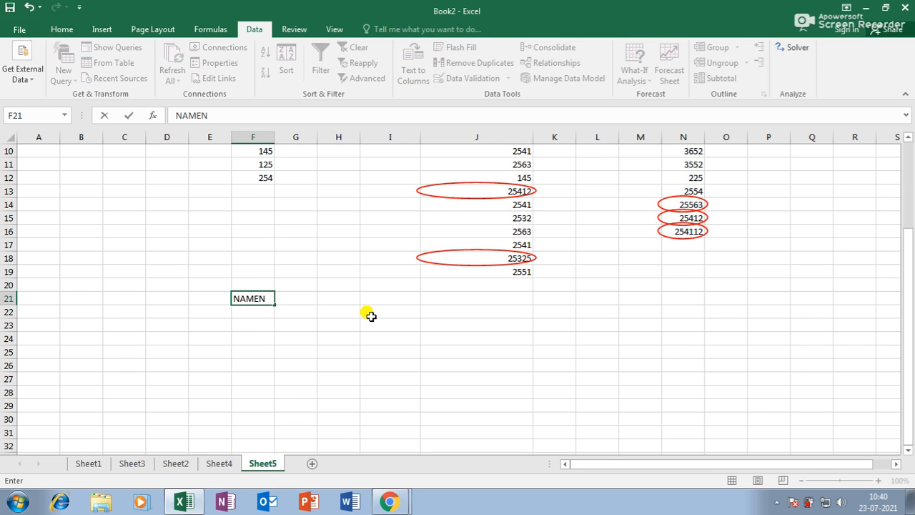
text( MAL ENG)
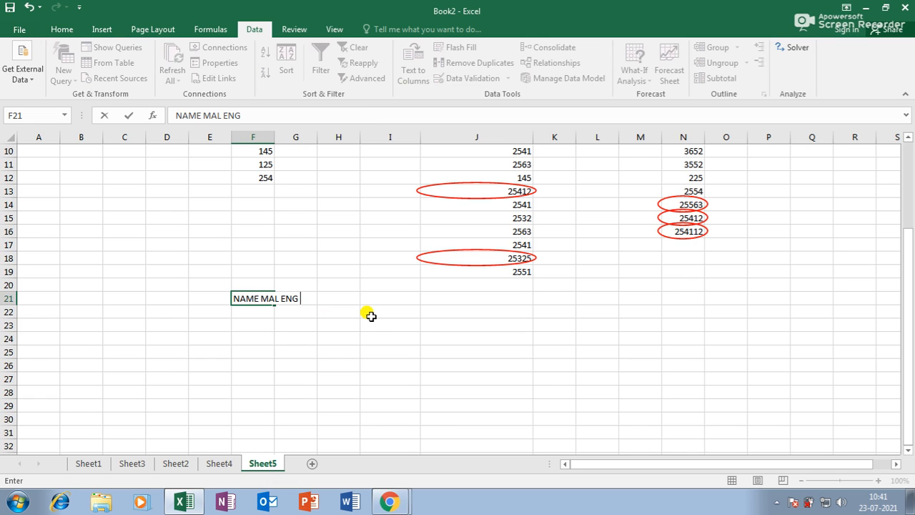
text( SOCI SCI)
key(Return)
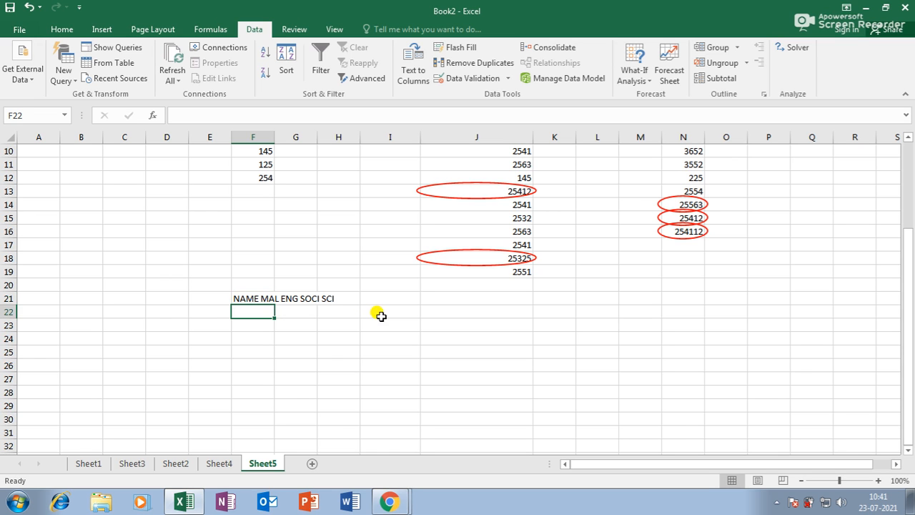
click(349, 350)
click(246, 303)
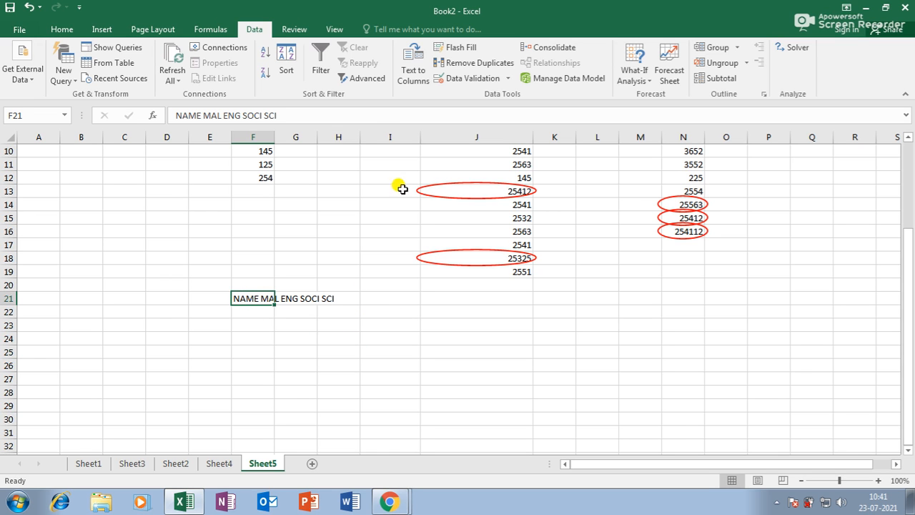
click(413, 71)
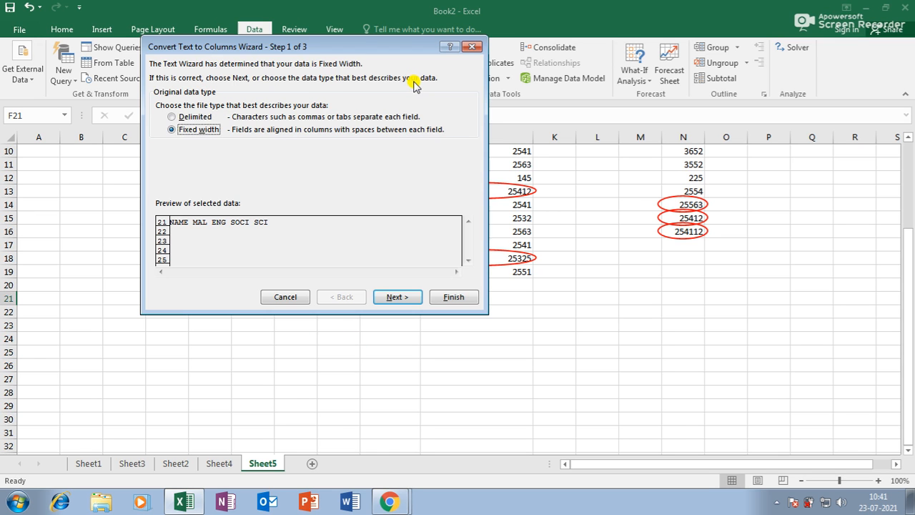
click(401, 298)
click(452, 298)
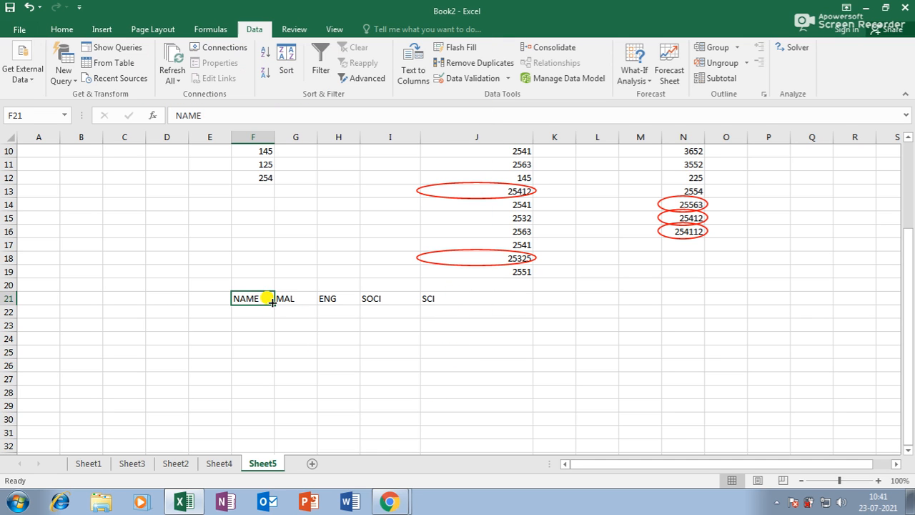
click(297, 298)
click(349, 299)
click(378, 298)
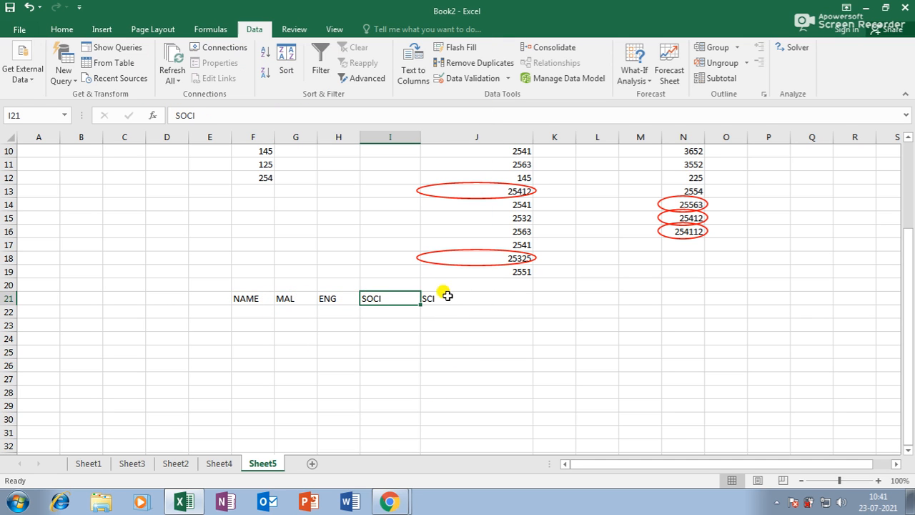
click(443, 298)
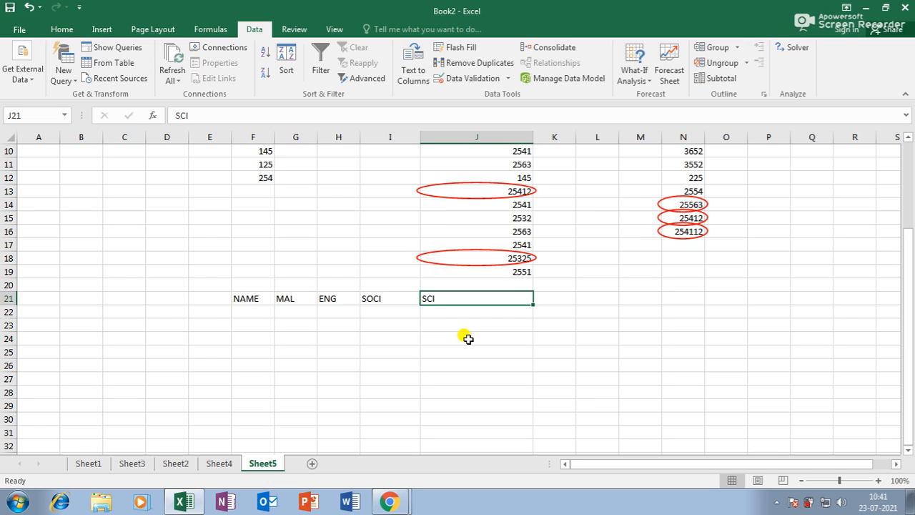
key(ctrl+z)
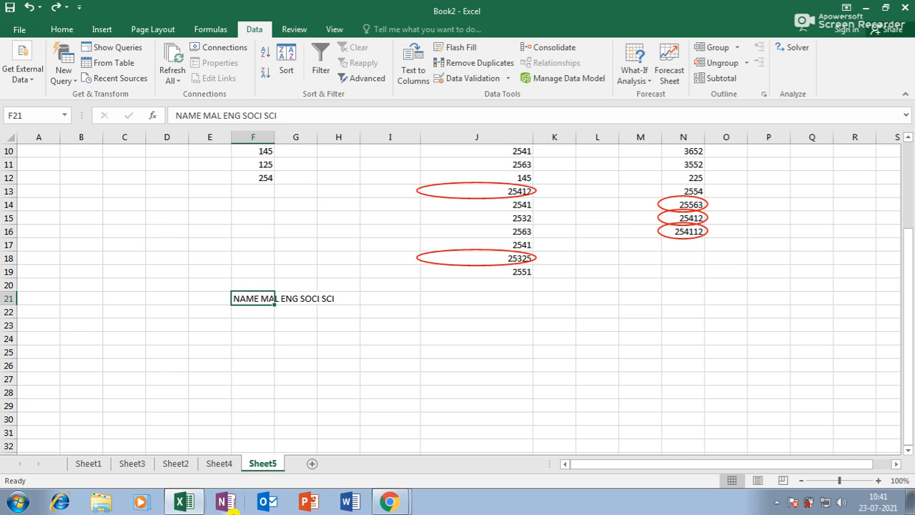
Step: Launch Notepad through the Start menu search
click(17, 502)
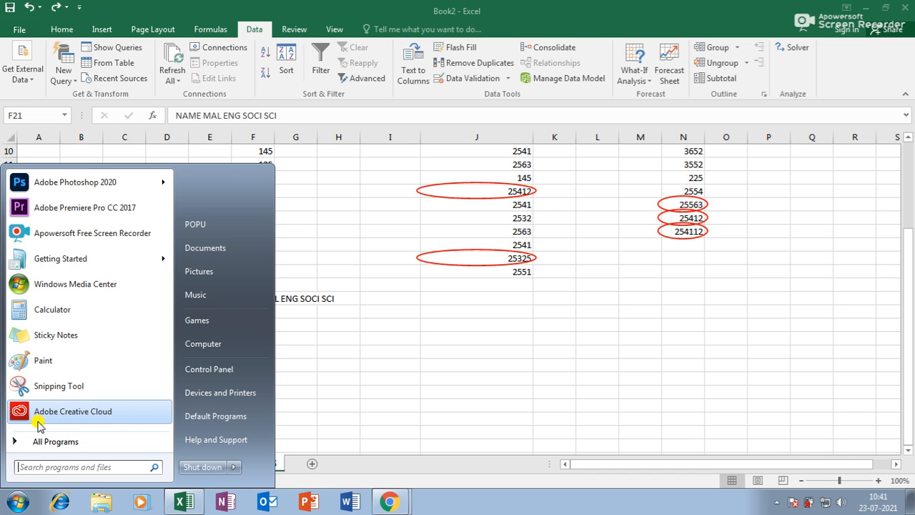
click(55, 466)
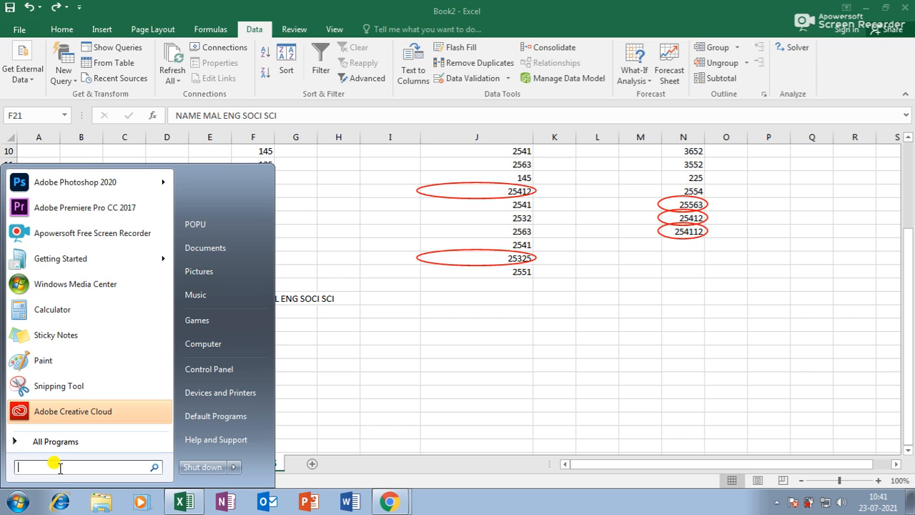
text(NO)
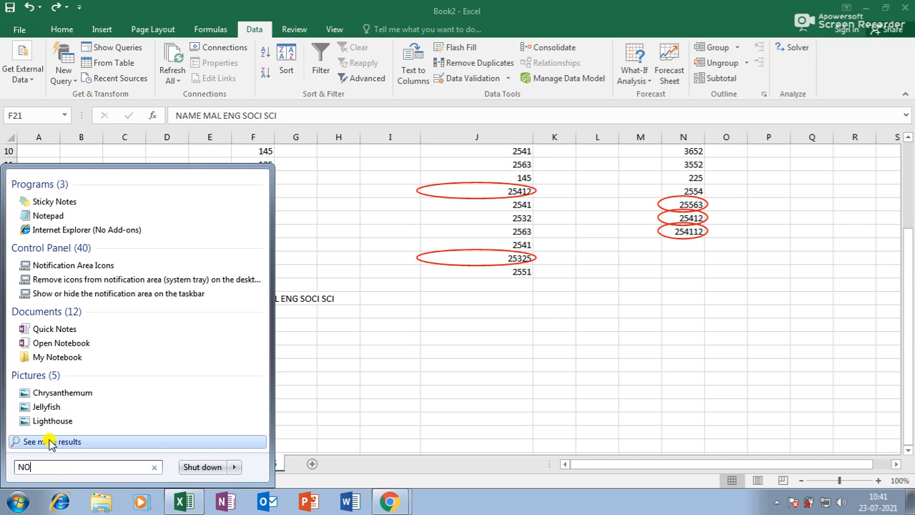
click(36, 215)
Step: Write a tab-separated NAME HOUSENAME PLACE POST PIN header and a sample address row, then select both lines
text(NAME)
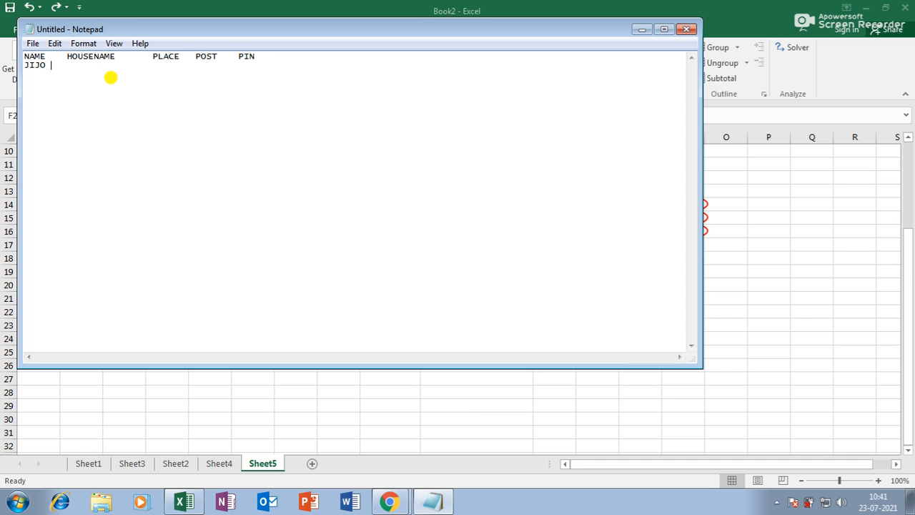
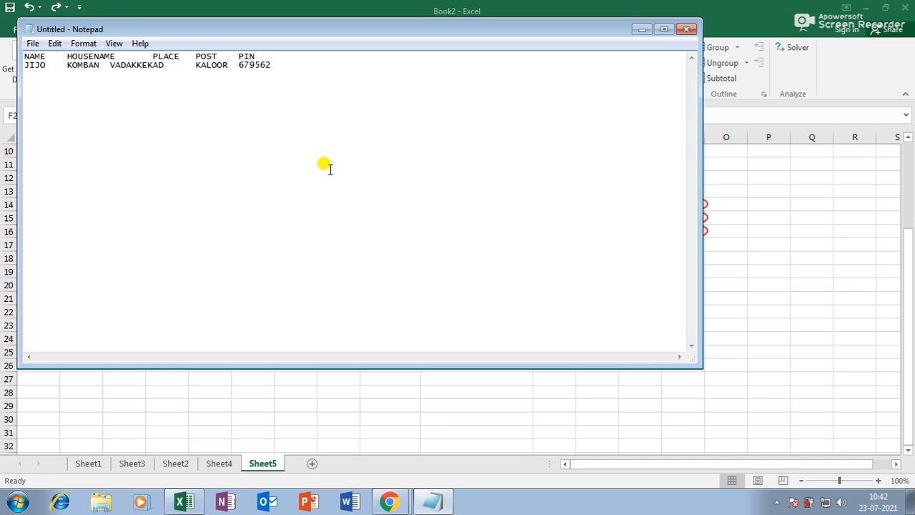
drag(288, 81, 7, 45)
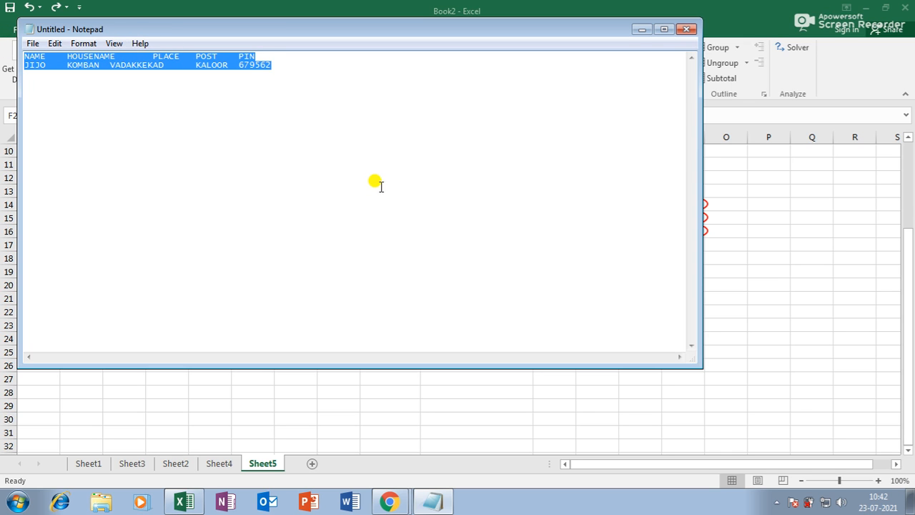
Step: Paste the Notepad lines into Excel's Sheet5 starting at cell I24
click(183, 502)
click(378, 335)
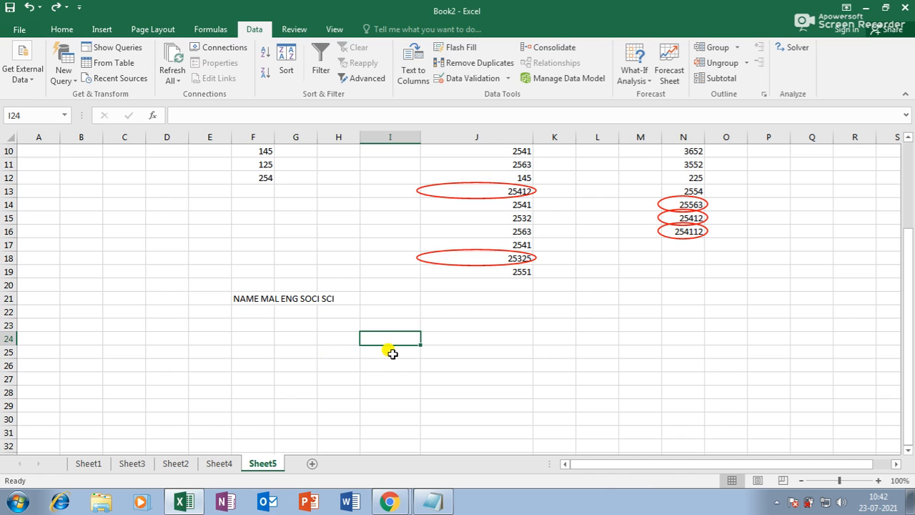
key(ctrl+v)
click(470, 414)
Step: Widen columns J and K to fit the pasted data, then return to Notepad
click(591, 406)
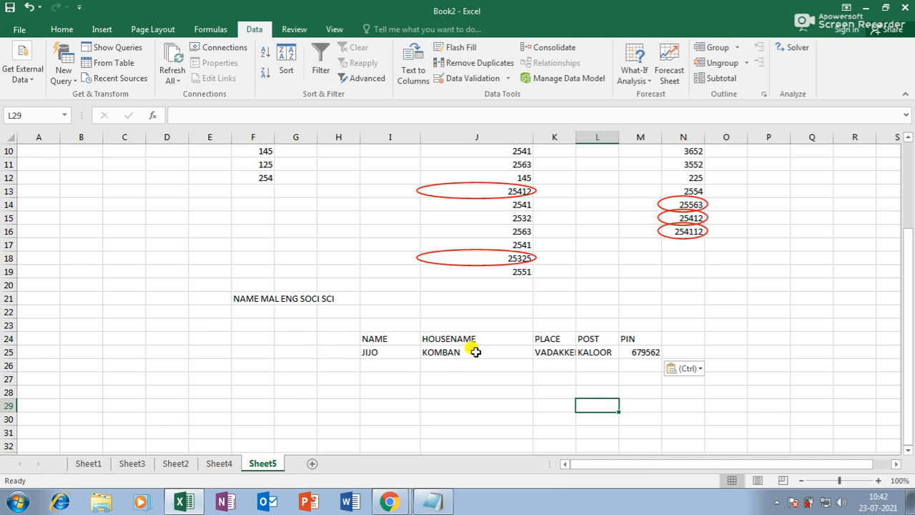
drag(533, 137, 613, 138)
click(613, 312)
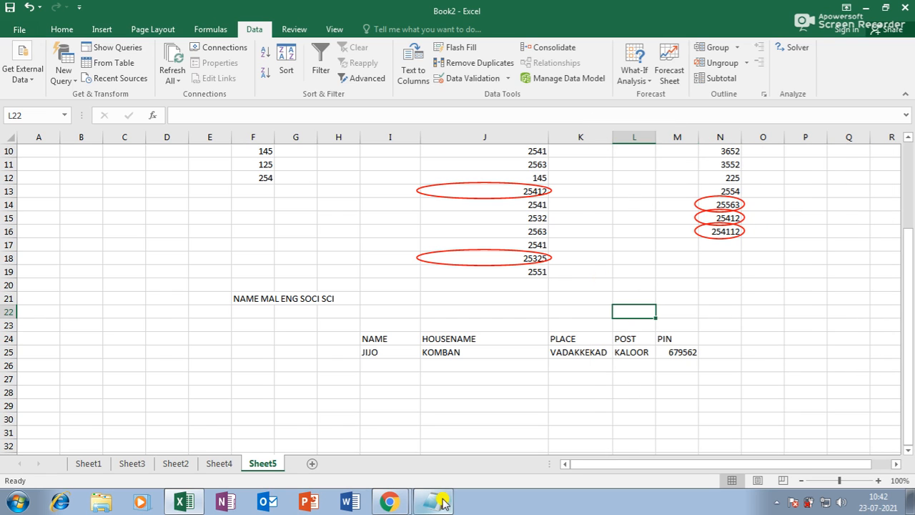
click(432, 501)
click(67, 55)
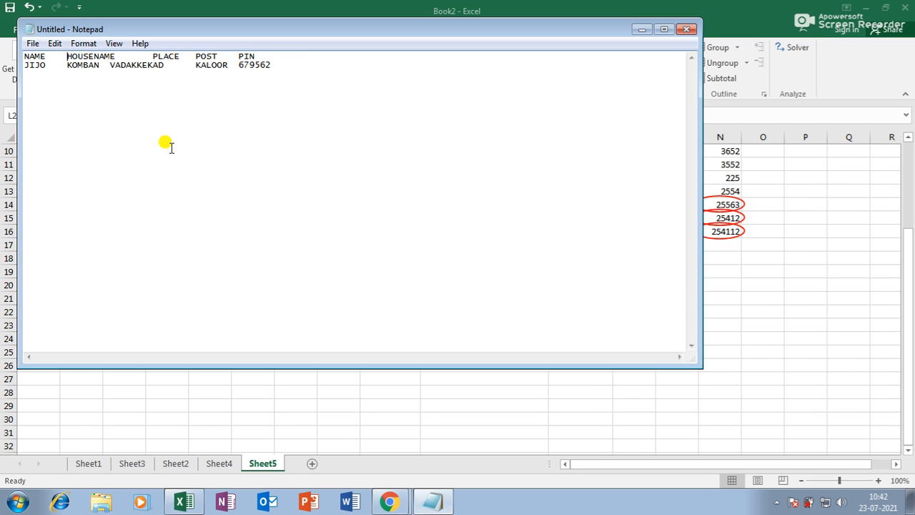
Step: Replace the tabs in the NAME HOUSENAME PLACE POST PIN header with single spaces
key(BackSpace)
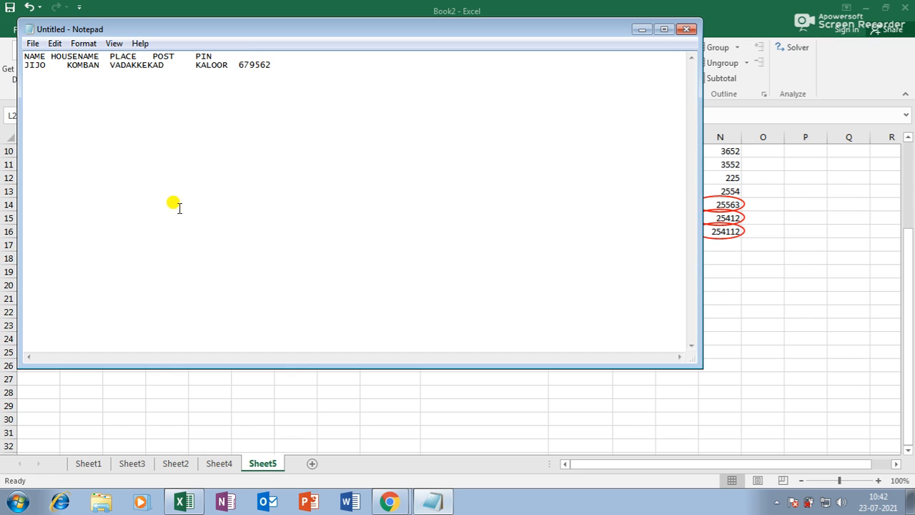
click(110, 56)
key(BackSpace)
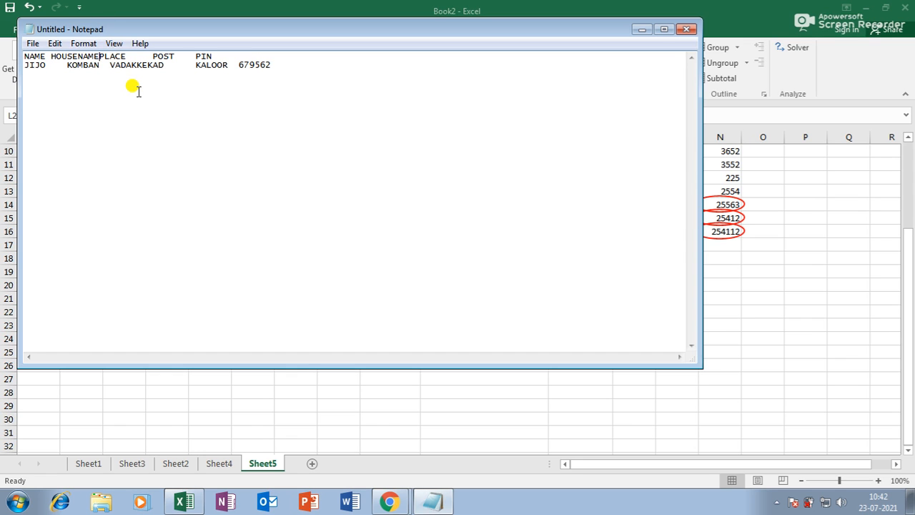
click(153, 55)
key(BackSpace)
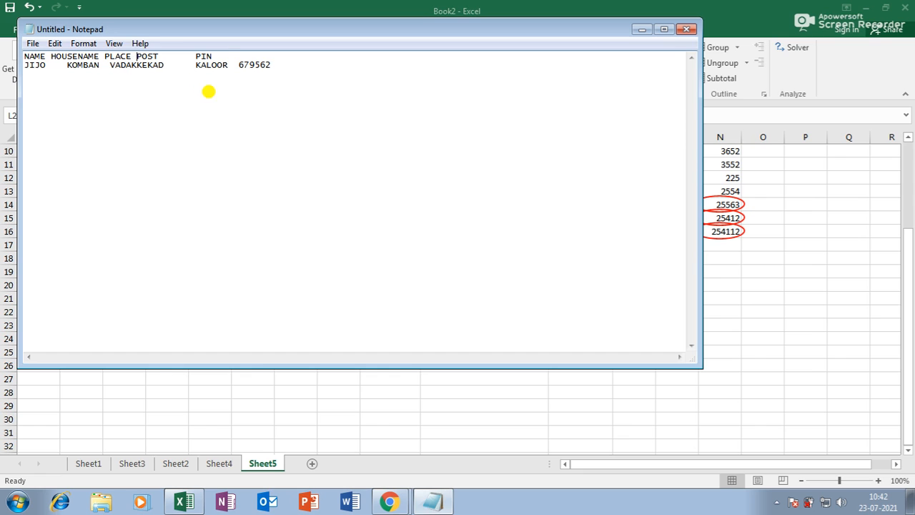
click(196, 56)
key(BackSpace)
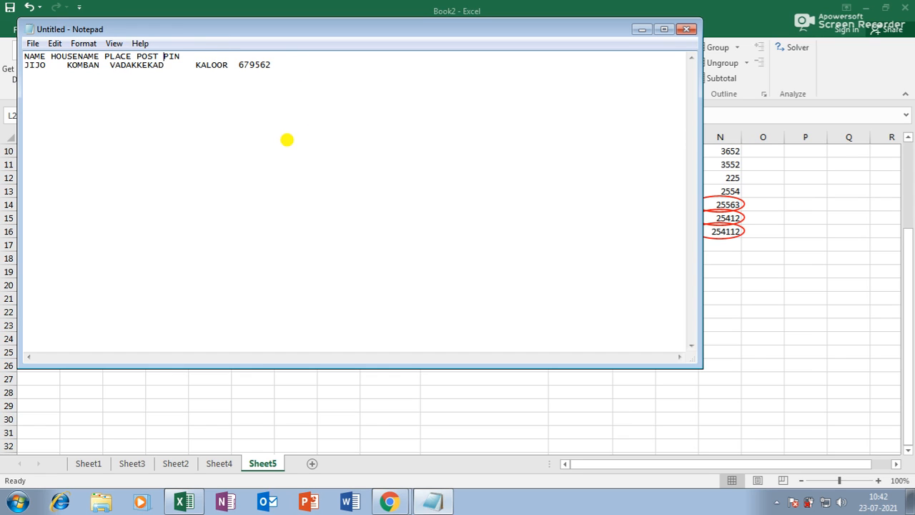
Step: Replace the tabs in the address line with single spaces and select both lines
click(74, 65)
key(BackSpace)
click(110, 65)
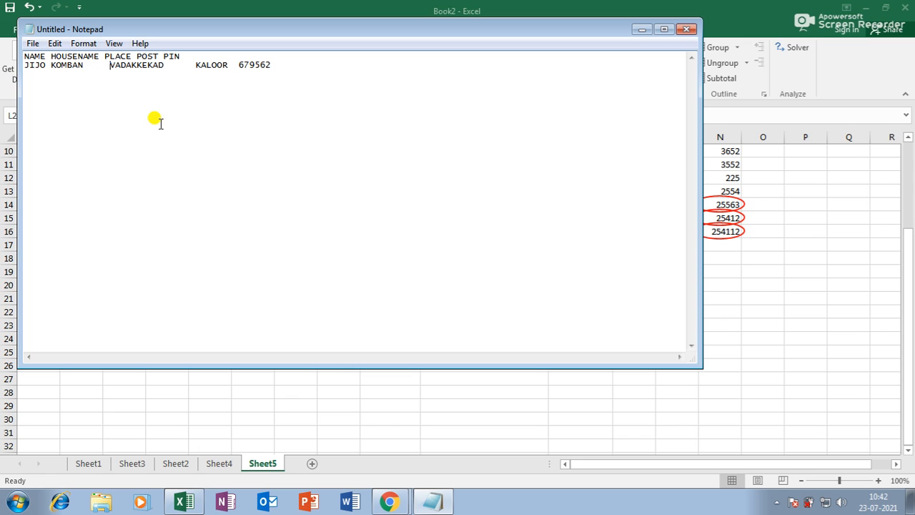
key(BackSpace)
click(152, 64)
key(BackSpace)
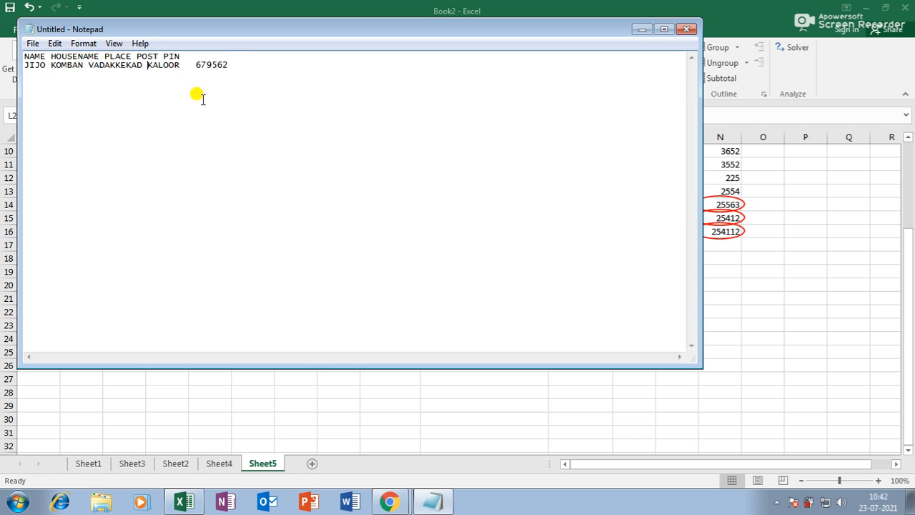
drag(197, 63, 202, 64)
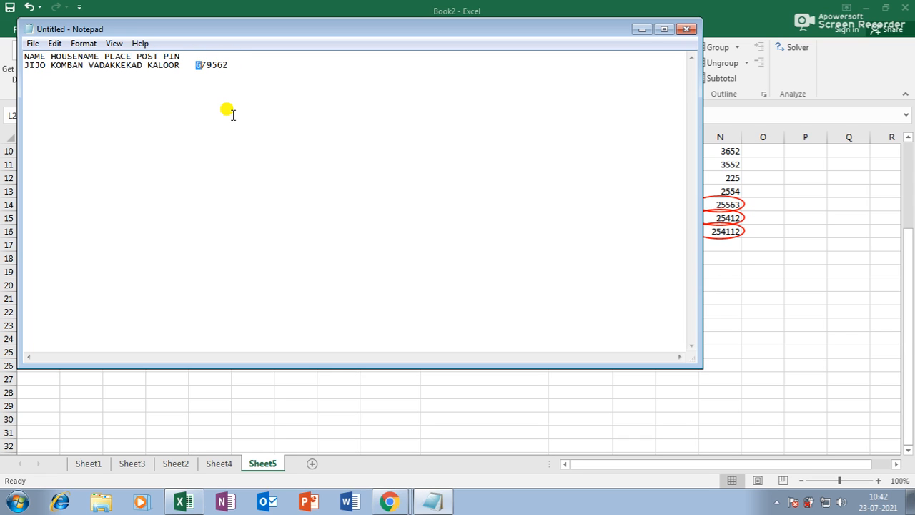
click(197, 65)
key(BackSpace)
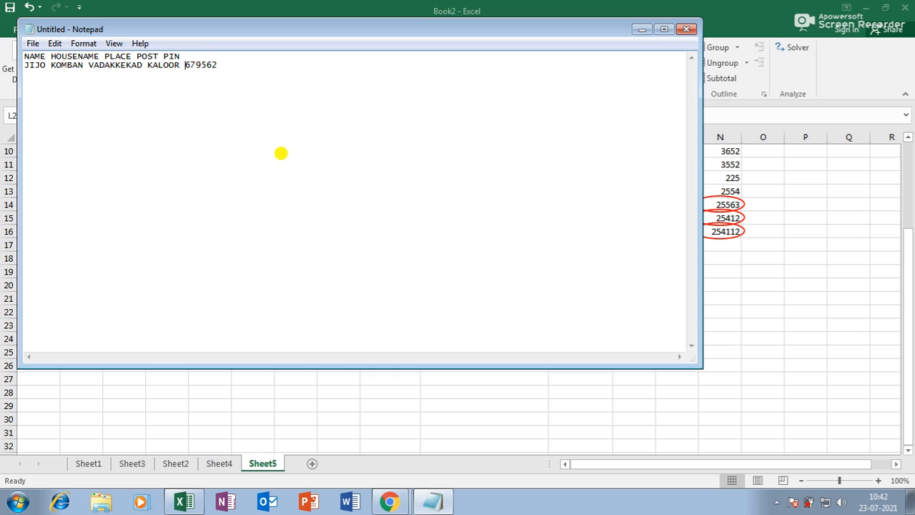
drag(233, 81, 84, 41)
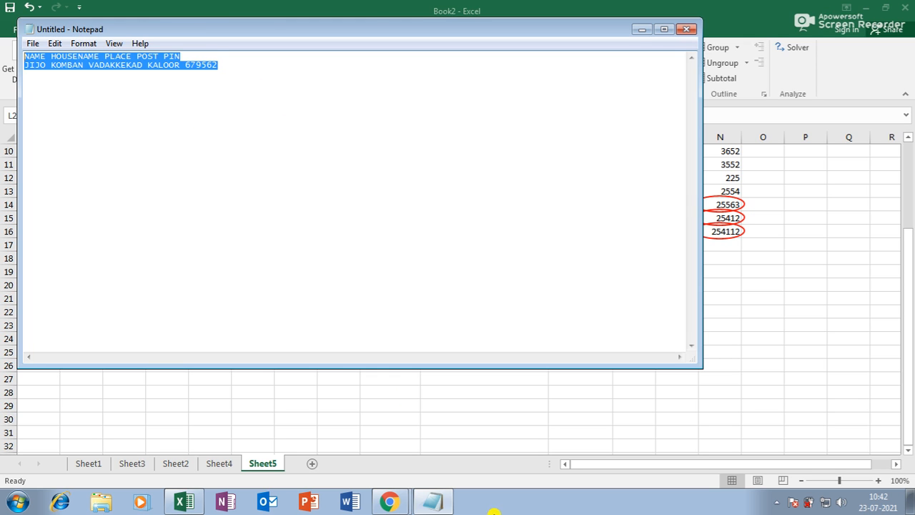
click(187, 502)
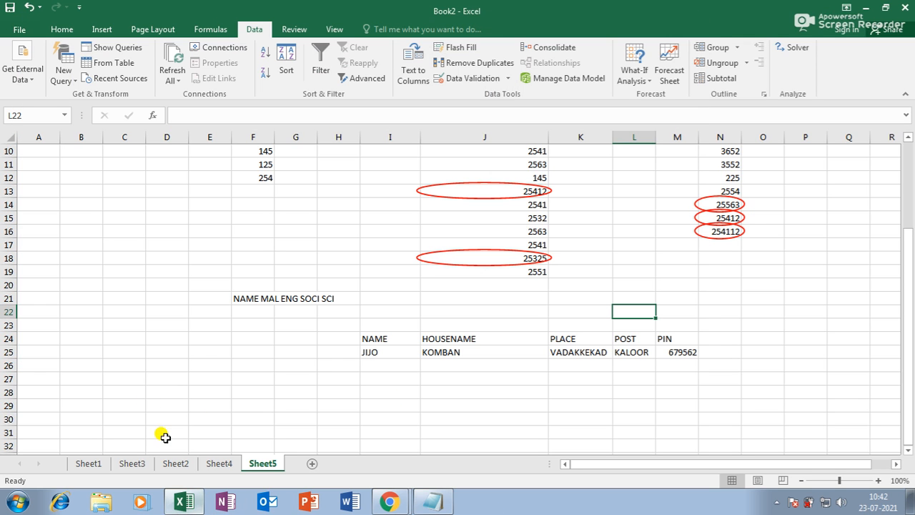
Step: Add a new Sheet6 and paste the space-separated lines into E11:E12
click(311, 463)
click(191, 283)
key(ctrl+v)
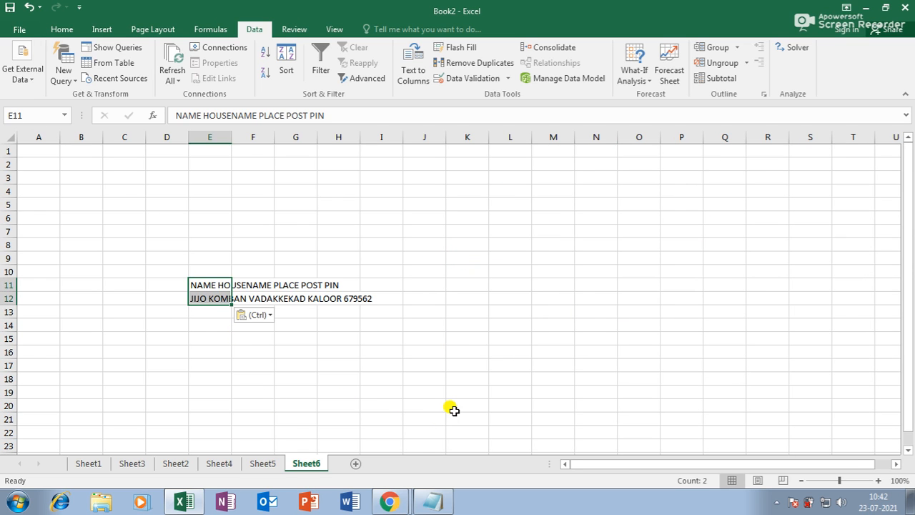
click(426, 406)
Step: Adjust the widths of columns E and F around the pasted lines
click(211, 288)
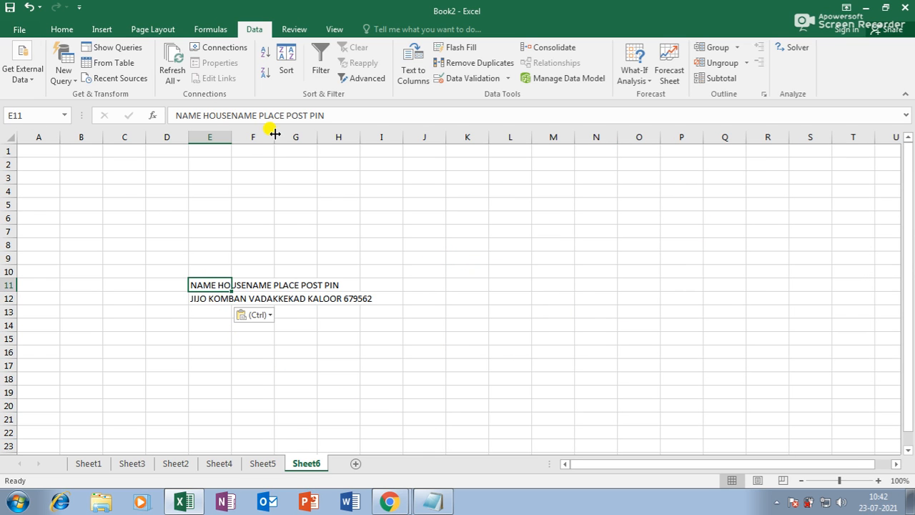
drag(274, 136, 418, 138)
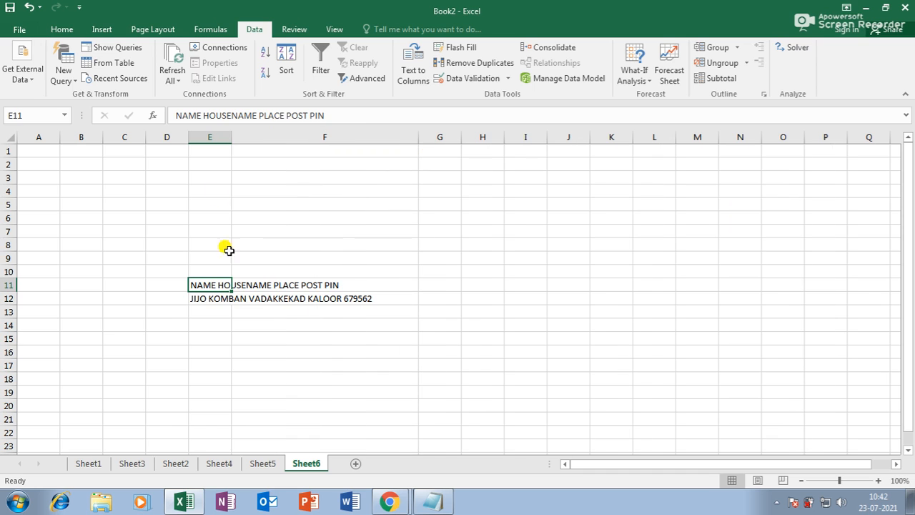
drag(231, 136, 394, 174)
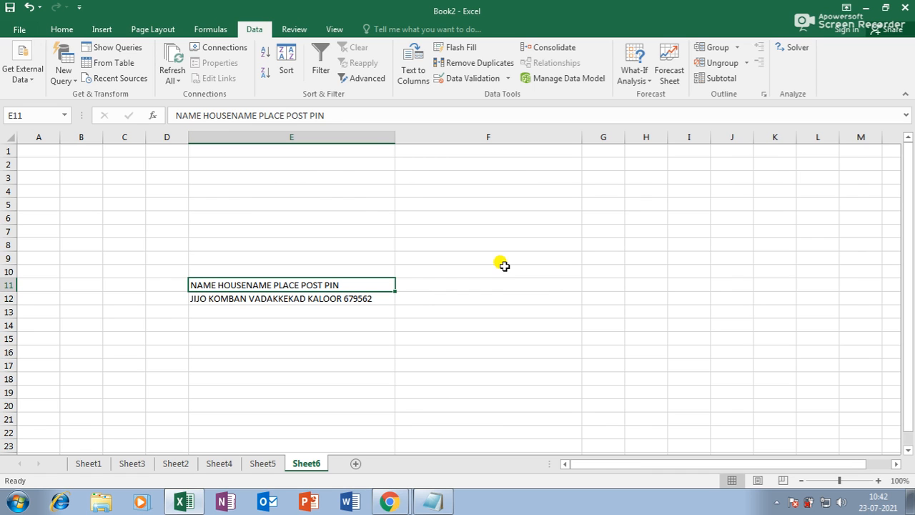
drag(394, 136, 244, 137)
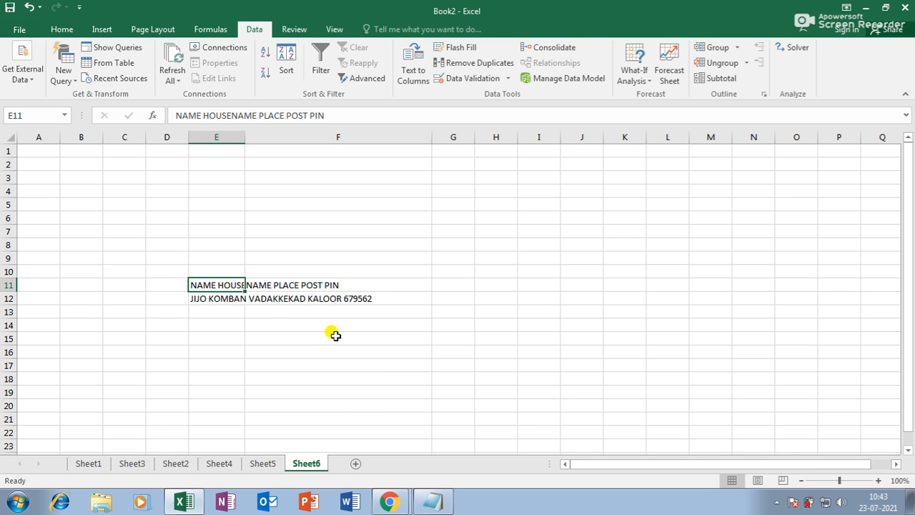
click(248, 346)
click(222, 286)
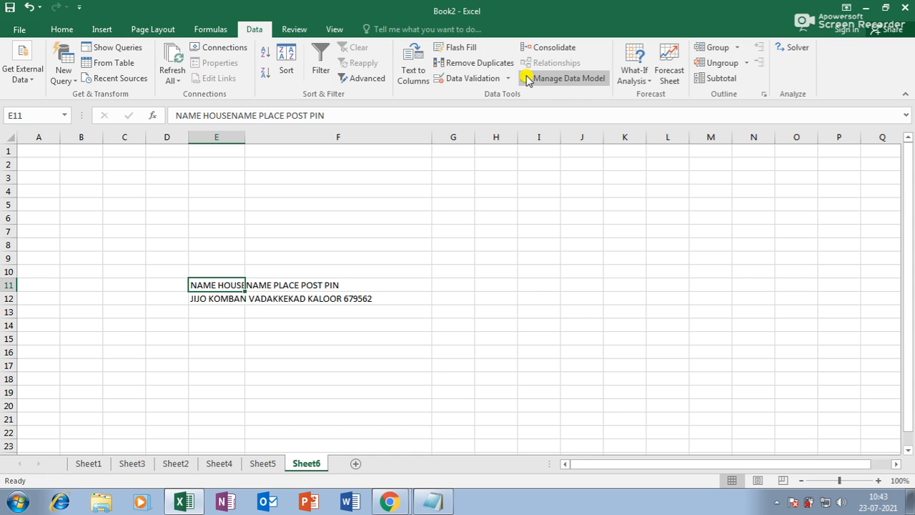
Step: Split the E11 header line into columns E to I with Text to Columns
click(412, 63)
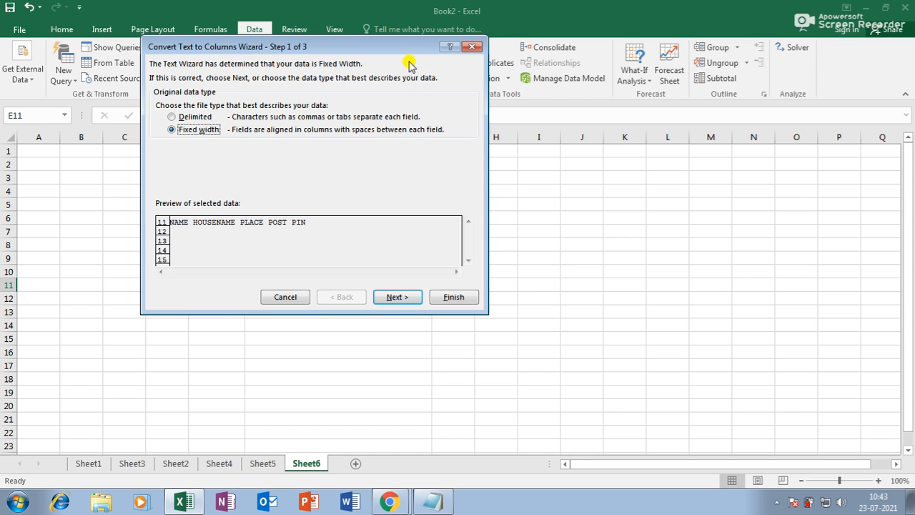
click(398, 297)
click(454, 297)
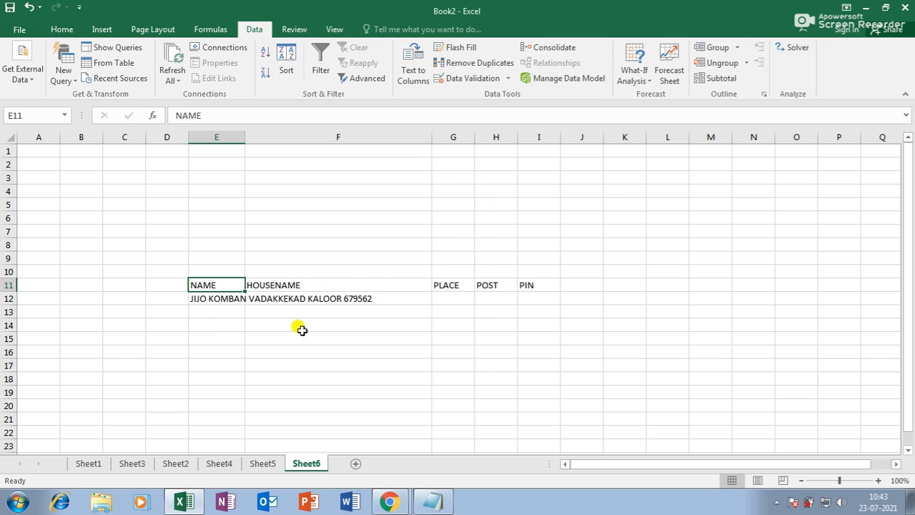
Step: Split the E12 address line into columns, then widen column G and narrow column F
click(222, 301)
click(412, 63)
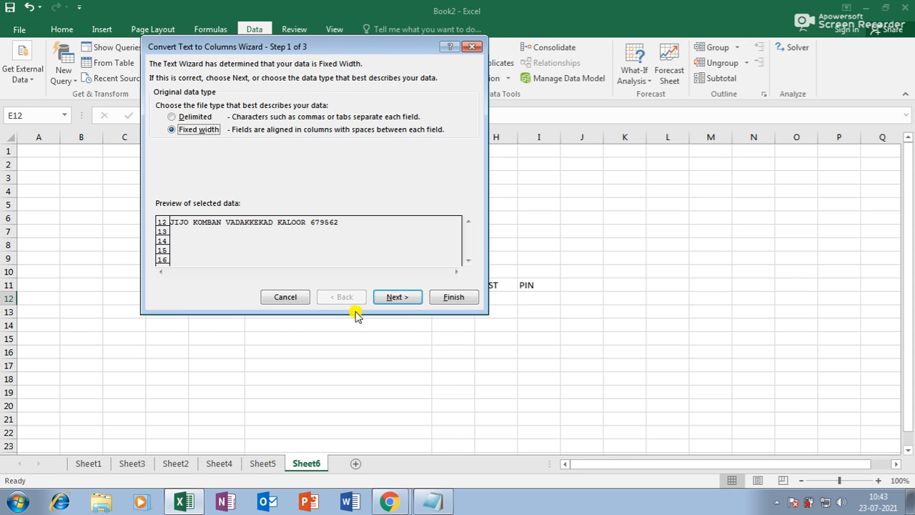
click(419, 299)
click(454, 297)
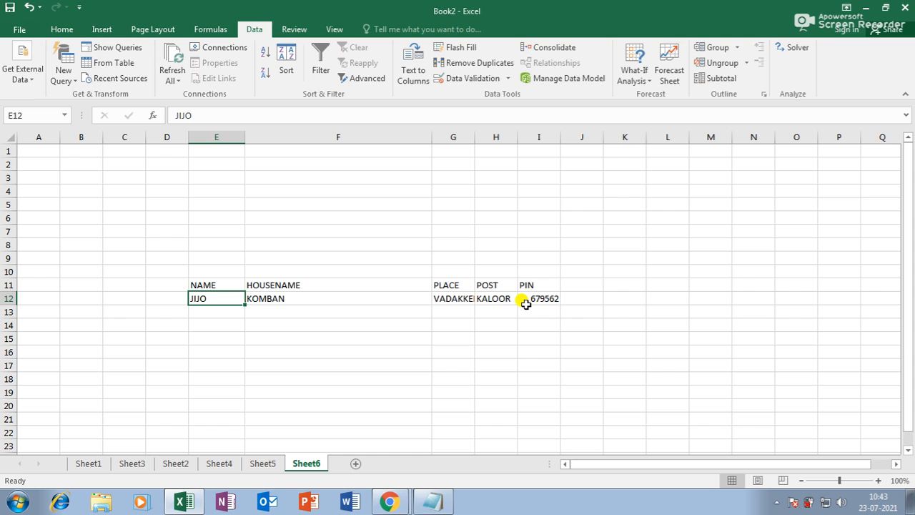
drag(475, 137, 653, 136)
drag(432, 137, 330, 136)
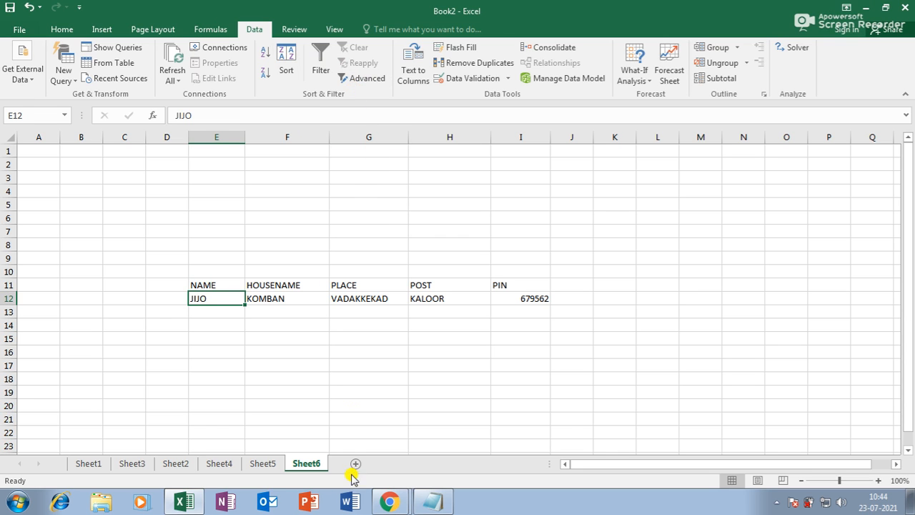
Step: Copy the Sheet1 sales table and clear the NAME table on Sheet6
click(80, 464)
drag(72, 156, 499, 313)
key(ctrl+c)
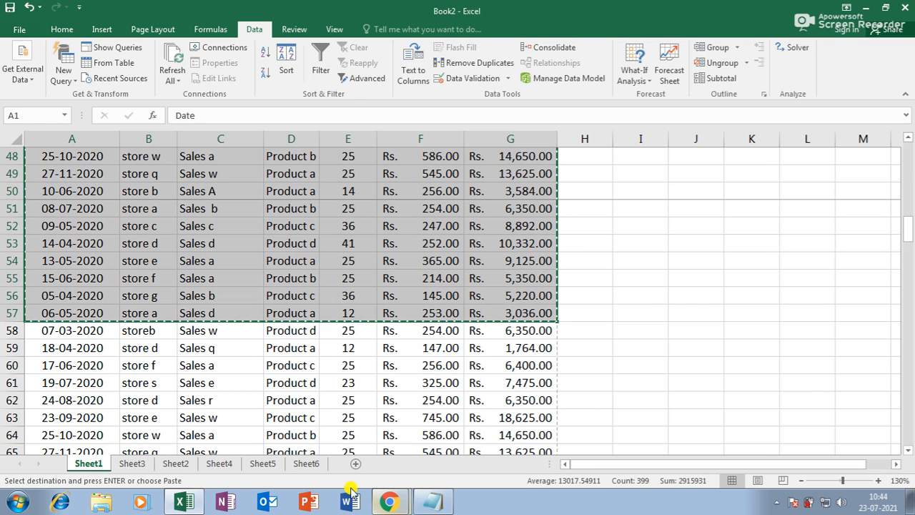
click(306, 463)
drag(192, 258, 597, 348)
key(Delete)
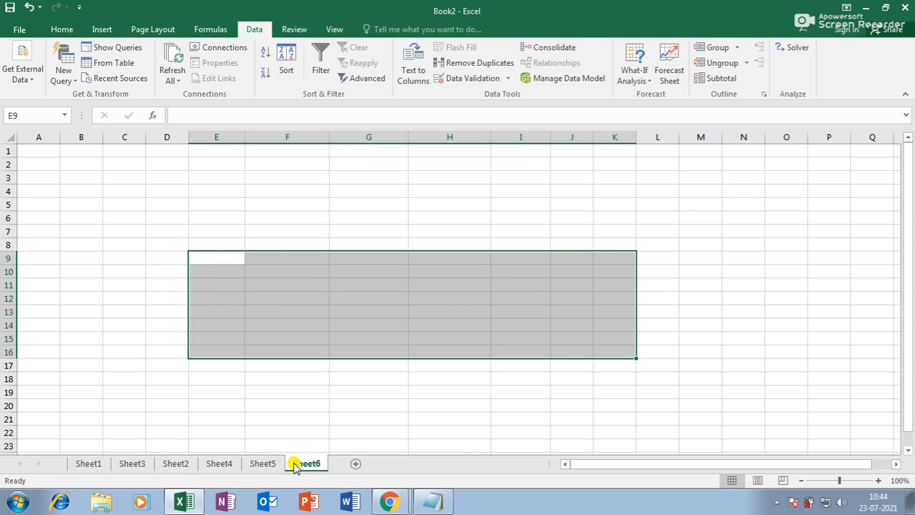
Step: Insert a new Sheet7 and paste the Sheet1 sales table at C5
click(355, 463)
click(106, 190)
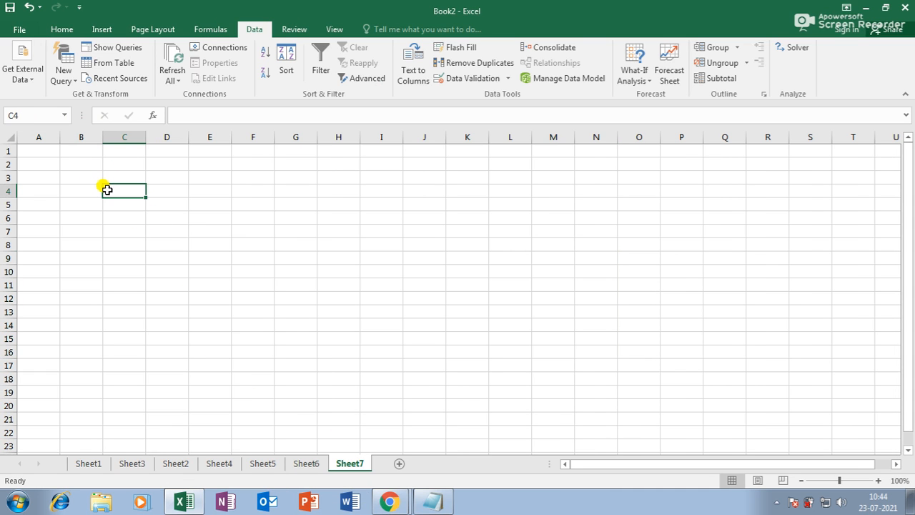
click(149, 284)
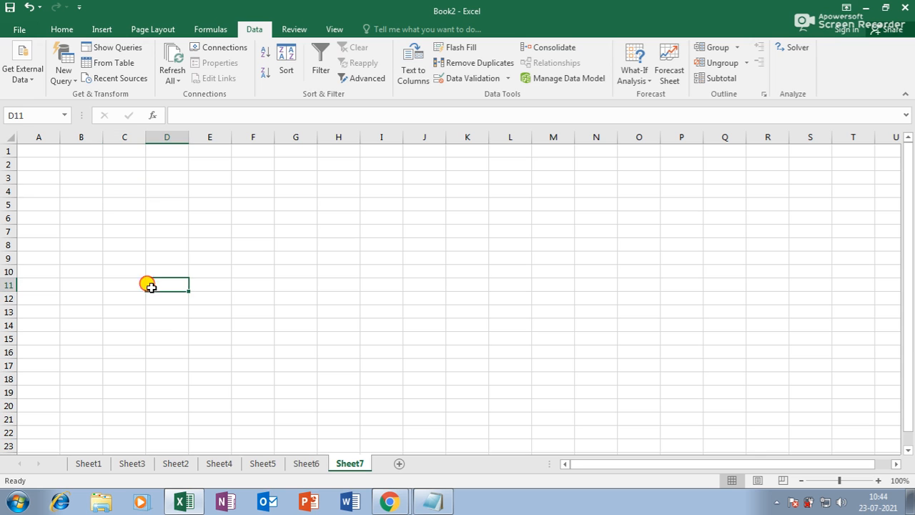
click(176, 463)
click(95, 465)
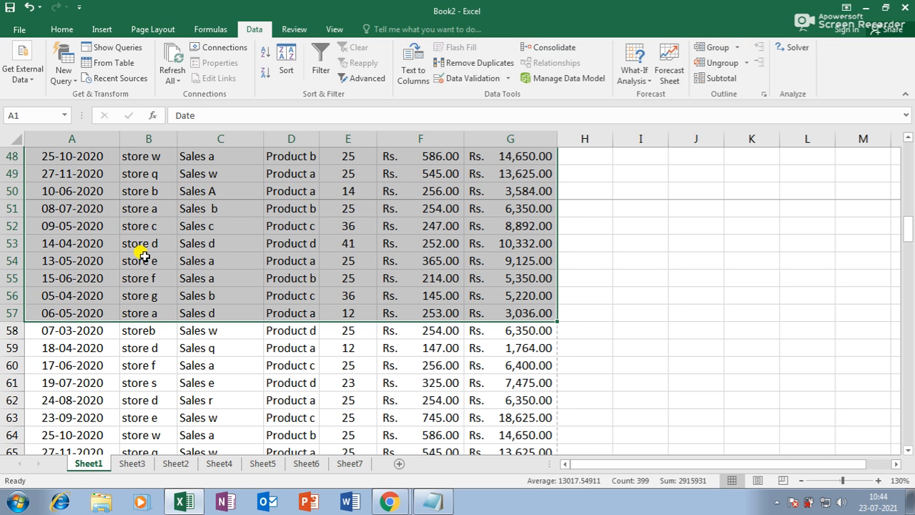
key(ctrl+c)
click(361, 465)
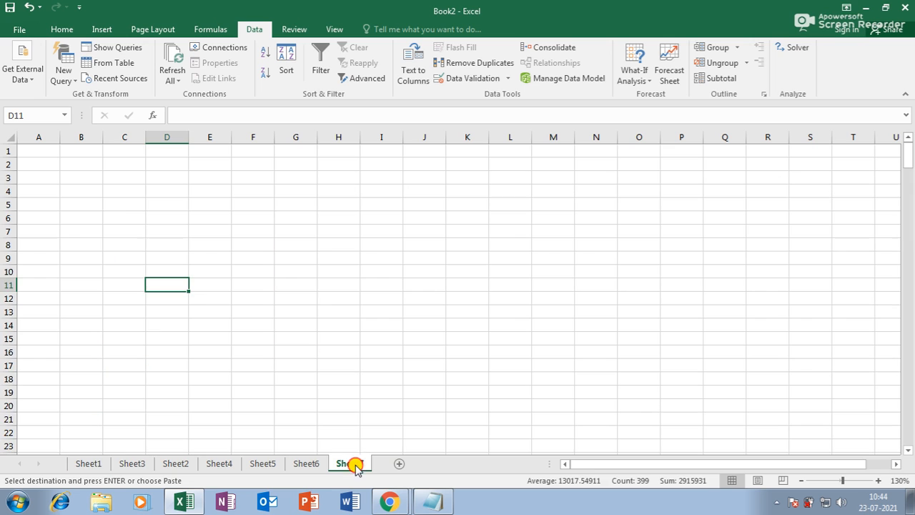
click(116, 208)
key(ctrl+v)
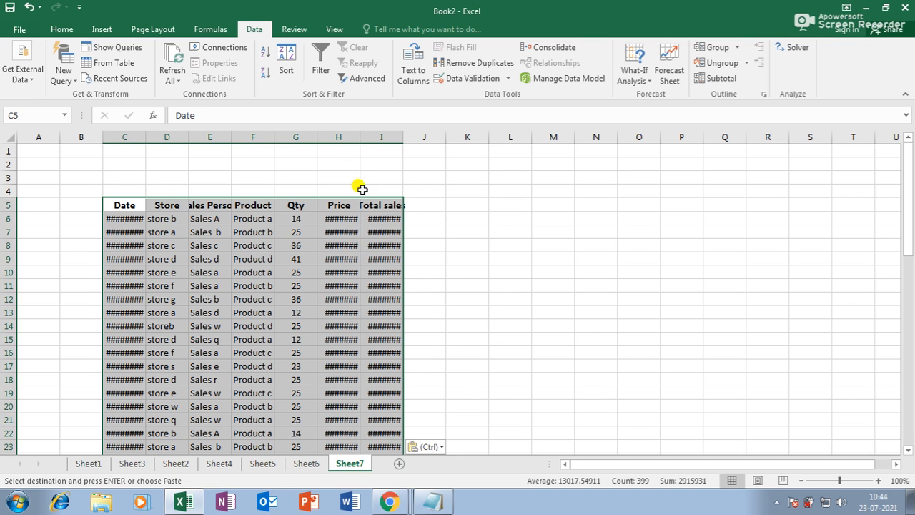
Step: Widen columns H, I and C so prices, totals and dates display fully
drag(359, 137, 484, 136)
click(501, 270)
click(513, 205)
double_click(141, 136)
click(241, 285)
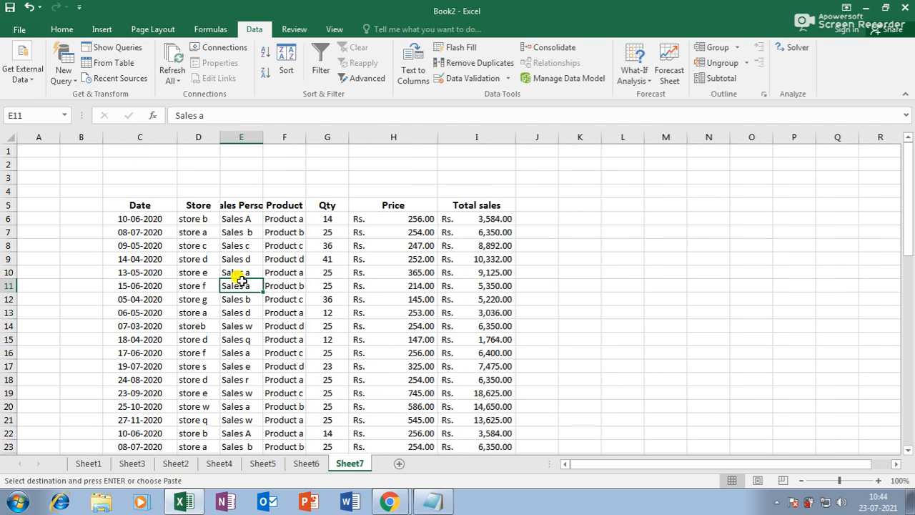
drag(148, 206, 476, 362)
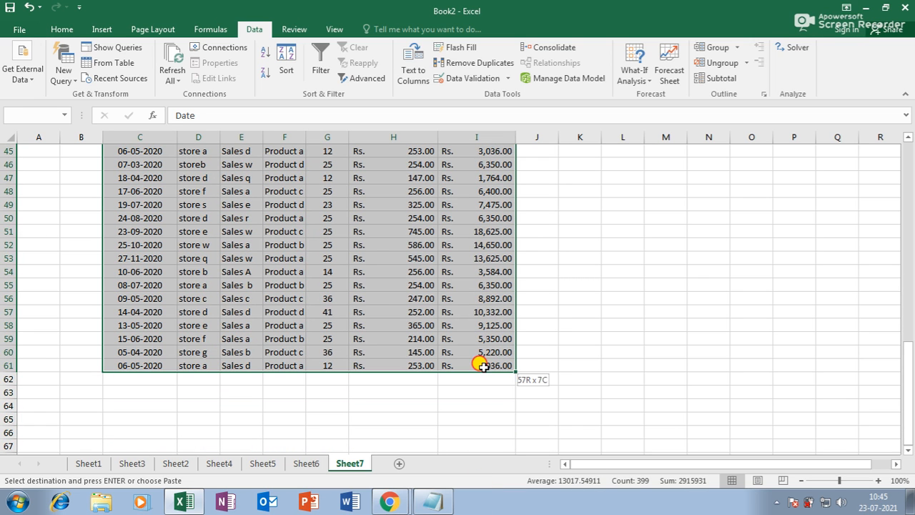
Step: Add filter dropdowns to the headers and widen the Sales Person, Store and Product columns
click(320, 63)
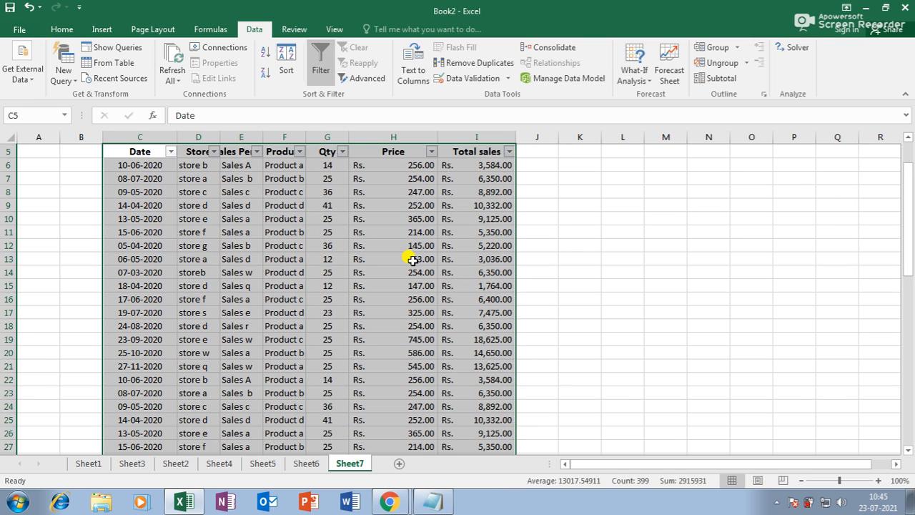
drag(263, 137, 285, 137)
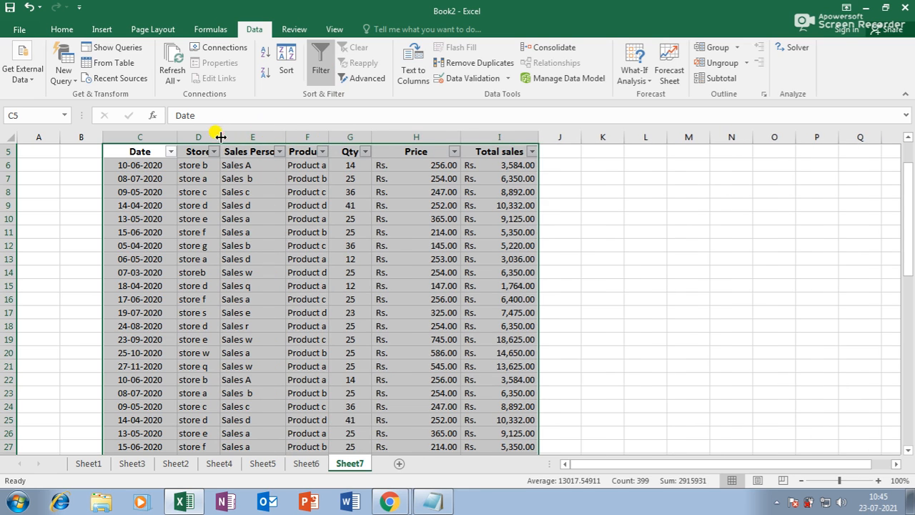
drag(220, 136, 234, 136)
drag(343, 137, 355, 137)
click(381, 218)
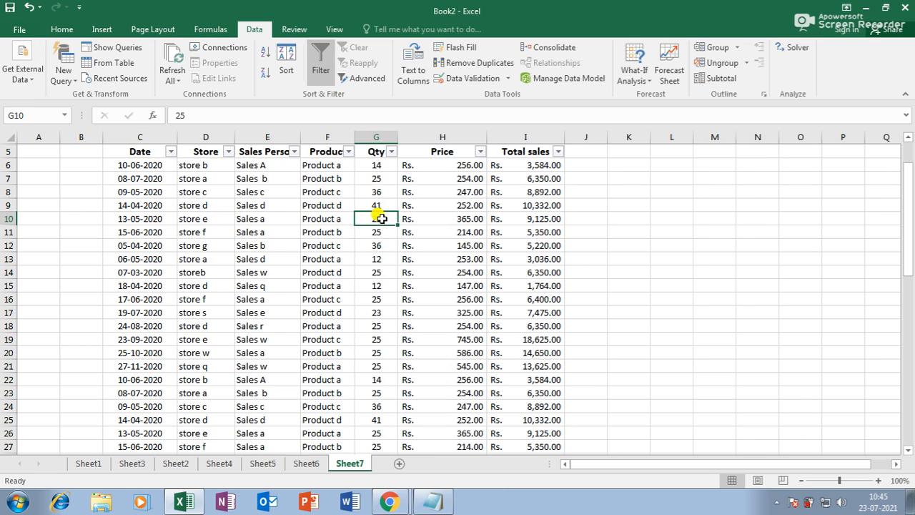
Step: Look through the Date, Store and Sales Person filter lists without changing them
click(171, 151)
click(229, 152)
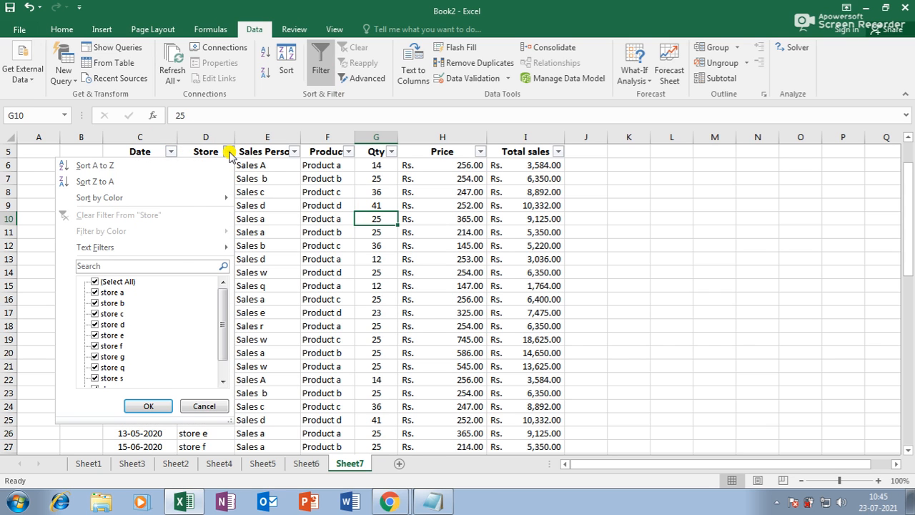
click(228, 153)
click(294, 151)
click(298, 152)
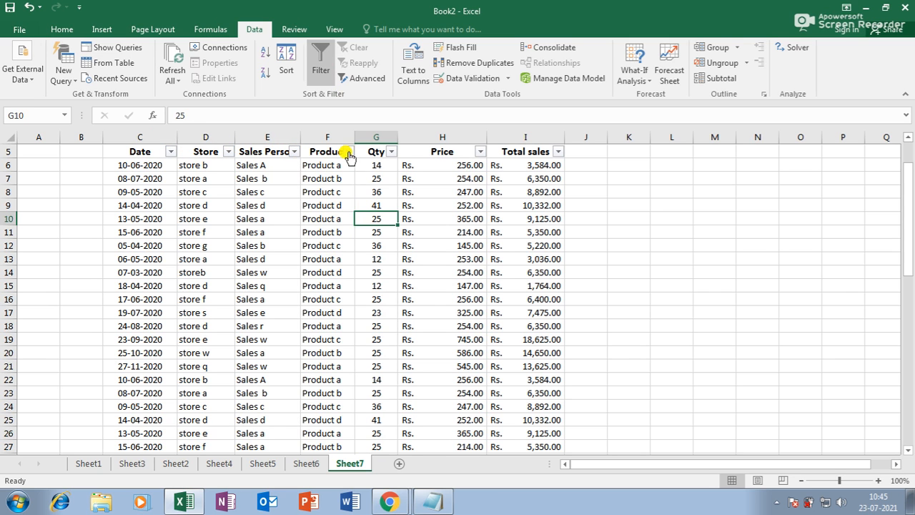
Step: Filter the Product column to Product a only, then show all products again
click(349, 151)
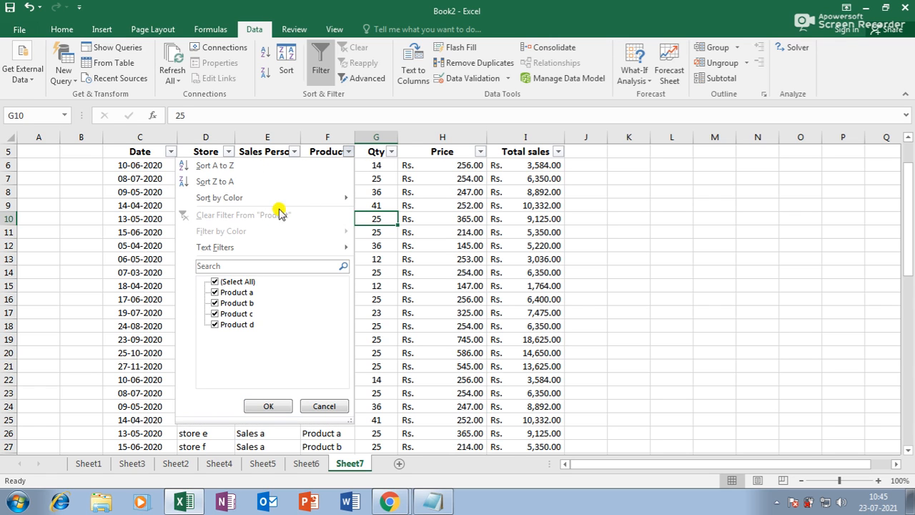
click(214, 282)
click(214, 292)
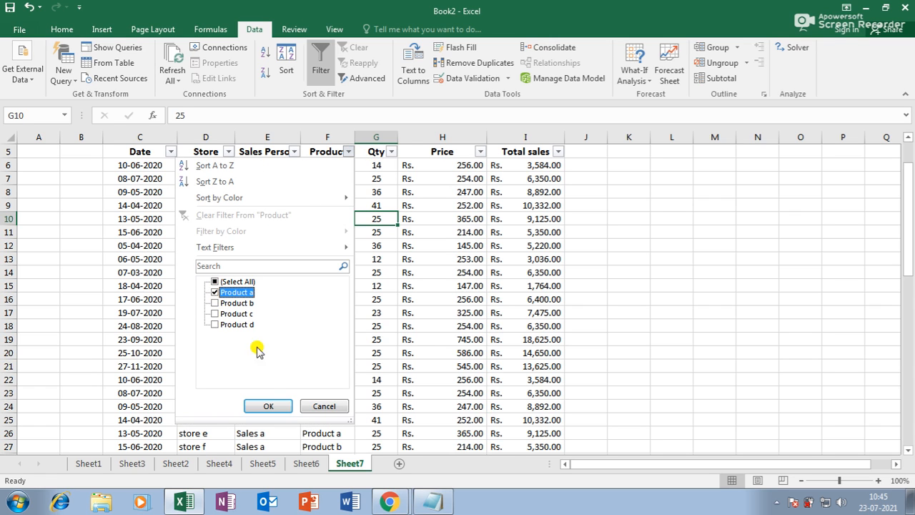
click(282, 410)
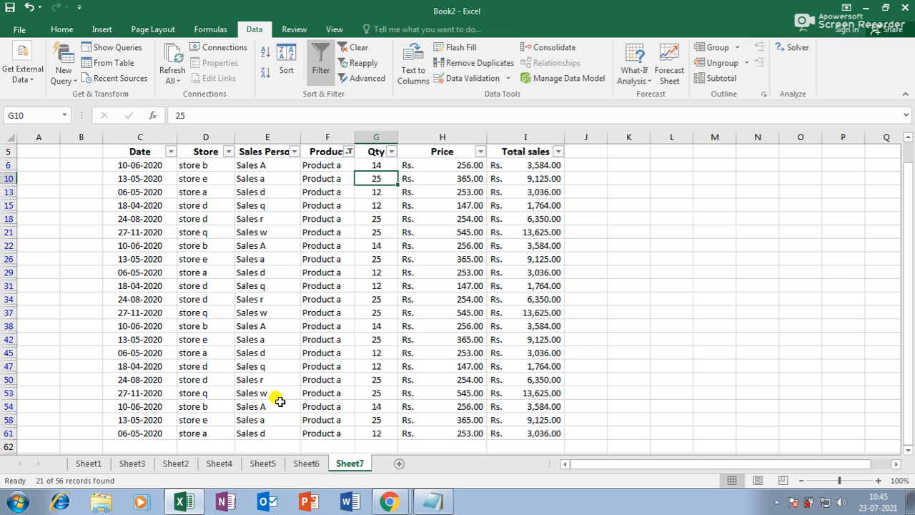
scroll(350, 312, down, 2)
scroll(354, 315, up, 4)
scroll(360, 323, down, 3)
scroll(355, 321, up, 3)
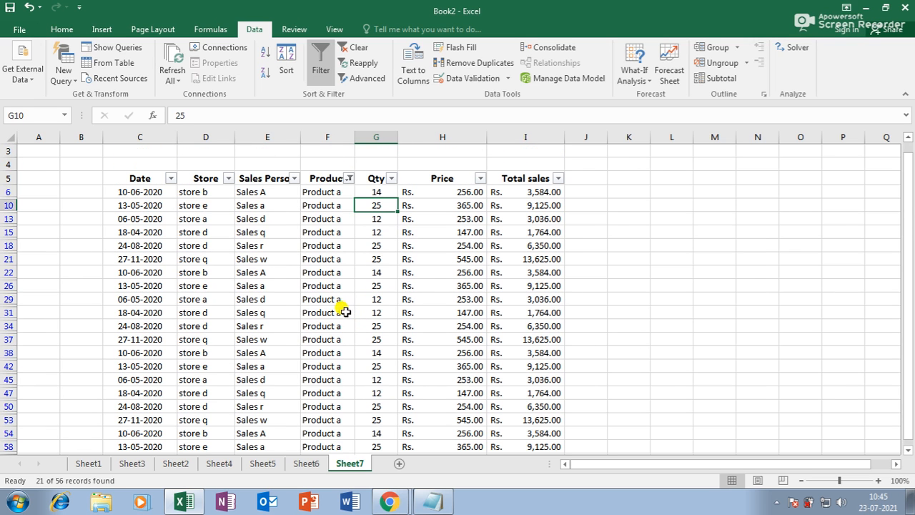
click(349, 178)
click(215, 310)
click(268, 433)
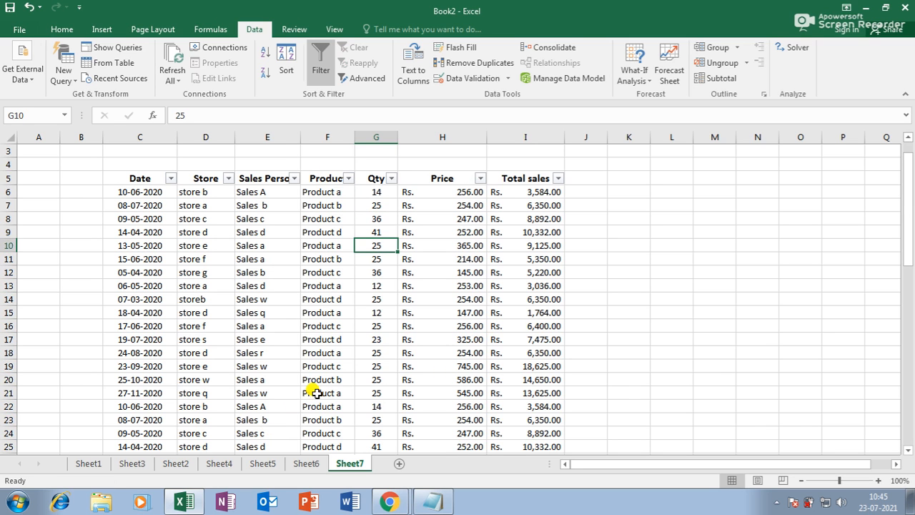
Step: Filter the Product column to Product c only, then restore all products
click(349, 179)
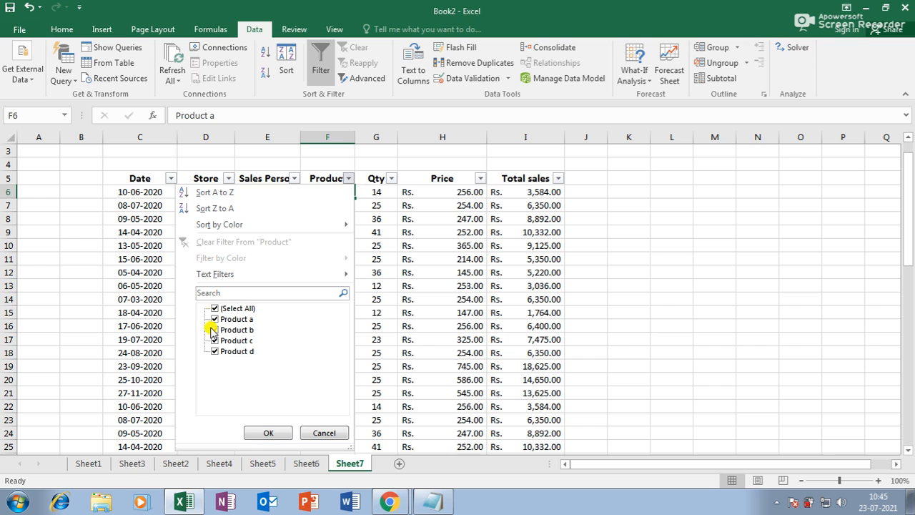
click(214, 308)
click(214, 340)
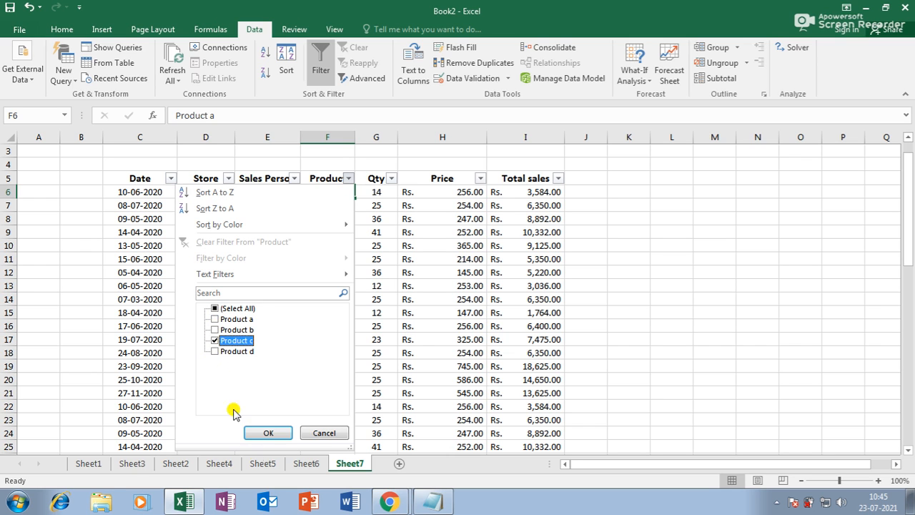
click(269, 433)
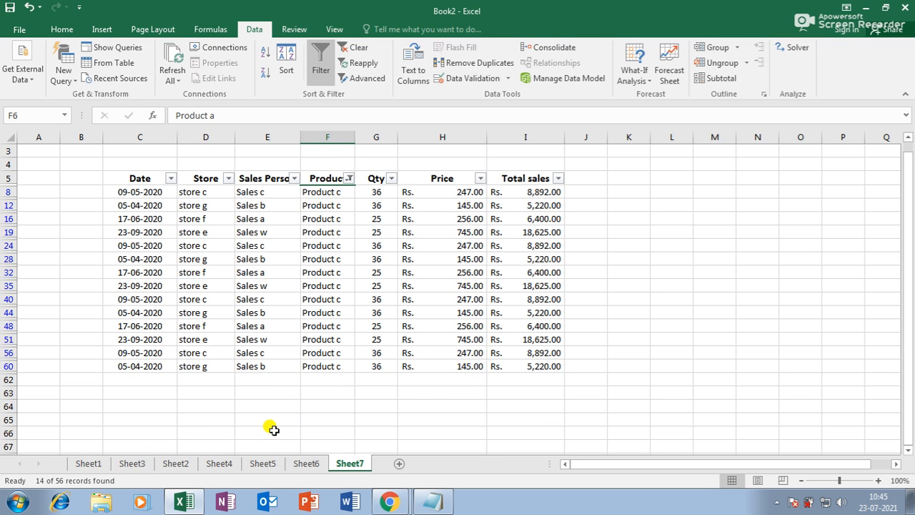
click(349, 178)
click(216, 308)
click(268, 433)
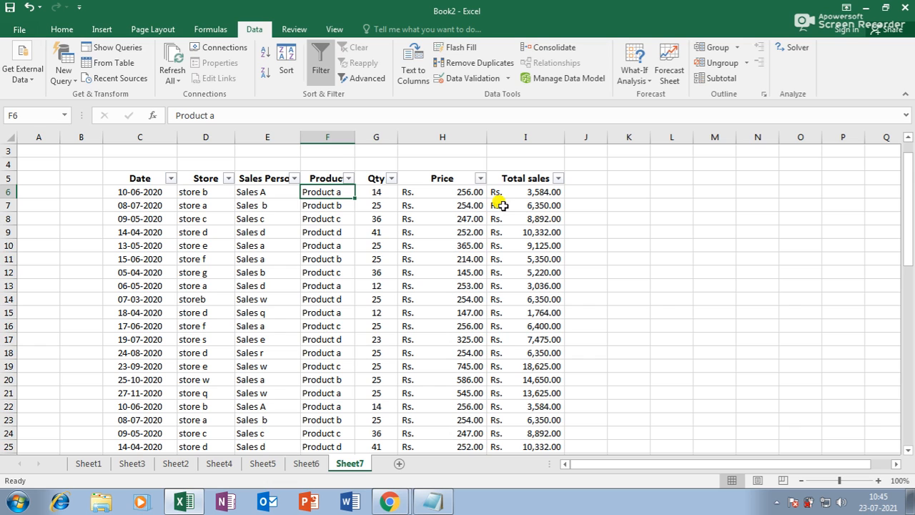
Step: Filter the Date column to show only March, April and May
click(172, 179)
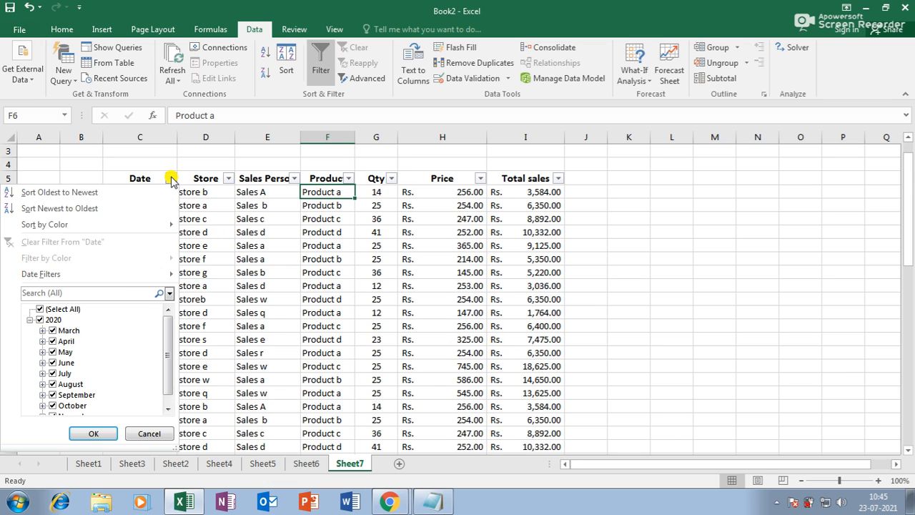
click(40, 310)
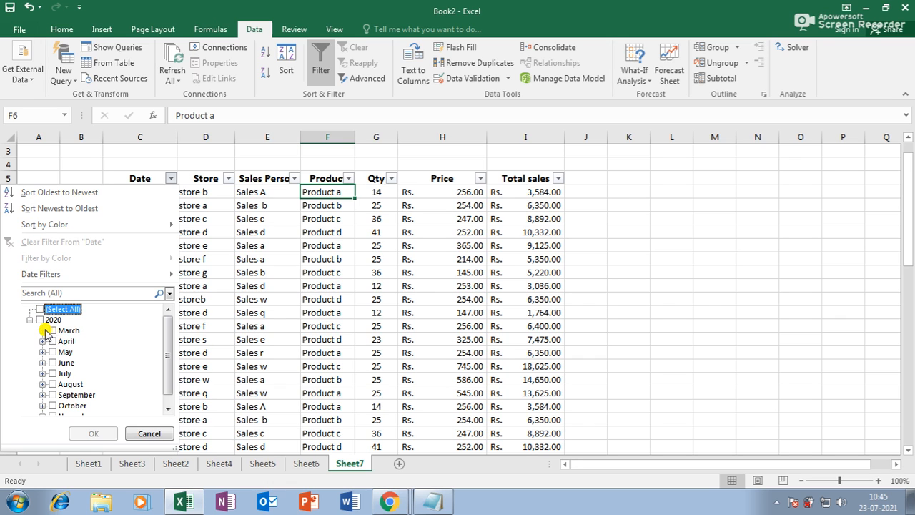
click(53, 331)
click(53, 341)
click(53, 351)
click(93, 434)
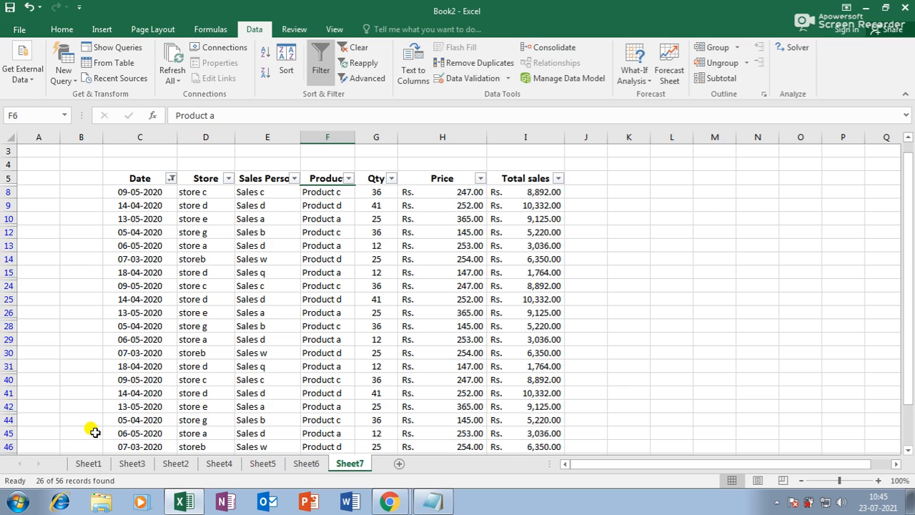
scroll(175, 322, down, 6)
scroll(172, 328, up, 3)
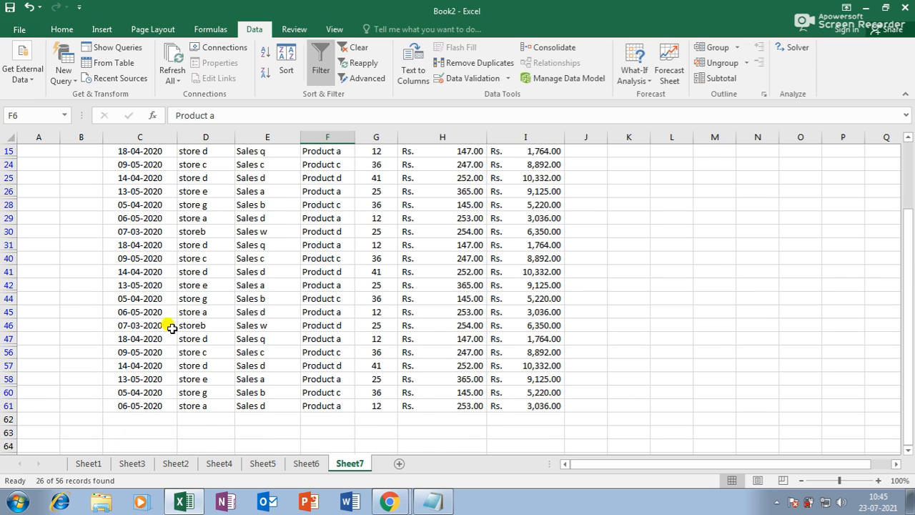
scroll(172, 327, up, 5)
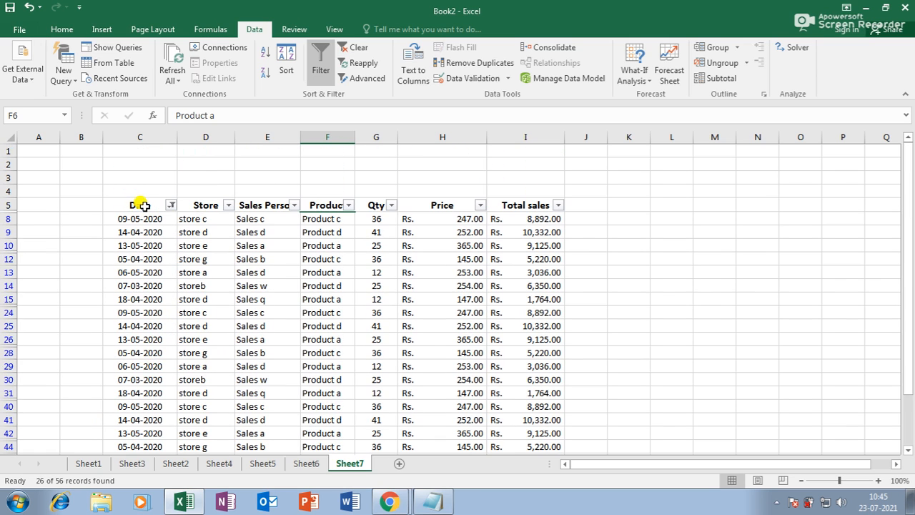
Step: Restore all dates and narrow the Price column slightly
click(171, 205)
click(37, 337)
click(93, 460)
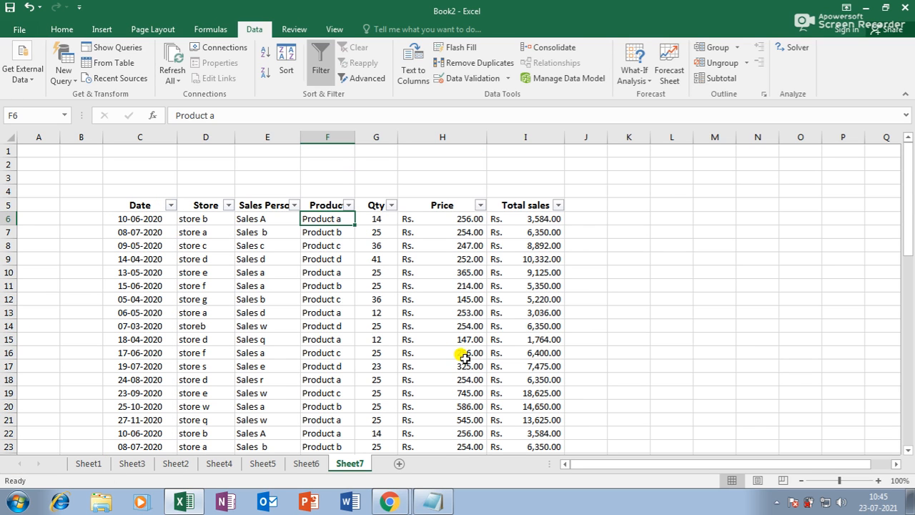
mouse_move(487, 137)
mouse_down()
mouse_move(465, 130)
mouse_move(474, 136)
mouse_up()
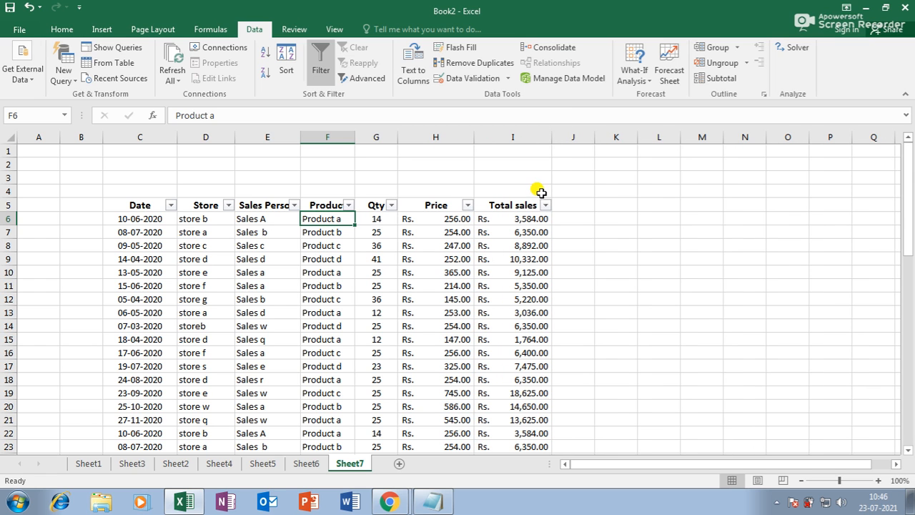
Step: Copy the Total sales header from I5 into H70 below the table
scroll(529, 365, down, 1)
scroll(528, 372, down, 17)
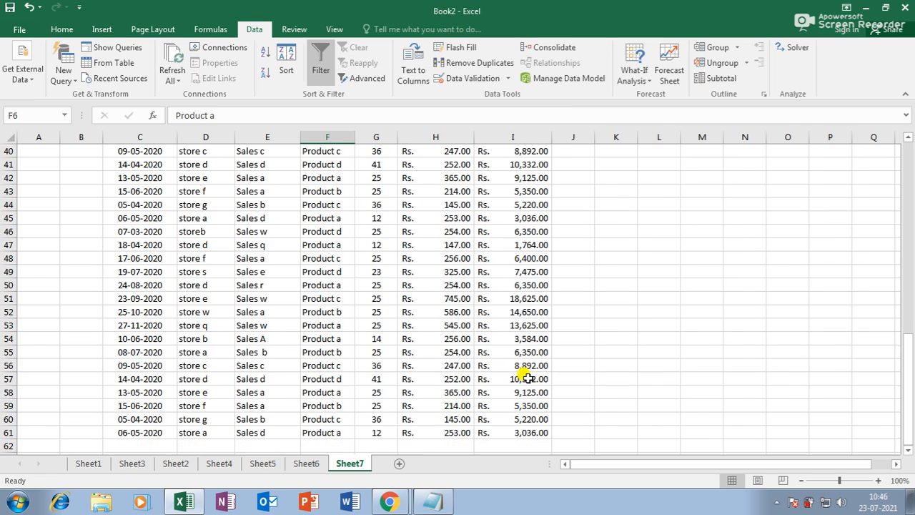
scroll(523, 382, up, 18)
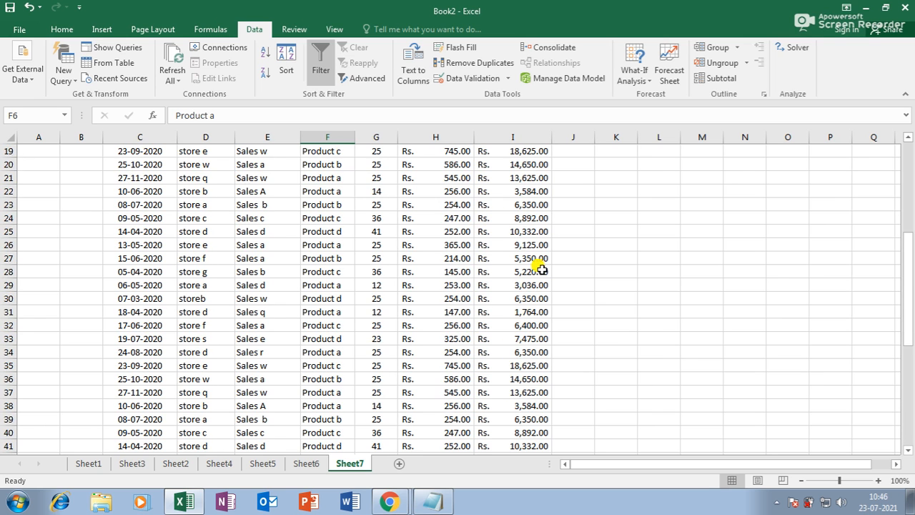
click(500, 203)
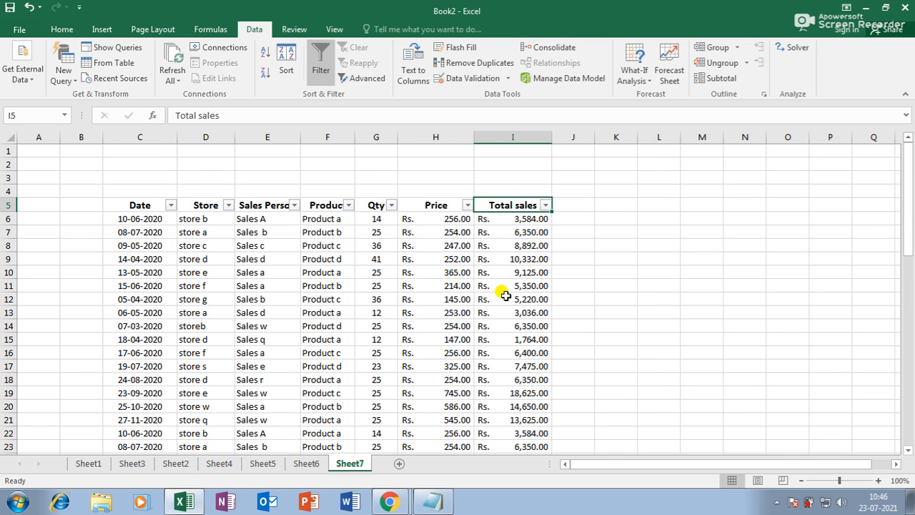
scroll(505, 296, down, 18)
scroll(500, 301, up, 18)
click(513, 205)
key(ctrl+c)
scroll(459, 317, down, 19)
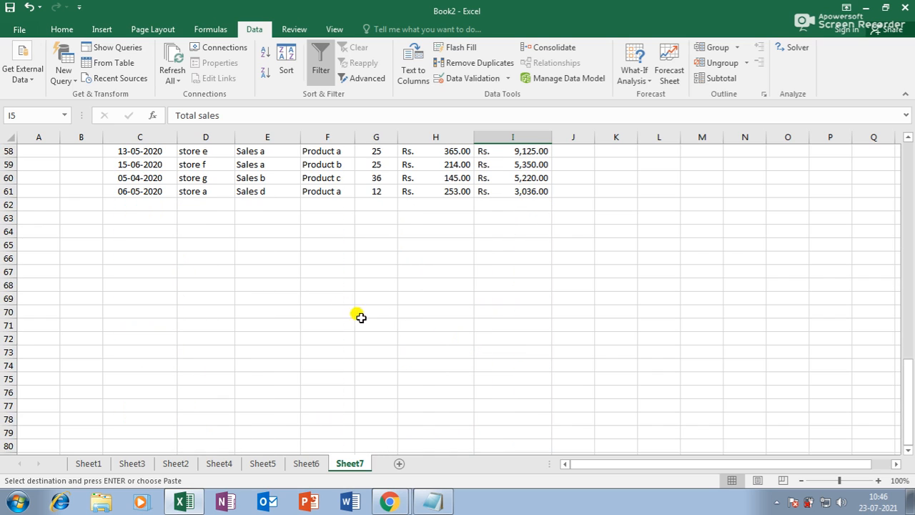
click(420, 312)
key(ctrl+v)
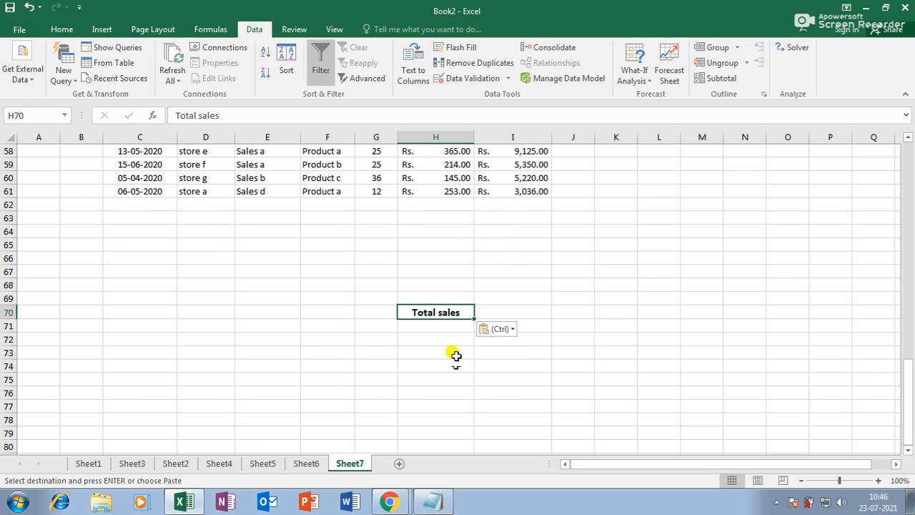
Step: Enter the condition >=10000 in H71 and select the sales table from C5
click(453, 328)
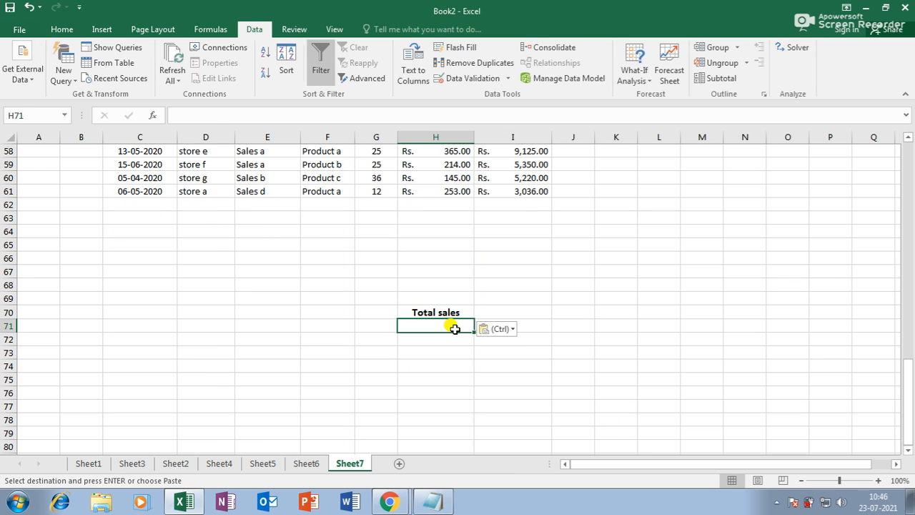
text(>=10000)
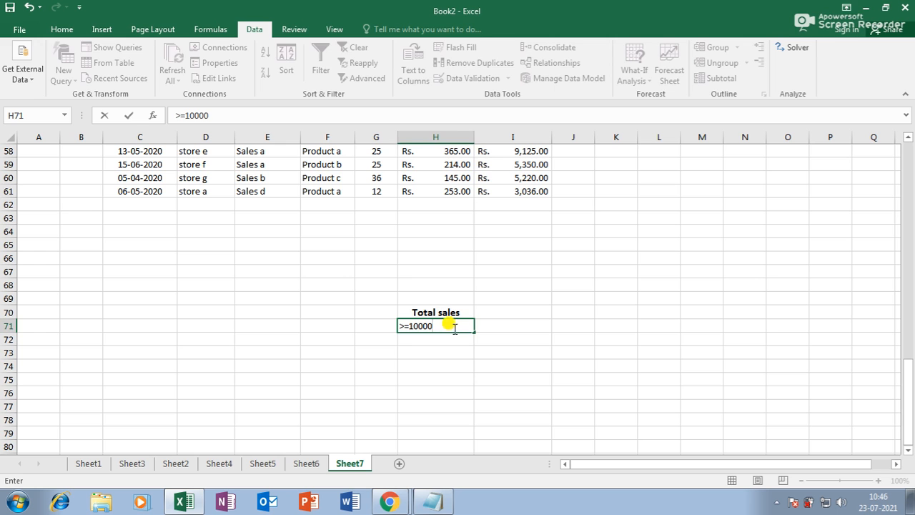
click(526, 379)
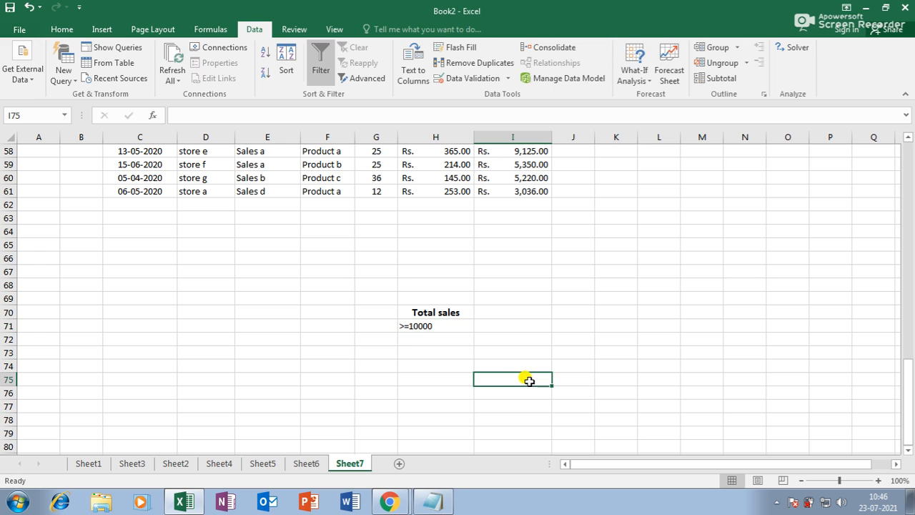
scroll(497, 343, up, 5)
scroll(498, 343, up, 14)
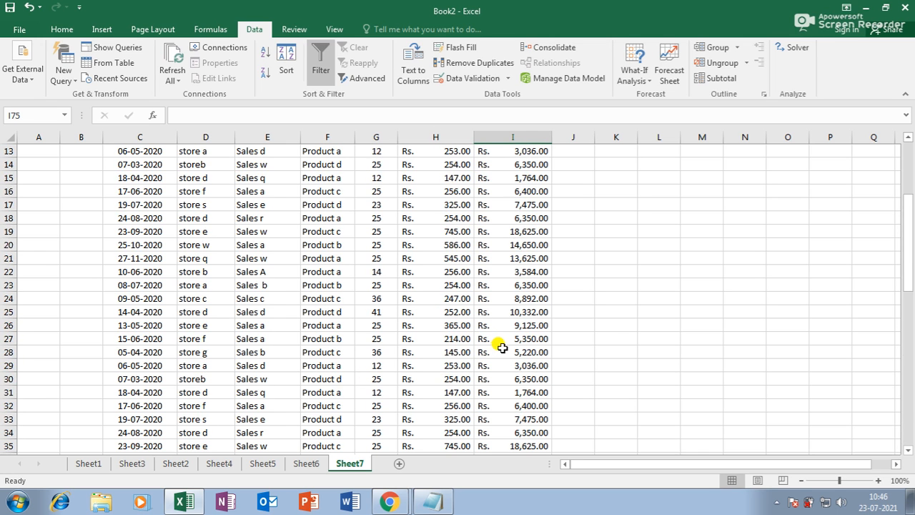
drag(136, 209, 515, 418)
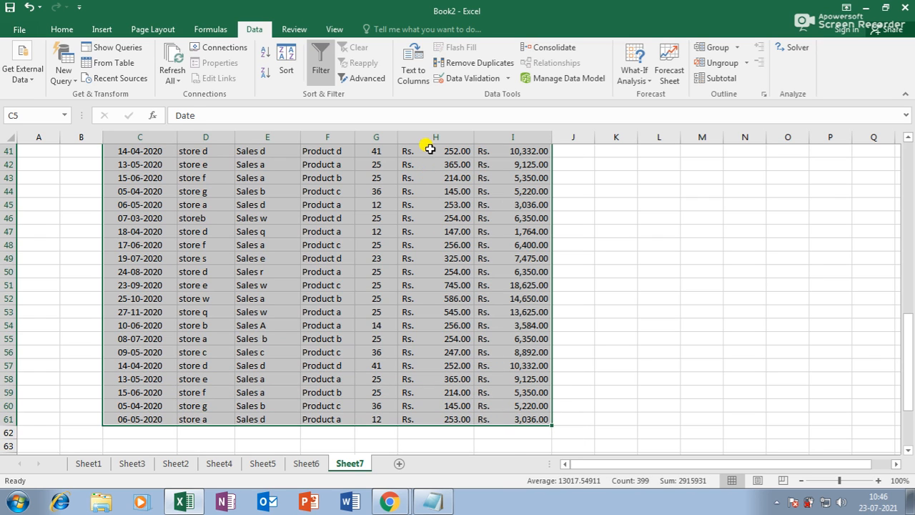
Step: Run Advanced Filter on $C$5:$I$61 with criteria H70:H71, copying matching rows to C74
click(366, 79)
drag(309, 103, 722, 171)
drag(133, 151, 499, 429)
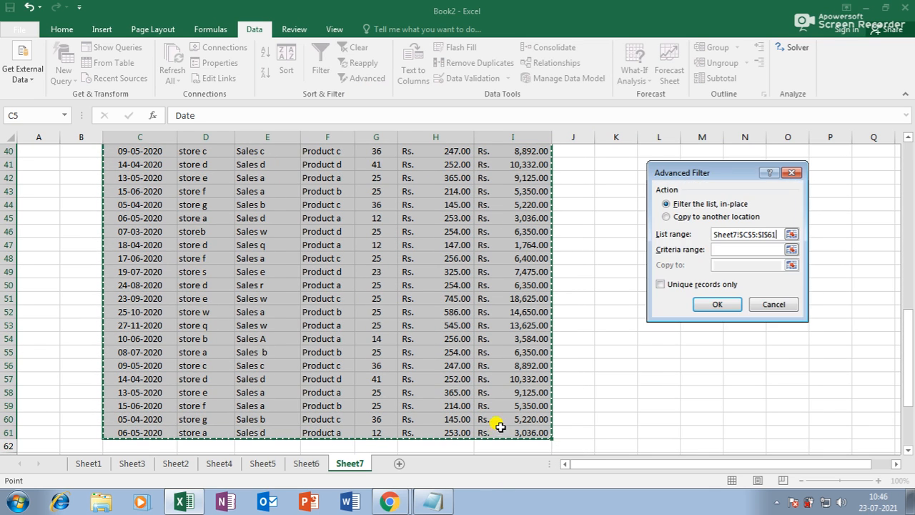
click(728, 249)
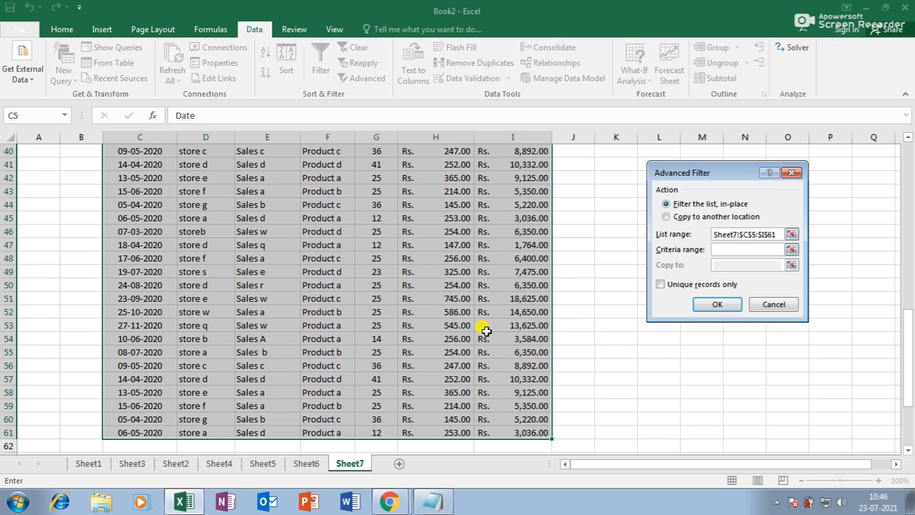
scroll(446, 329, down, 3)
scroll(449, 383, down, 2)
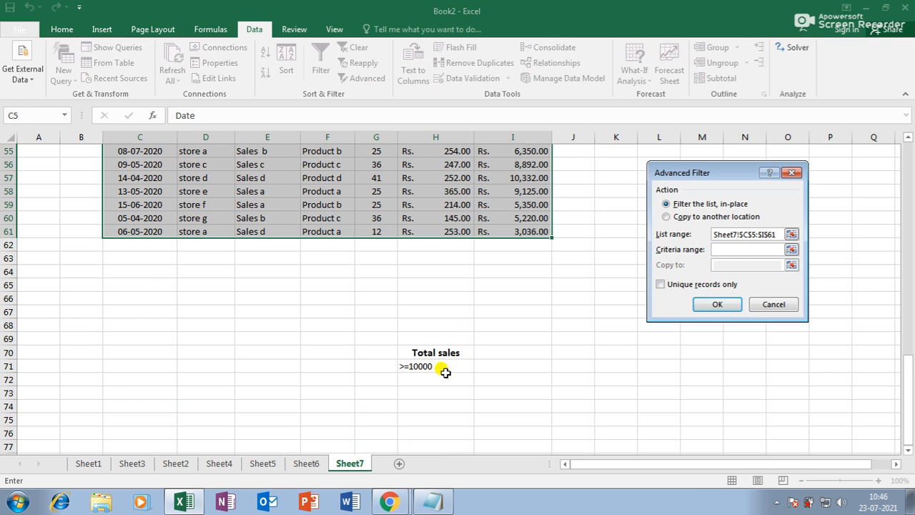
mouse_move(436, 353)
mouse_down()
mouse_move(435, 364)
mouse_move(439, 358)
mouse_up()
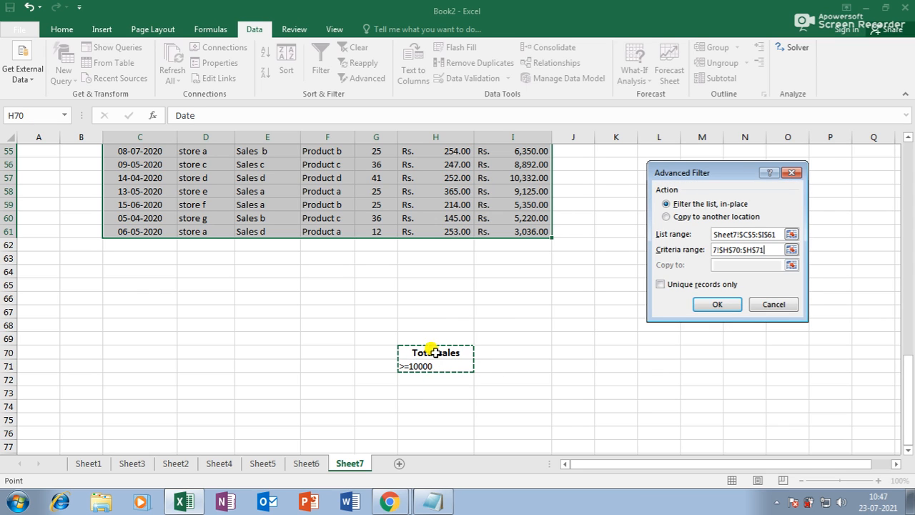
click(688, 217)
click(723, 266)
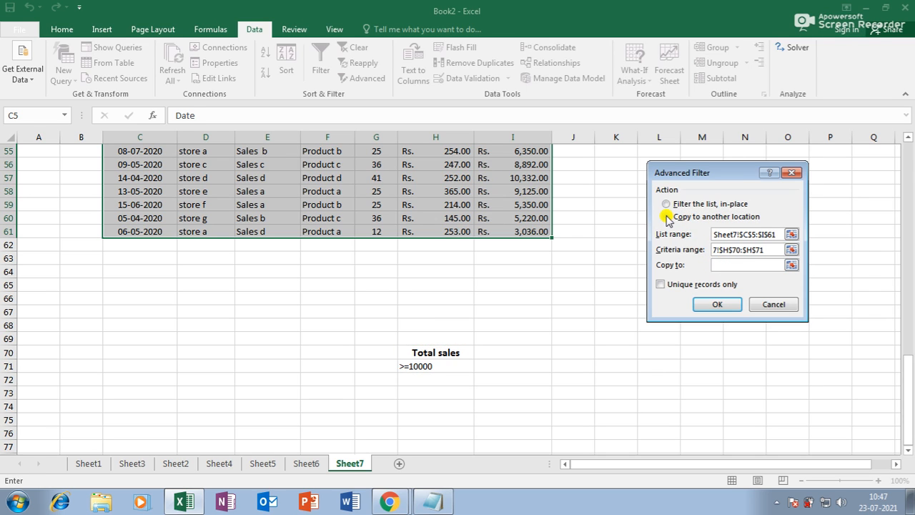
click(153, 405)
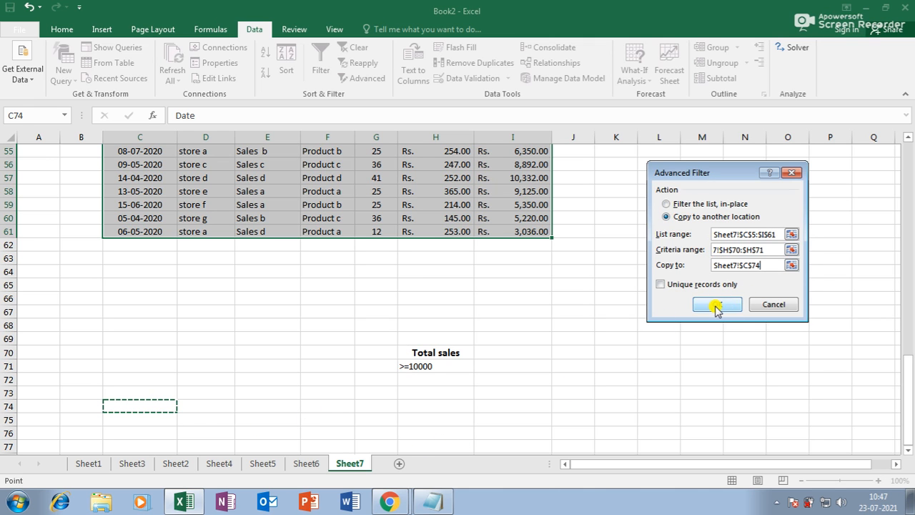
click(717, 304)
scroll(523, 305, down, 16)
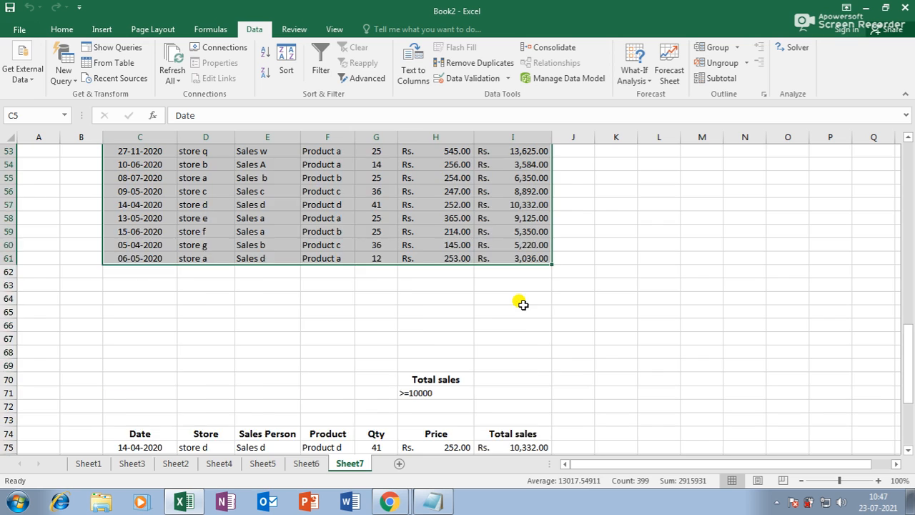
Step: Delete the copied filter results in C74:I88
scroll(521, 303, down, 8)
scroll(586, 298, up, 3)
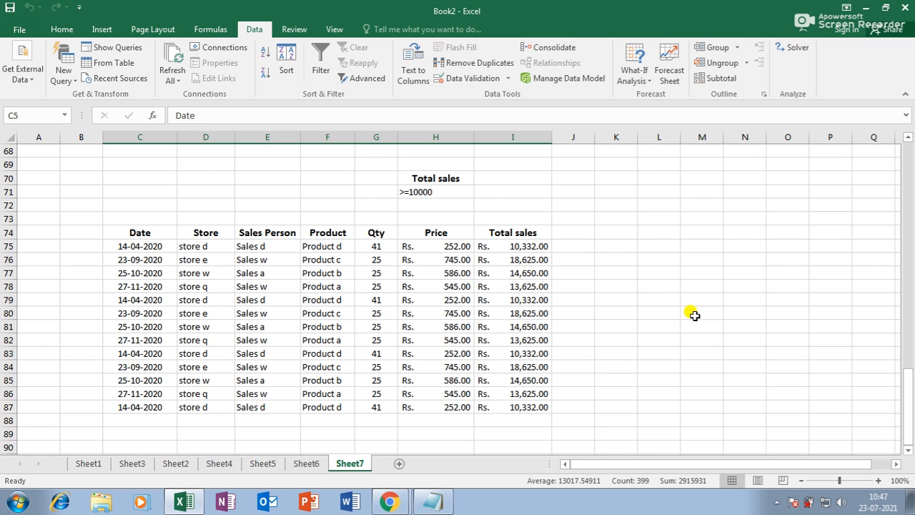
drag(118, 234, 537, 423)
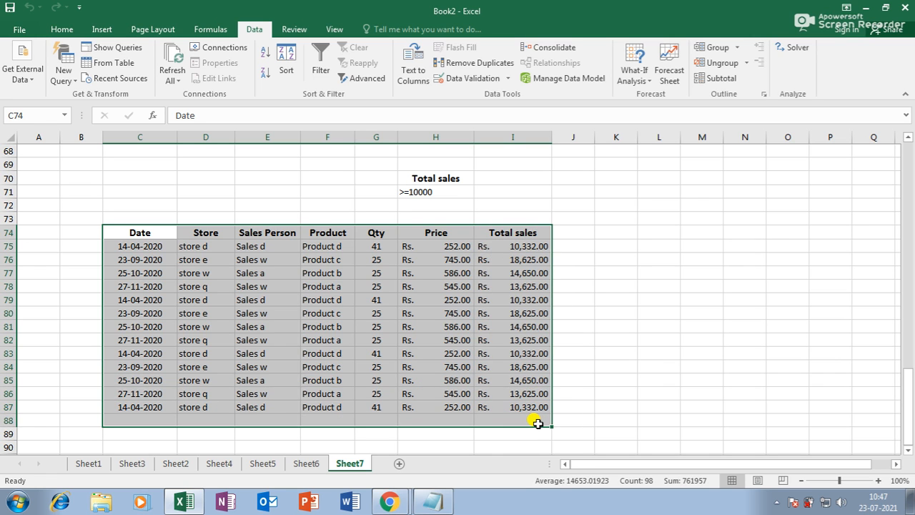
key(Delete)
Step: Delete the criteria cells G69:I73 and reselect the Total sales header in I5
scroll(394, 343, up, 8)
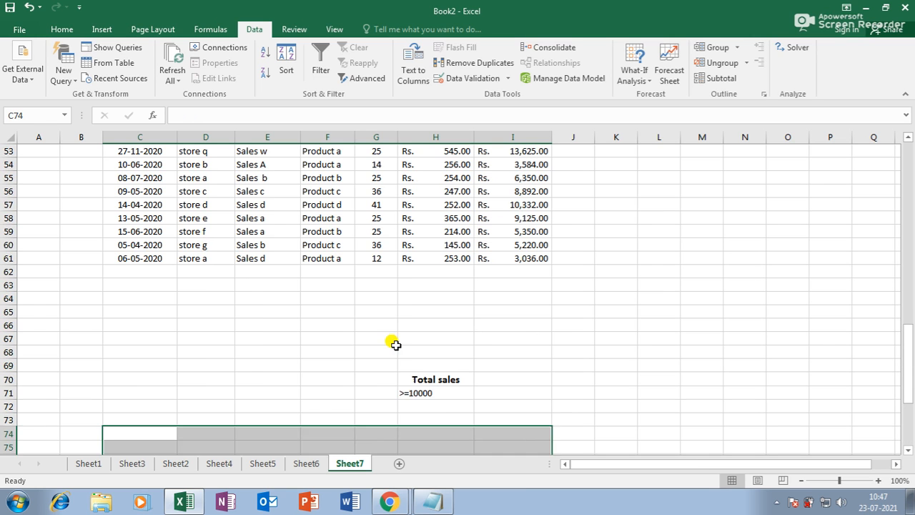
scroll(397, 343, down, 3)
drag(393, 366, 512, 416)
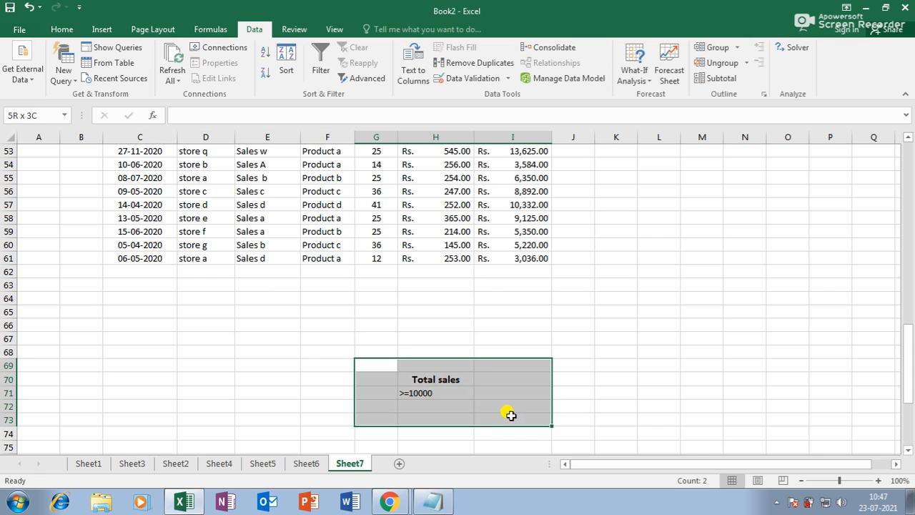
key(Delete)
scroll(437, 359, up, 7)
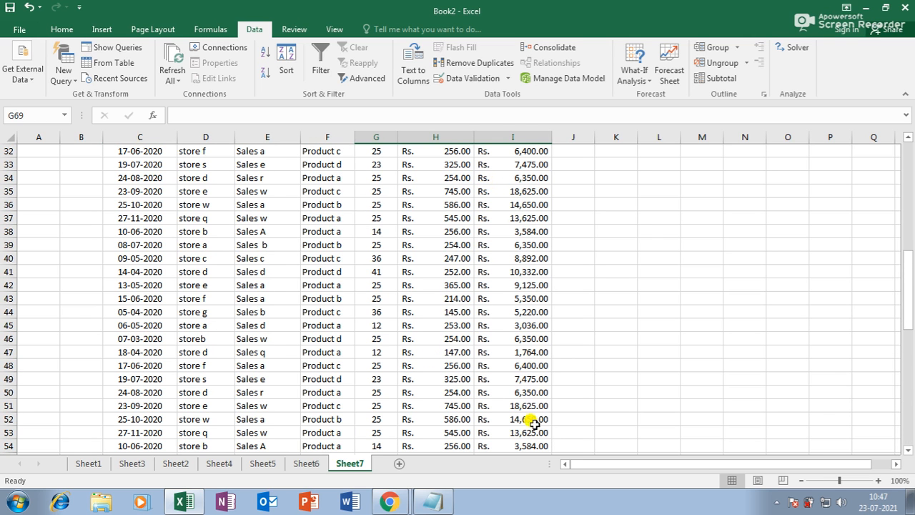
scroll(506, 326, down, 3)
scroll(505, 326, up, 13)
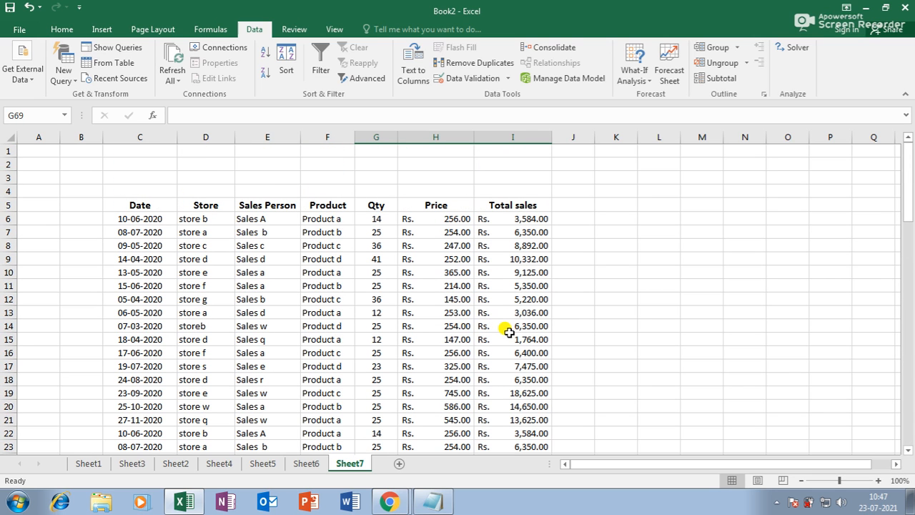
scroll(508, 331, down, 13)
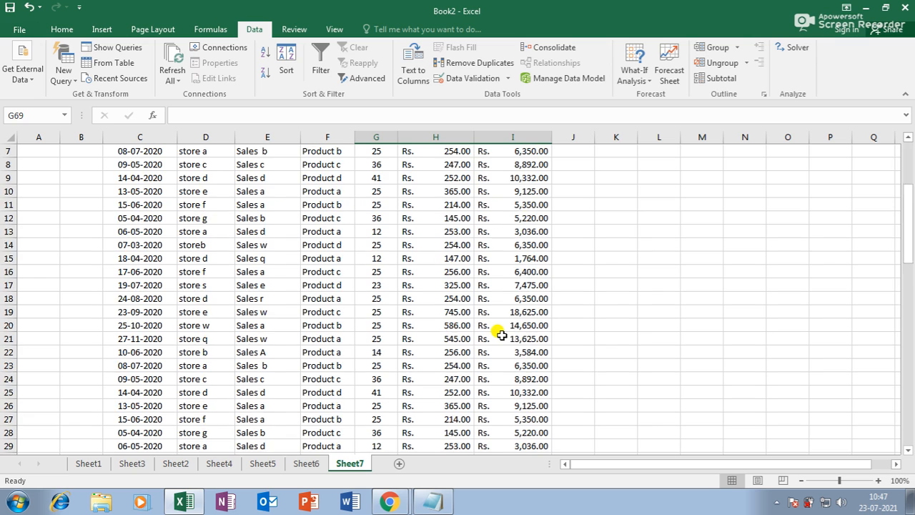
scroll(505, 335, up, 6)
scroll(505, 335, up, 7)
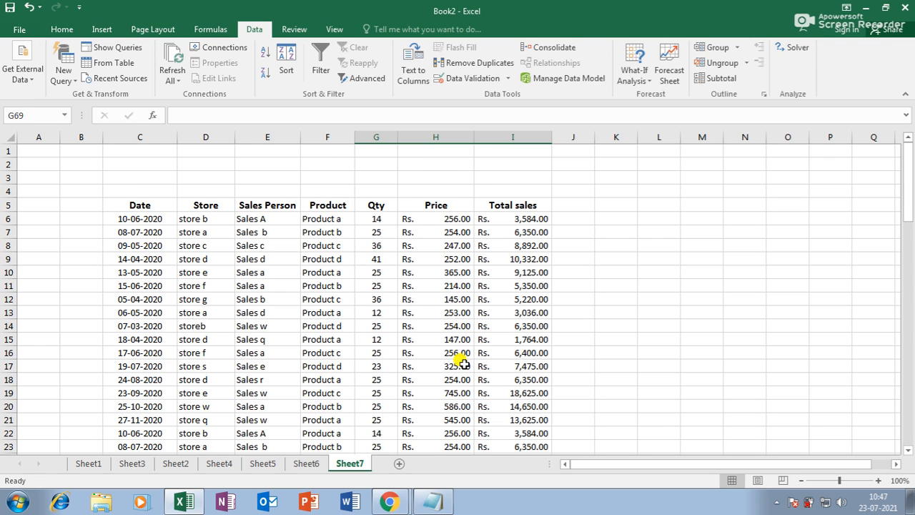
scroll(483, 367, down, 12)
scroll(483, 367, down, 5)
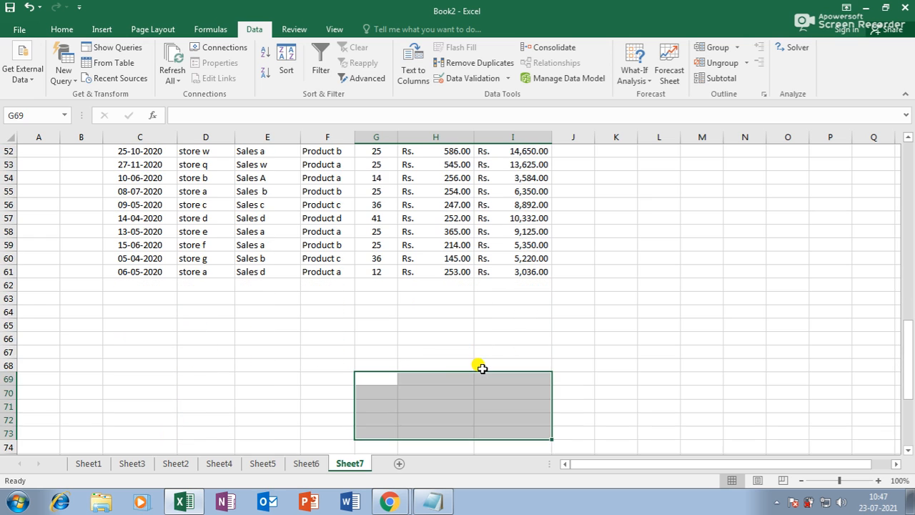
scroll(446, 351, up, 17)
click(512, 206)
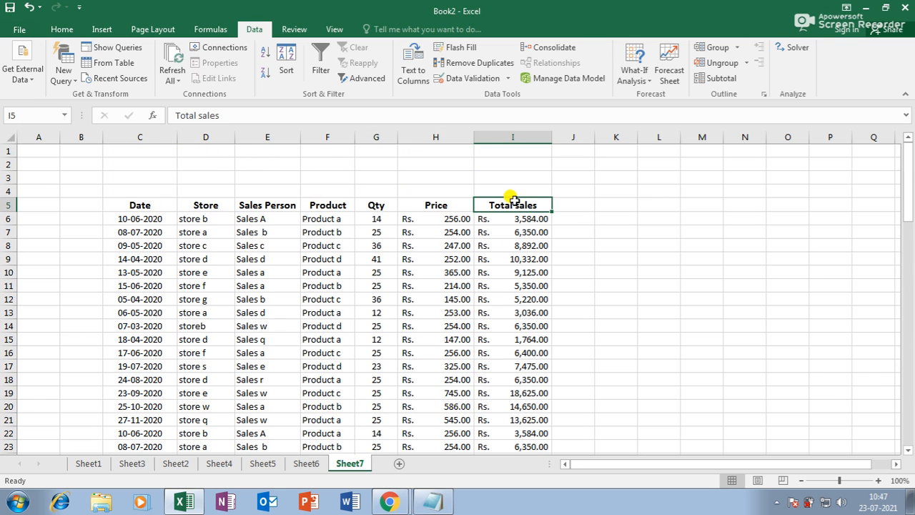
Step: Copy the Total sales header into E69 as a criteria label
key(ctrl+c)
scroll(396, 301, down, 17)
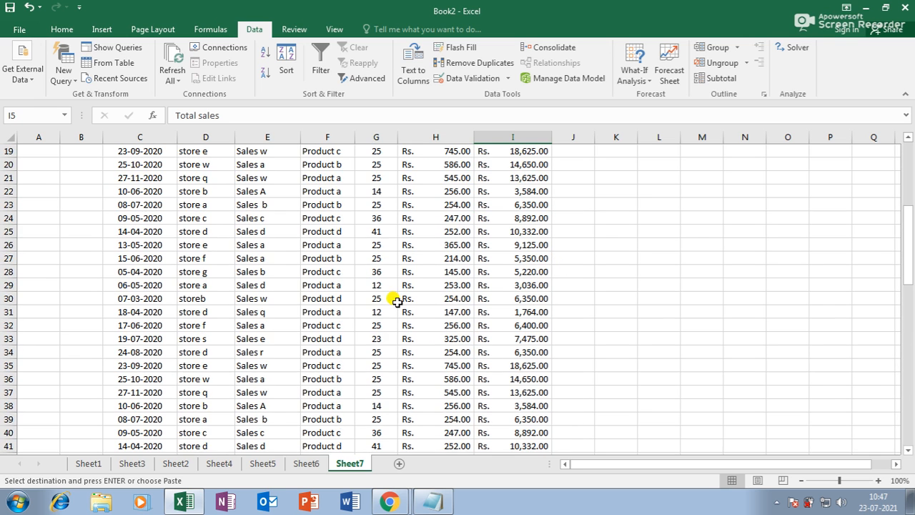
click(267, 260)
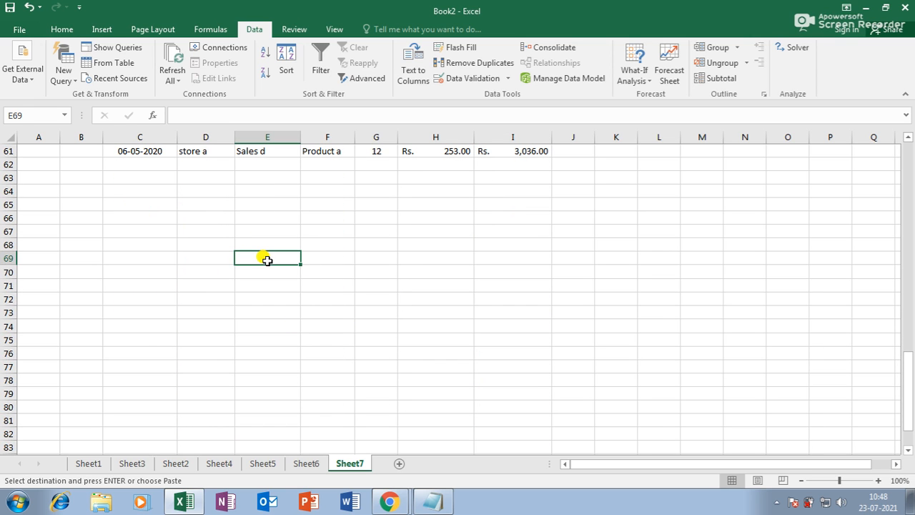
key(ctrl+v)
click(266, 274)
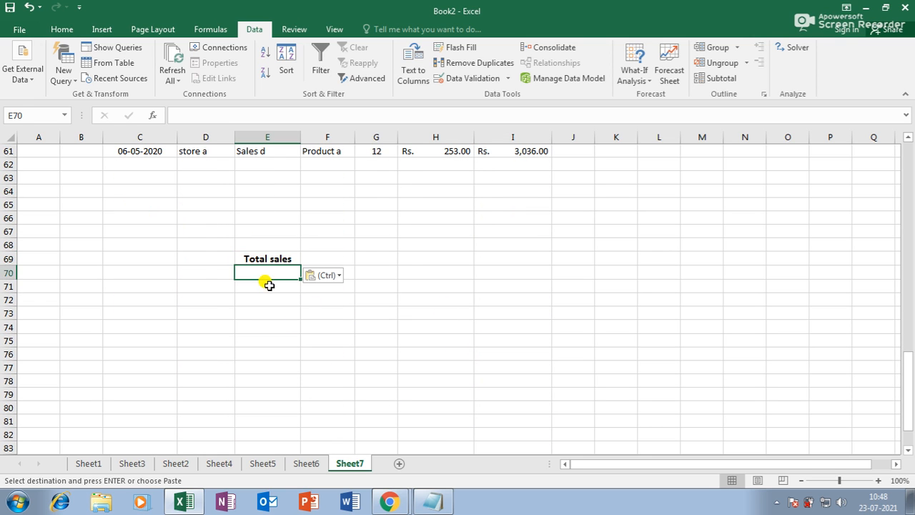
Step: Enter <=5000 in E70 and select the sales table C5:I61
scroll(324, 344, up, 4)
scroll(324, 343, down, 4)
scroll(372, 349, up, 2)
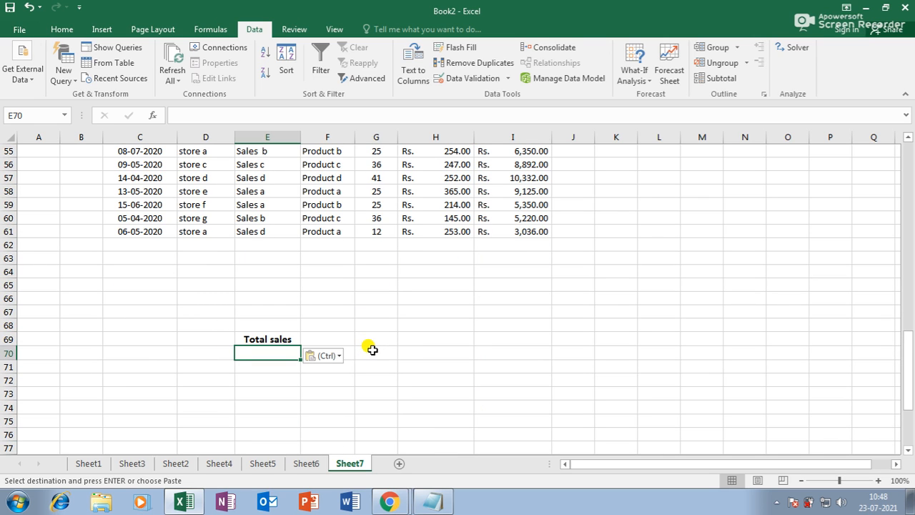
text(=5000)
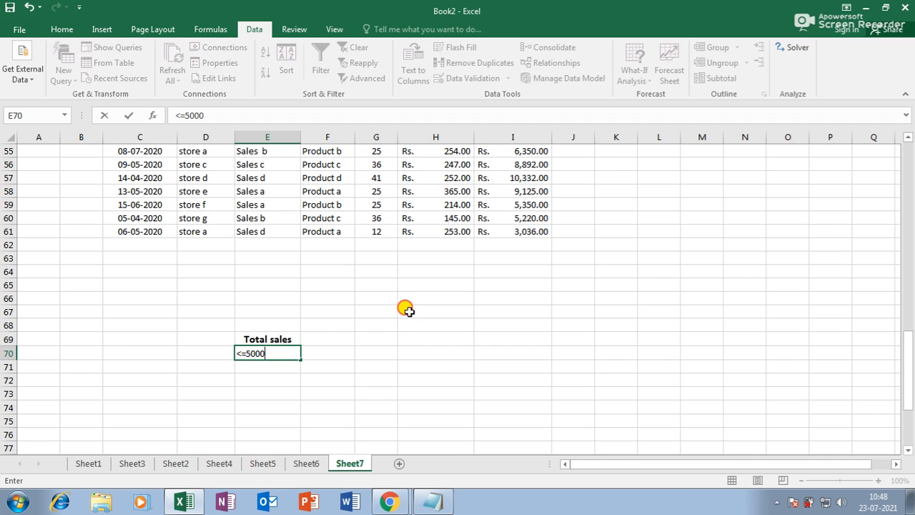
click(405, 310)
scroll(405, 310, up, 15)
scroll(236, 235, up, 3)
drag(157, 203, 503, 437)
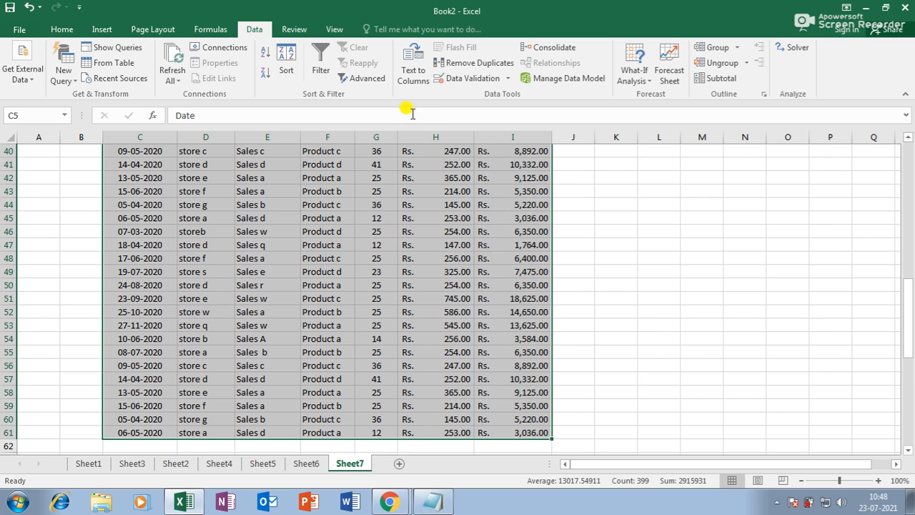
Step: Run Advanced Filter on C5:I61 with criteria E69:E70, copying matching rows to C74
click(368, 78)
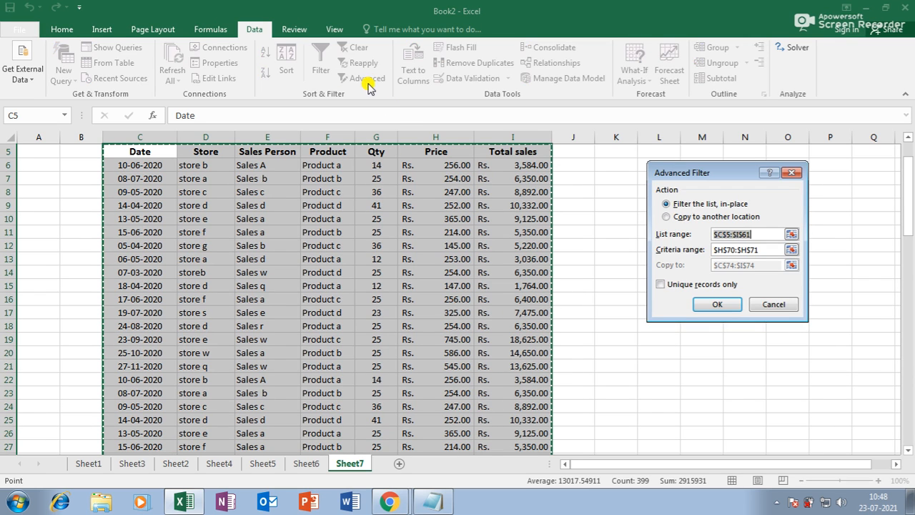
drag(758, 234, 656, 236)
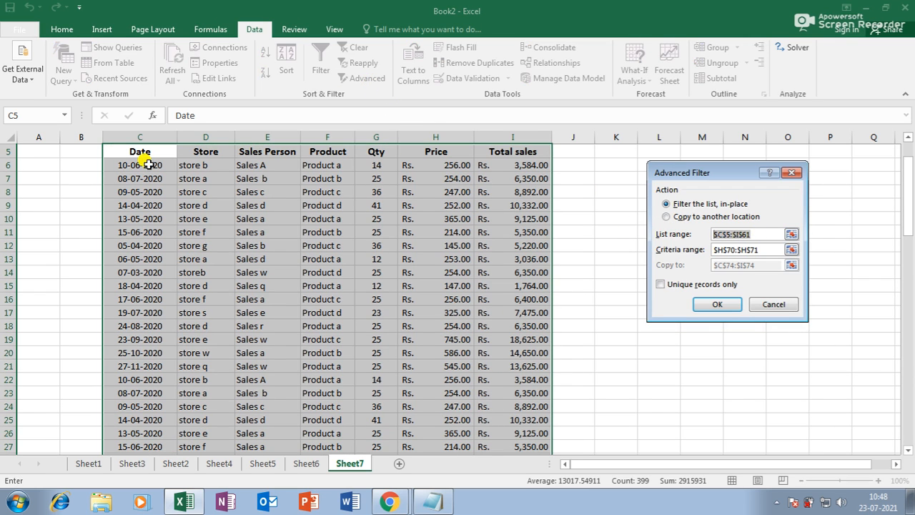
drag(136, 152, 517, 429)
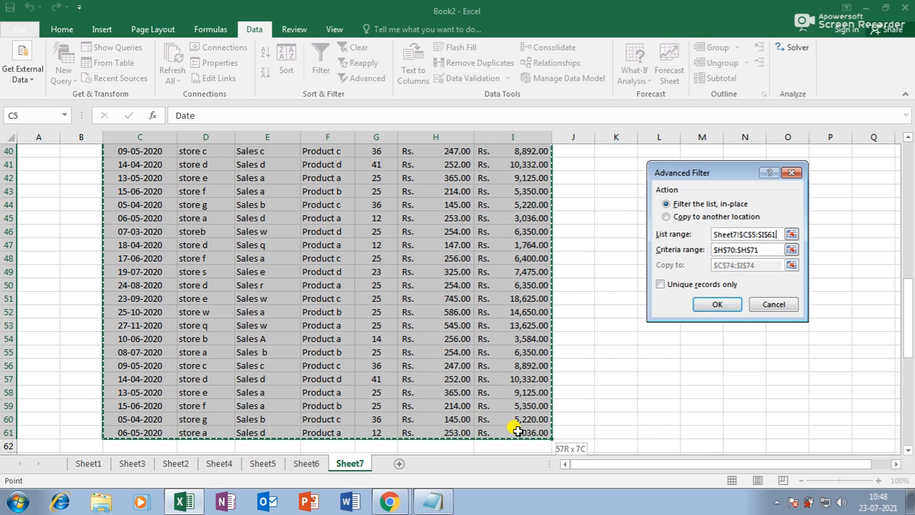
click(686, 251)
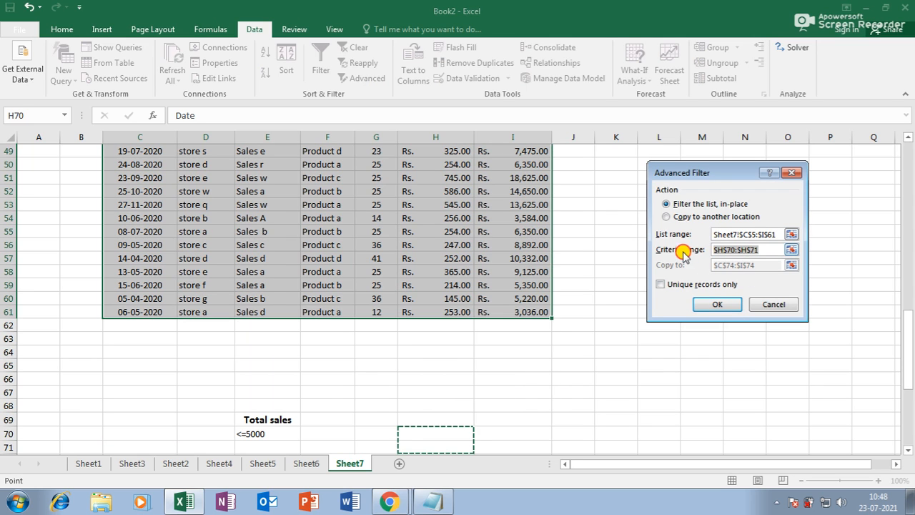
click(279, 421)
drag(279, 421, 276, 433)
click(685, 217)
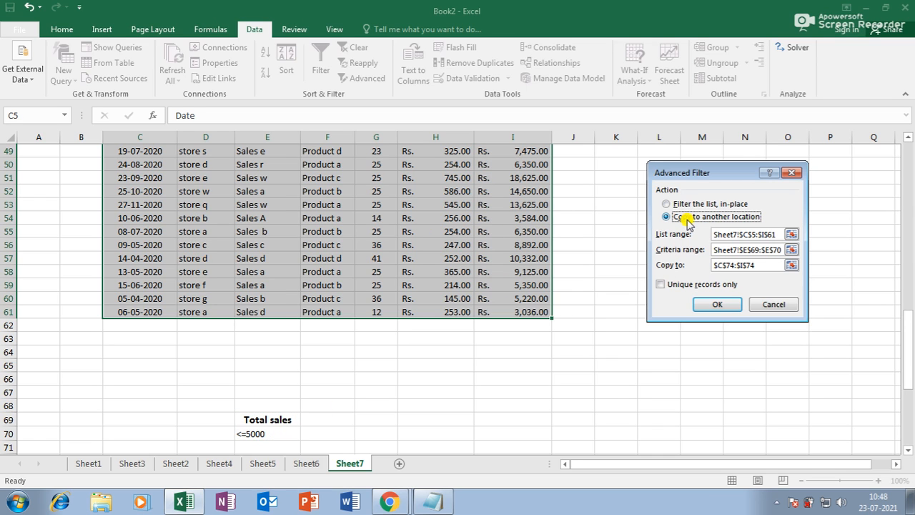
drag(752, 265, 640, 258)
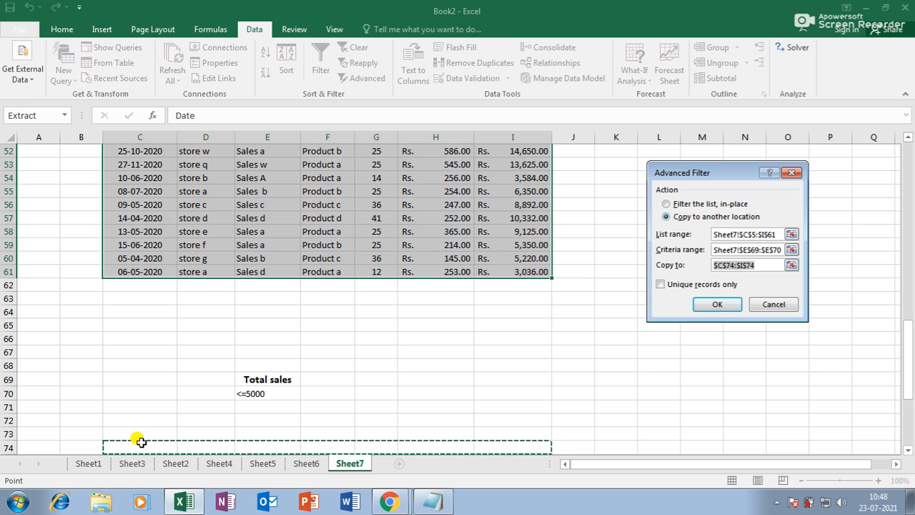
click(141, 442)
scroll(165, 429, down, 4)
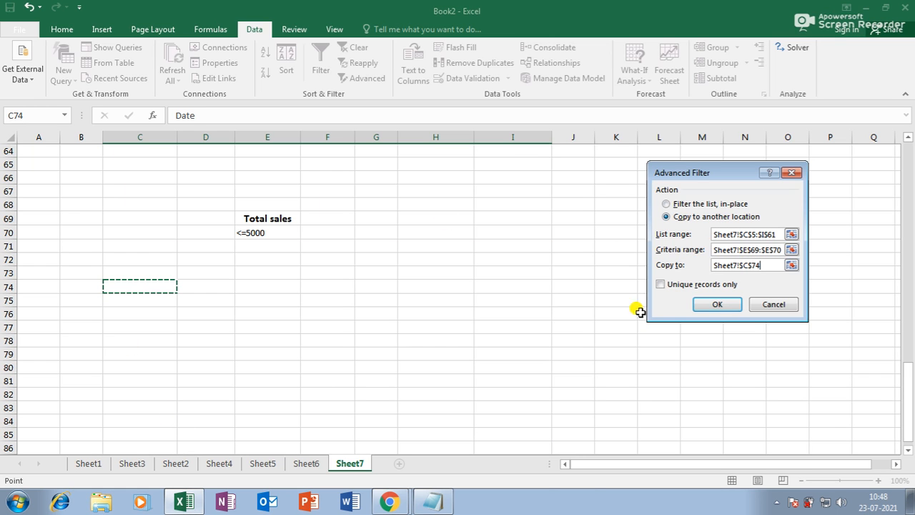
click(707, 304)
scroll(245, 339, down, 13)
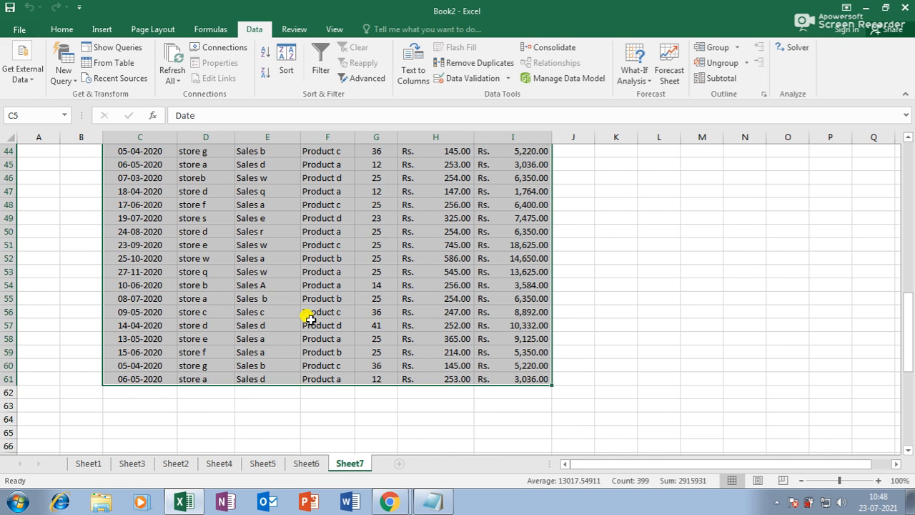
Step: Select the copied Total sales amounts I75:I85 to read their sum, Rs. 31,772.00
scroll(307, 318, down, 8)
drag(536, 246, 536, 381)
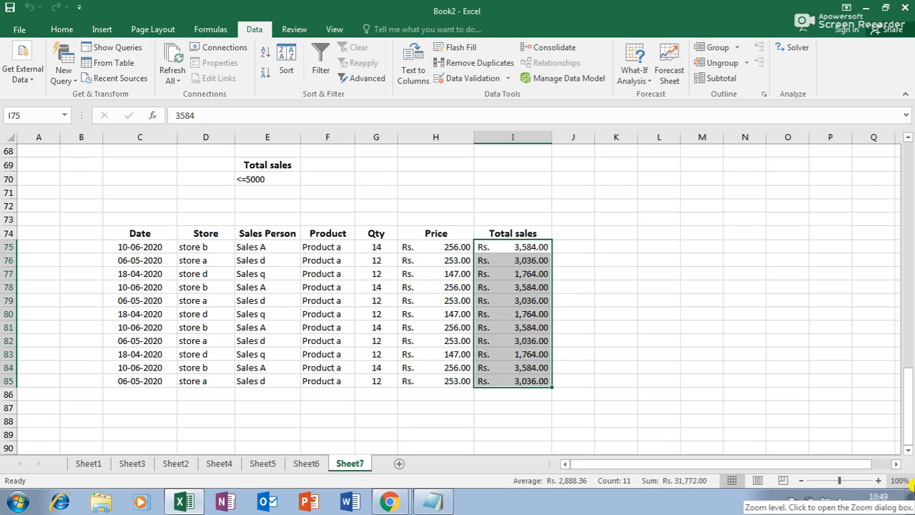
scroll(417, 376, up, 6)
scroll(415, 370, down, 5)
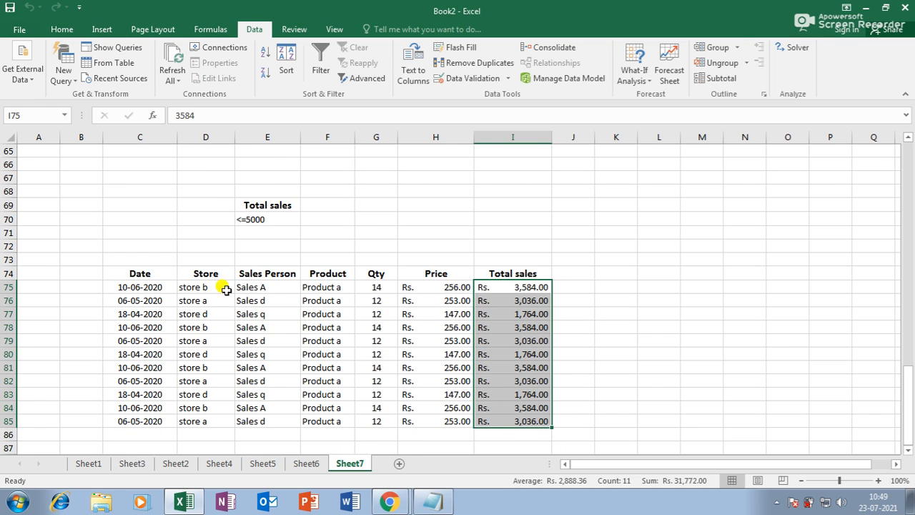
Step: Clear the old criteria and copied results in C67:K87
drag(109, 176, 598, 439)
key(Delete)
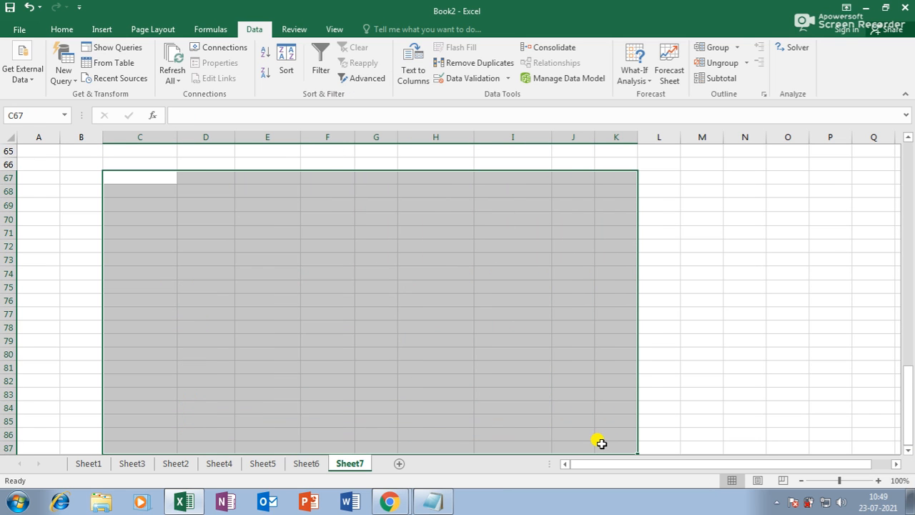
scroll(486, 429, up, 20)
scroll(334, 285, up, 1)
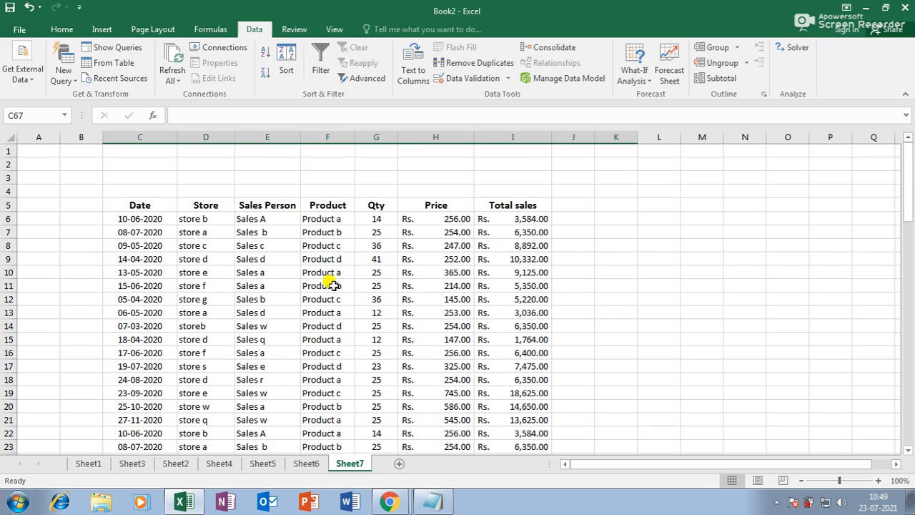
scroll(291, 204, down, 11)
scroll(290, 207, down, 6)
scroll(558, 309, up, 17)
Step: Build the Total sales / <=5000 criteria in L10:L11 and select the sales table C5:I61
click(526, 206)
key(ctrl+c)
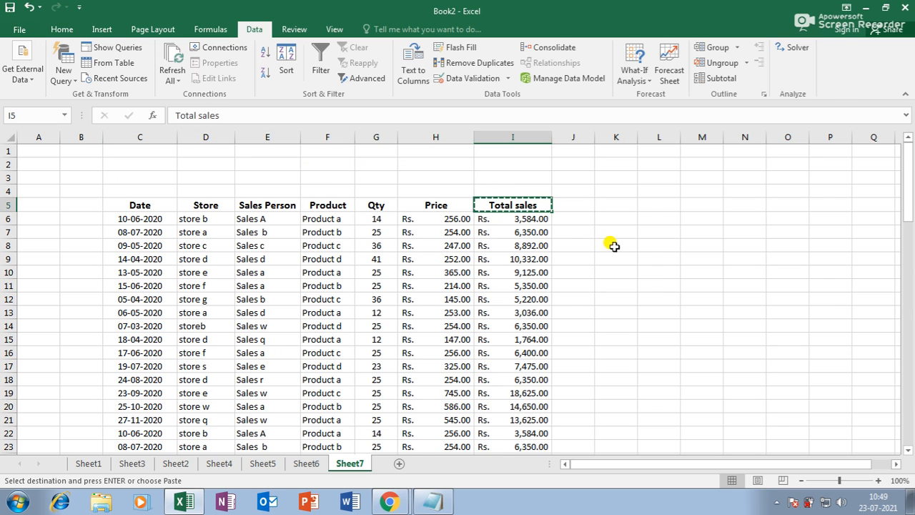
click(666, 274)
key(ctrl+v)
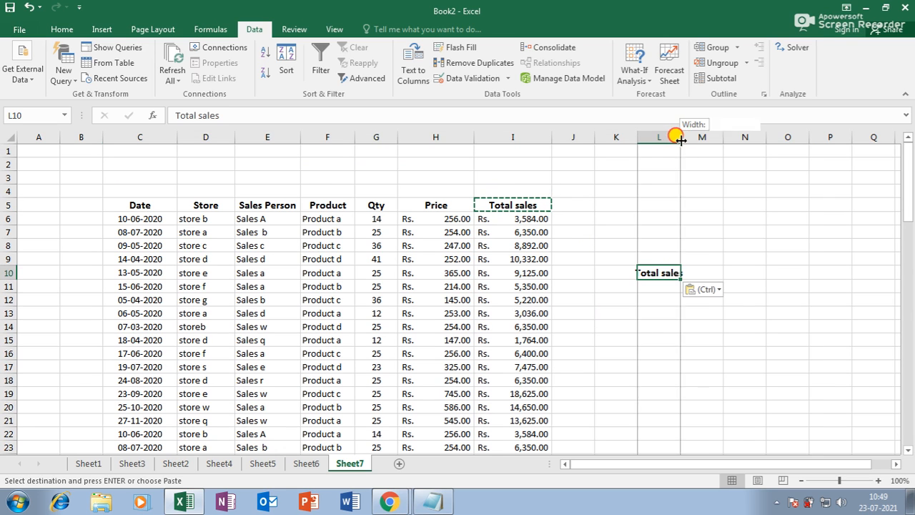
double_click(681, 138)
click(683, 288)
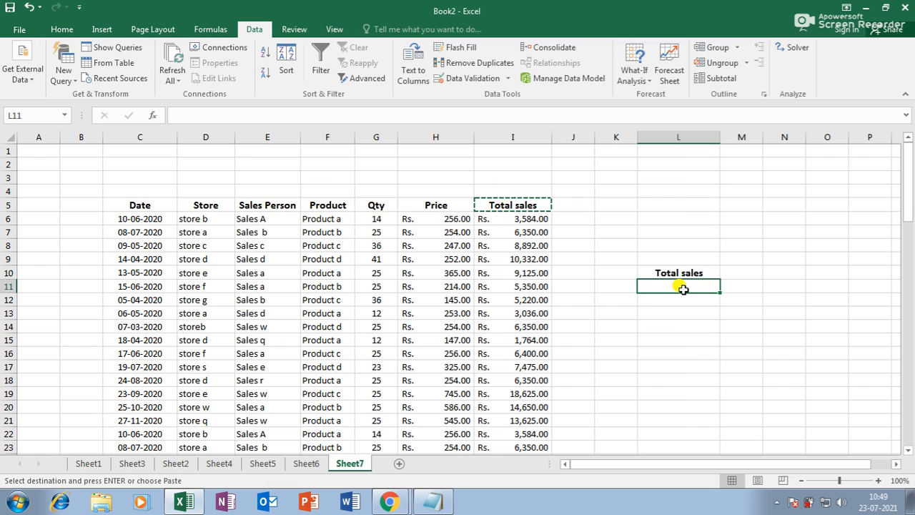
text(<)
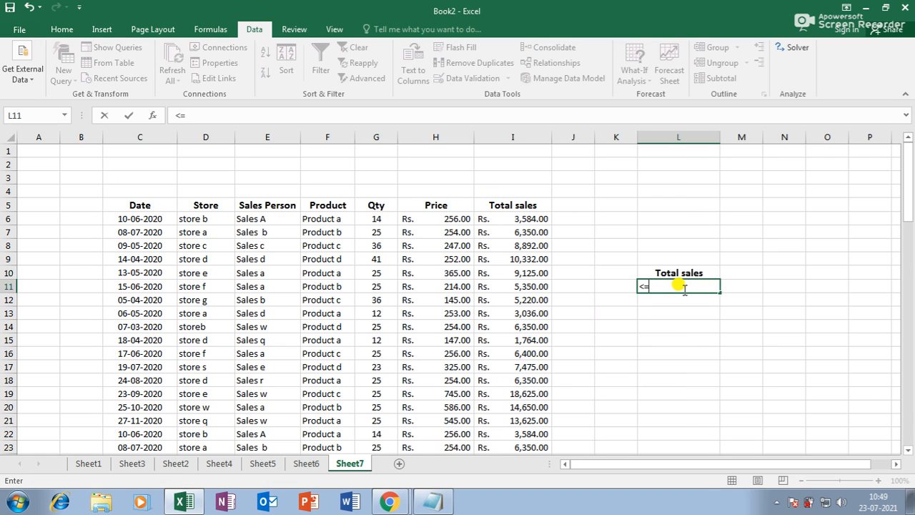
text(=5000)
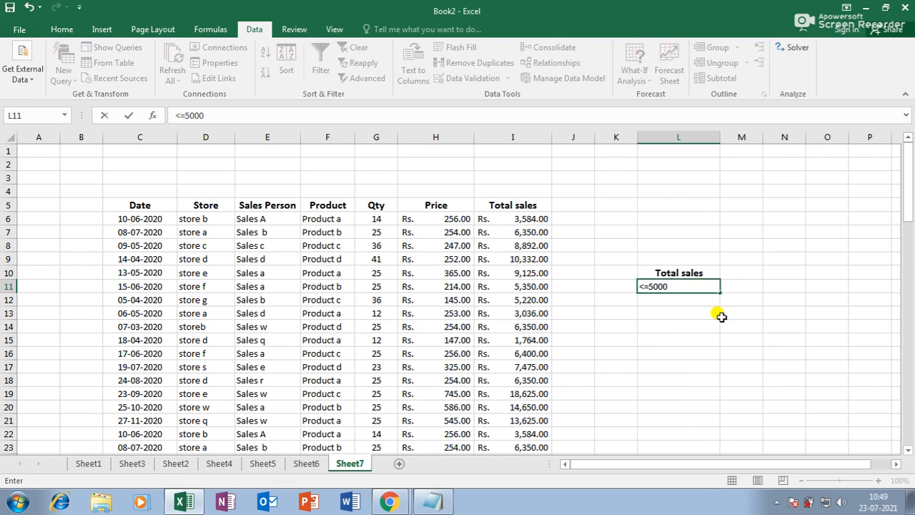
click(715, 313)
scroll(207, 215, down, 1)
drag(137, 167, 506, 431)
scroll(506, 432, up, 13)
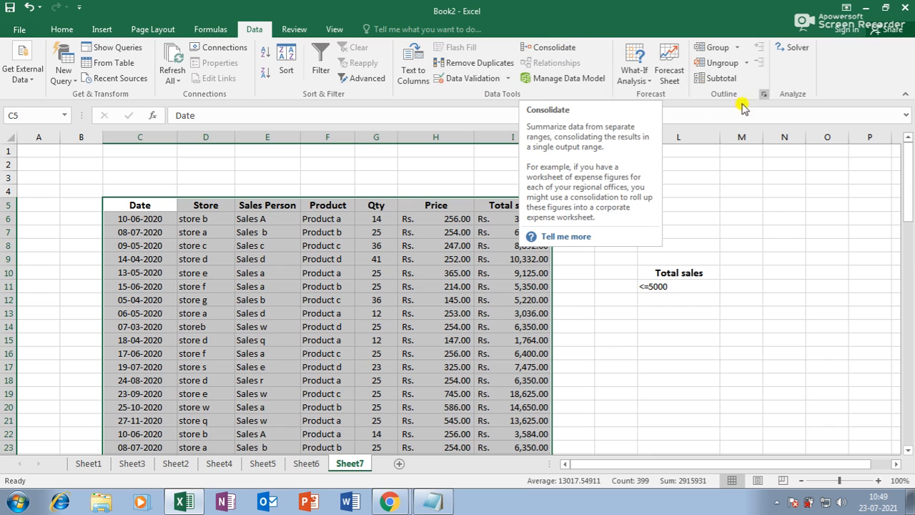
Step: Advanced-filter the sales table in place on criteria L10:L11, keeping unique records only
click(367, 79)
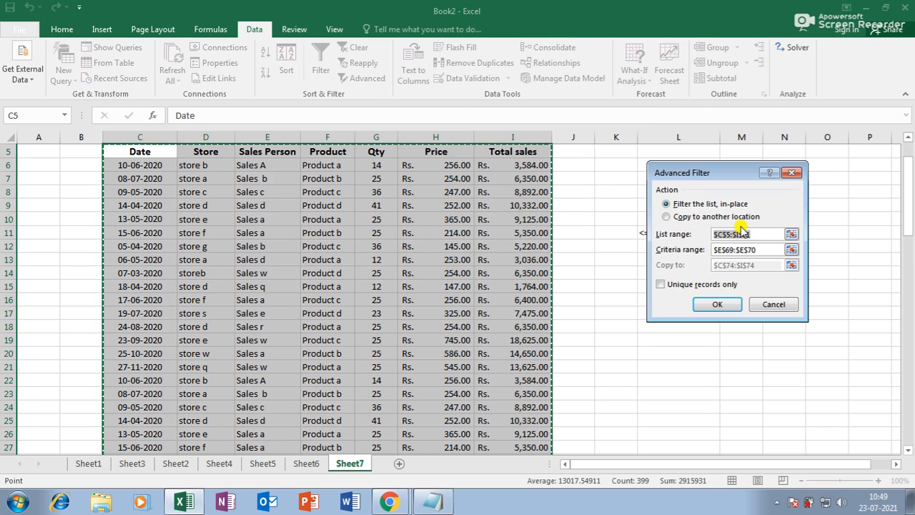
click(765, 249)
drag(704, 175, 877, 171)
scroll(644, 211, up, 15)
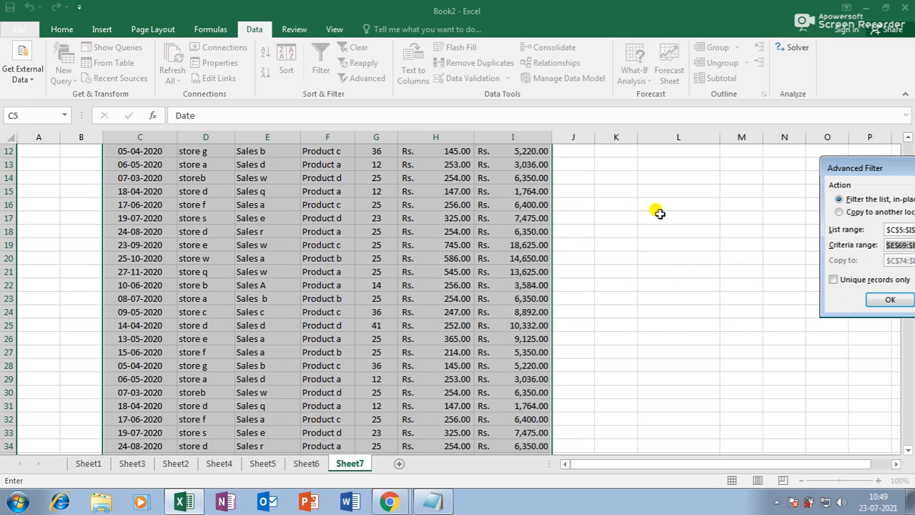
drag(669, 275, 673, 286)
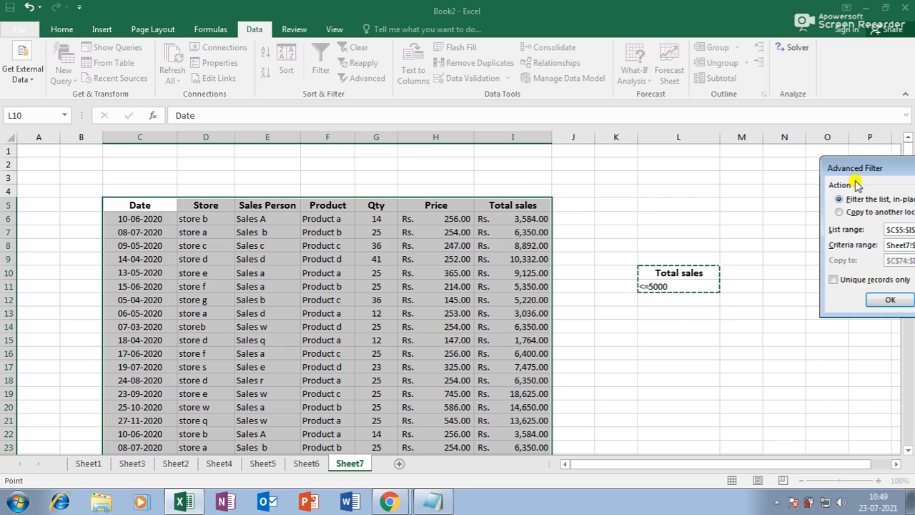
drag(866, 164, 676, 147)
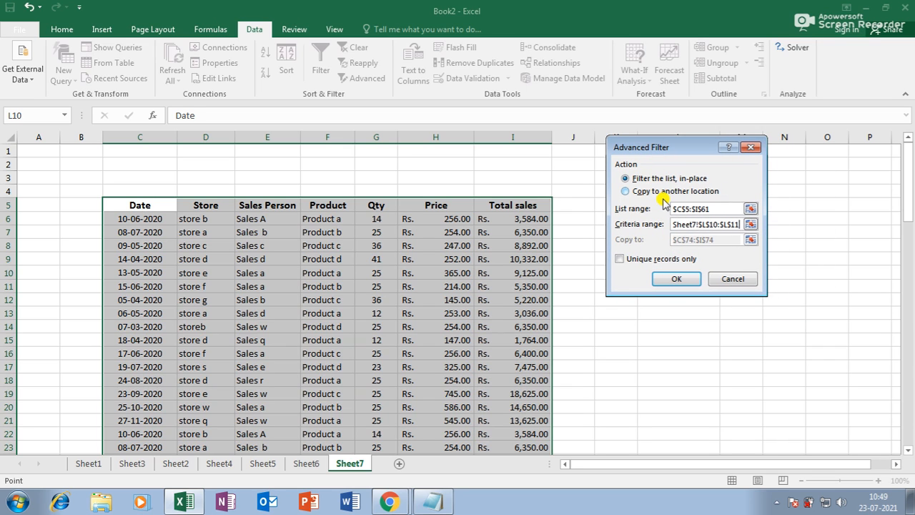
click(621, 260)
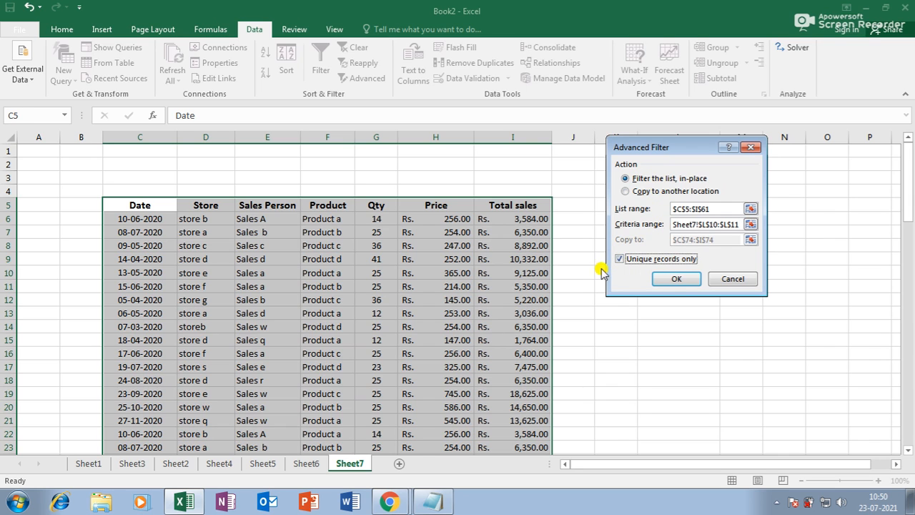
click(676, 279)
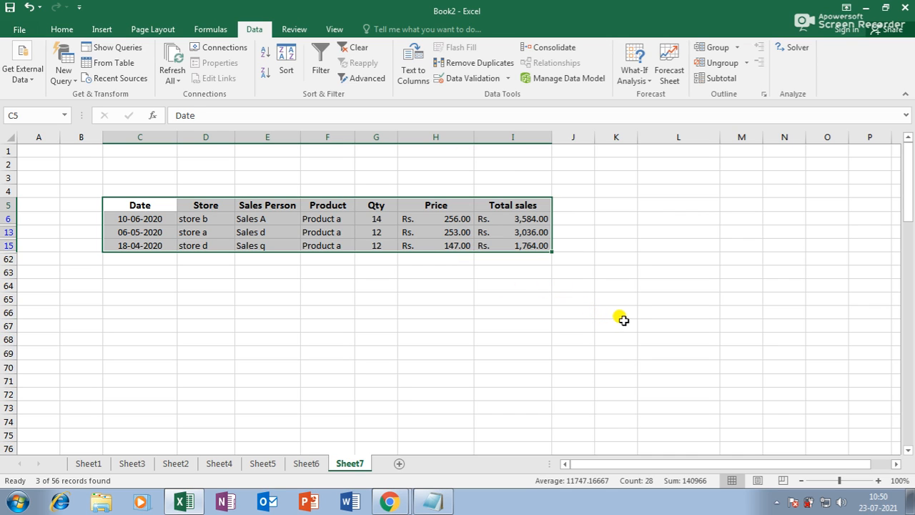
click(582, 219)
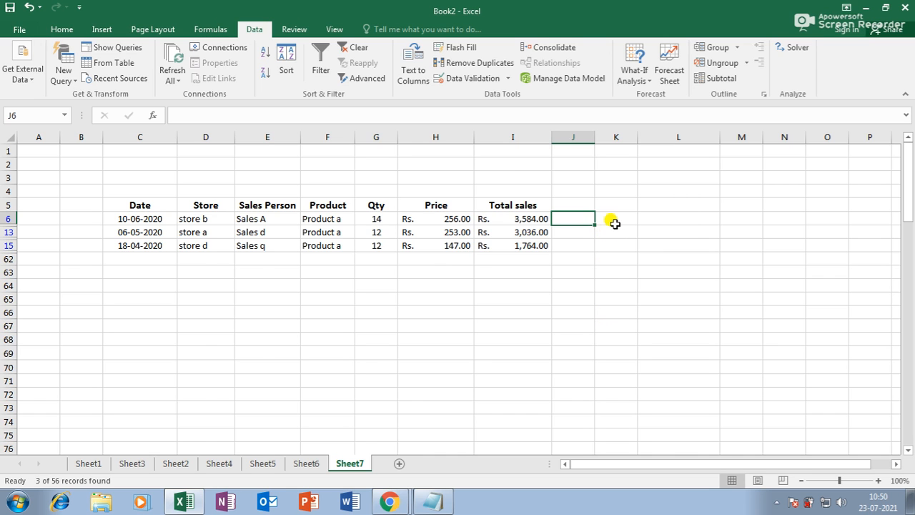
Step: Clear the in-place filter so every sales record shows, then bring up the Formulas ribbon
key(alt+a)
key(c)
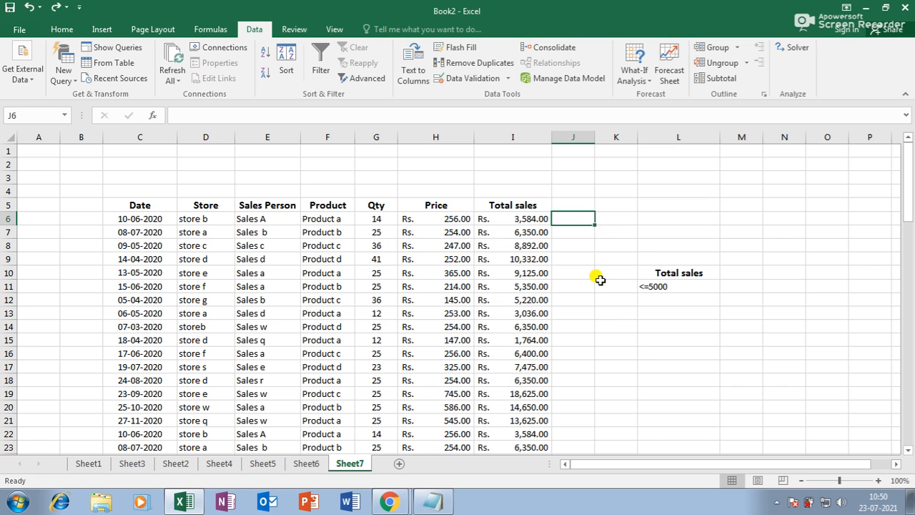
scroll(600, 282, down, 2)
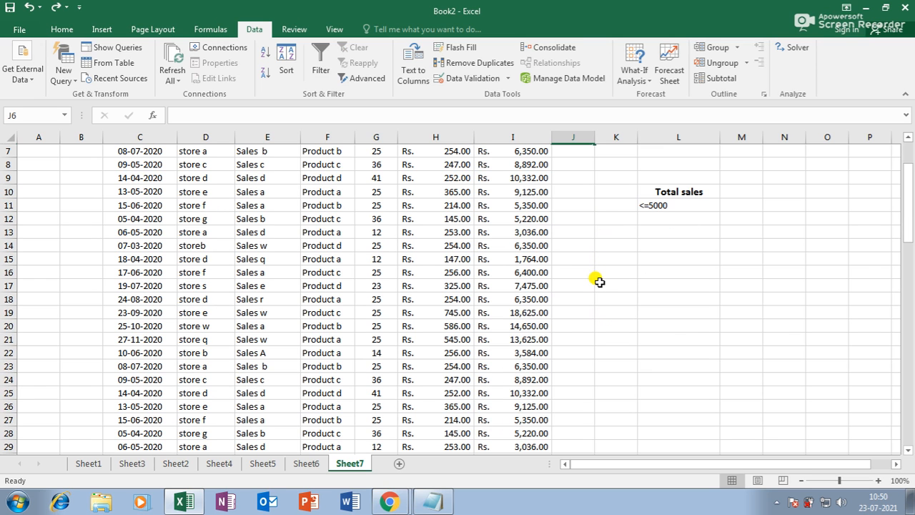
scroll(599, 282, down, 3)
scroll(599, 281, up, 5)
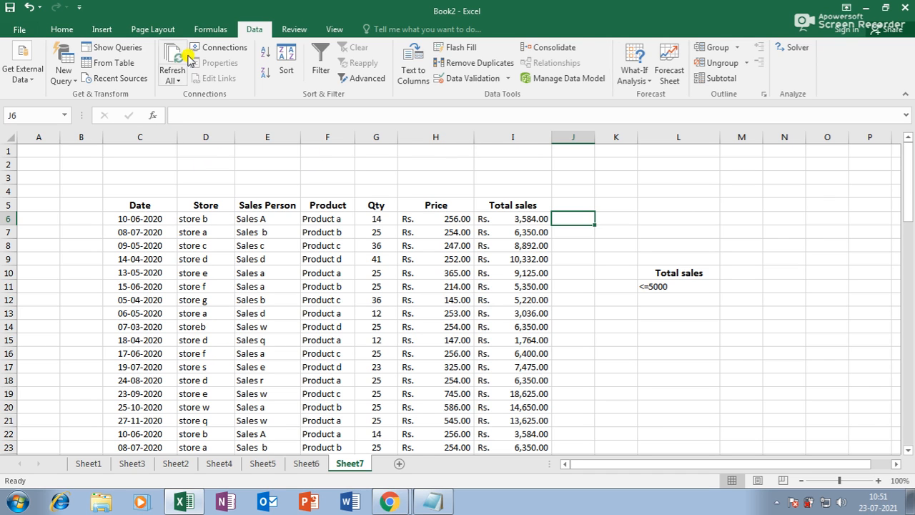
click(204, 31)
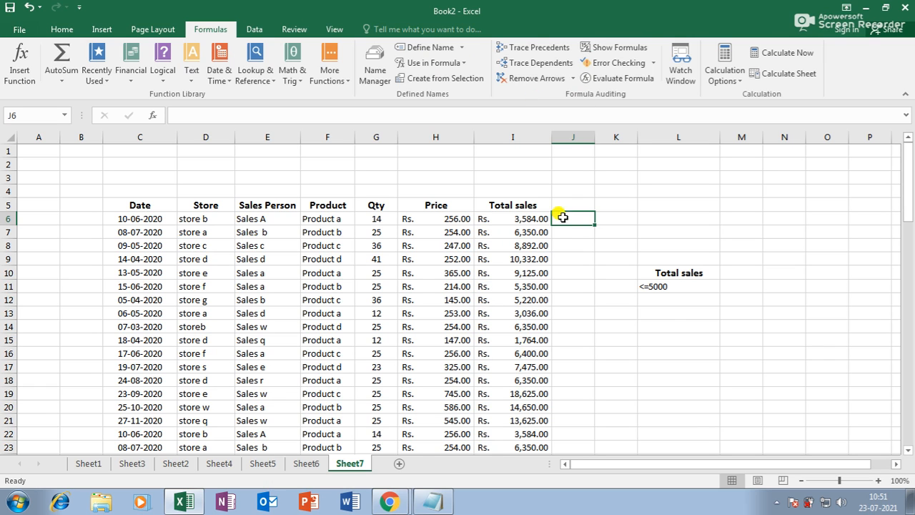
Step: Add Sheet8 and enter 457 in E7, 145 in H7 and K10, and 12 in H13
click(400, 465)
click(217, 226)
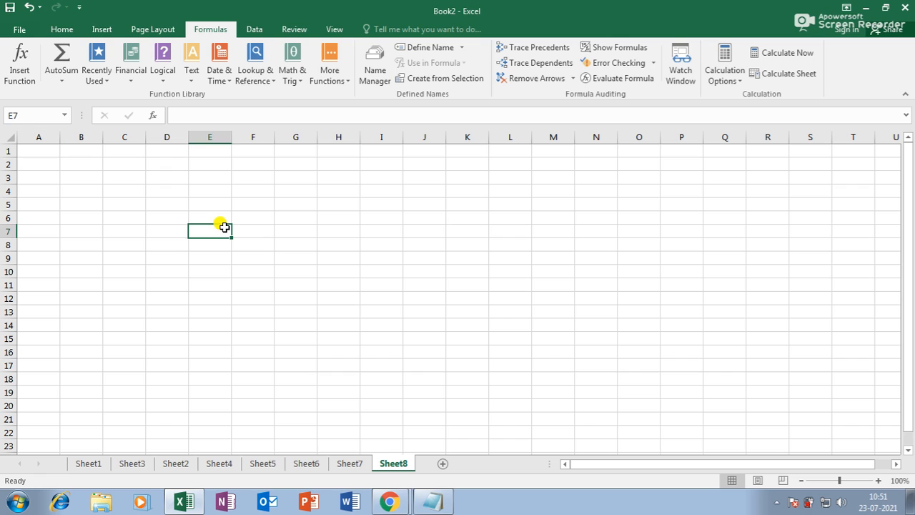
text(457)
key(Right)
key(Right)
key(Right)
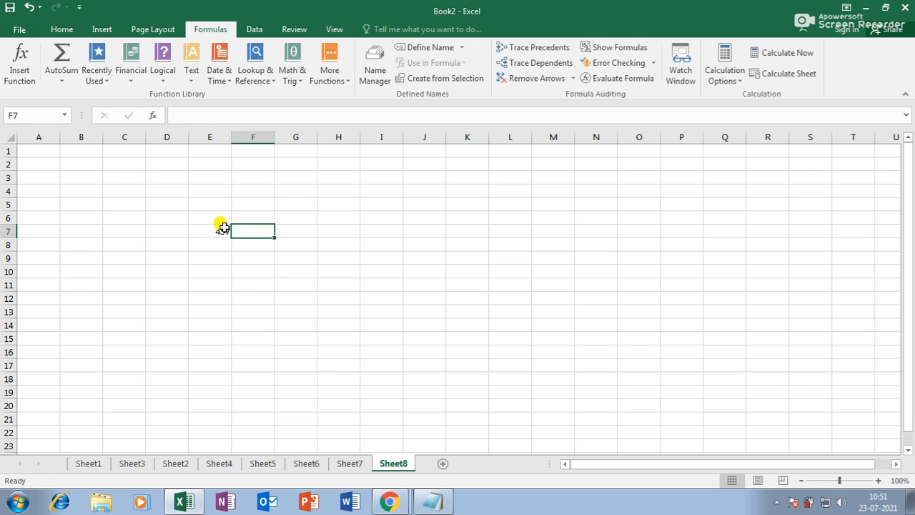
text(1)
key(Right)
key(Right)
key(Right)
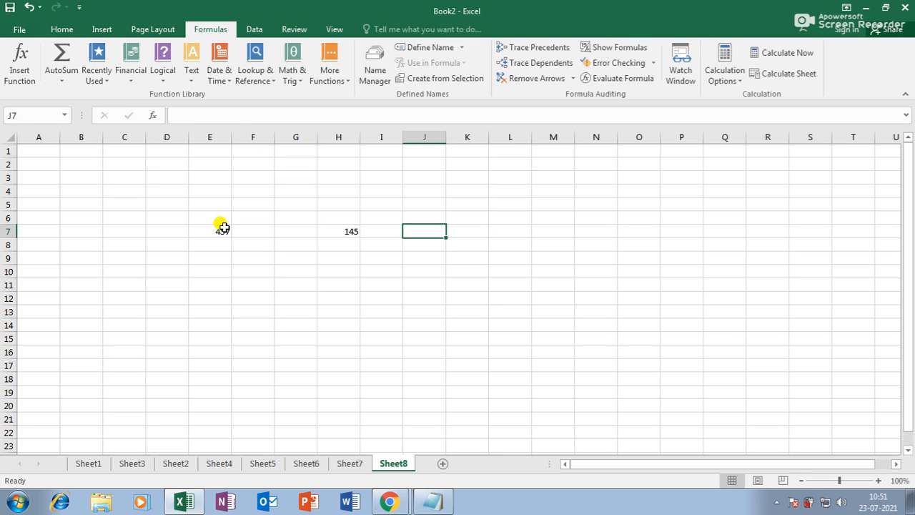
key(Down)
key(Down)
key(Down)
text(1)
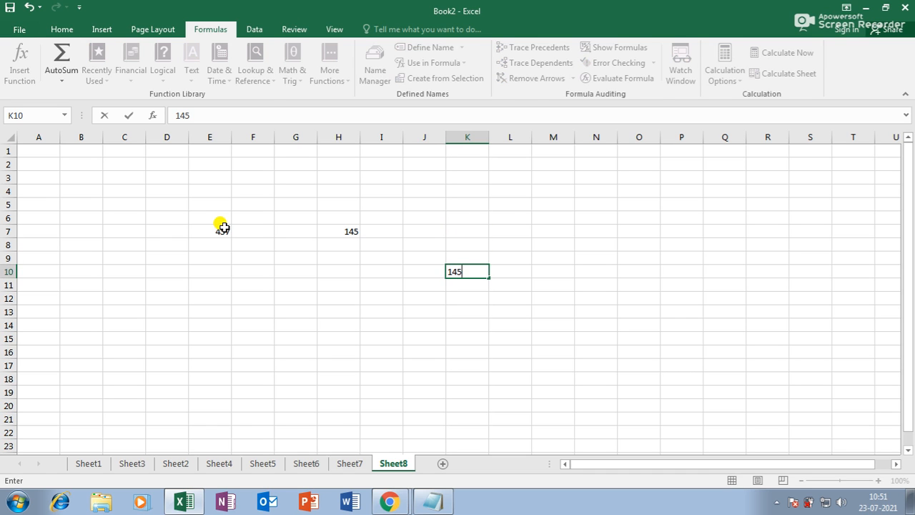
key(Down)
key(Down)
key(Down)
key(Left)
key(Left)
key(Left)
text(12)
key(Right)
key(Right)
key(Right)
key(Down)
key(Down)
key(Down)
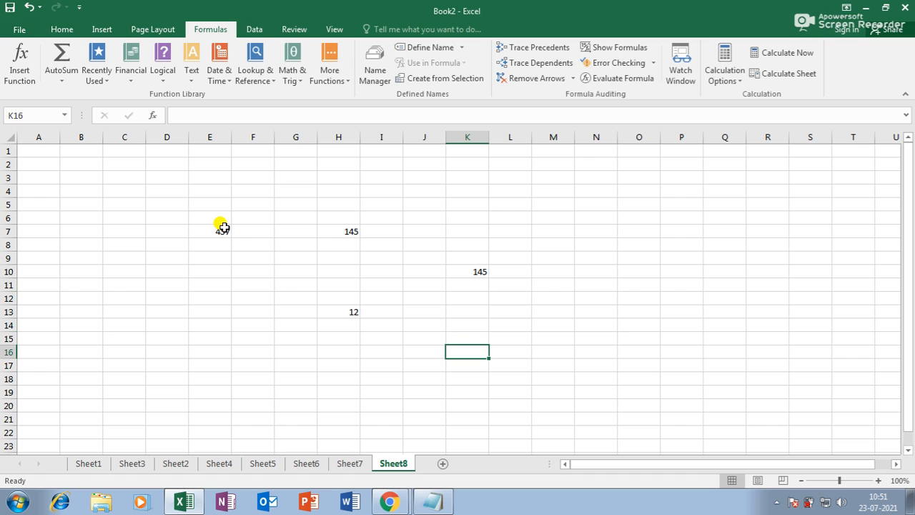
Step: Enter =E7+H13+K10 in K16 to total 614
text(=)
click(209, 232)
text(+)
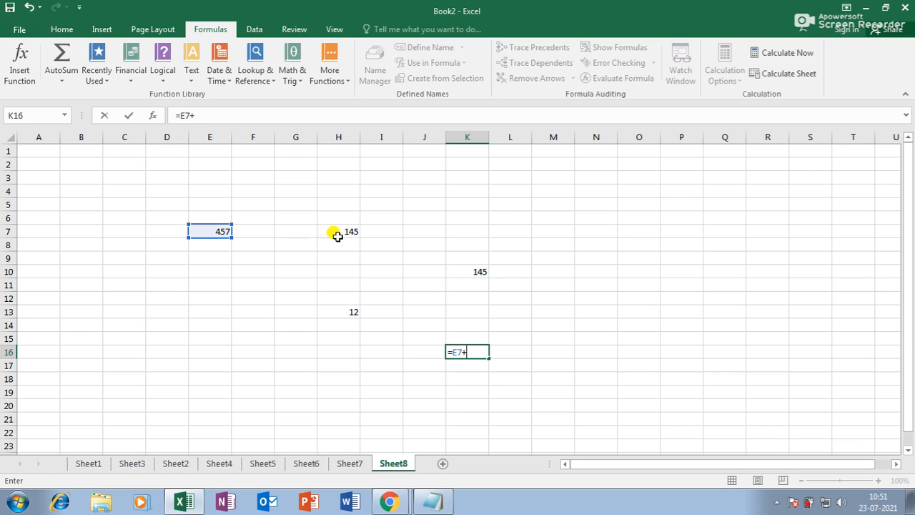
click(346, 313)
text(+)
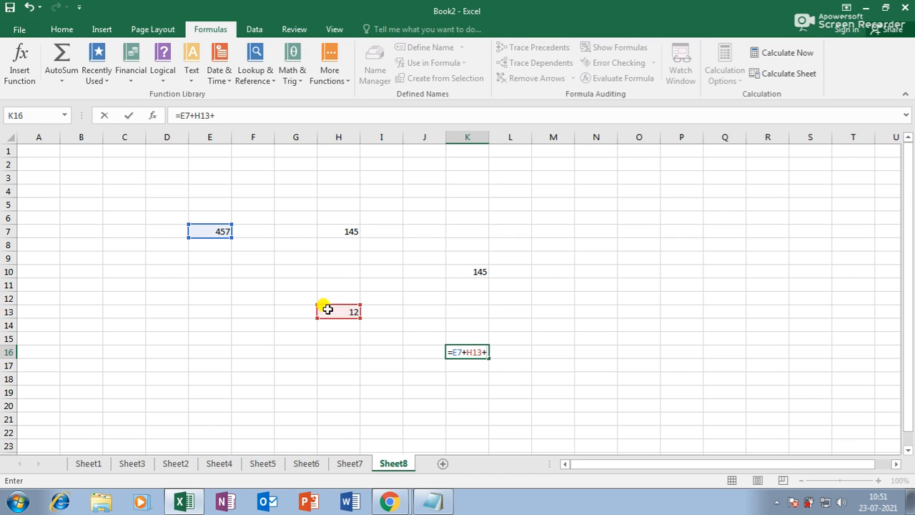
click(464, 269)
key(Return)
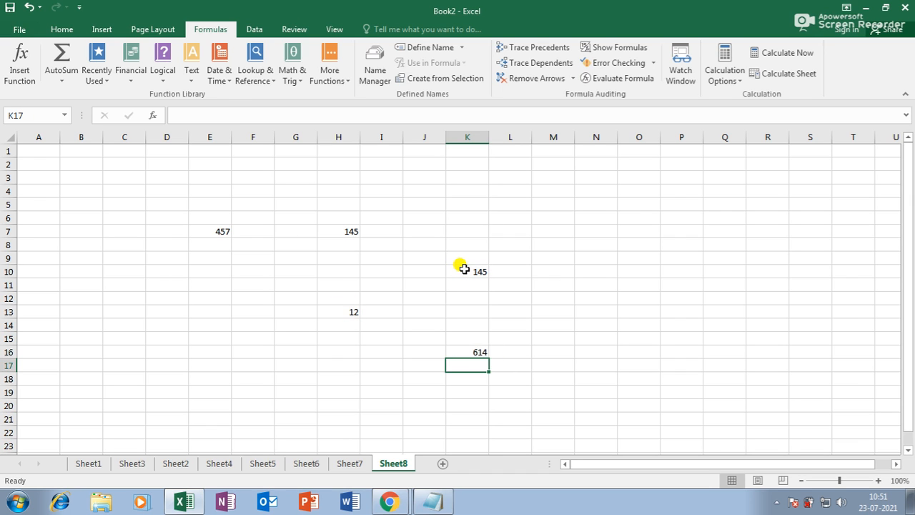
click(469, 352)
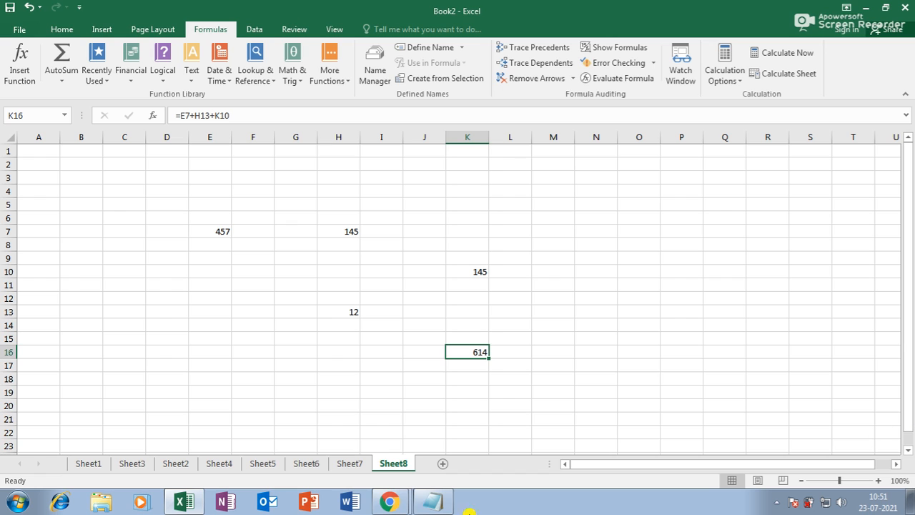
double_click(478, 352)
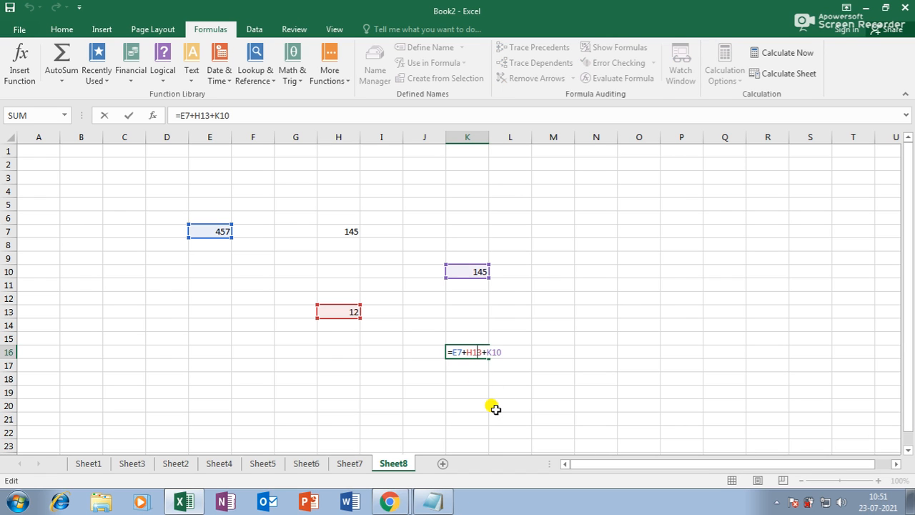
key(Return)
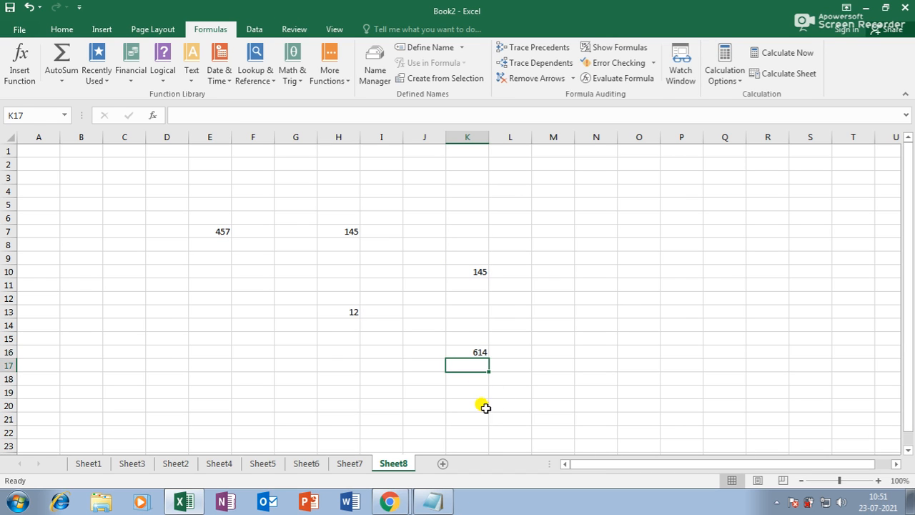
click(468, 350)
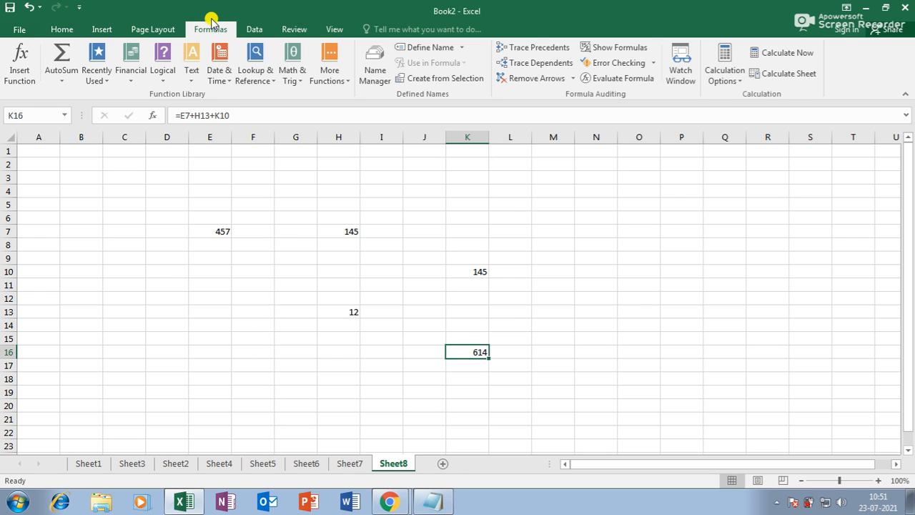
click(544, 47)
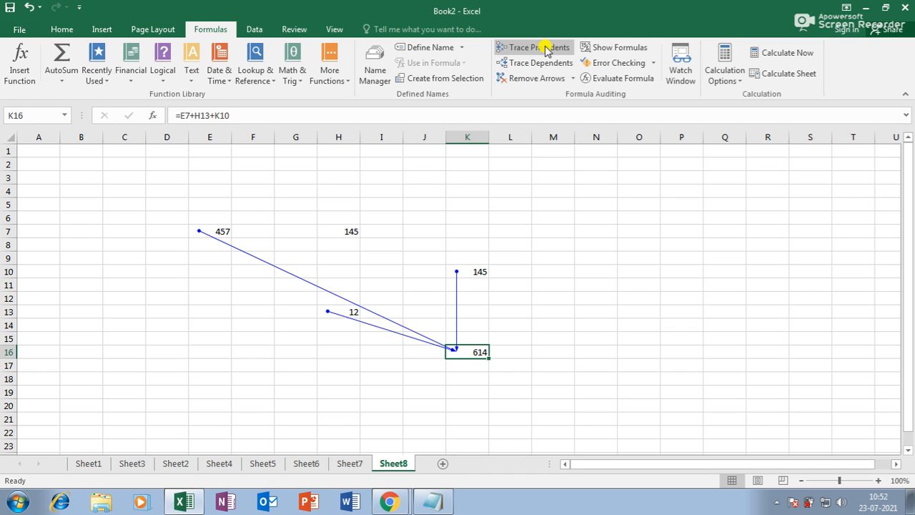
click(541, 78)
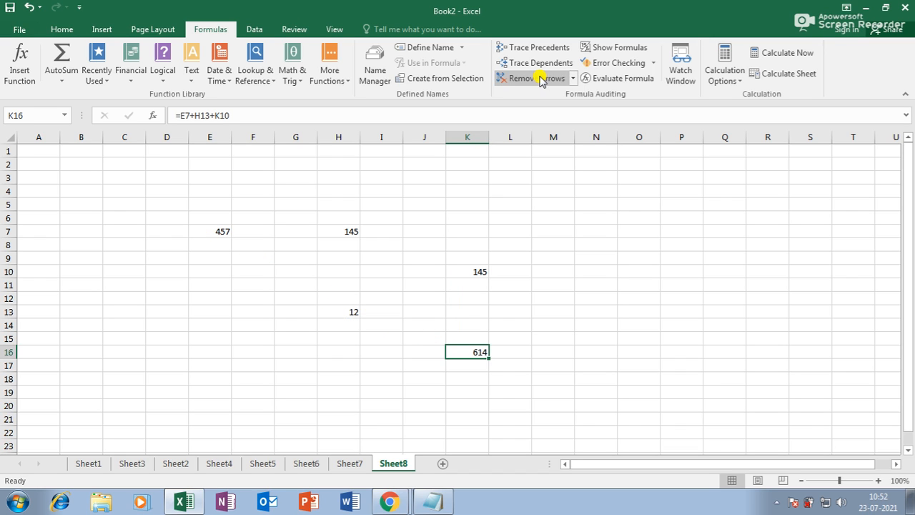
click(347, 312)
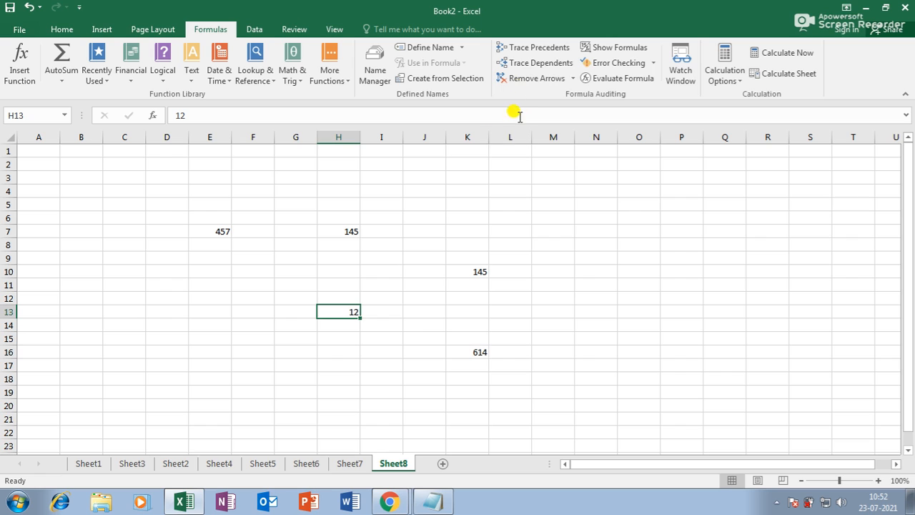
click(534, 67)
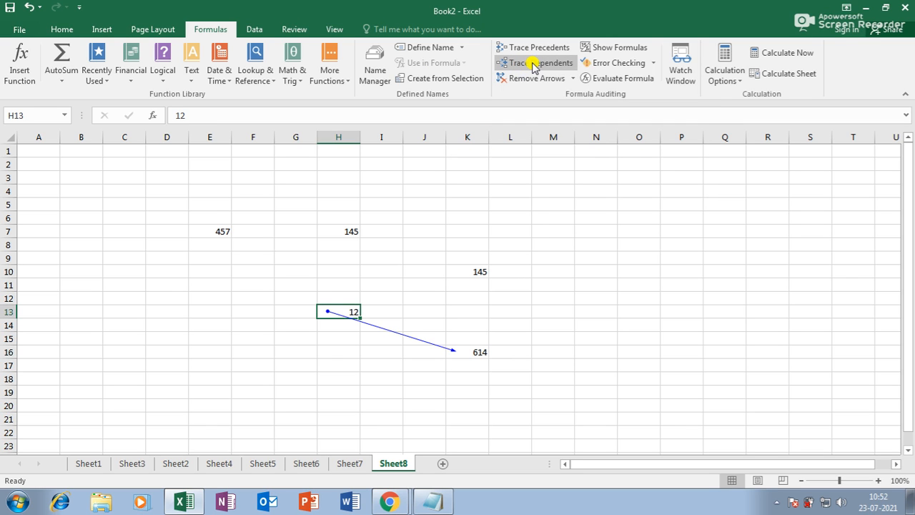
click(529, 78)
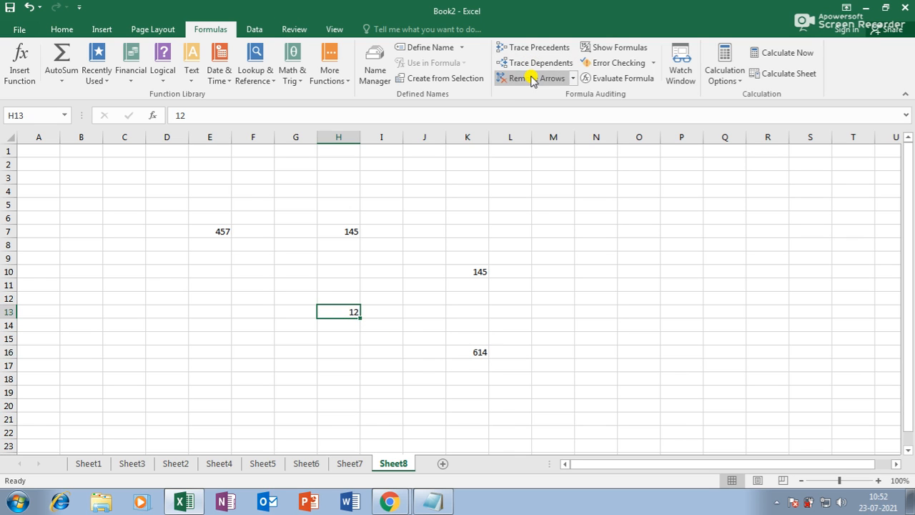
click(630, 259)
click(604, 266)
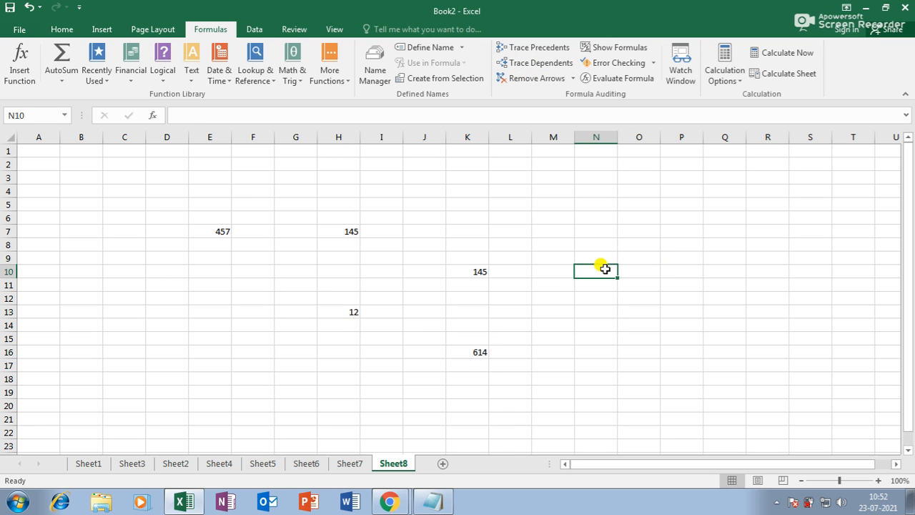
Step: Enter 4578, 4586, 4575, 4578, 5475, 8458 and 5475 down N10:N16
text(4578)
key(Return)
text(4586)
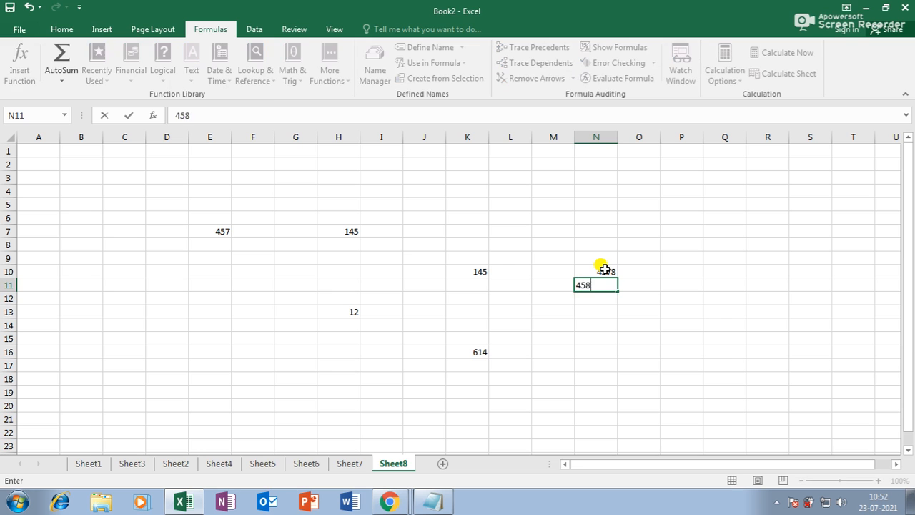
key(Return)
text(4575)
key(Return)
text(4578)
key(Return)
text(5475)
key(Return)
text(8458)
key(Return)
text(54785)
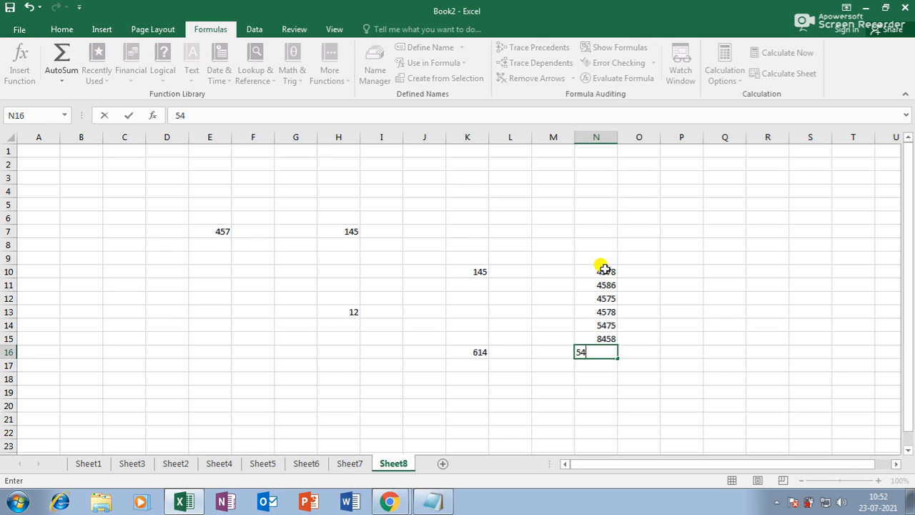
key(Return)
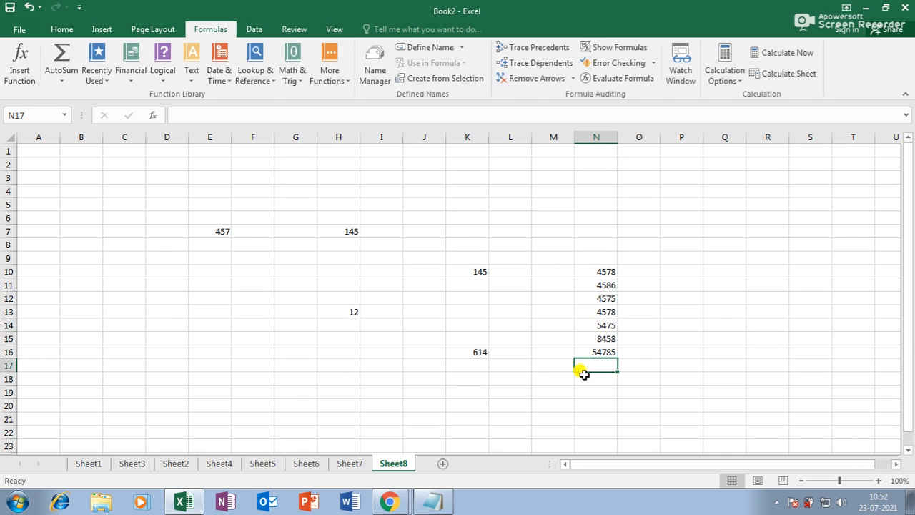
double_click(610, 351)
key(BackSpace)
key(Return)
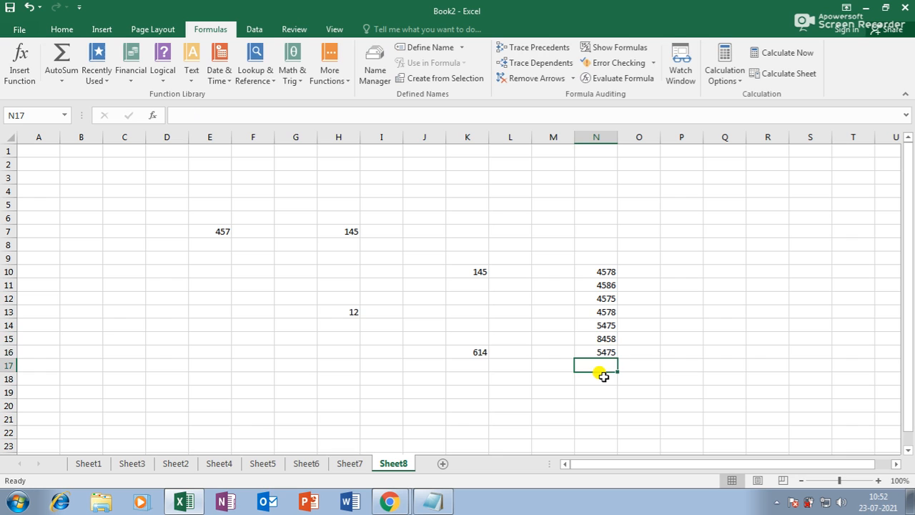
Step: Put the BONUS label in O6 with 1000 in P6 and widen column P
click(692, 219)
text(1000)
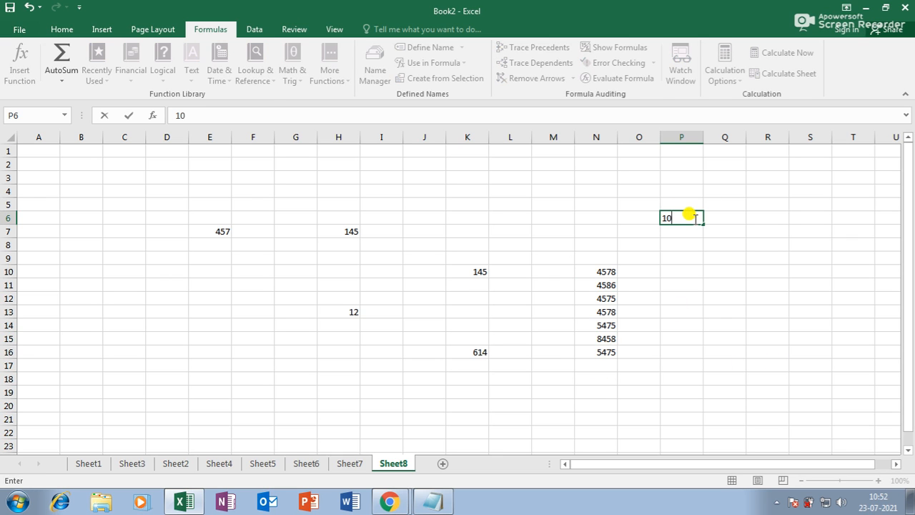
key(Return)
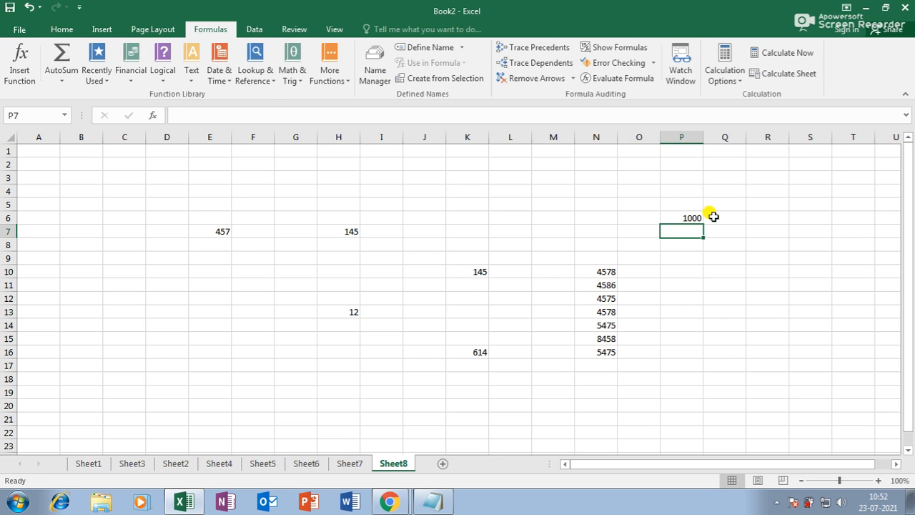
click(649, 218)
text(BON)
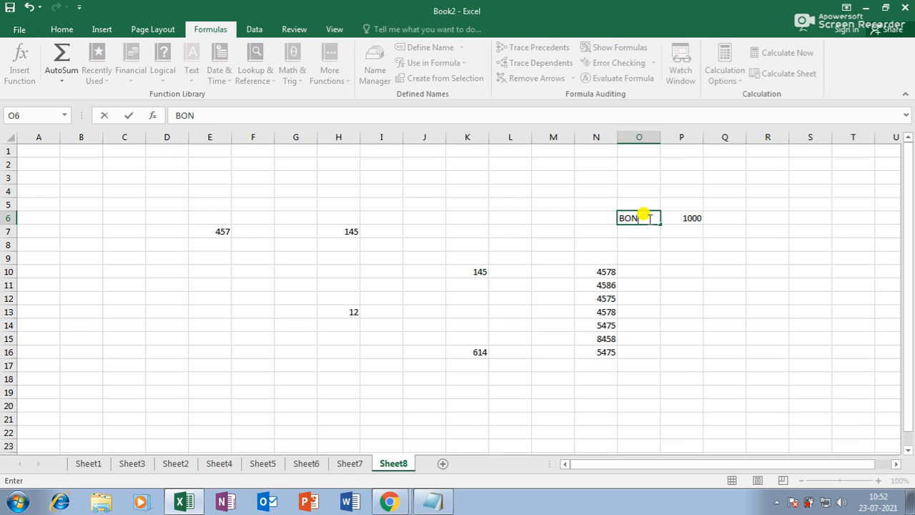
key(Return)
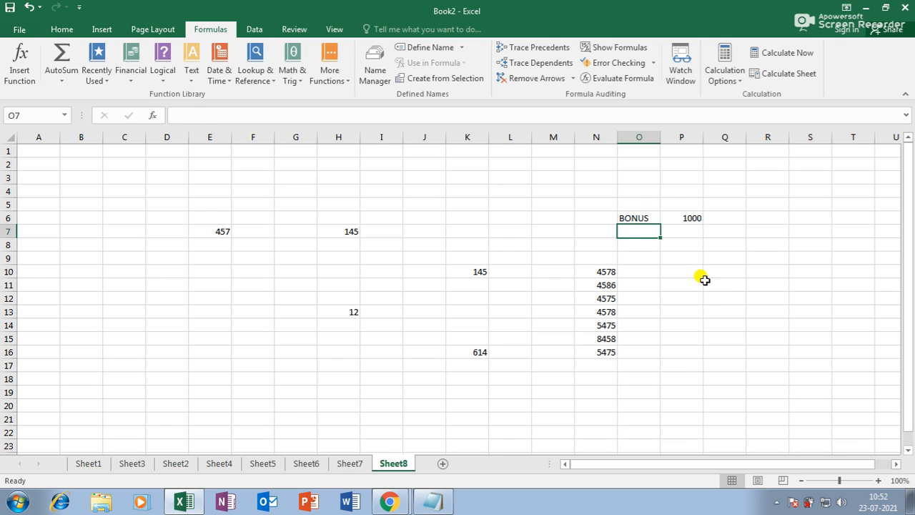
click(683, 272)
drag(703, 136, 729, 140)
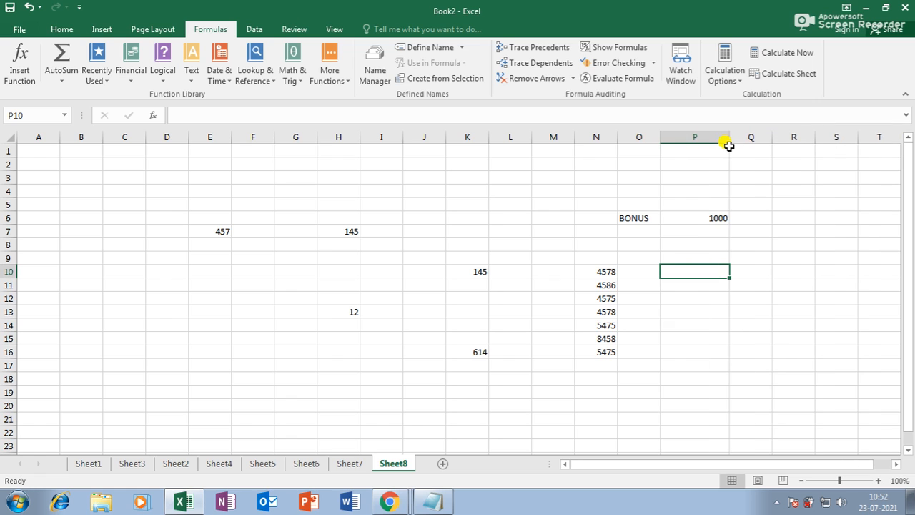
Step: Enter =N10+$P$6 in P10 to add the fixed 1000 bonus
text(=)
click(601, 270)
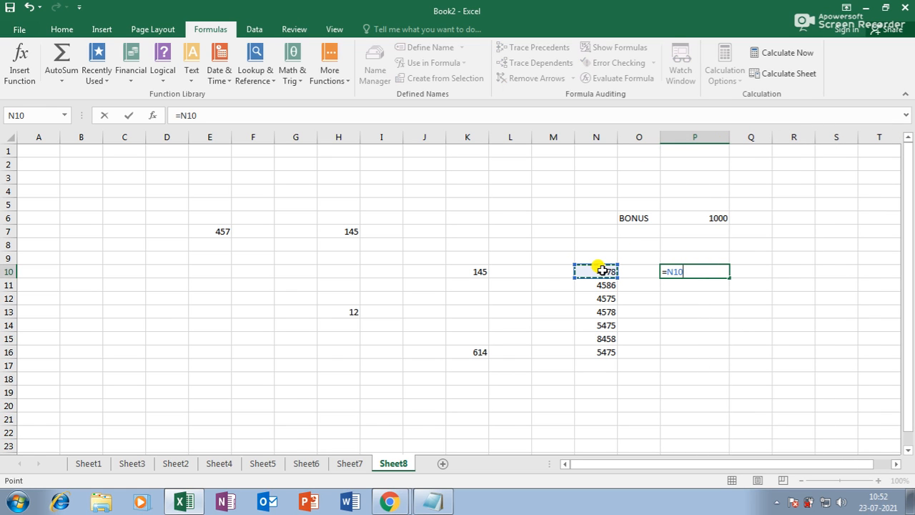
text(+)
click(711, 212)
key(Return)
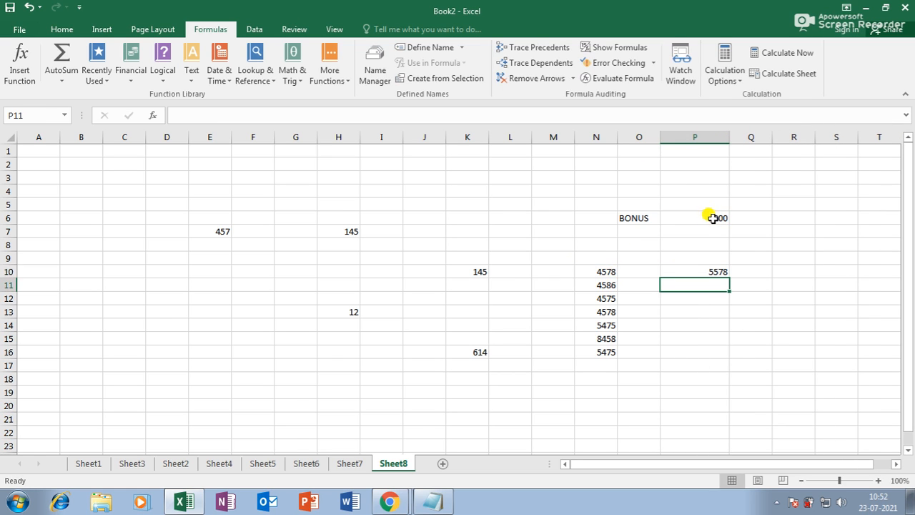
double_click(708, 272)
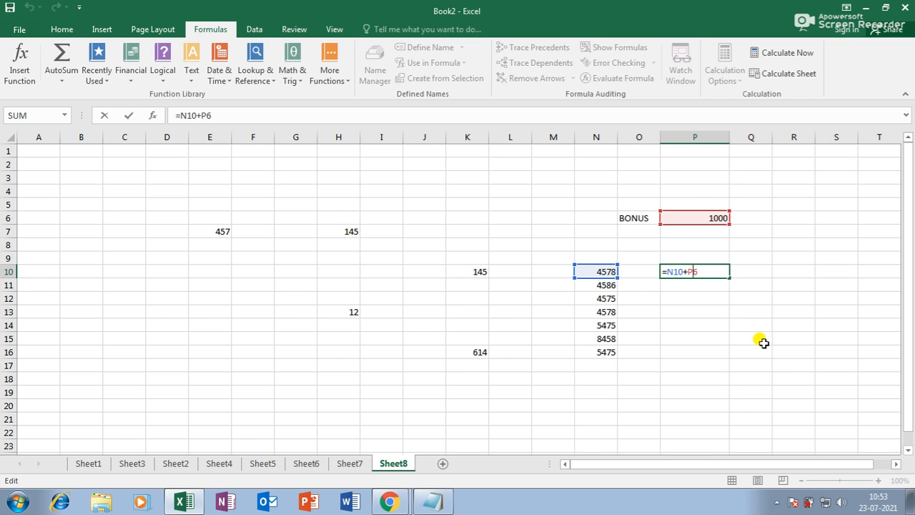
key(F4)
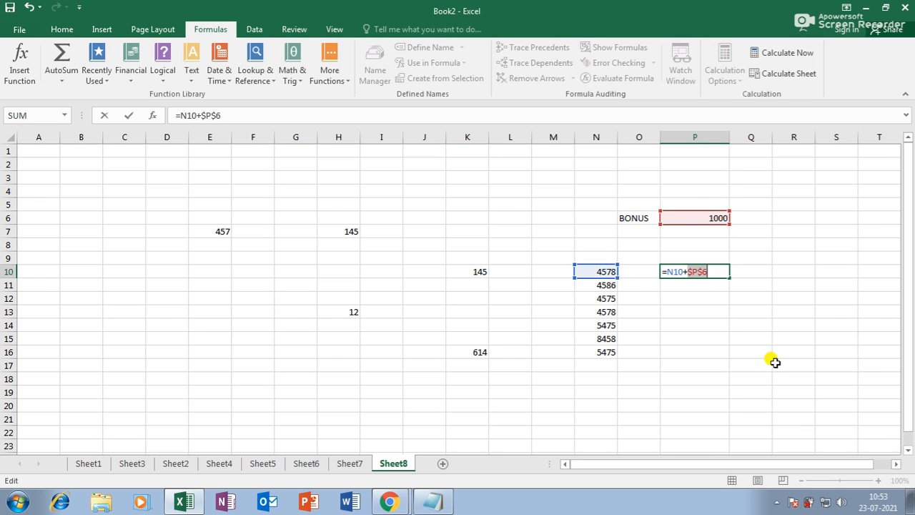
key(Return)
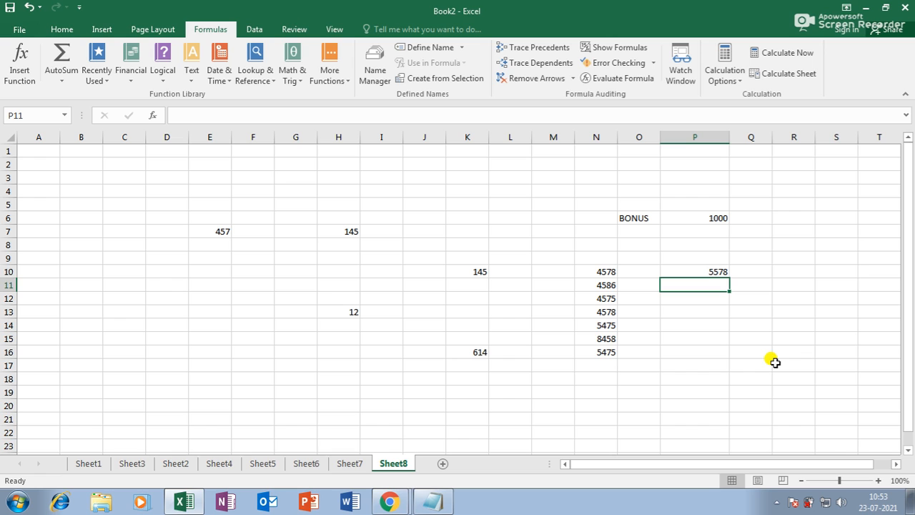
Step: Fill the bonus formula down to P16, giving 5578 through 6475, and check the copies
click(709, 270)
drag(729, 276, 705, 352)
click(606, 286)
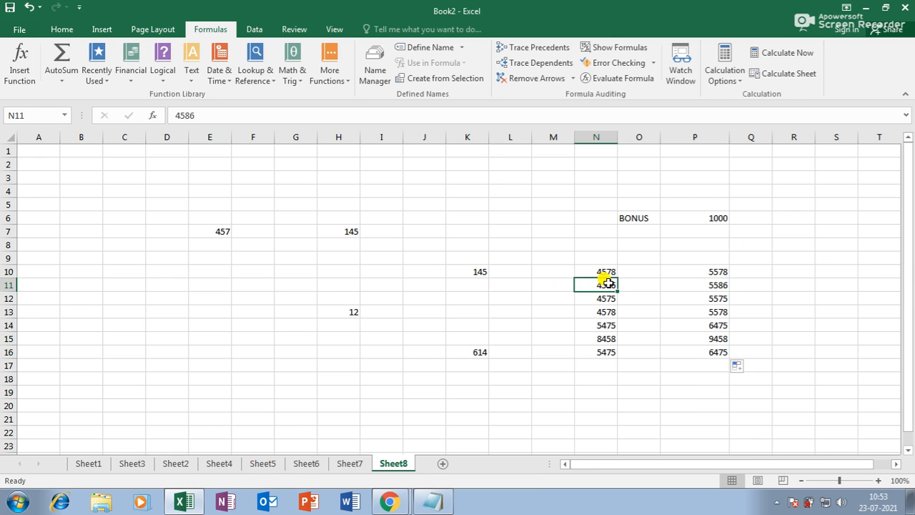
double_click(708, 286)
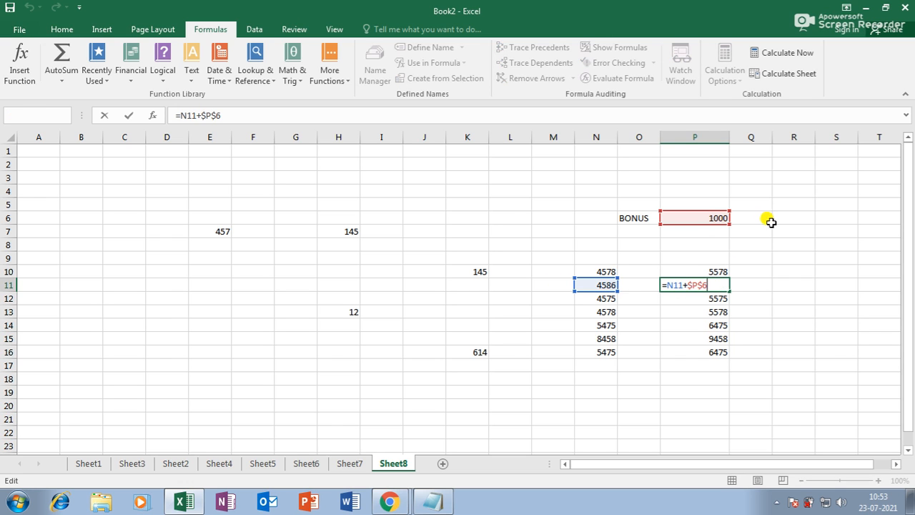
key(Return)
key(Up)
key(Up)
double_click(716, 329)
key(Return)
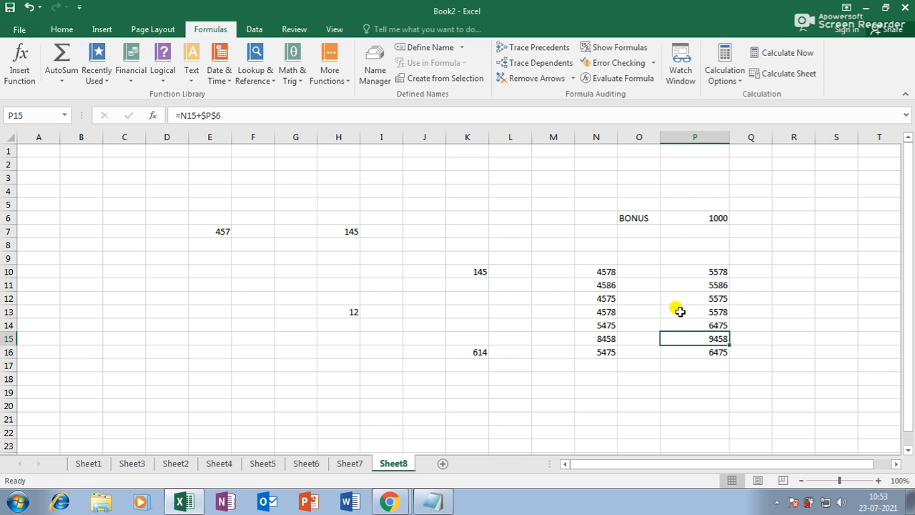
click(707, 270)
click(716, 217)
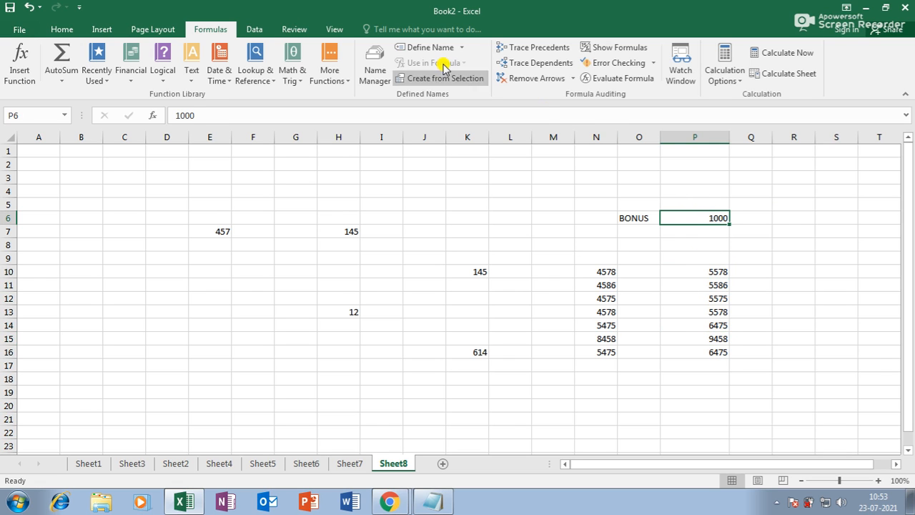
click(533, 63)
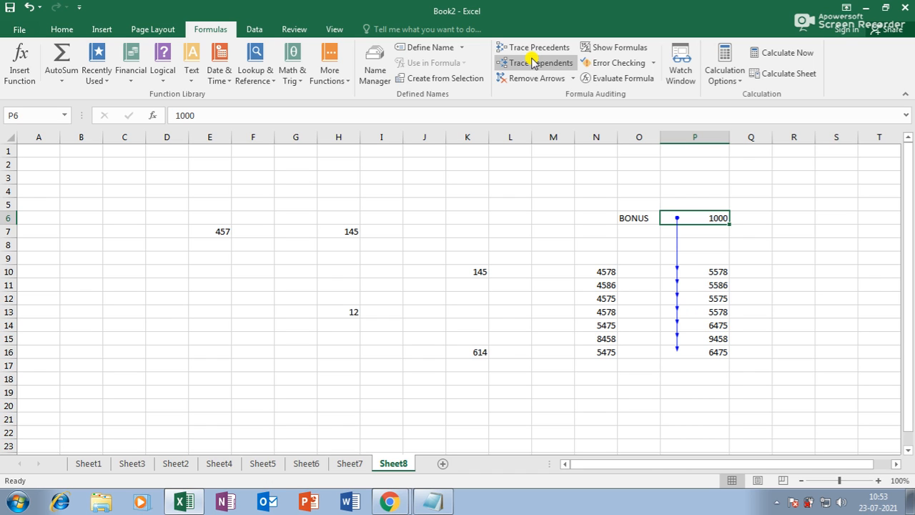
click(545, 78)
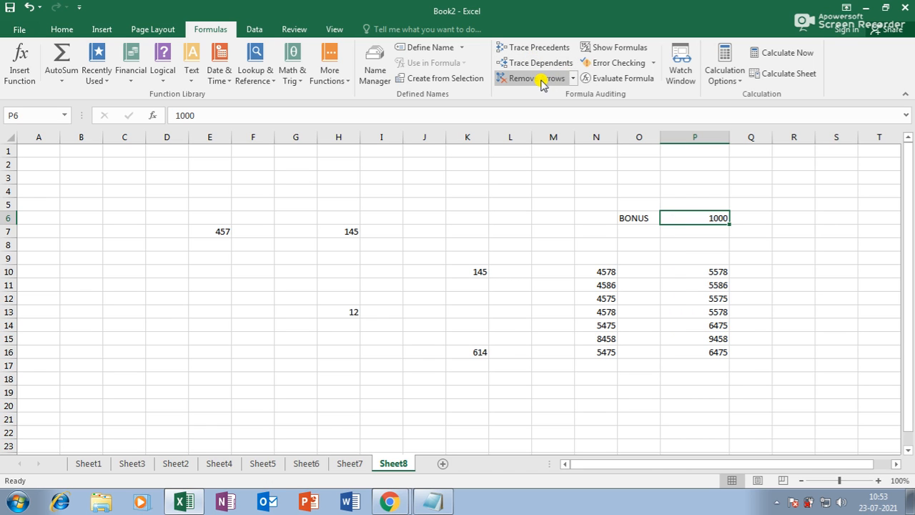
click(613, 48)
drag(650, 464, 805, 451)
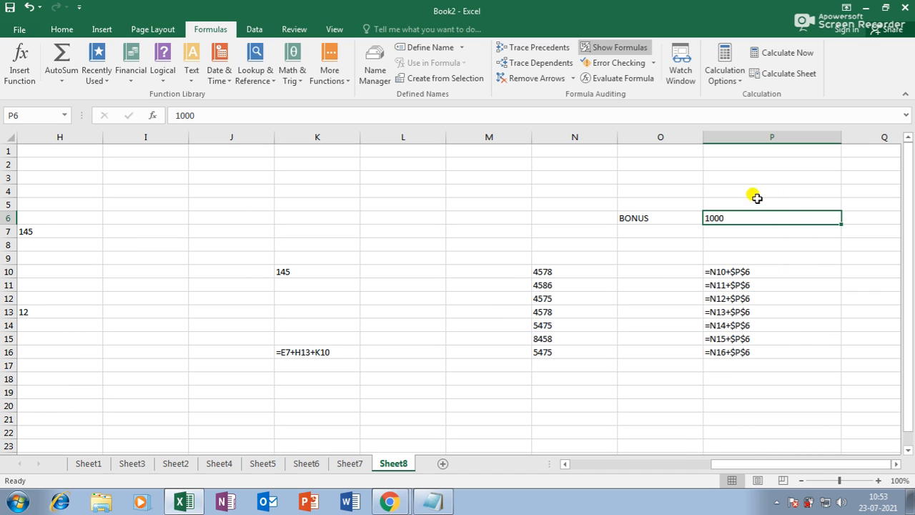
click(615, 48)
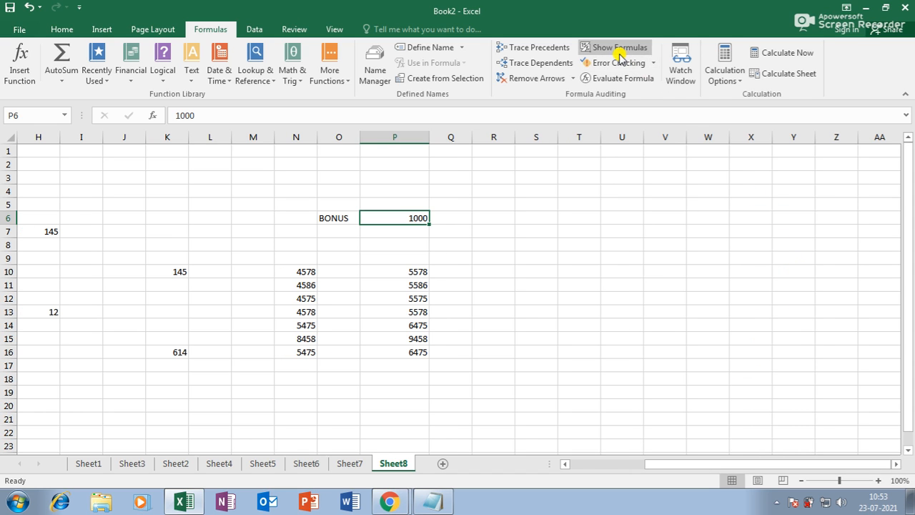
click(535, 273)
Step: Put P in S10, enter =K10+H7+S10 in U15, and widen column U for its #VALUE! error
text(P)
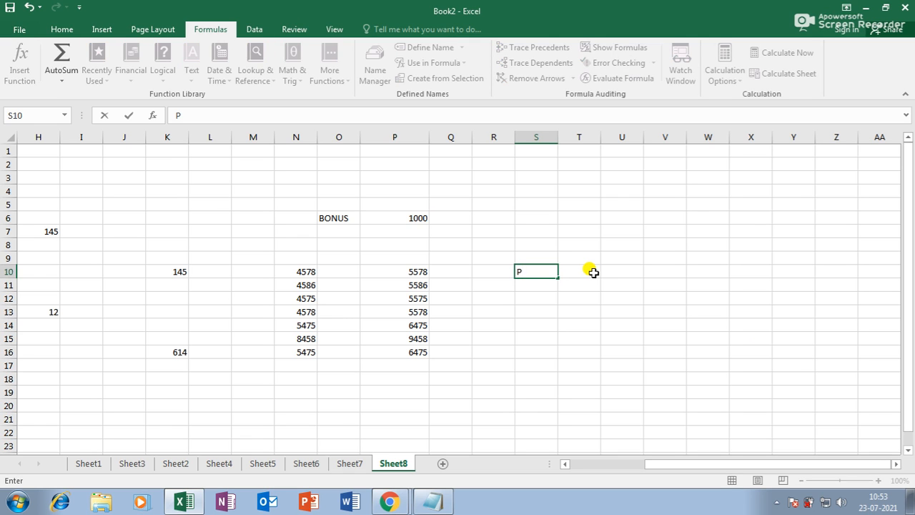
key(Return)
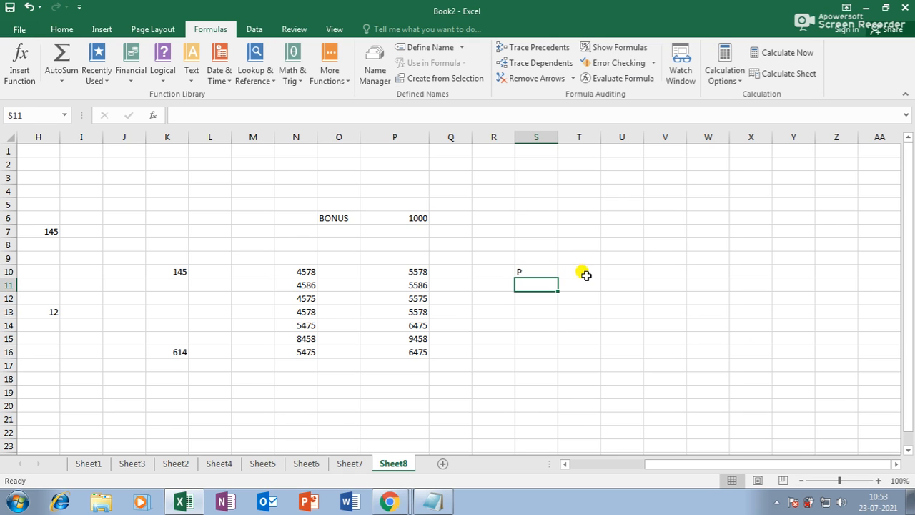
click(616, 337)
text(=)
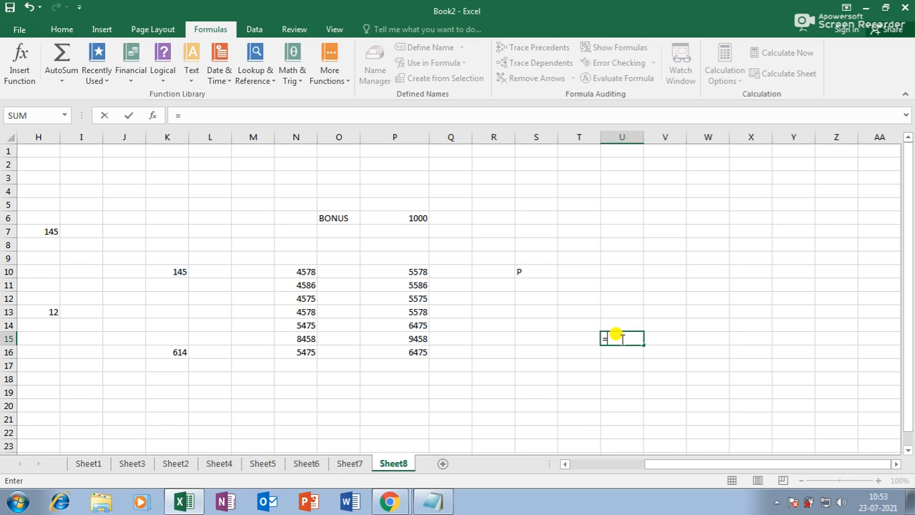
click(151, 273)
text(+)
click(53, 229)
text(+)
click(527, 272)
key(Return)
click(615, 342)
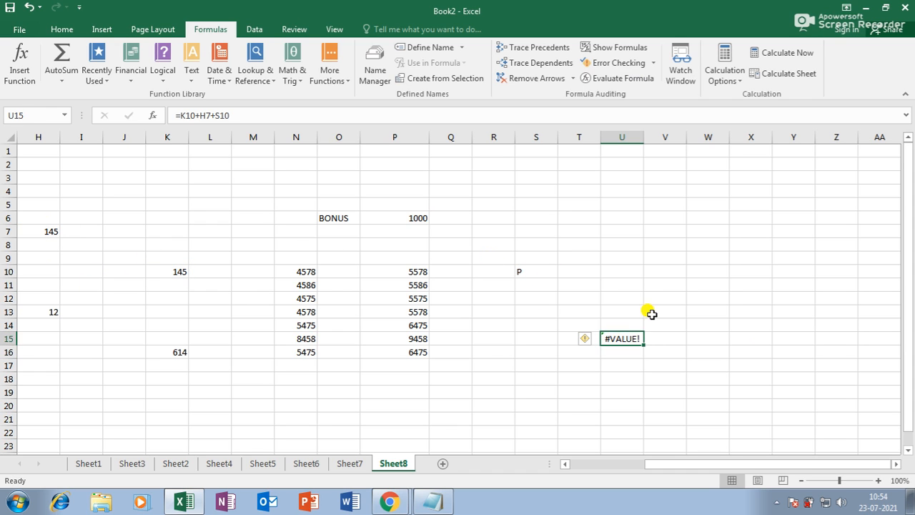
drag(644, 137, 656, 138)
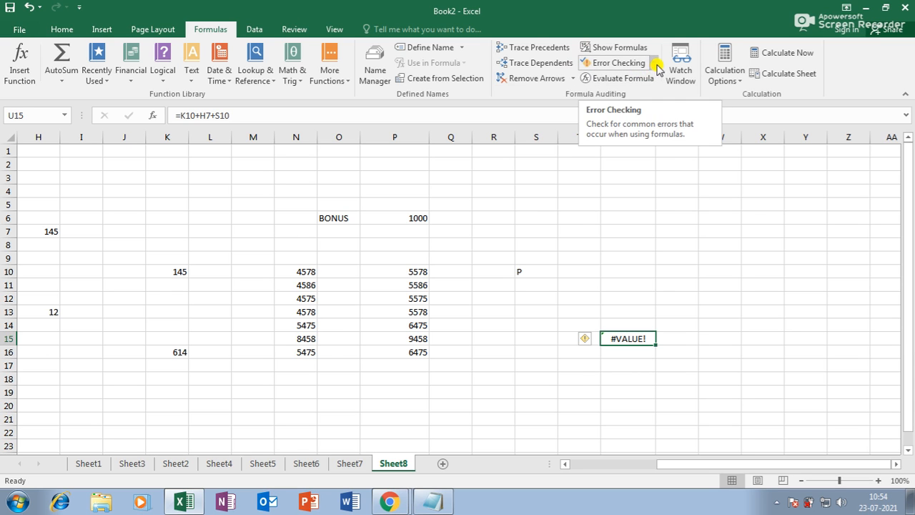
click(621, 63)
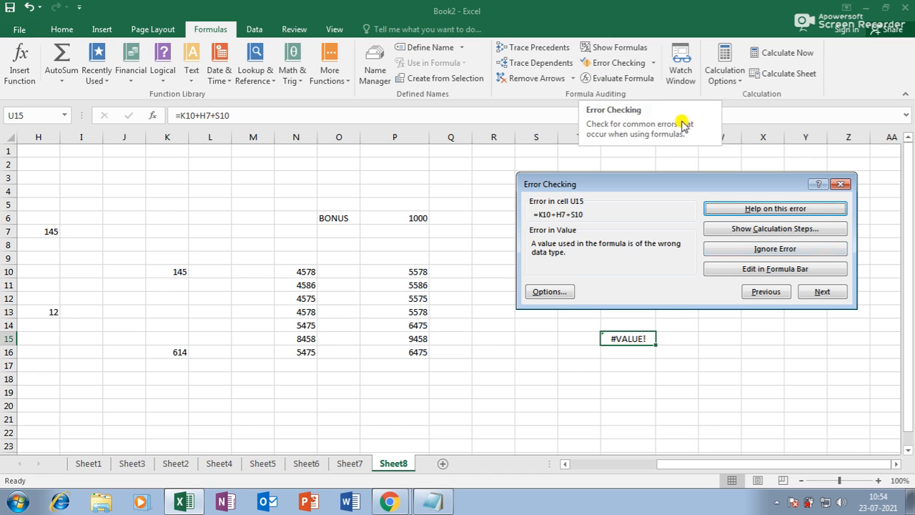
click(767, 230)
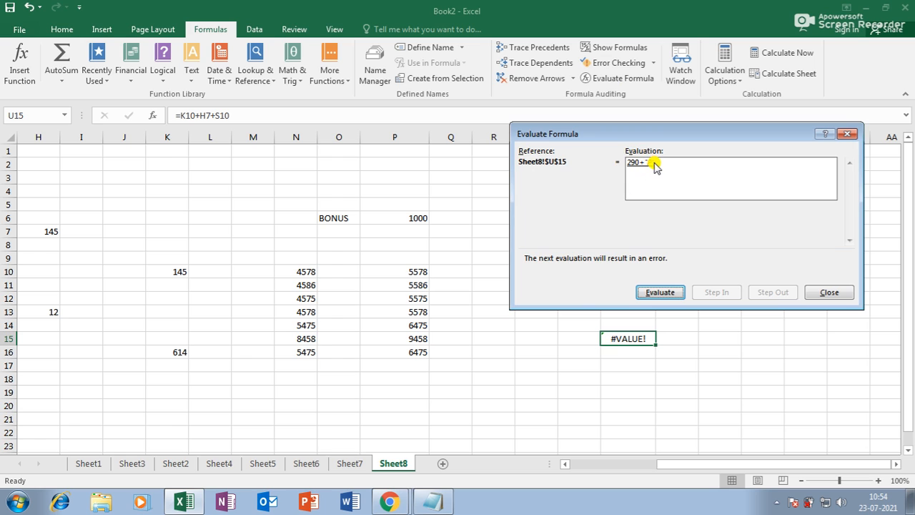
click(666, 293)
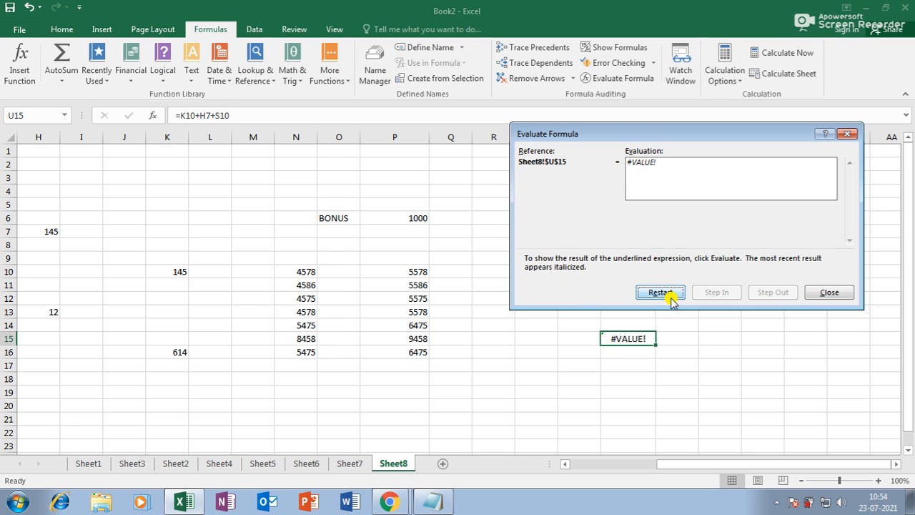
click(670, 298)
click(665, 293)
click(665, 293)
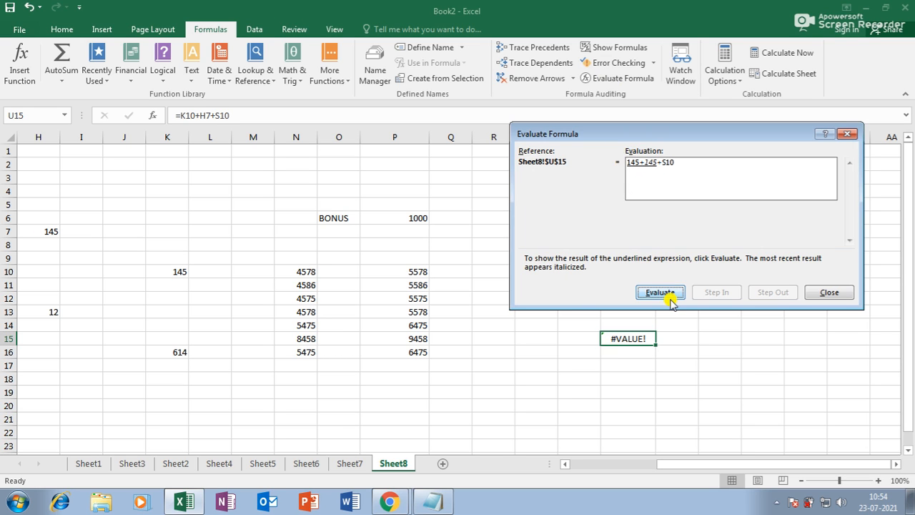
click(668, 295)
click(661, 292)
click(661, 292)
click(661, 292)
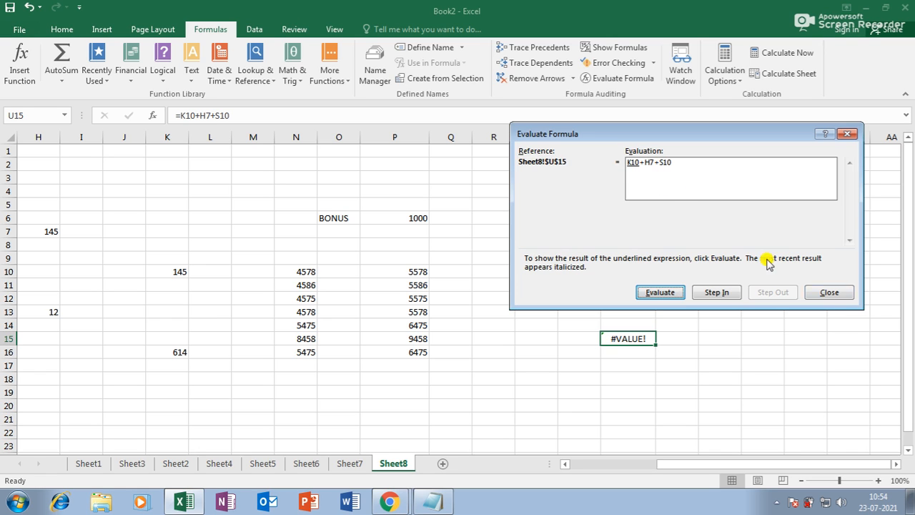
click(826, 292)
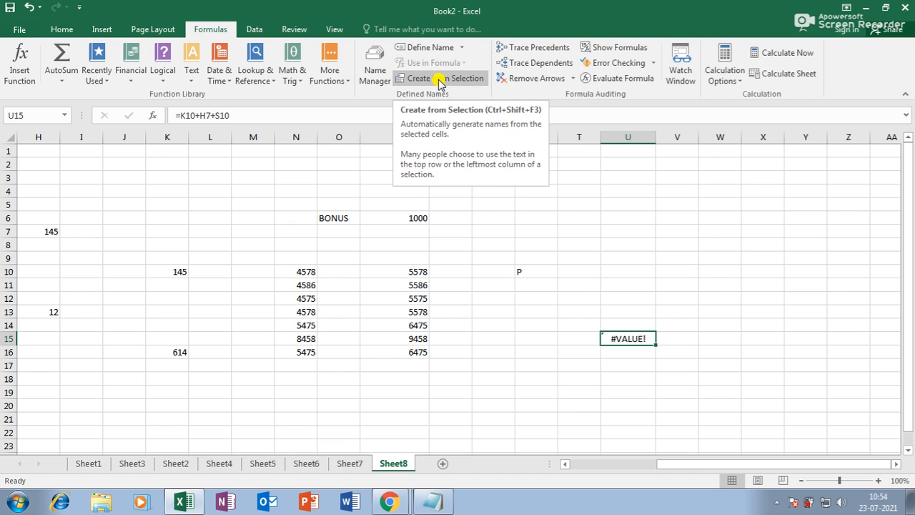
Step: Enter 475 in Q29 and 600 in R29
click(550, 352)
scroll(551, 352, down, 4)
click(455, 314)
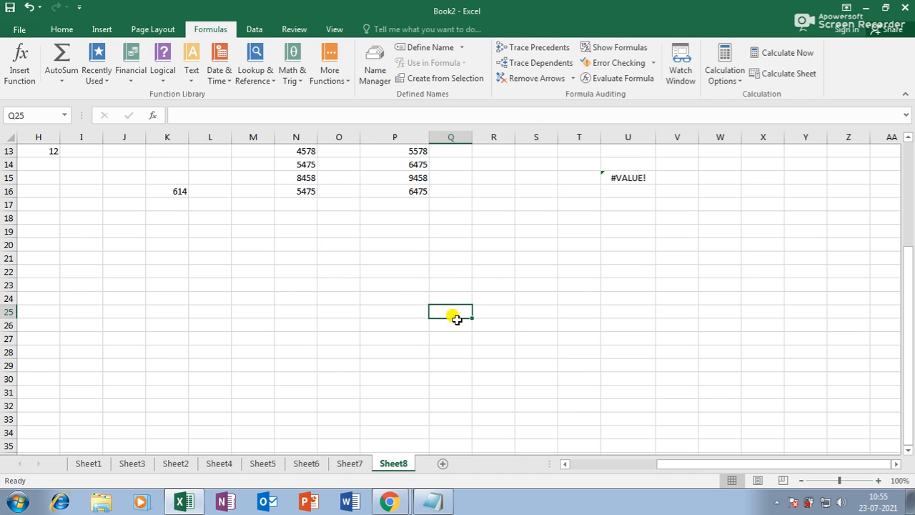
scroll(458, 308, down, 3)
click(462, 246)
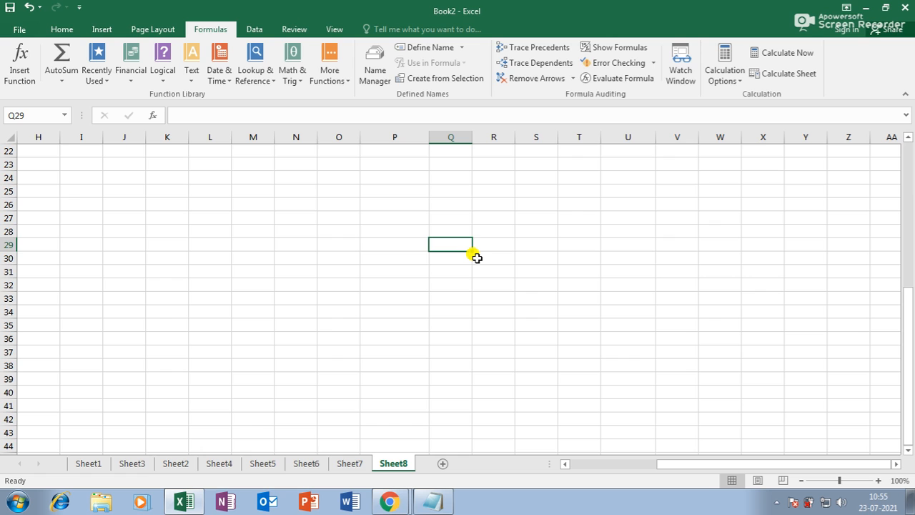
text(475)
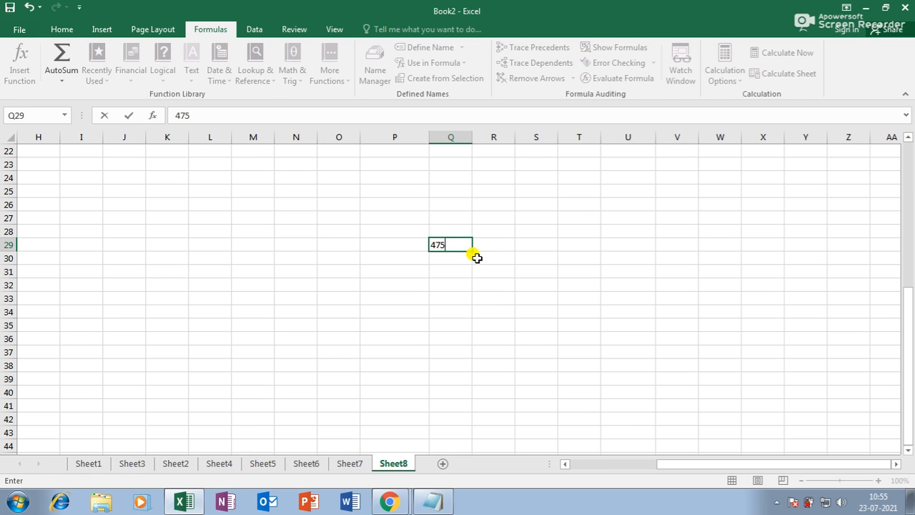
click(508, 243)
text(600)
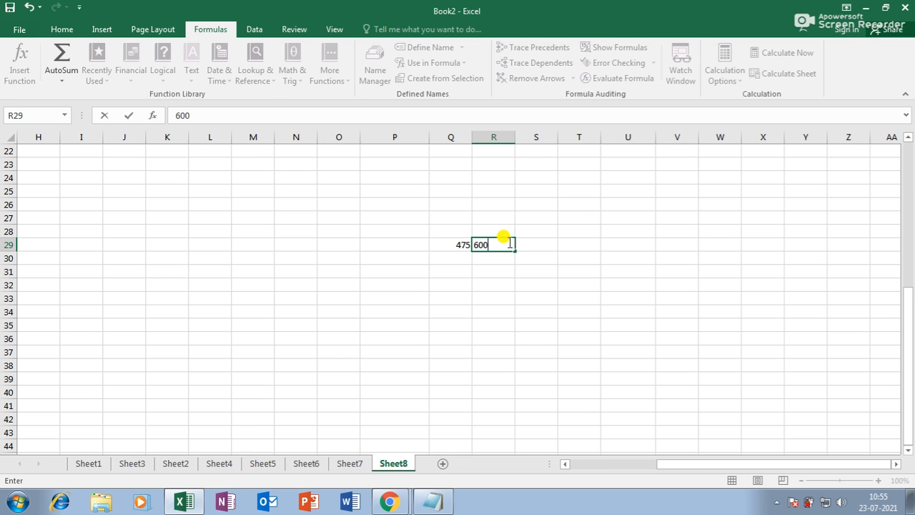
key(Tab)
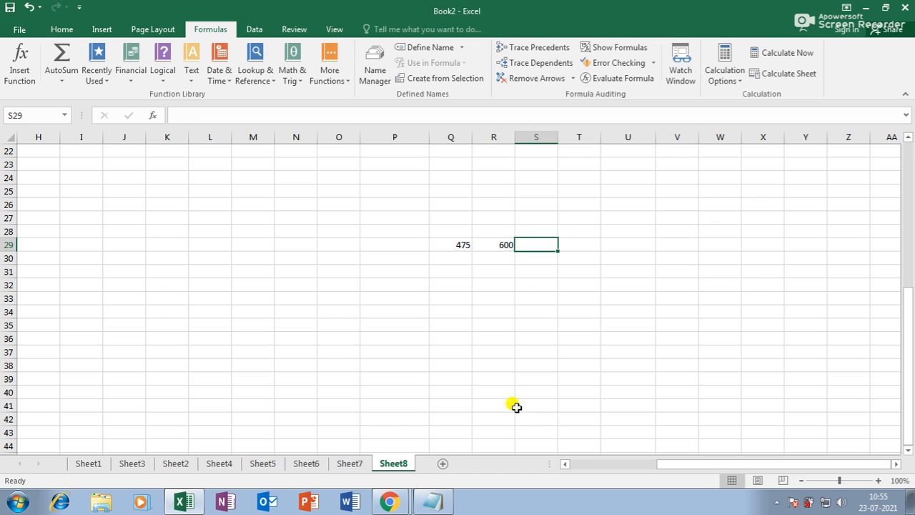
Step: Name Q29 KITTIYAMARK and R29 TOTALMARK as workbook-level defined names
click(460, 242)
click(425, 47)
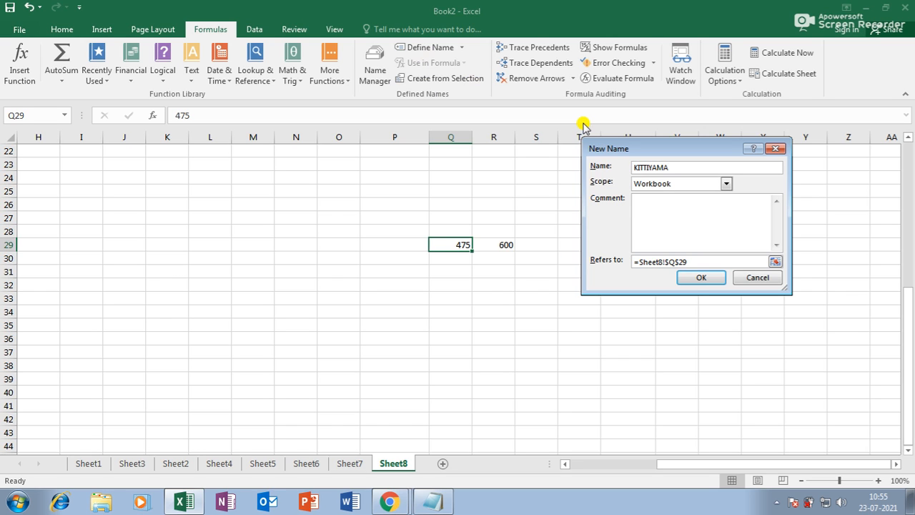
click(701, 277)
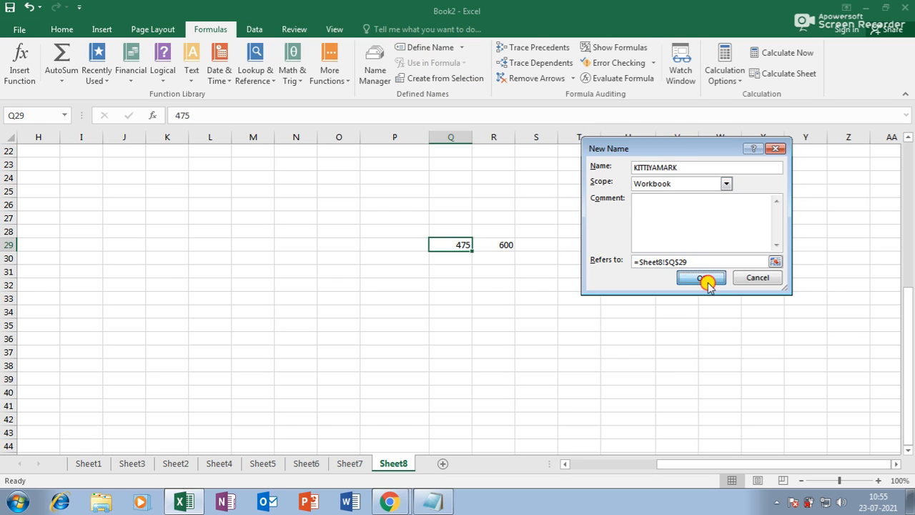
click(506, 244)
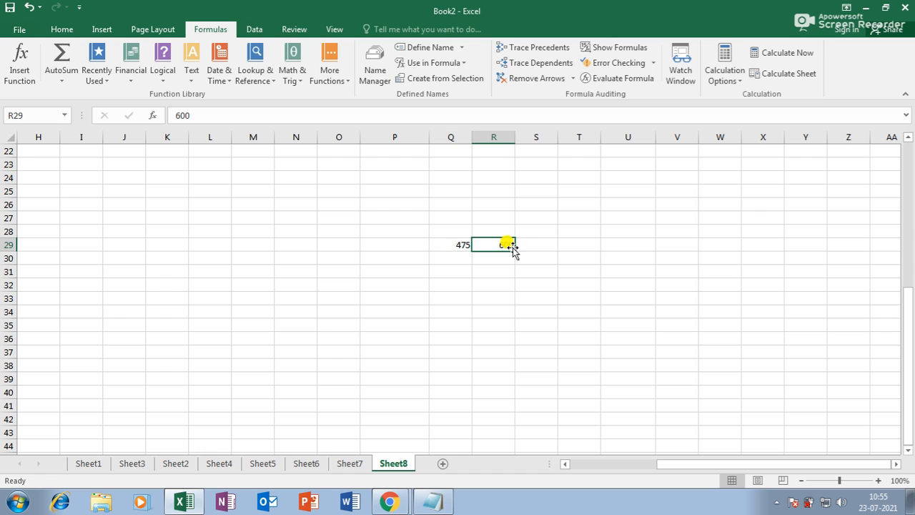
click(432, 46)
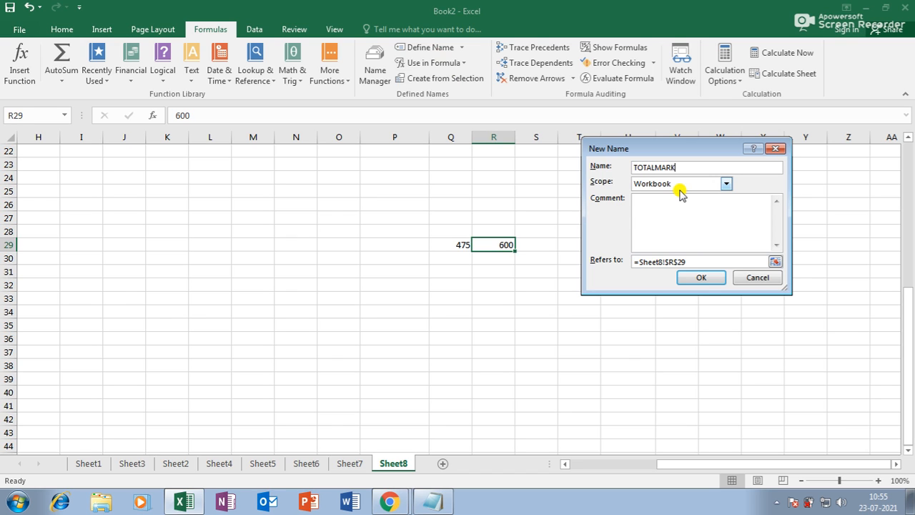
click(699, 277)
click(526, 326)
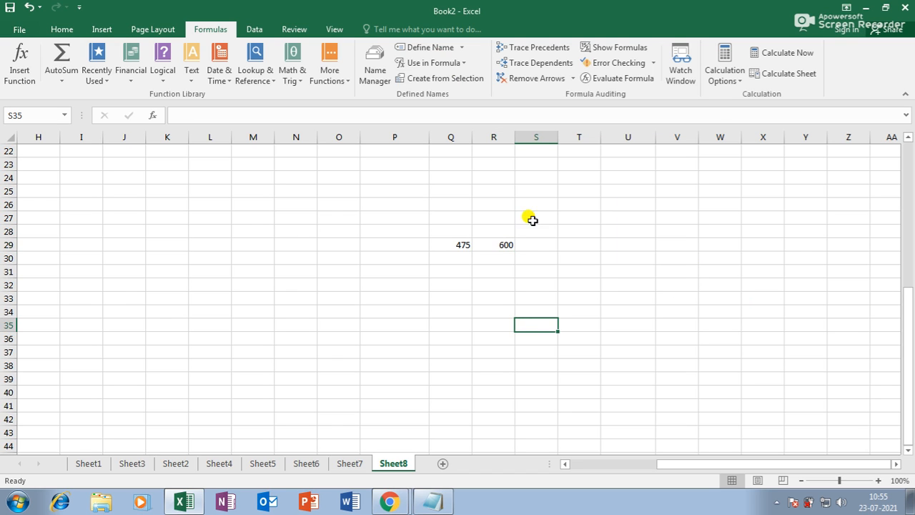
Step: In R37, build a formula dividing KITTIYAMARK by TOTALMARK, showing the percentage 79.16667
click(464, 64)
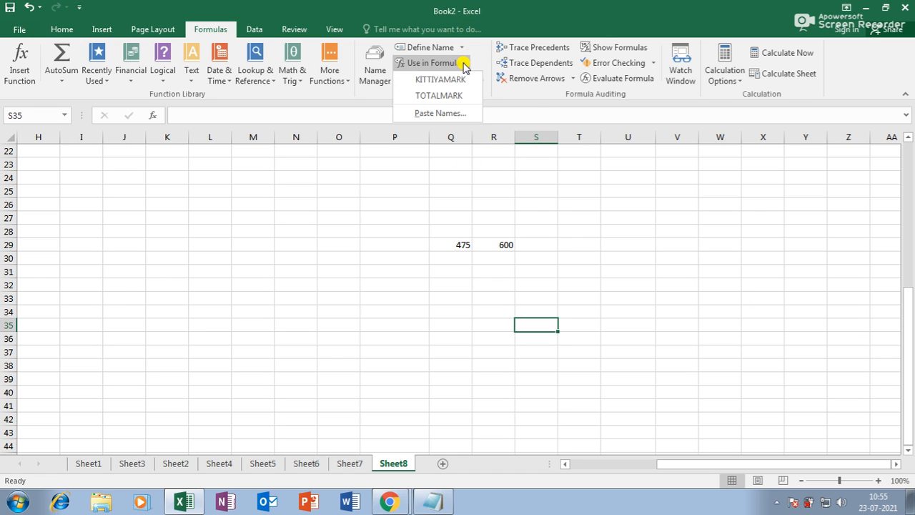
click(479, 349)
text(=)
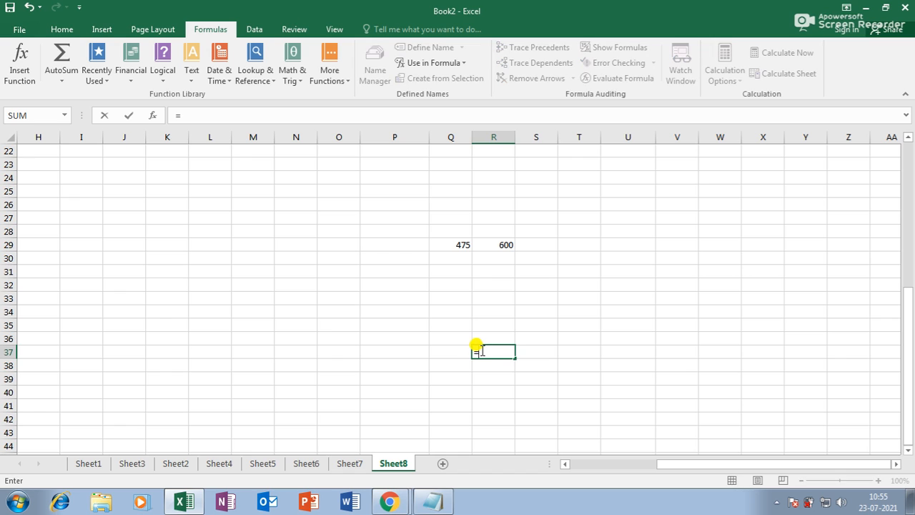
click(465, 63)
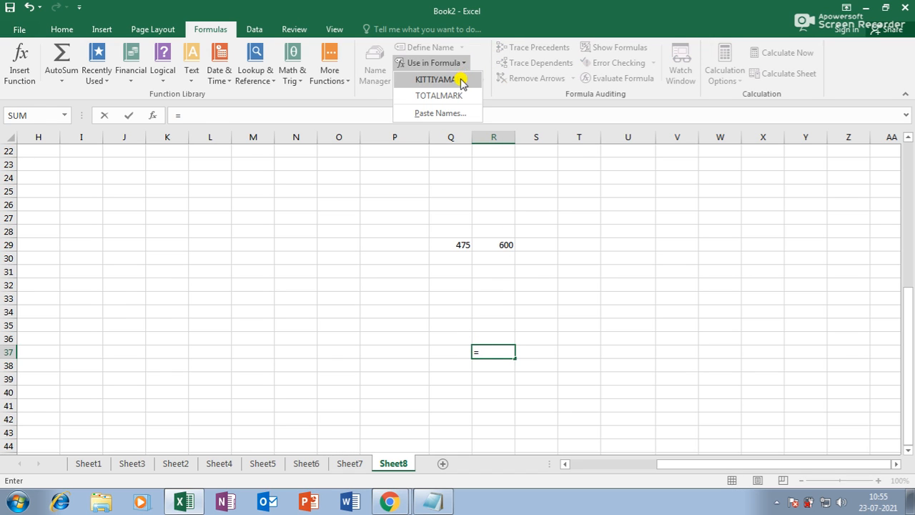
click(461, 79)
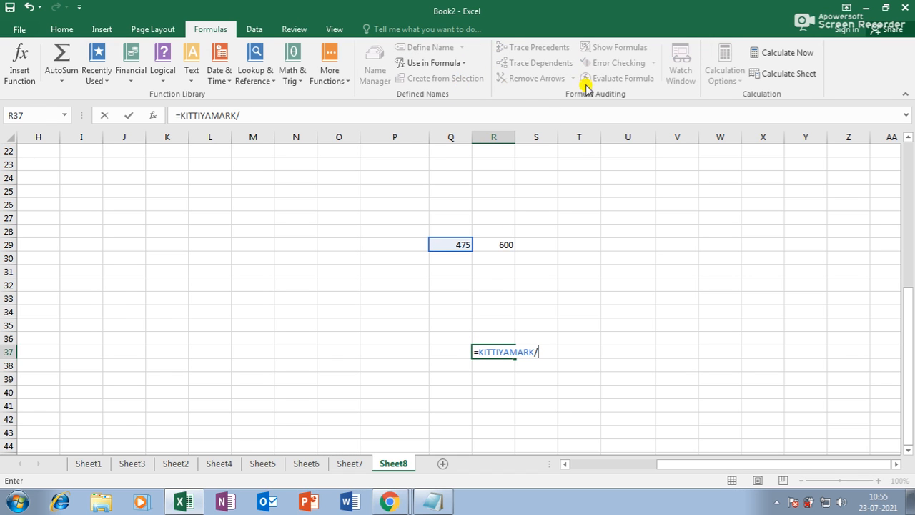
click(450, 62)
click(458, 93)
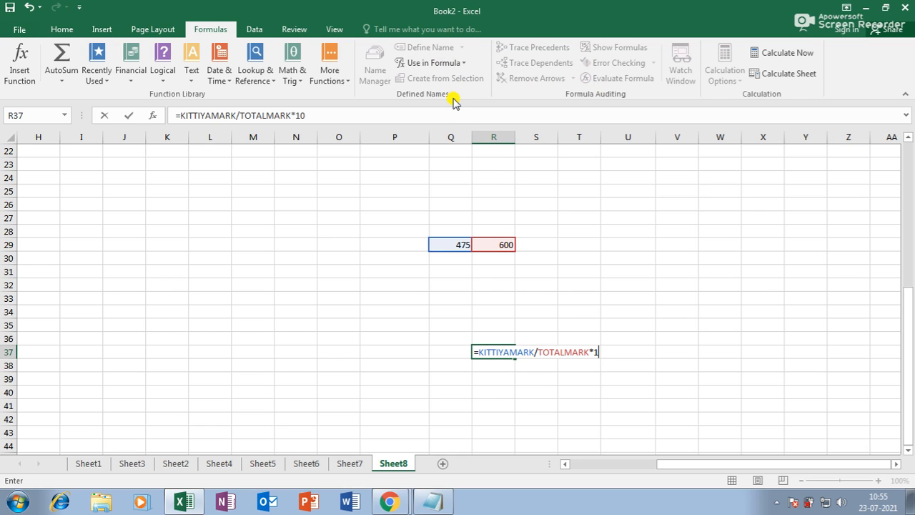
key(Return)
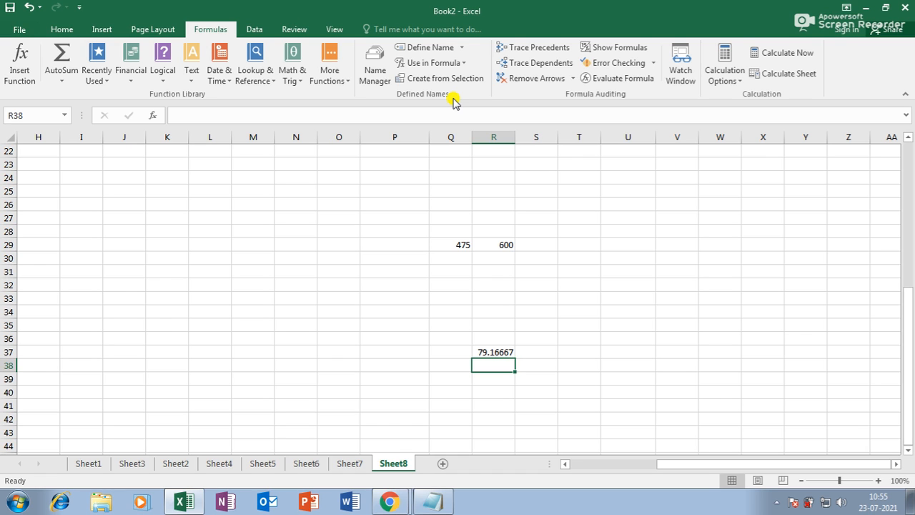
scroll(624, 340, down, 3)
click(535, 351)
Step: Enter TOTAL COLLECTION with 150000 in R50:S50 and widen column R to fit
scroll(545, 339, down, 3)
click(509, 285)
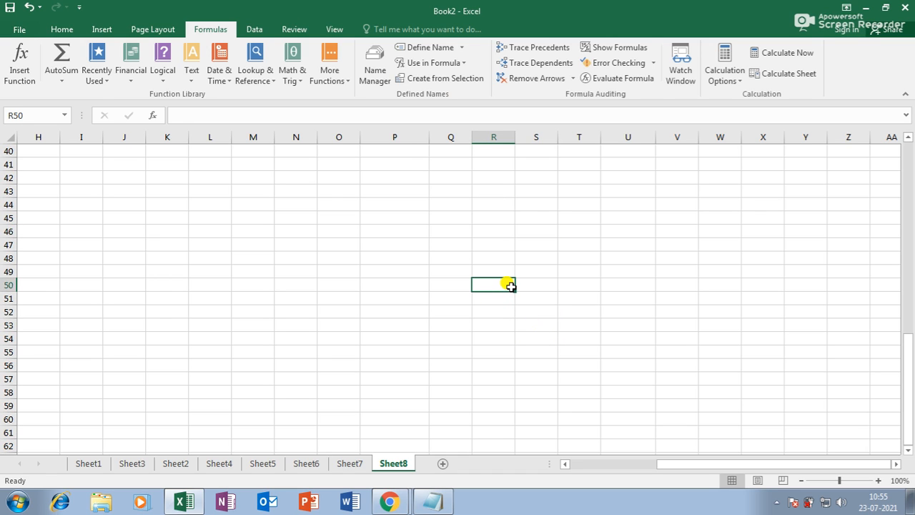
text(TOTAL COLLECTION)
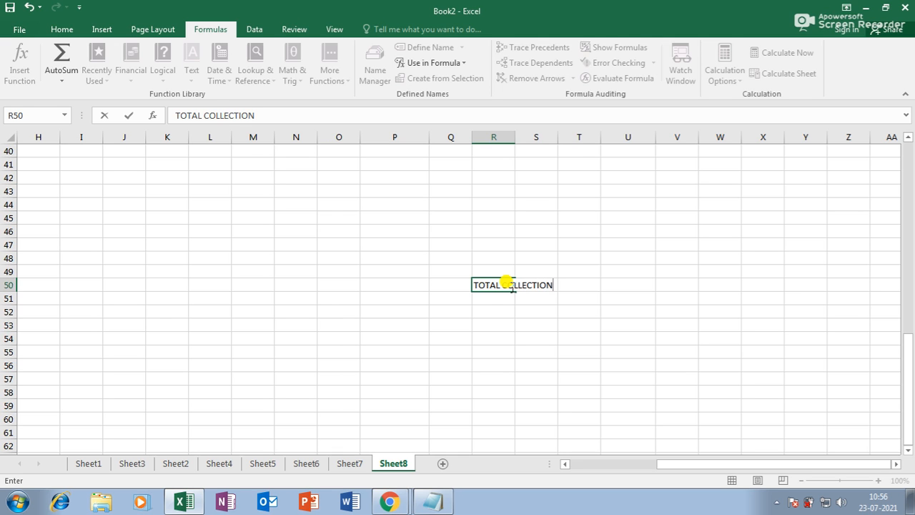
key(Return)
drag(516, 137, 671, 135)
click(612, 285)
text(15000)
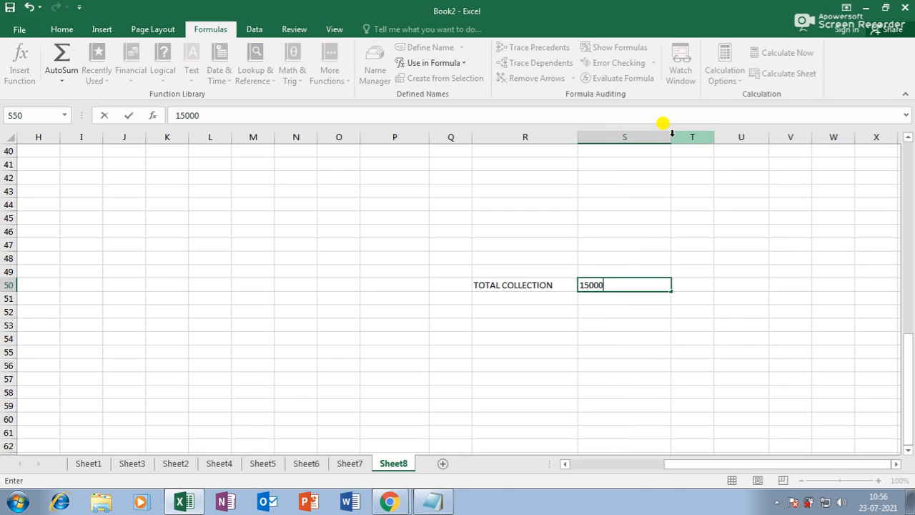
text(0)
key(Return)
Step: Add RENT 25000 and SALARY 30000 in R51:S52, then select the R50:S52 block
key(Left)
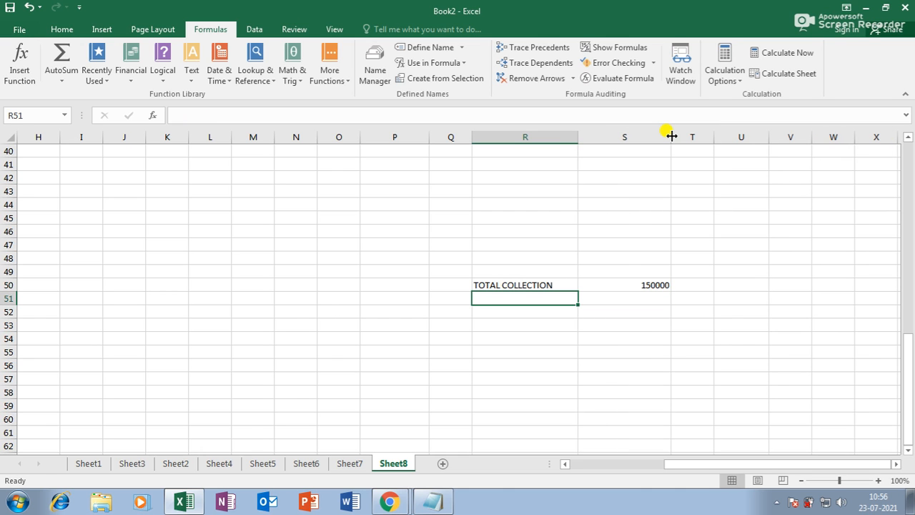
text(RENT)
key(Tab)
text(25000)
key(Return)
text(SALARY)
key(Tab)
text(30000)
key(Return)
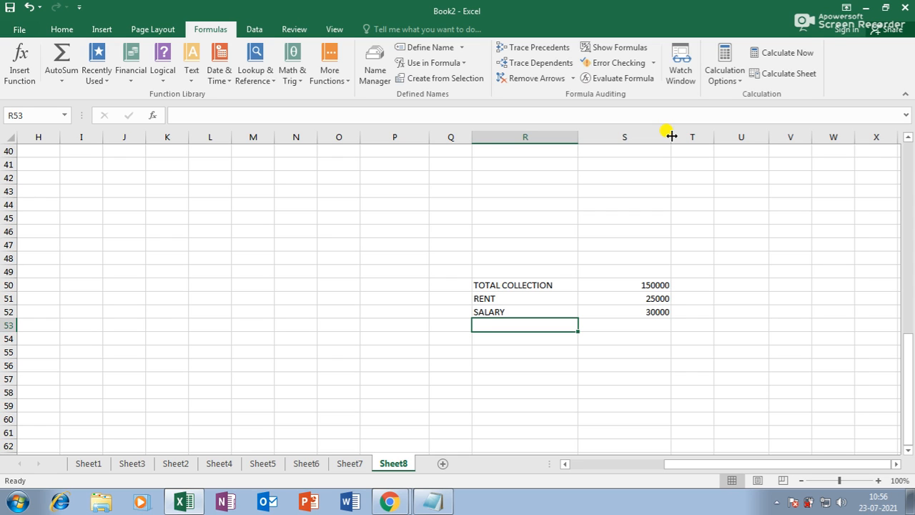
drag(487, 285, 629, 312)
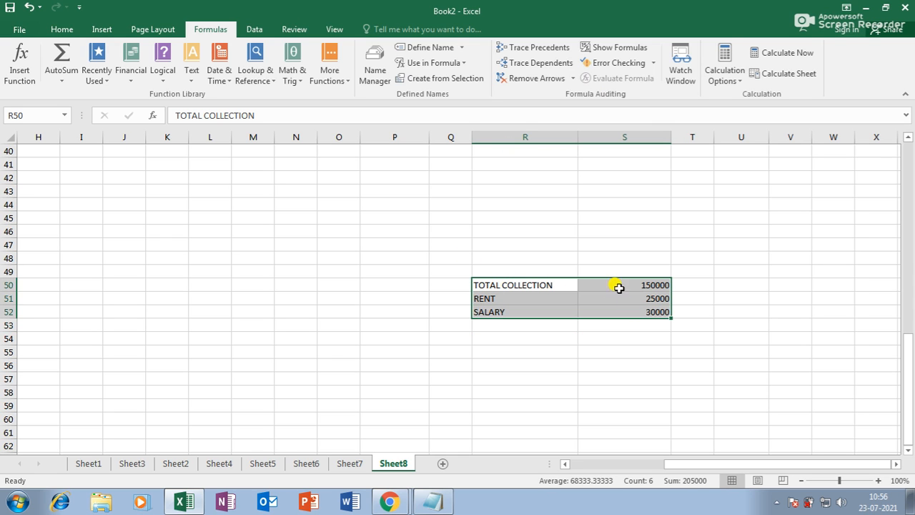
Step: Name the S50:S52 amounts from their left-column labels, verify S52 is SALARY, and widen column R slightly
click(434, 80)
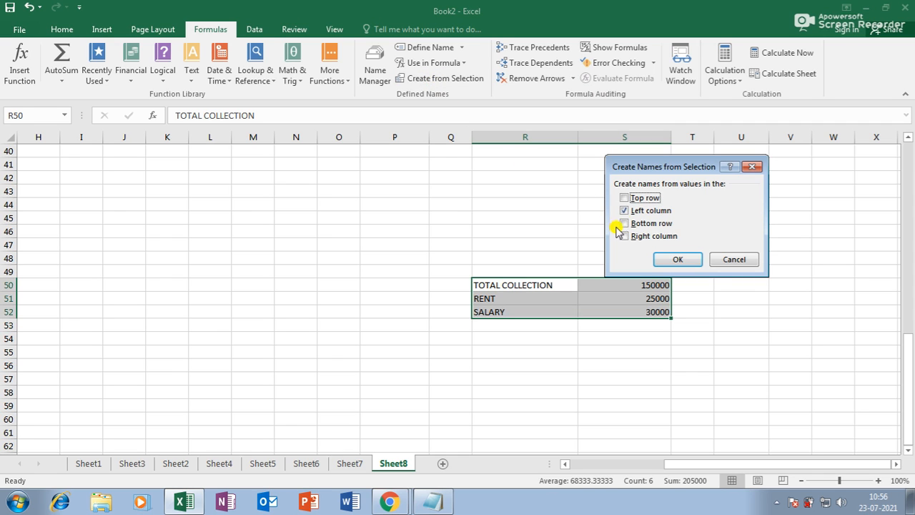
click(678, 259)
click(650, 311)
click(647, 285)
click(652, 296)
click(655, 311)
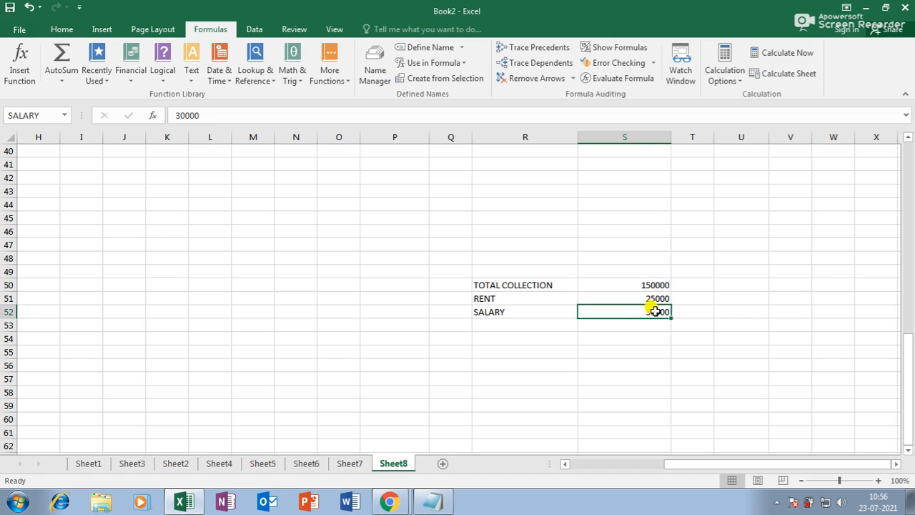
click(581, 148)
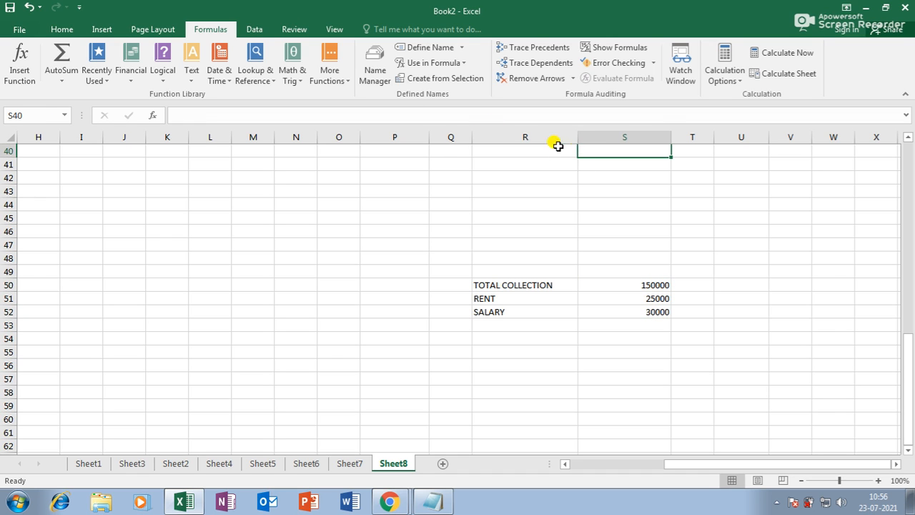
drag(574, 140, 586, 139)
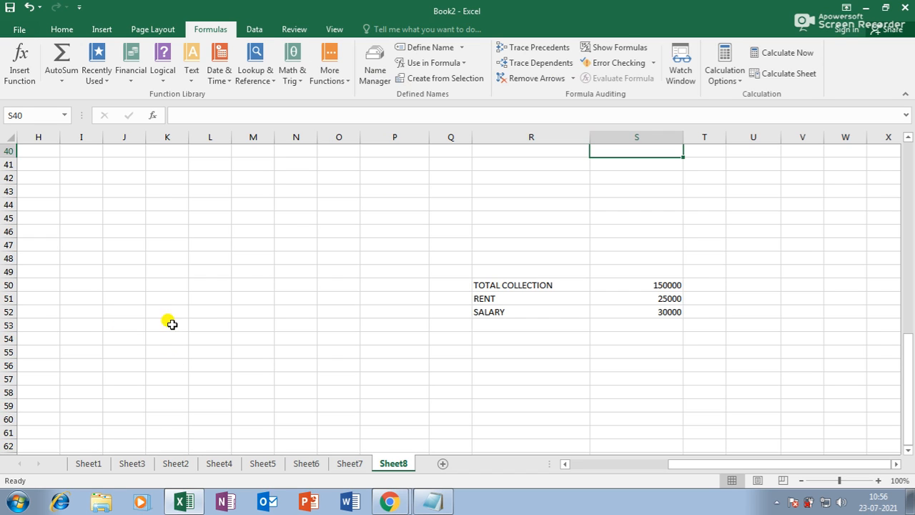
Step: Browse the Insert and Page Layout tabs and the Print Area choices, then switch to Microsoft Word
click(94, 33)
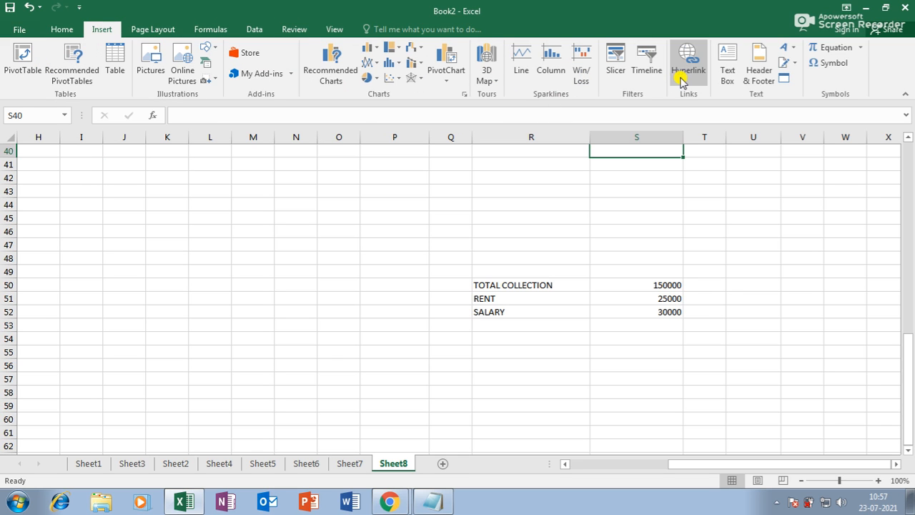
click(166, 33)
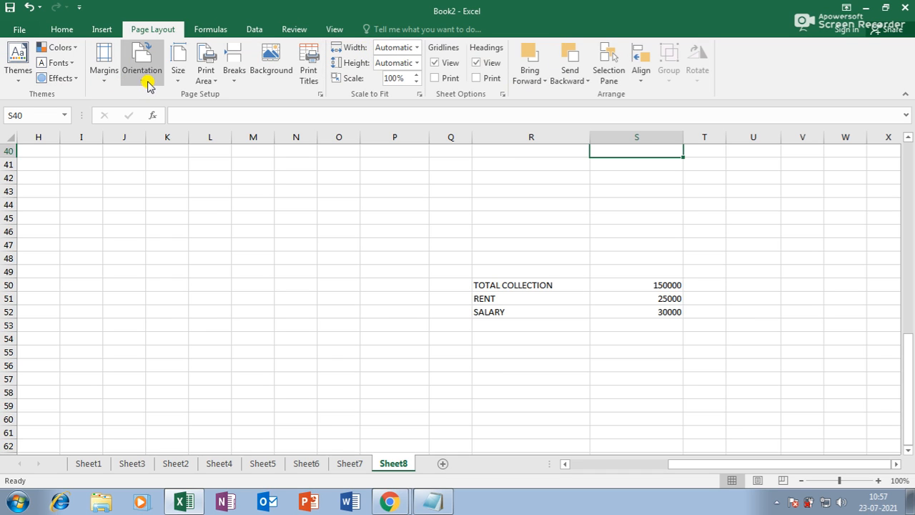
click(215, 82)
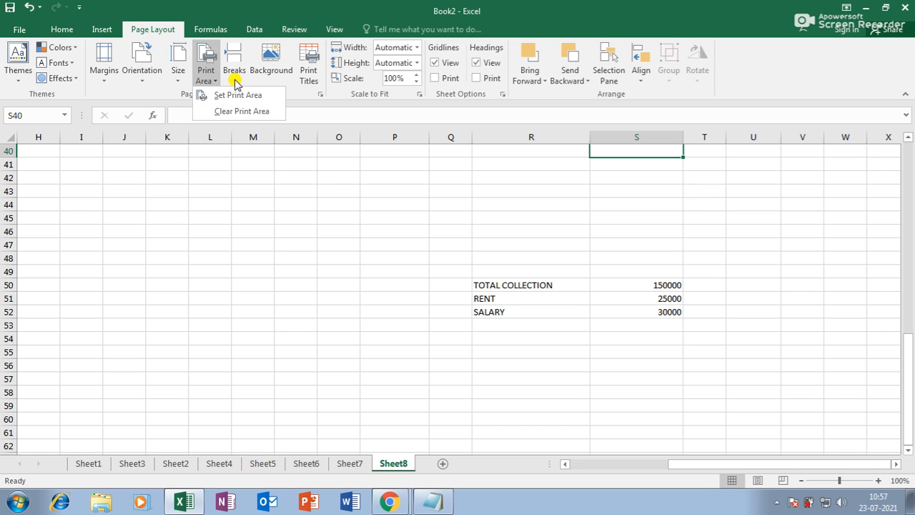
click(101, 30)
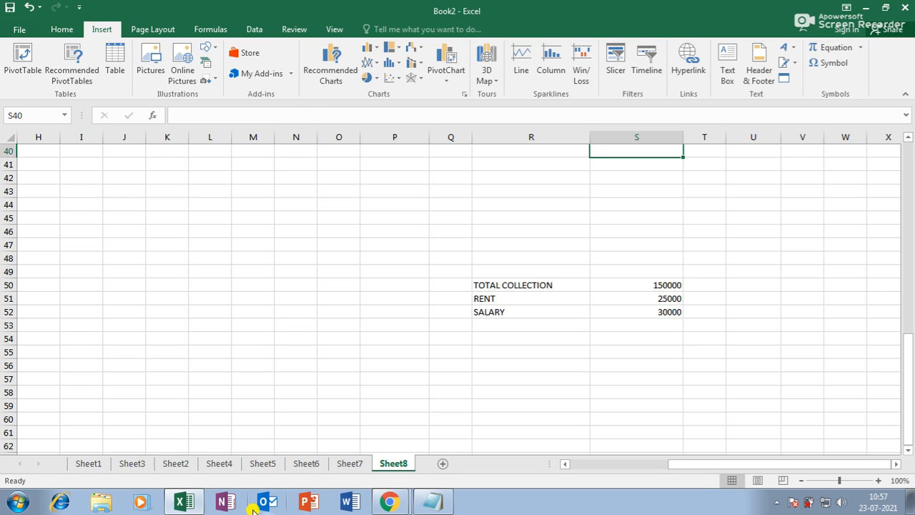
click(351, 503)
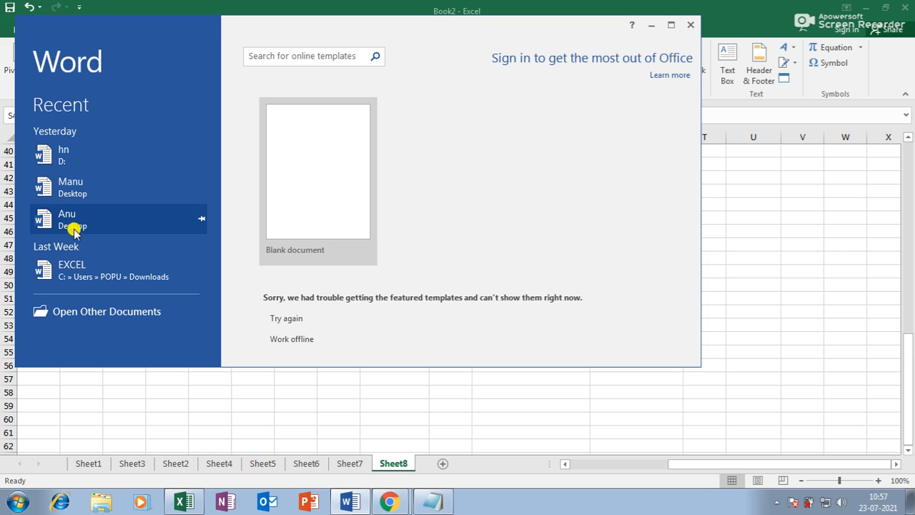
Step: Open the recent EXCEL document maximized and scroll through its course outline
click(71, 269)
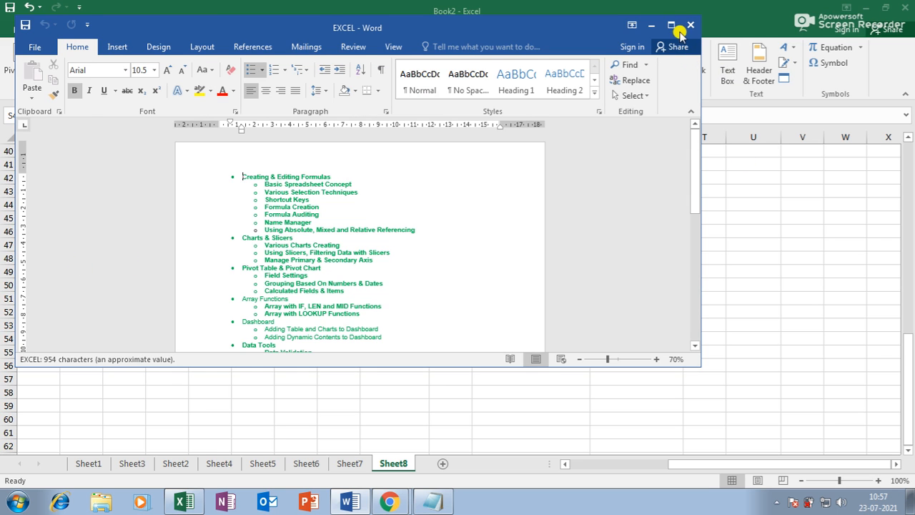
click(673, 27)
scroll(454, 388, down, 5)
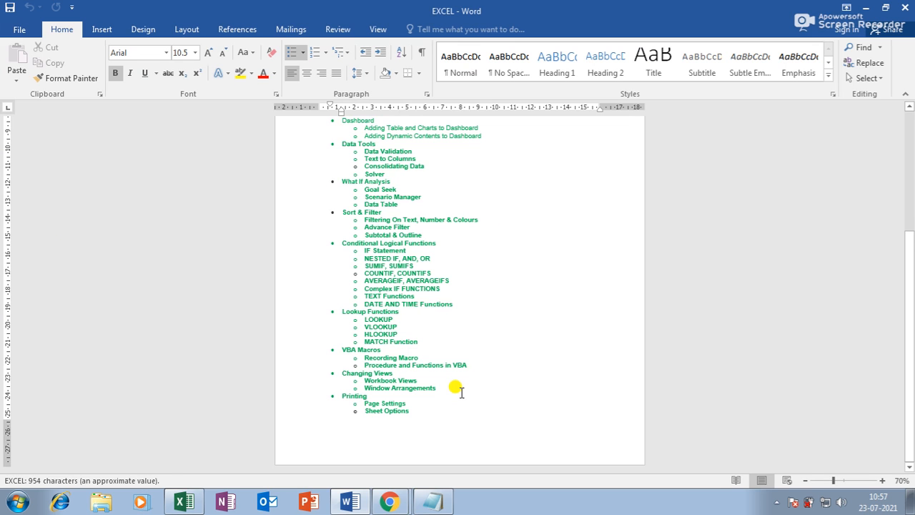
scroll(461, 393, up, 3)
scroll(462, 393, down, 3)
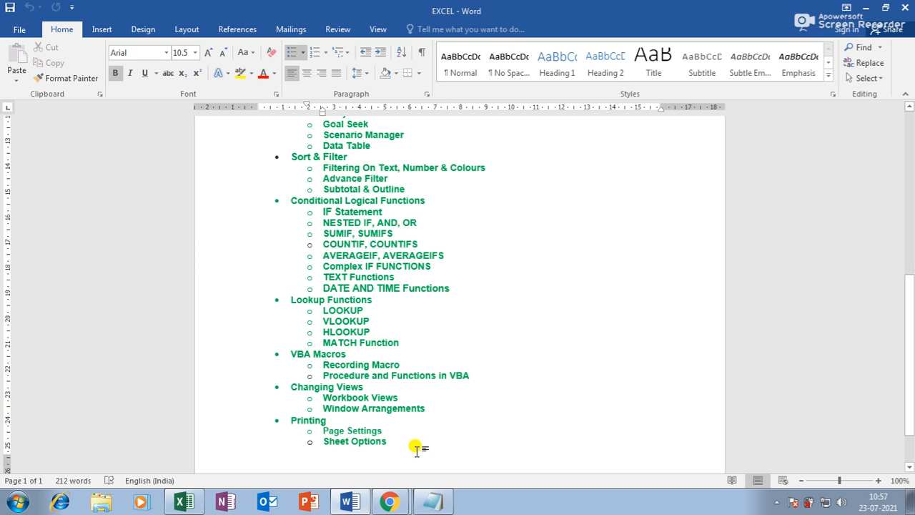
scroll(333, 421, up, 3)
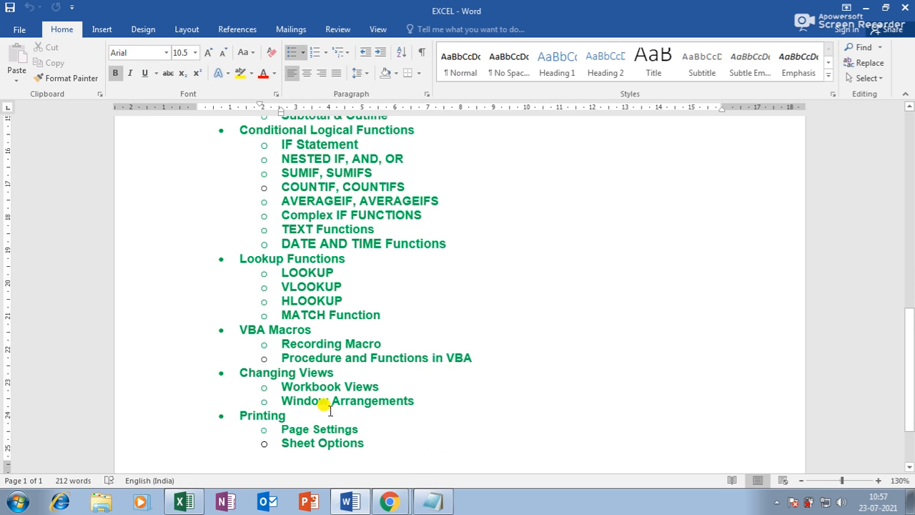
scroll(325, 409, down, 2)
scroll(323, 405, up, 15)
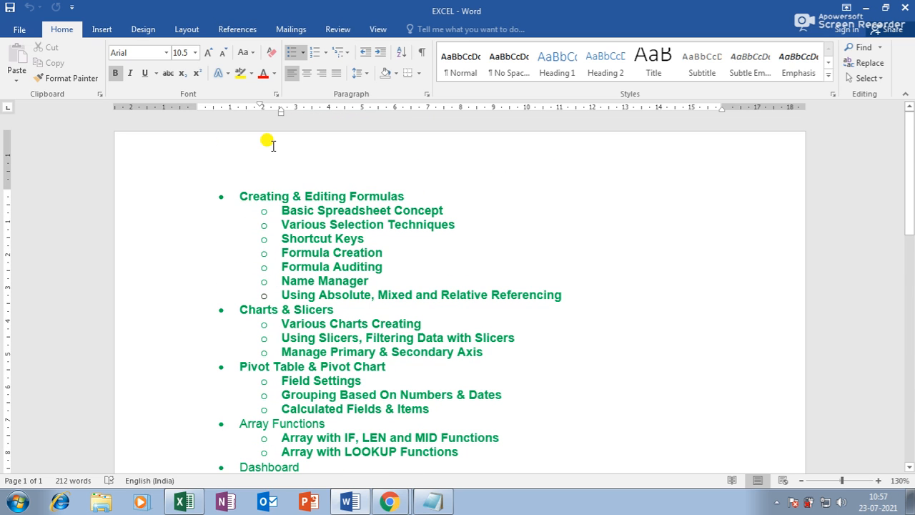
scroll(352, 214, up, 2)
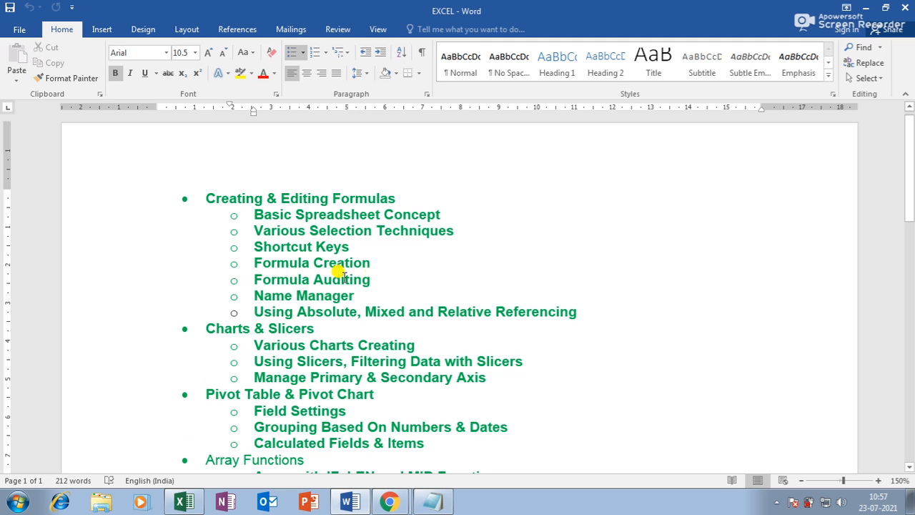
drag(276, 290, 365, 288)
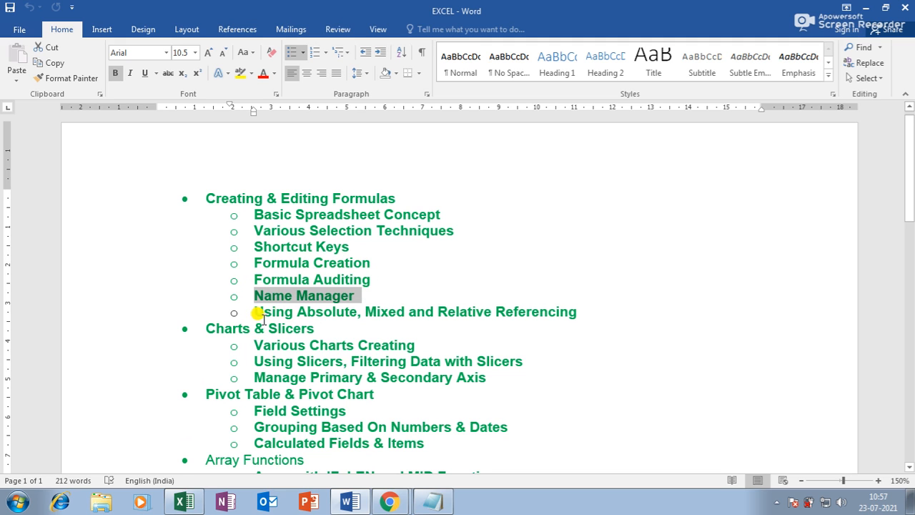
mouse_move(349, 308)
mouse_down()
mouse_move(327, 309)
mouse_move(357, 312)
mouse_up()
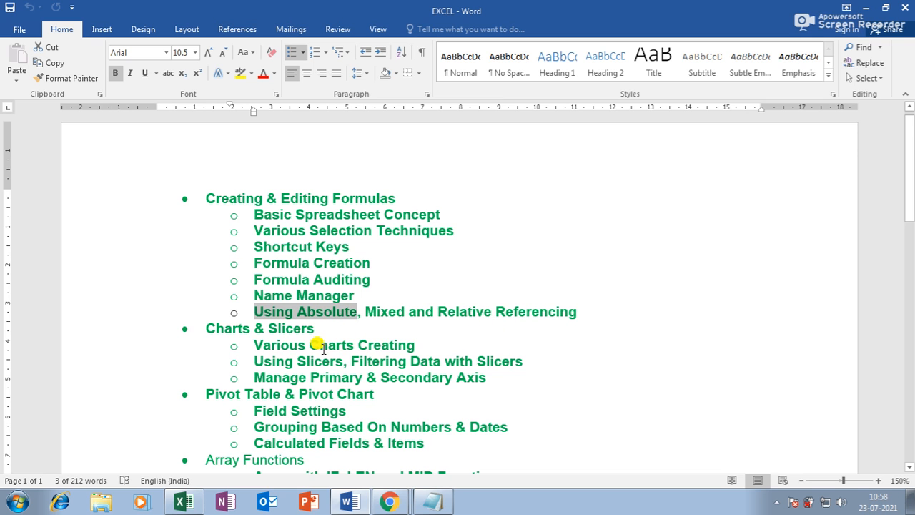
scroll(372, 322, down, 1)
click(252, 279)
scroll(329, 309, down, 1)
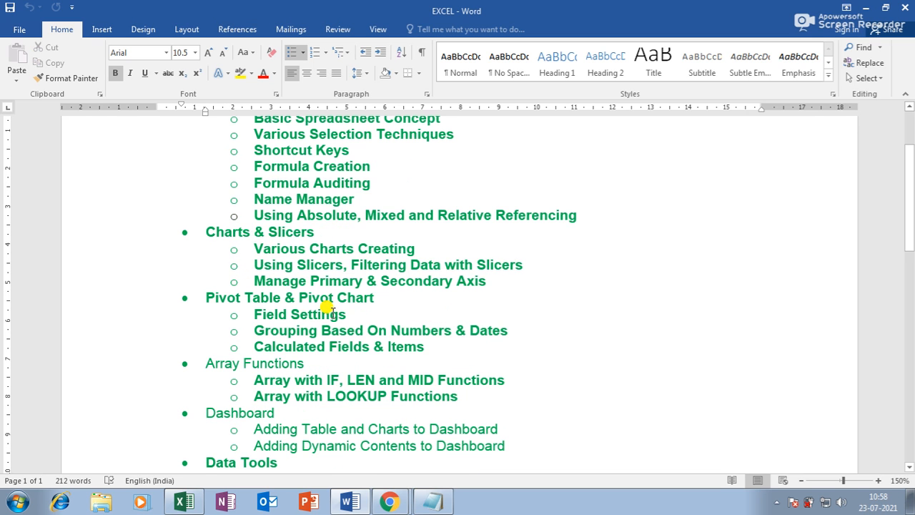
drag(281, 233, 302, 234)
scroll(327, 275, down, 1)
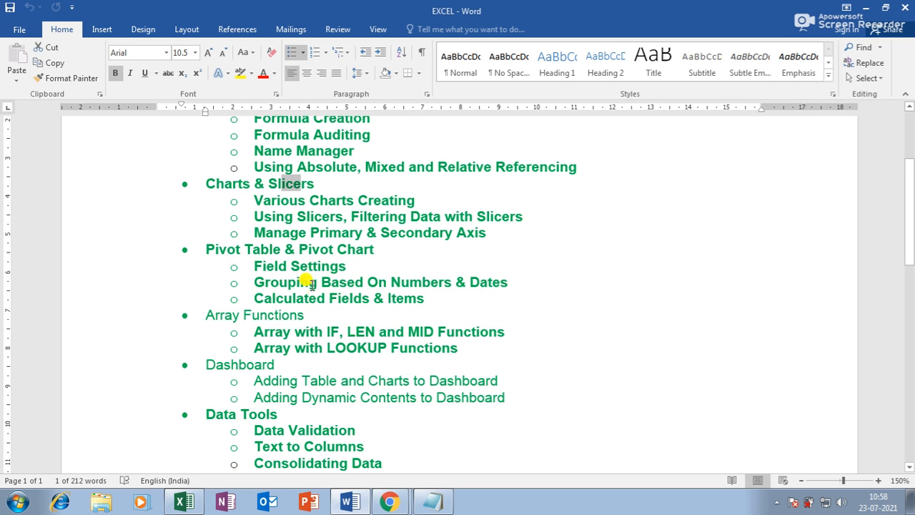
click(292, 264)
scroll(333, 282, down, 1)
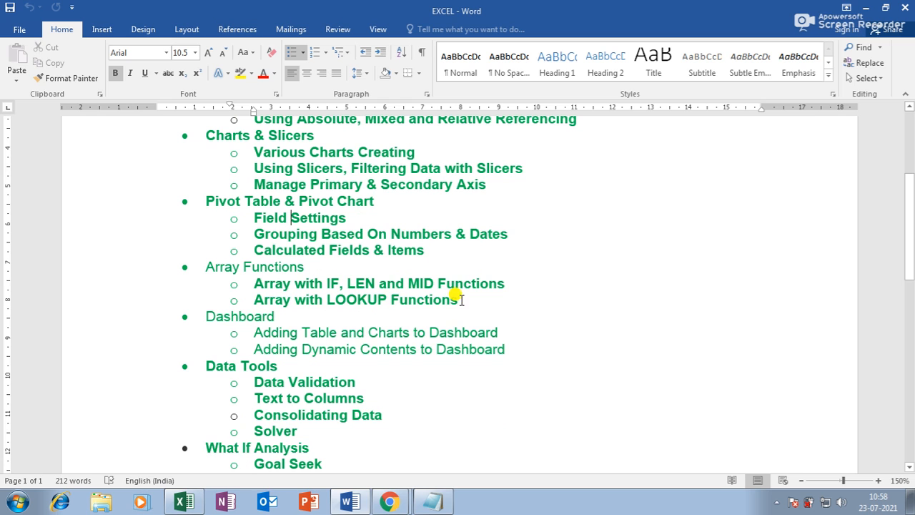
scroll(352, 285, down, 1)
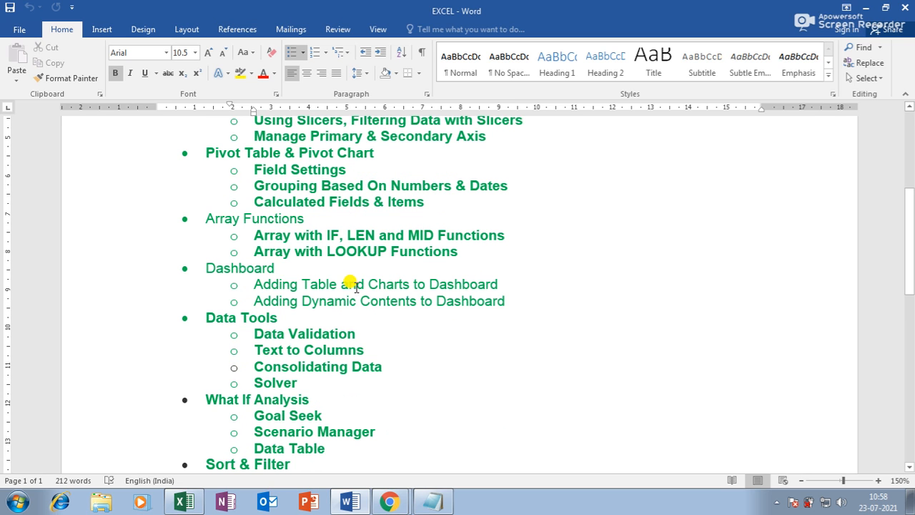
drag(250, 280, 472, 287)
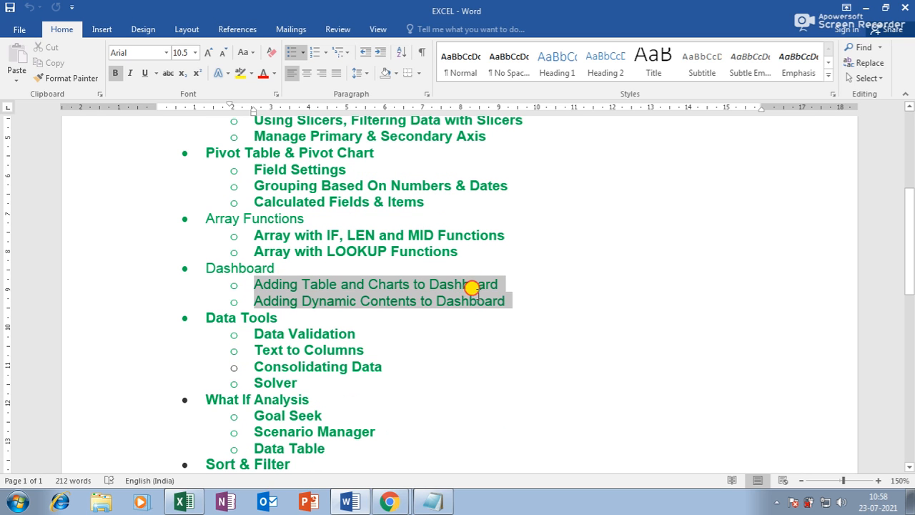
click(349, 348)
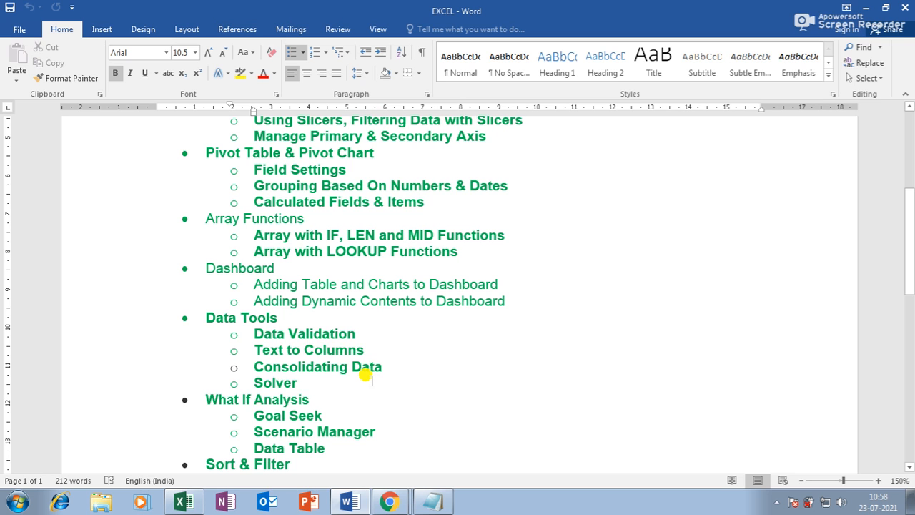
scroll(319, 387, down, 2)
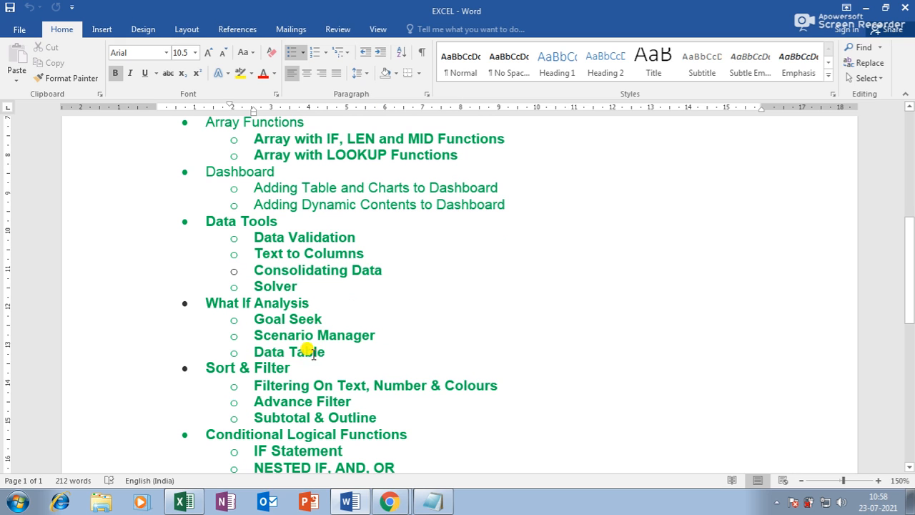
click(289, 385)
scroll(292, 411, down, 1)
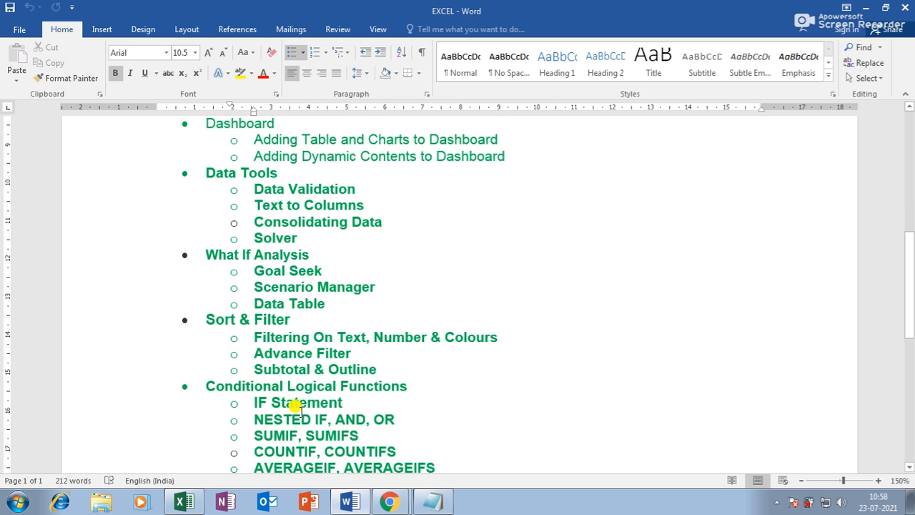
scroll(294, 374, down, 1)
click(283, 358)
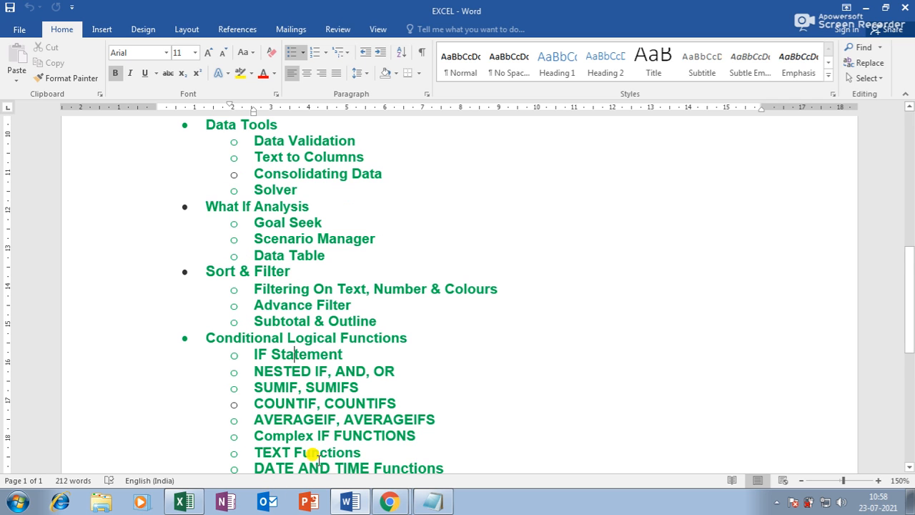
scroll(316, 458, down, 1)
click(291, 404)
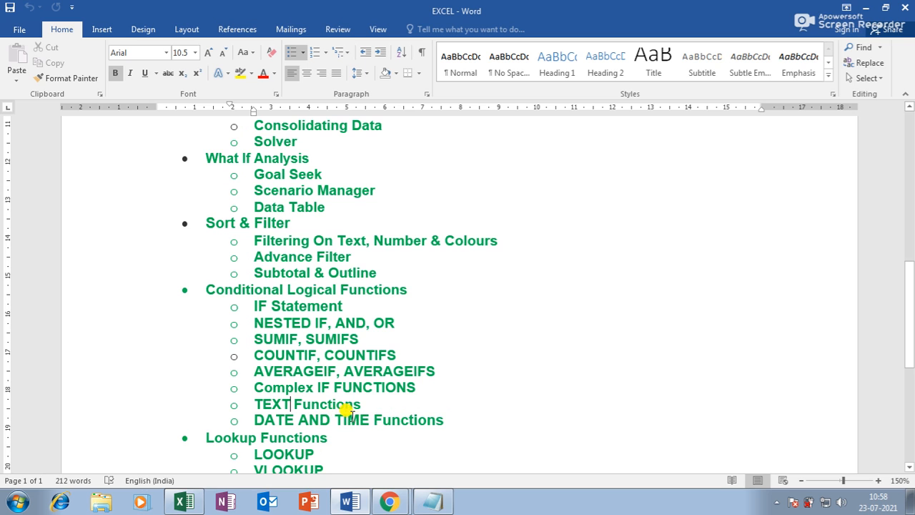
scroll(359, 386, down, 2)
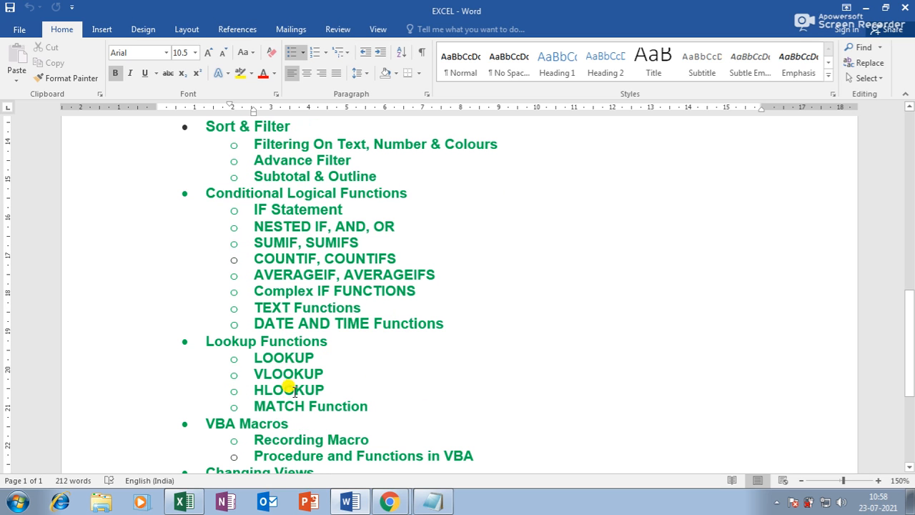
click(301, 407)
scroll(300, 412, down, 1)
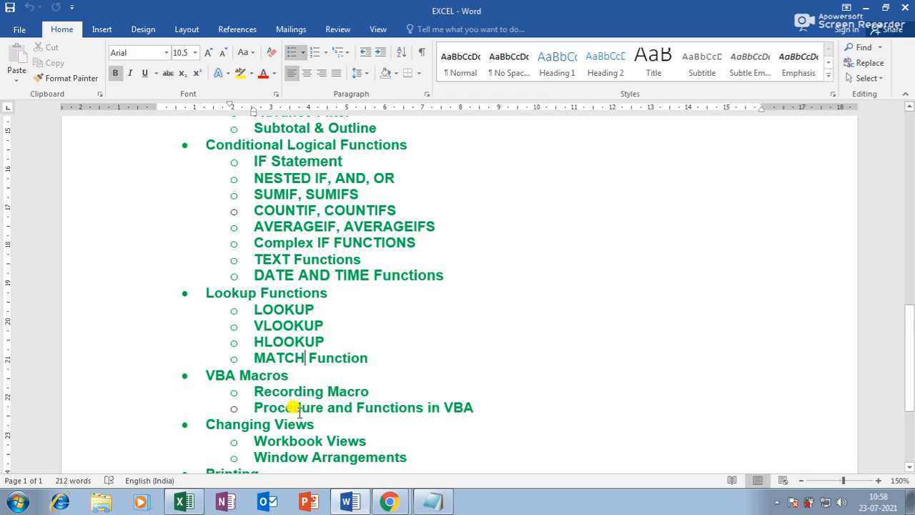
click(286, 405)
scroll(289, 405, down, 3)
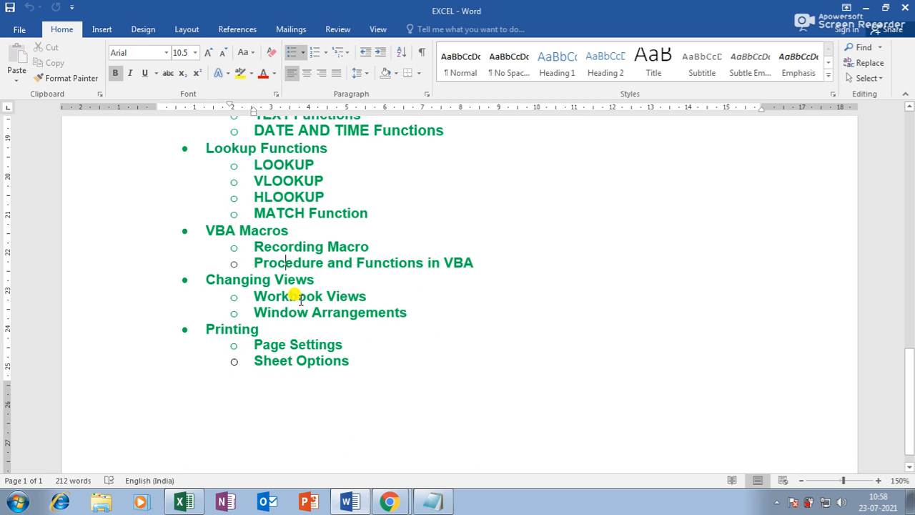
click(296, 359)
Step: Look at the Meet call in Chrome, then bring the Excel workbook back to the front
click(389, 503)
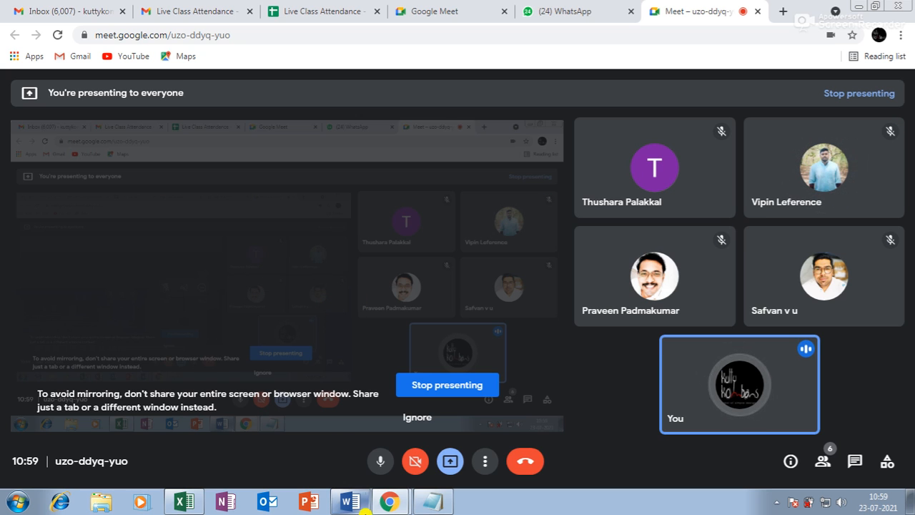
click(184, 502)
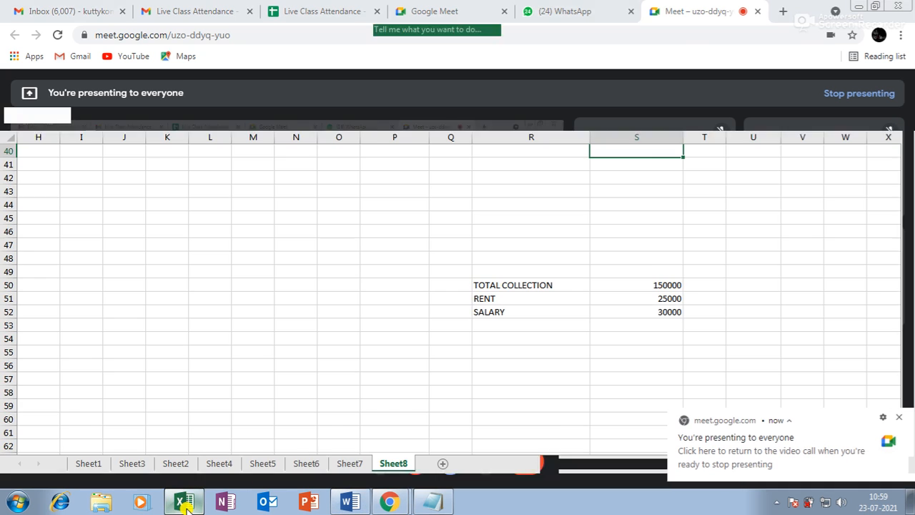
Step: Dismiss the Meet presenting notice, glance at the File page, and return to the Home tab
click(899, 417)
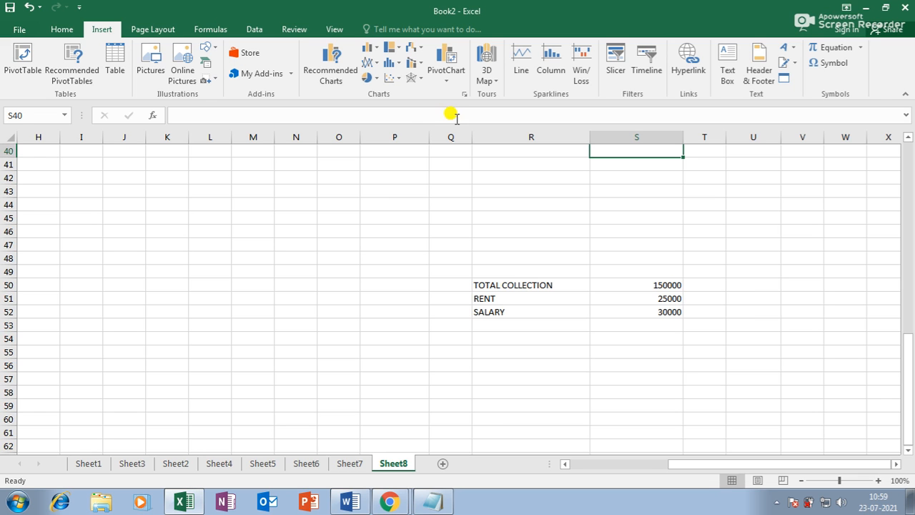
click(20, 29)
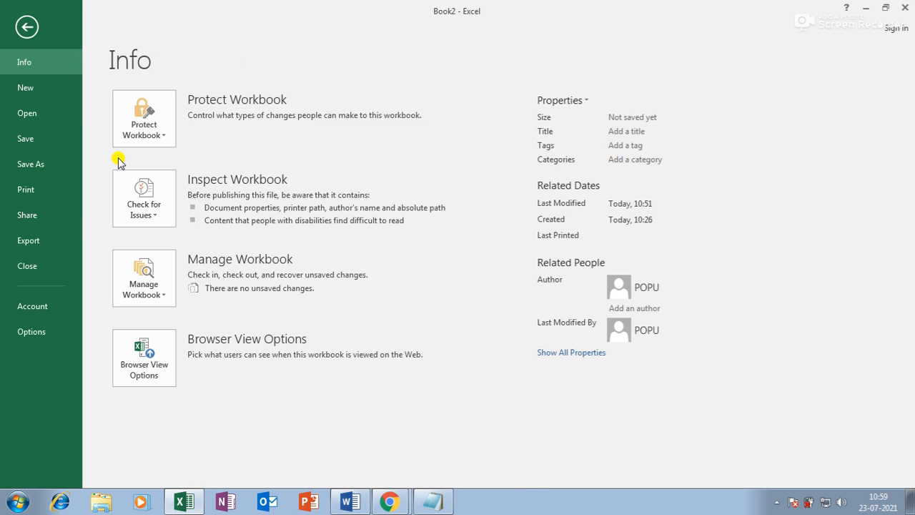
key(Escape)
click(61, 32)
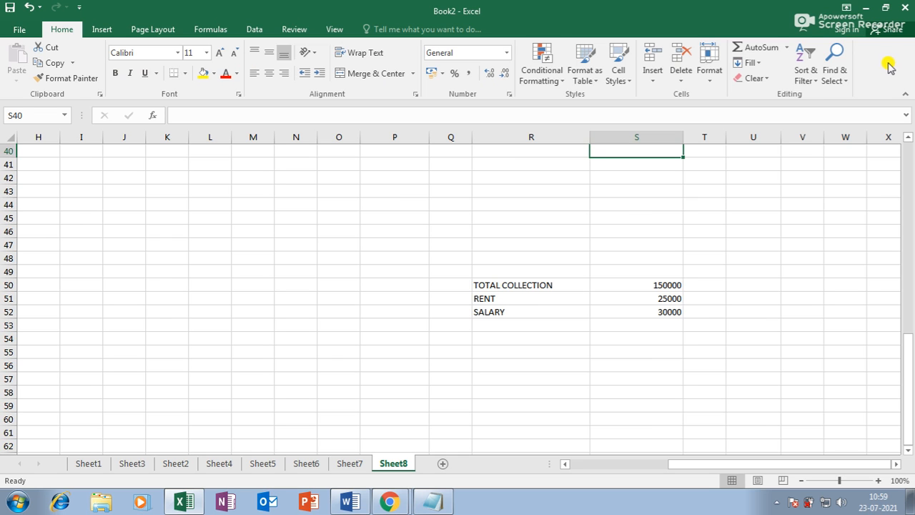
Step: View the Insert and Page Layout tabs, then switch between Excel and Chrome, ending on the call
click(95, 30)
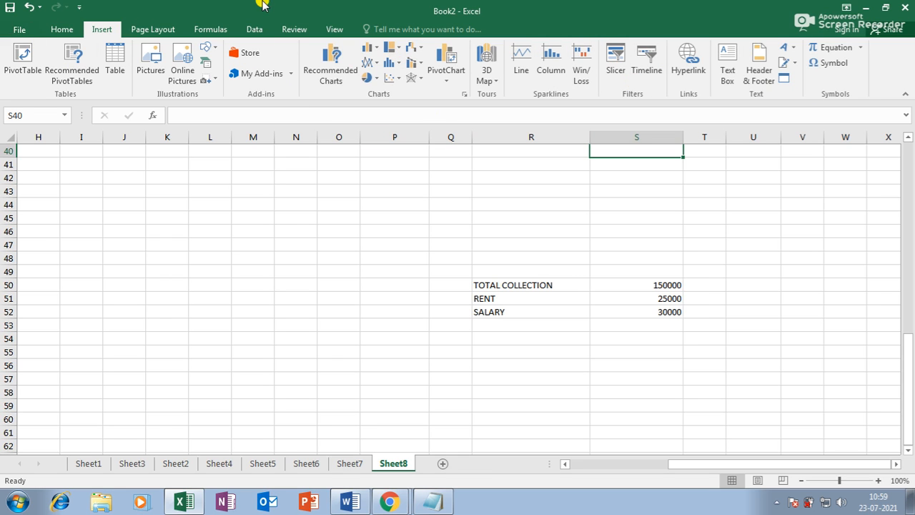
click(176, 29)
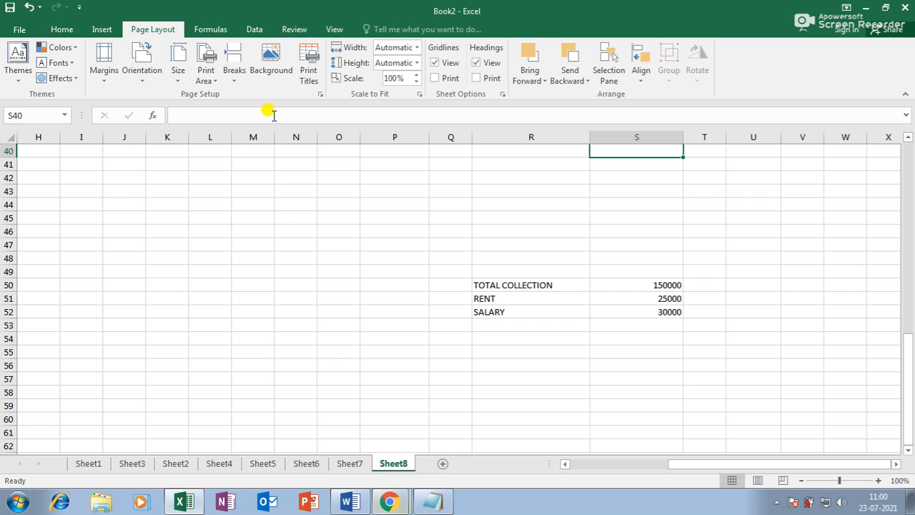
click(391, 503)
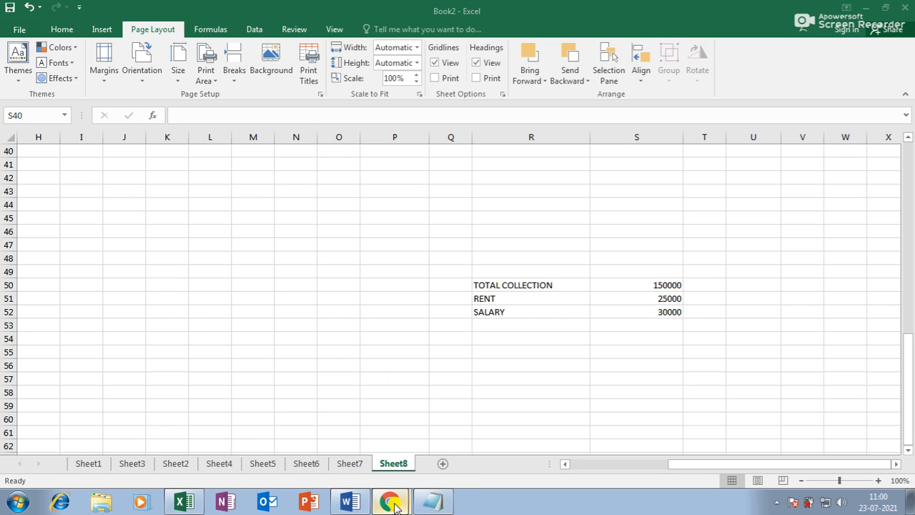
click(187, 501)
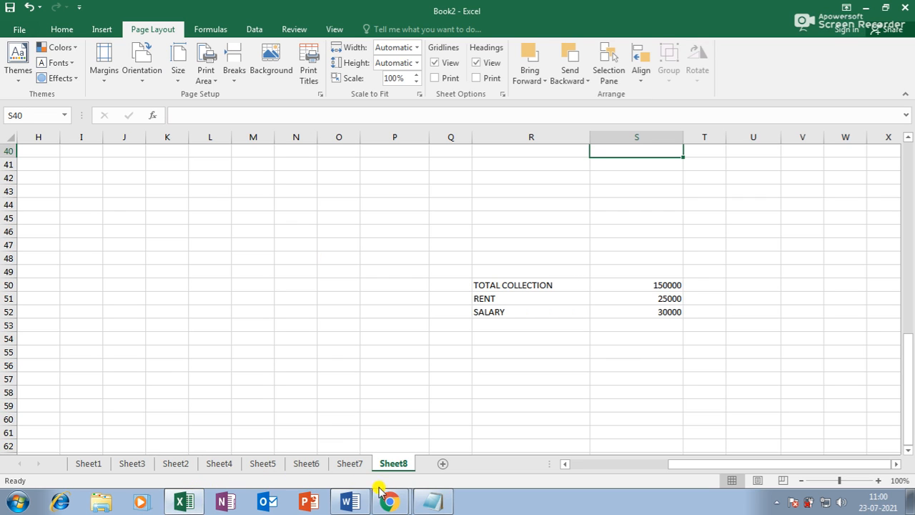
click(391, 503)
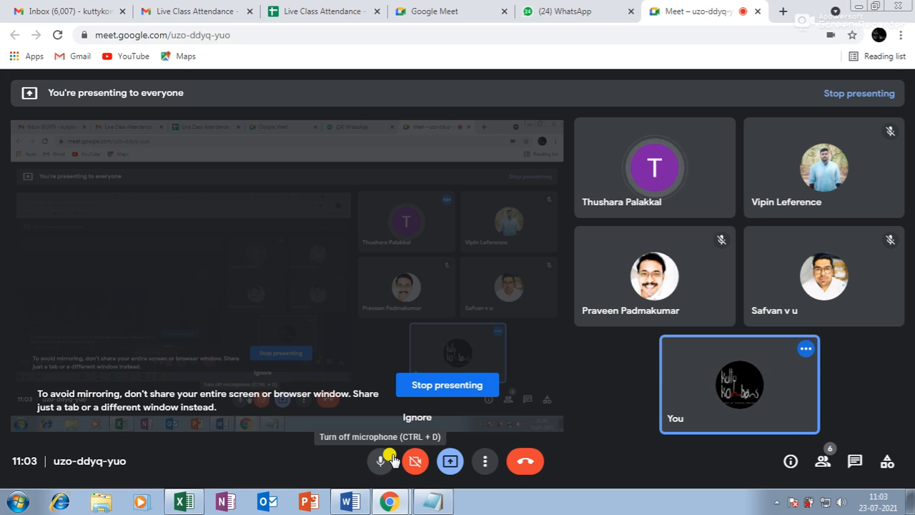
Step: After a brief look at Excel, leave the Google Meet call from Chrome
click(175, 503)
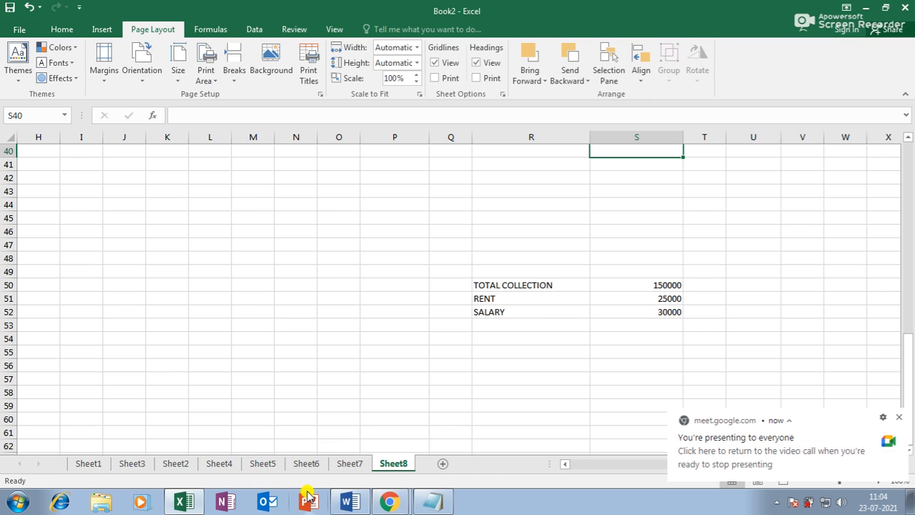
click(398, 504)
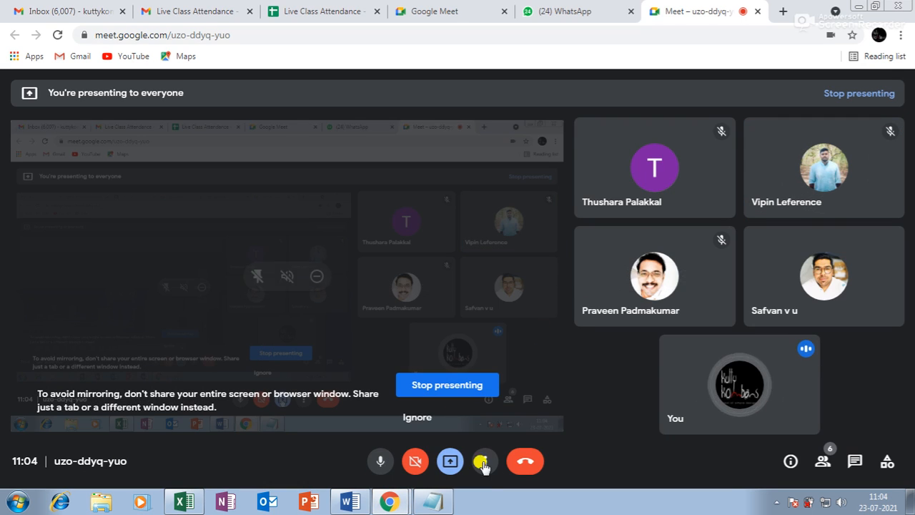
click(526, 464)
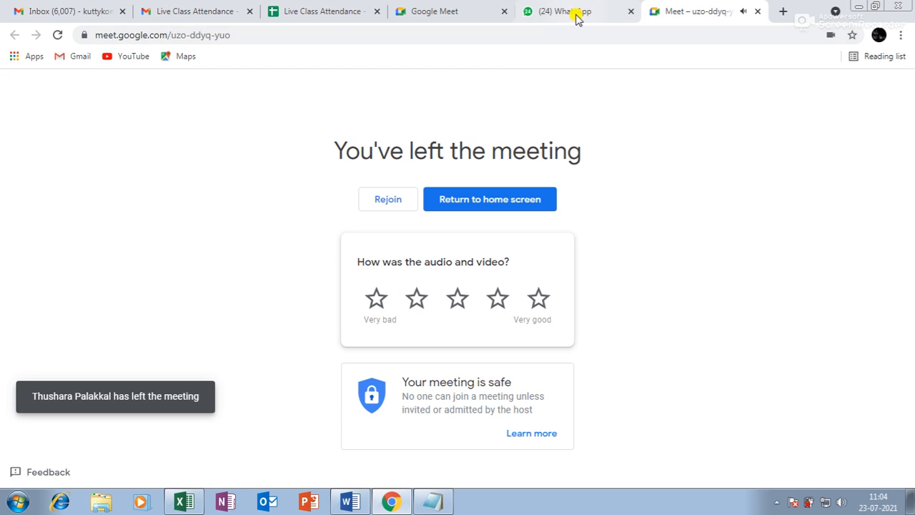
Step: Mark P for the first three students in Q3:Q5 under 23-07-2021
click(326, 12)
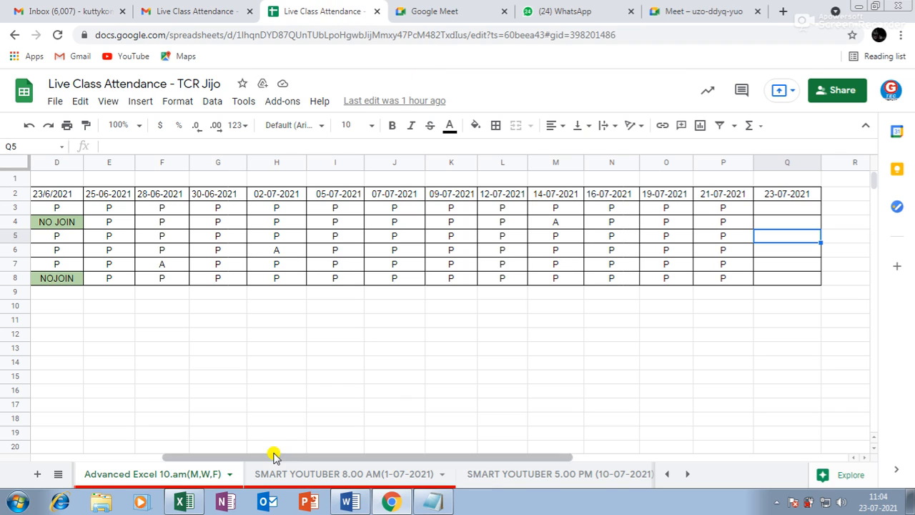
click(778, 209)
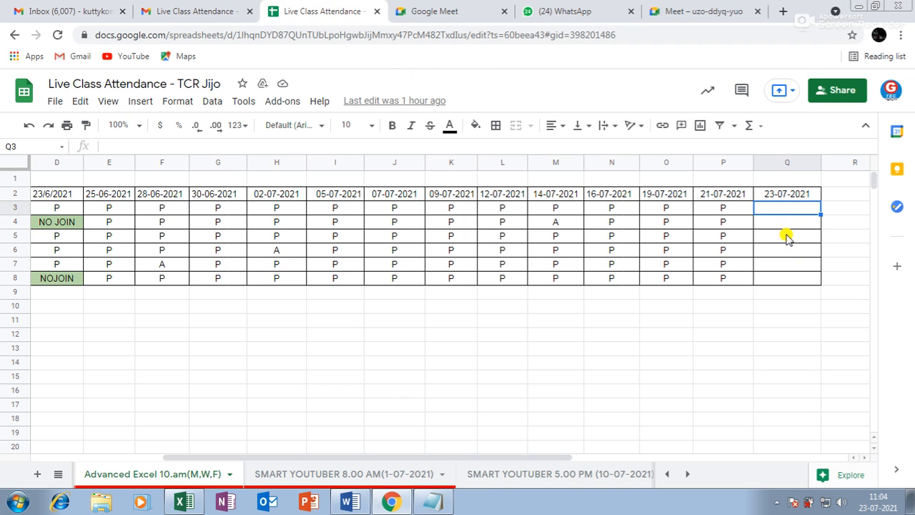
text(P)
key(Return)
text(P)
key(Return)
text(P)
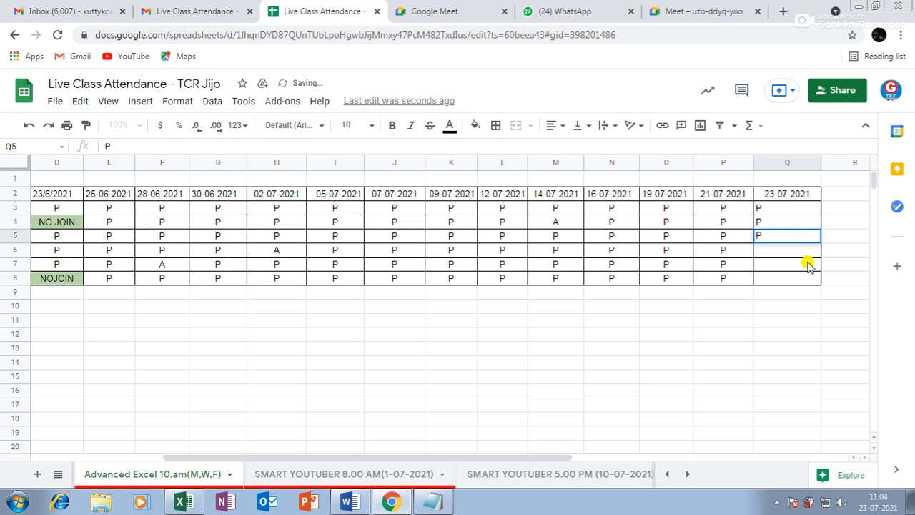
key(Return)
Step: Browse the SMART YOUTUBER 5.00 PM and 3.00 PM sheets, then return to Advanced Excel 10.am
click(548, 468)
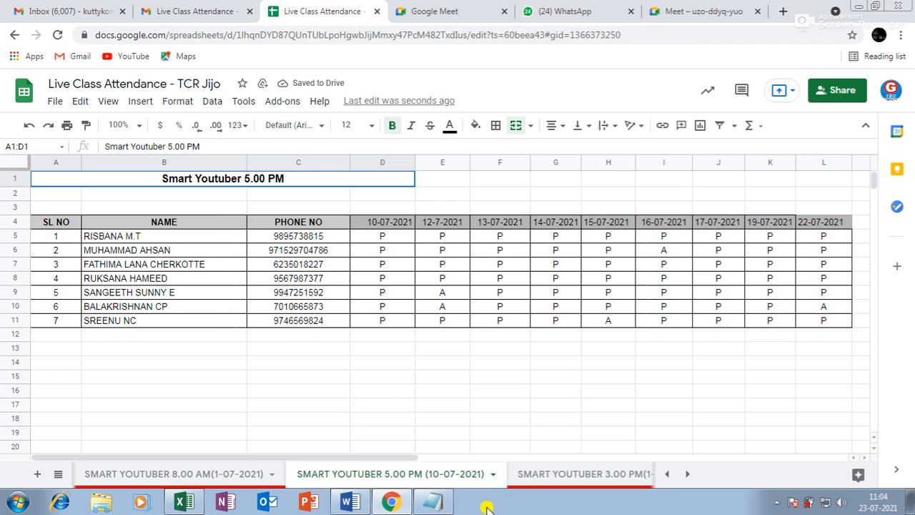
click(567, 476)
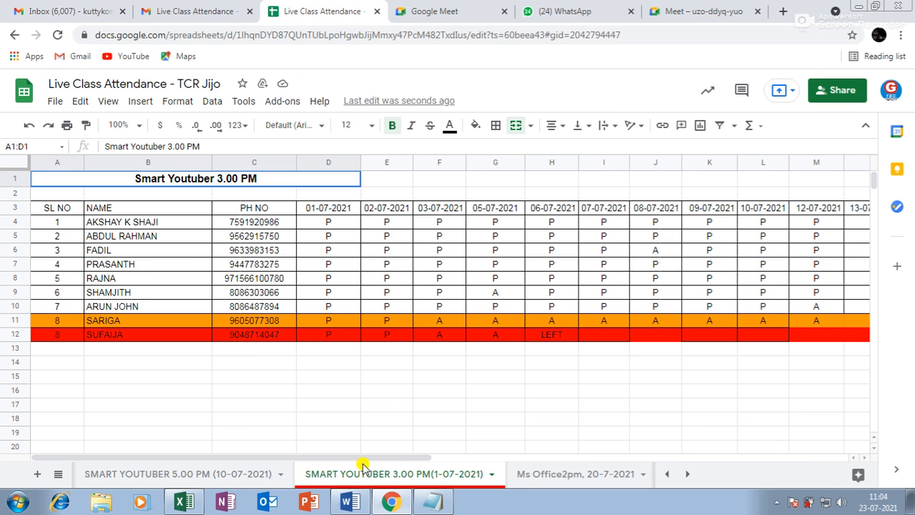
click(166, 475)
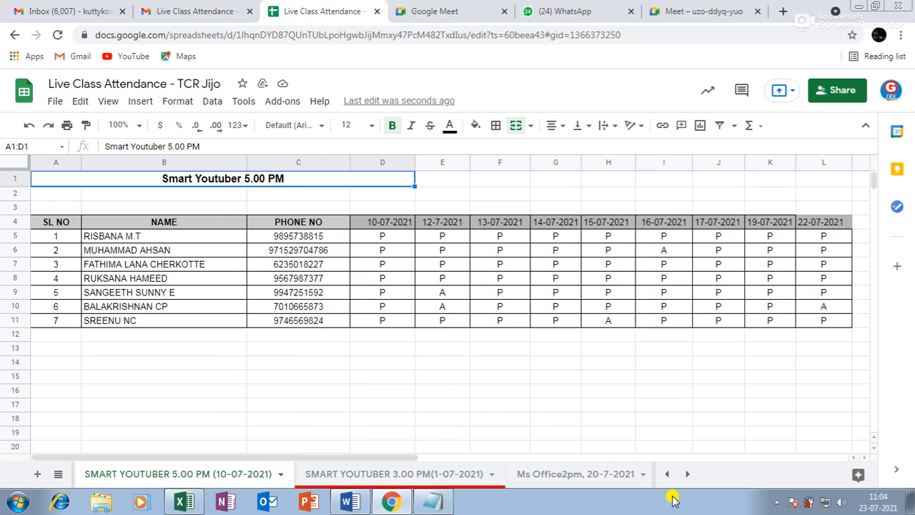
click(689, 474)
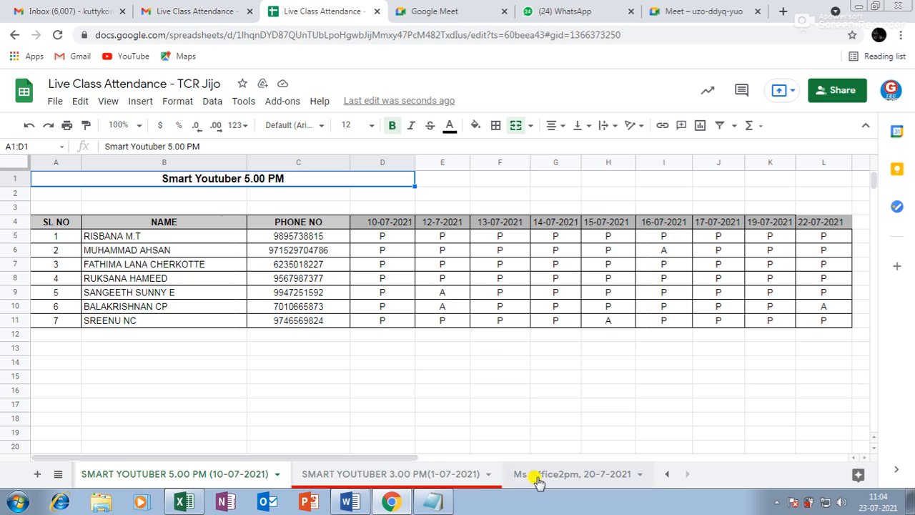
click(665, 475)
click(665, 474)
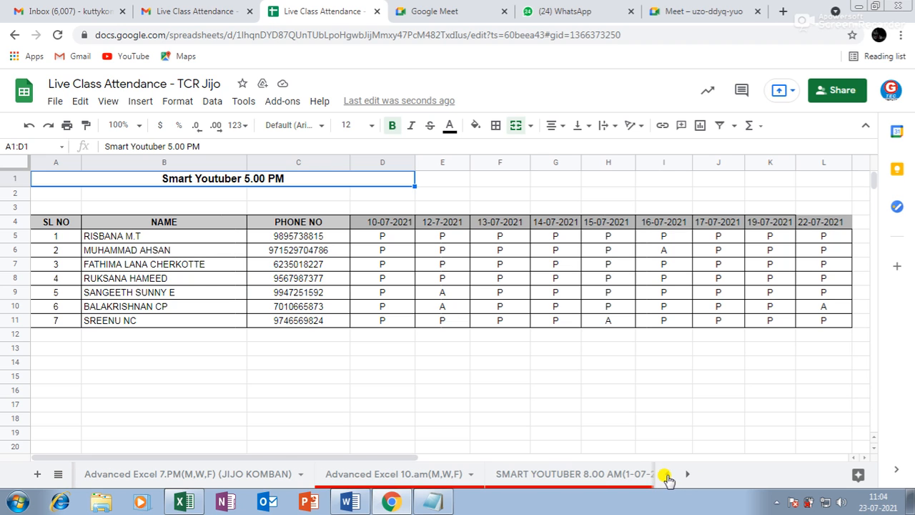
click(371, 476)
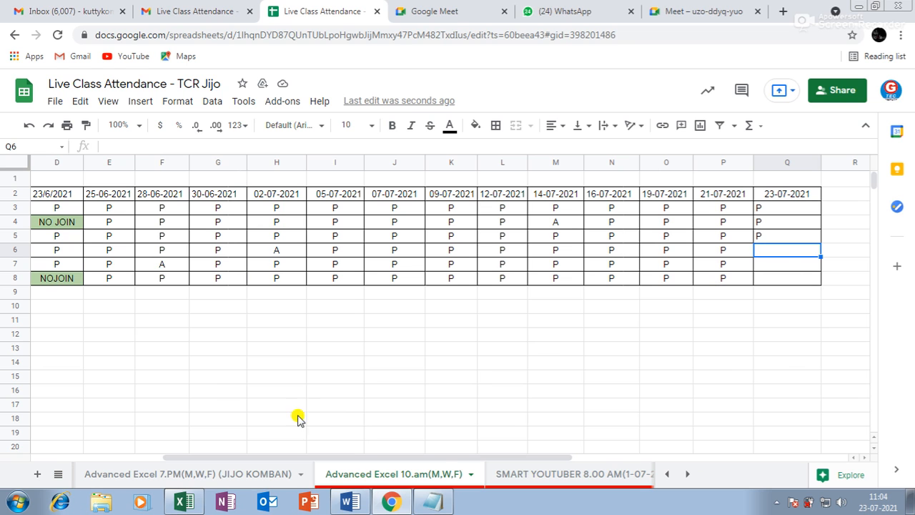
Step: Reset the Advanced Excel 10.am sheet tab colour
drag(466, 458, 317, 459)
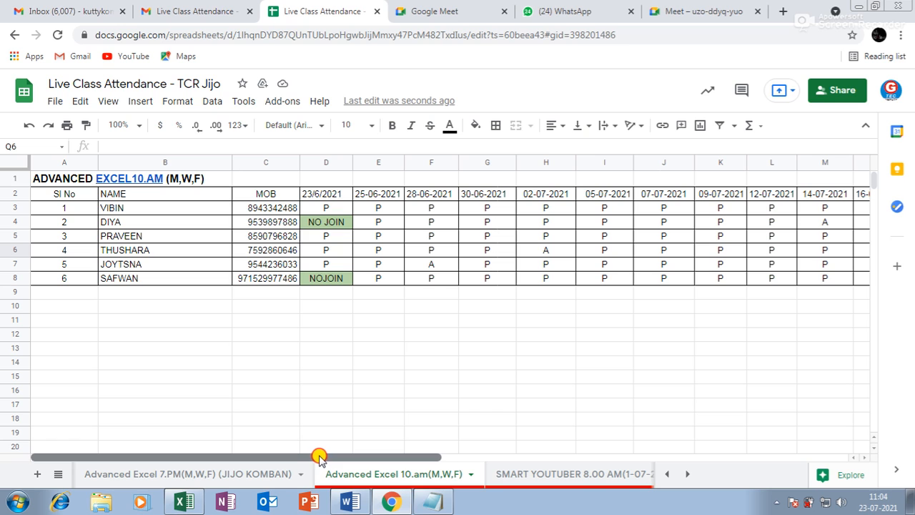
right_click(362, 477)
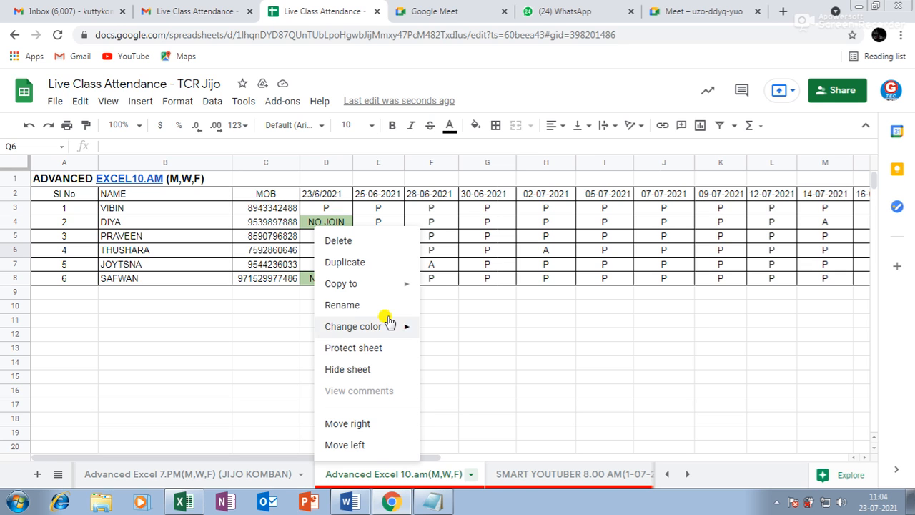
mouse_move(376, 336)
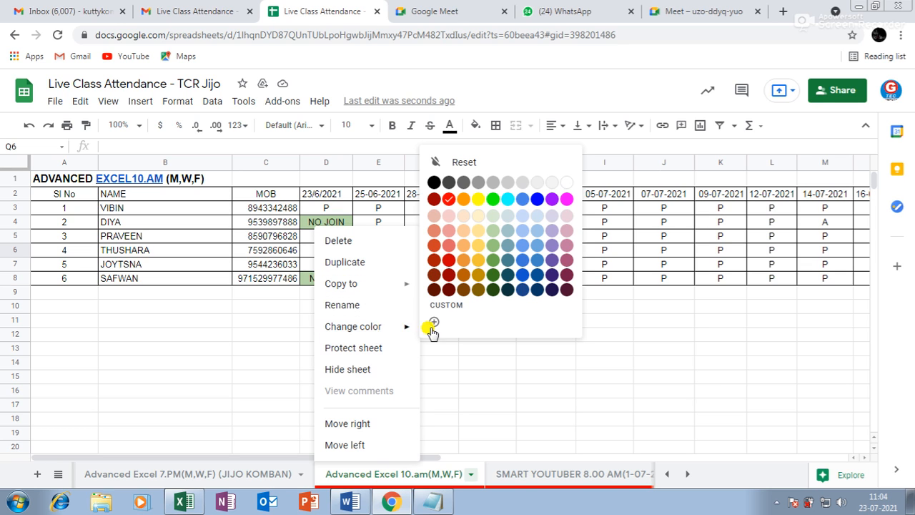
click(469, 162)
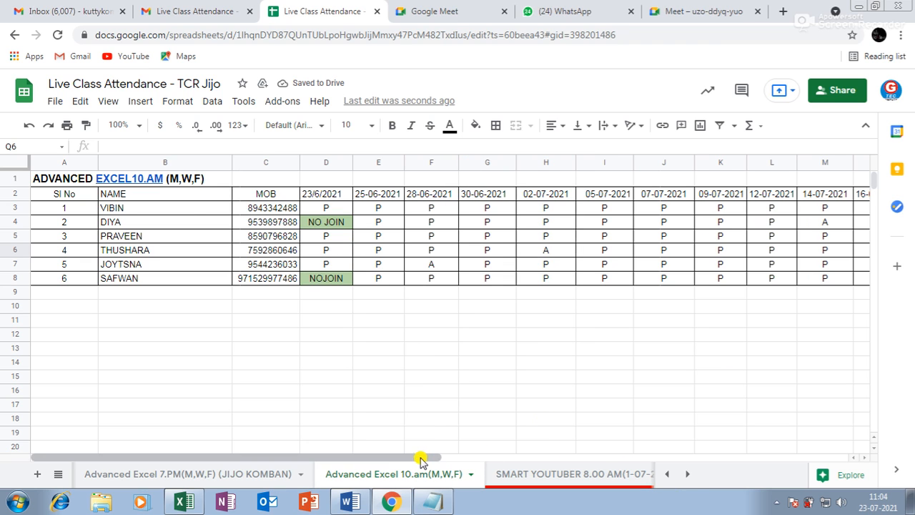
Step: Mark P for the remaining students in Q6:Q8
drag(444, 457, 575, 453)
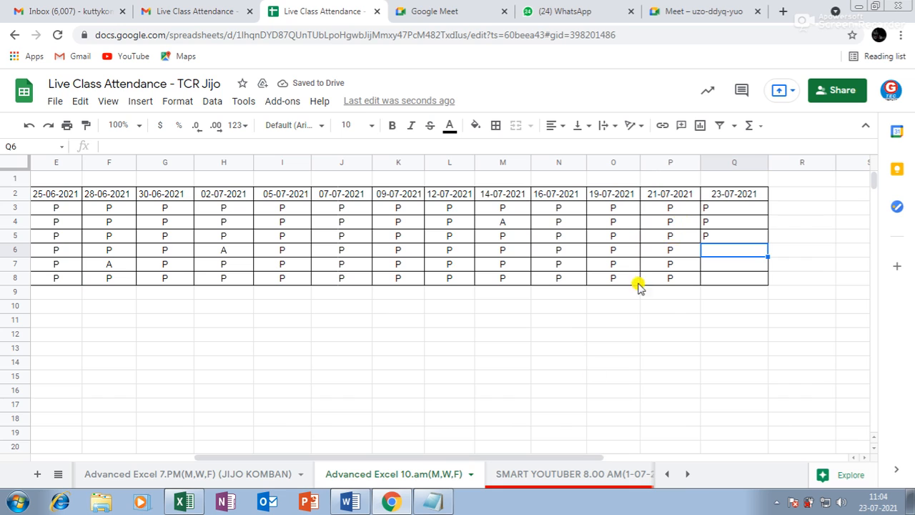
text(P)
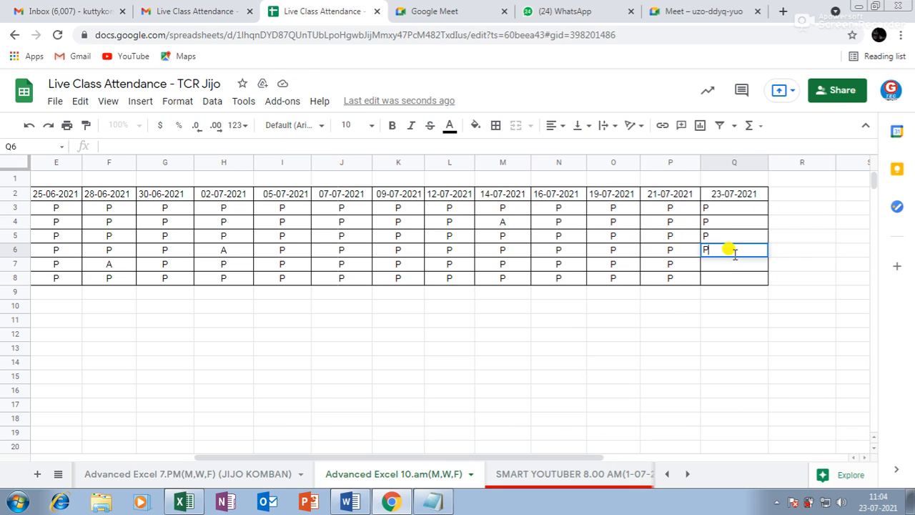
key(Return)
text(P)
key(Return)
text(P)
key(Return)
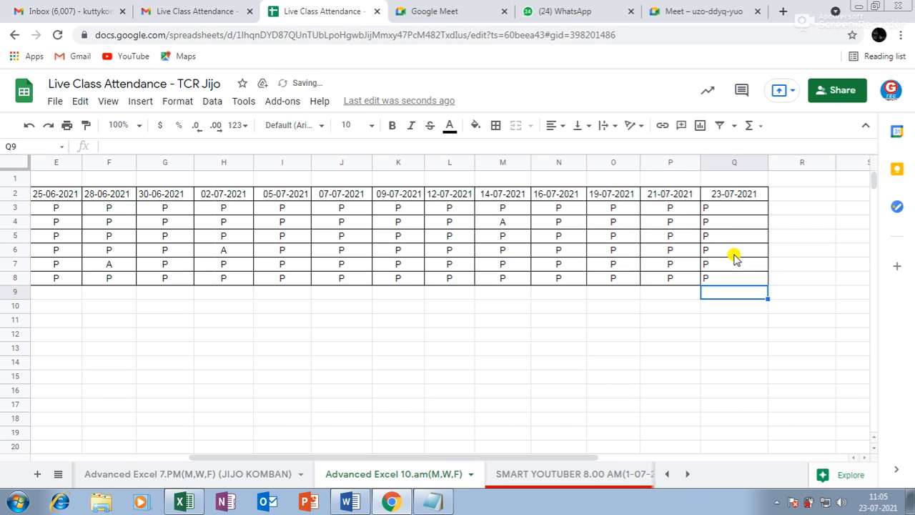
Step: Centre the marks in Q3:Q8 and narrow column Q
drag(732, 207, 720, 281)
click(554, 126)
click(569, 147)
click(652, 351)
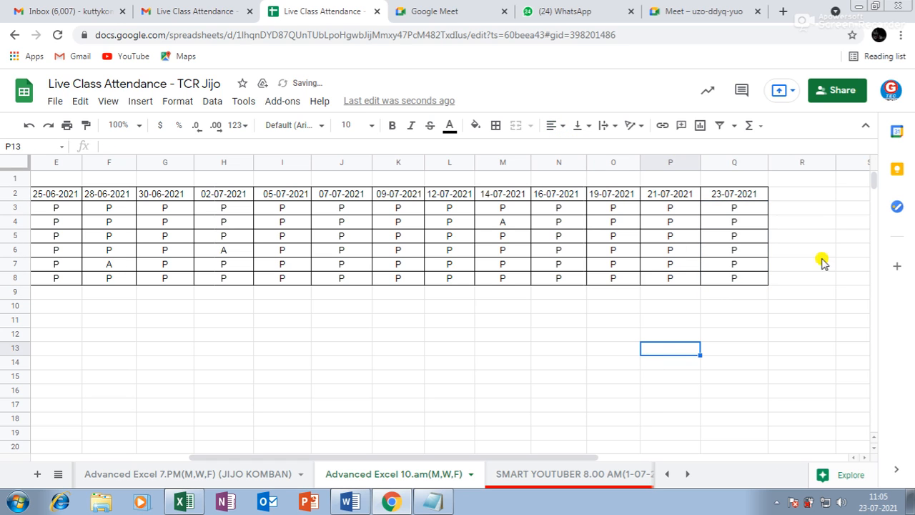
drag(766, 160, 756, 161)
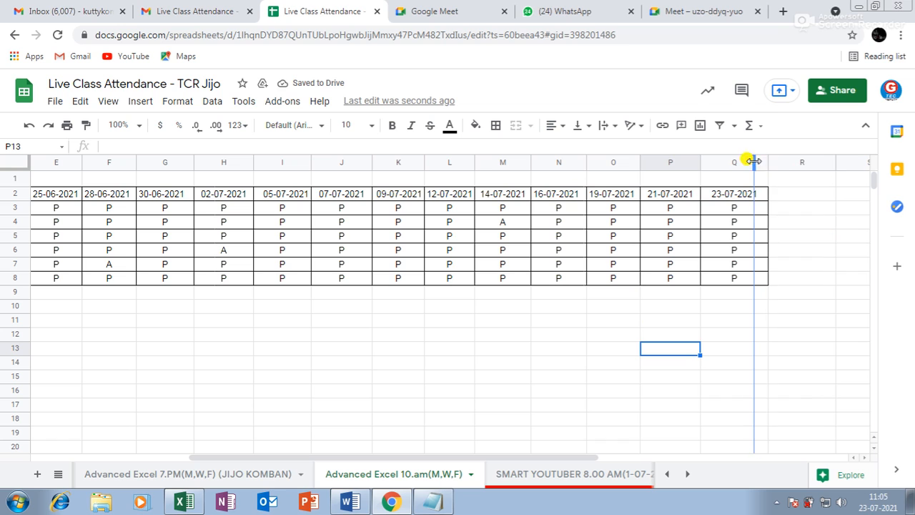
click(779, 504)
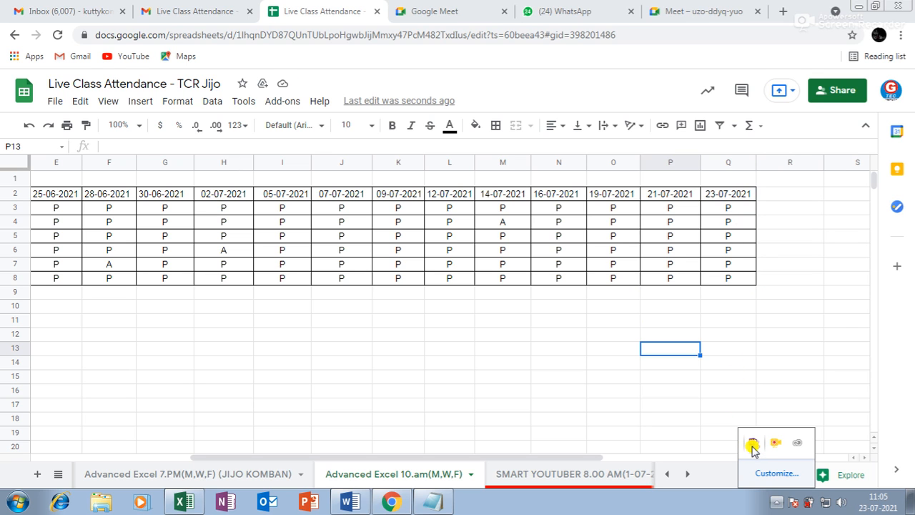
Step: Change the marks in Q4 and Q7 to A for absent
drag(589, 457, 491, 462)
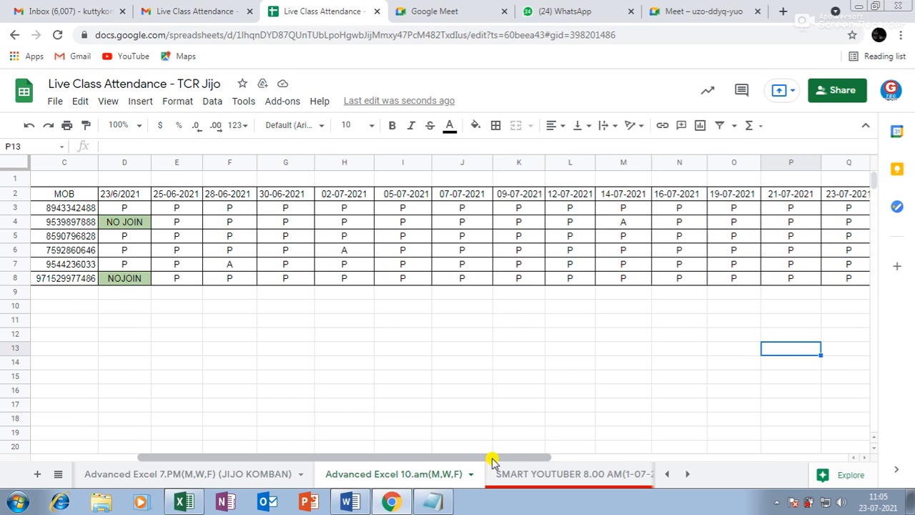
click(858, 226)
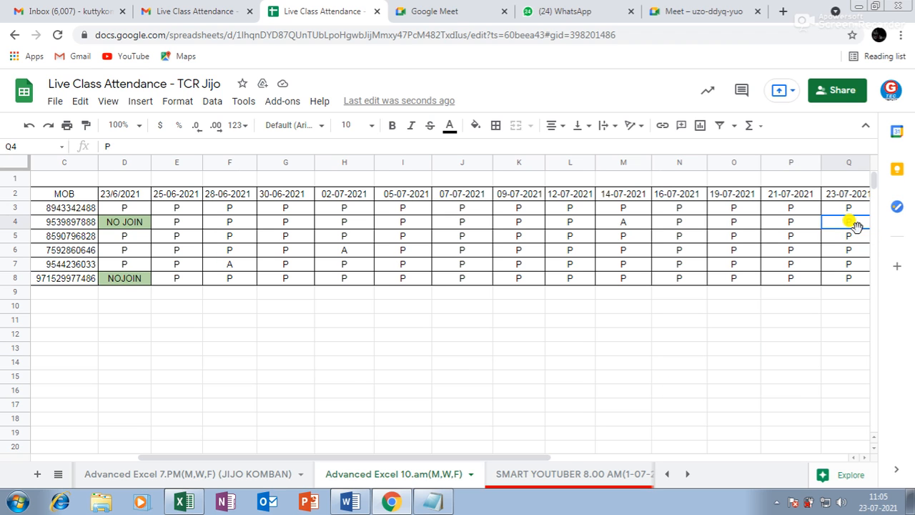
text(A)
drag(460, 459, 379, 457)
click(438, 445)
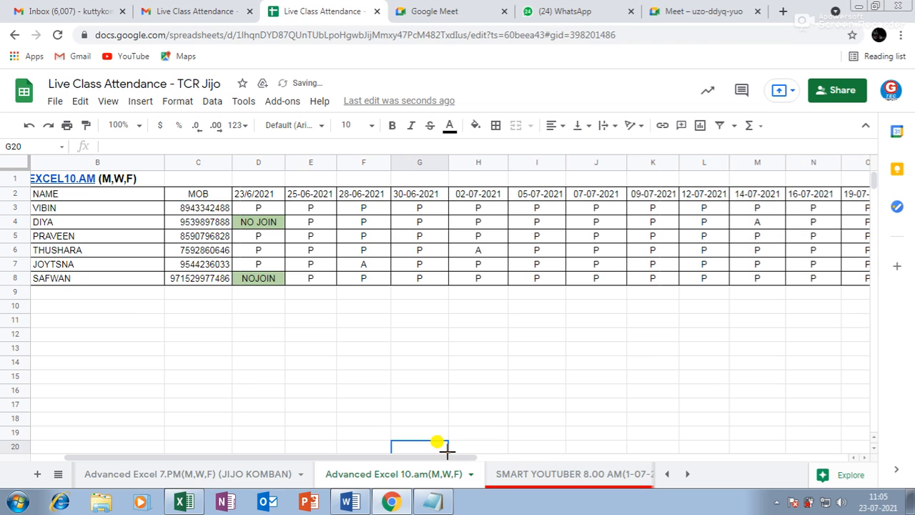
drag(439, 458, 548, 459)
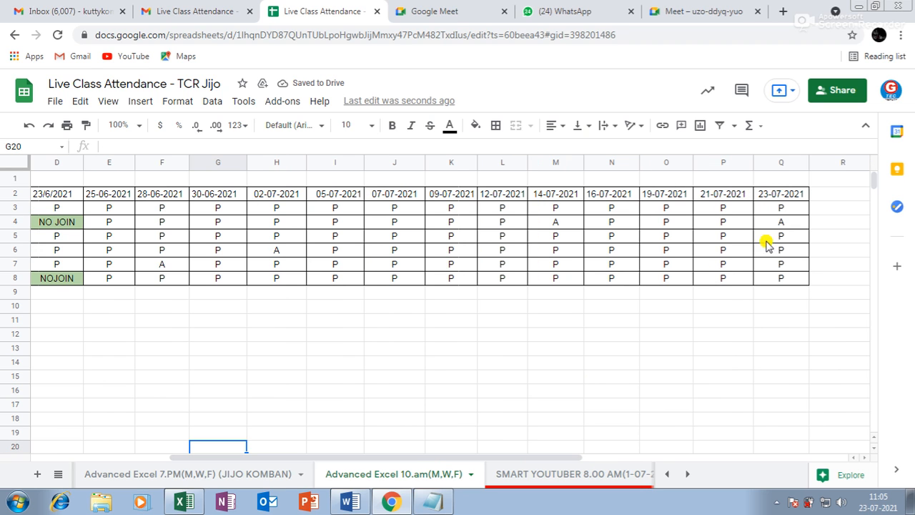
click(782, 264)
text(A)
click(767, 334)
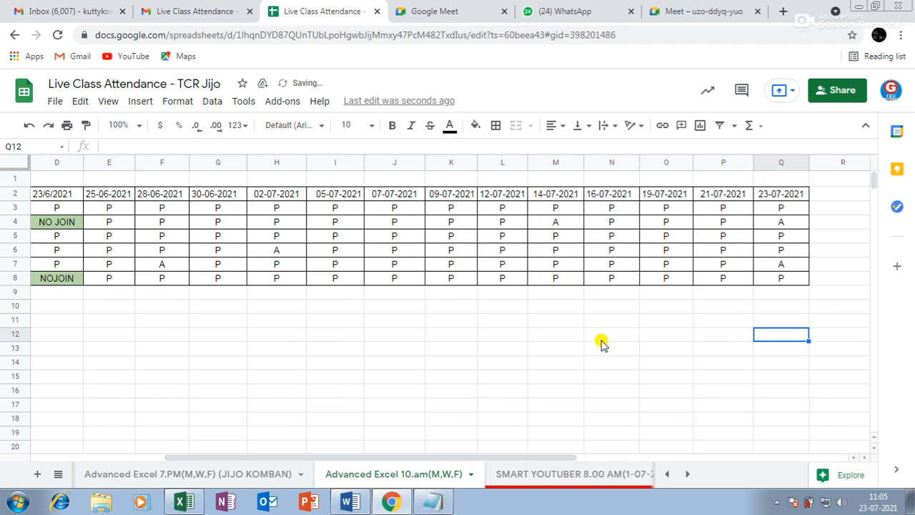
scroll(608, 345, down, 4)
scroll(683, 377, down, 3)
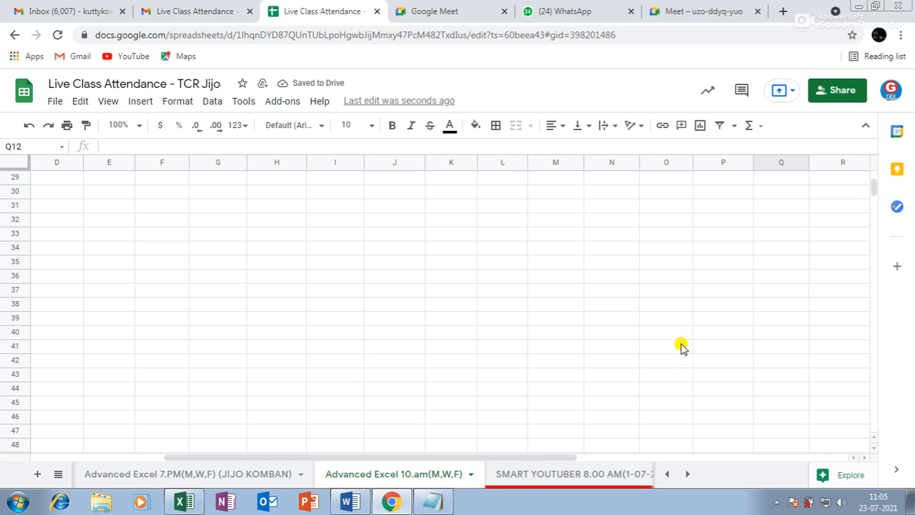
click(778, 503)
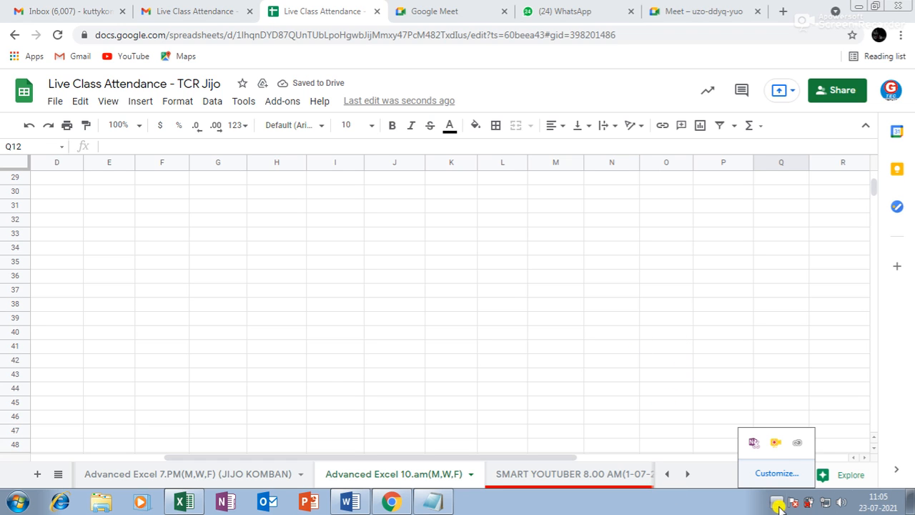